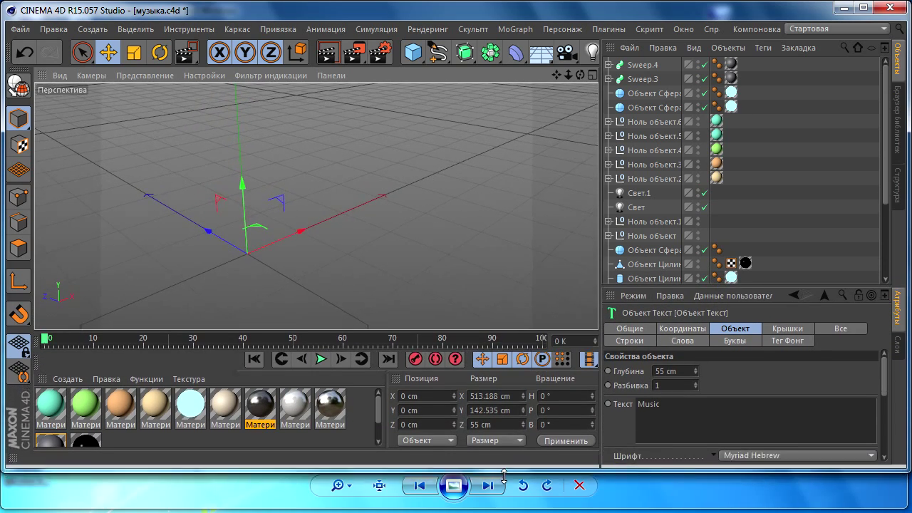
Expand Sweep.4, Sweep.3 and null objects 4–6 to inspect the finished scene's hierarchy.
left_click_drag(503, 476, 503, 504)
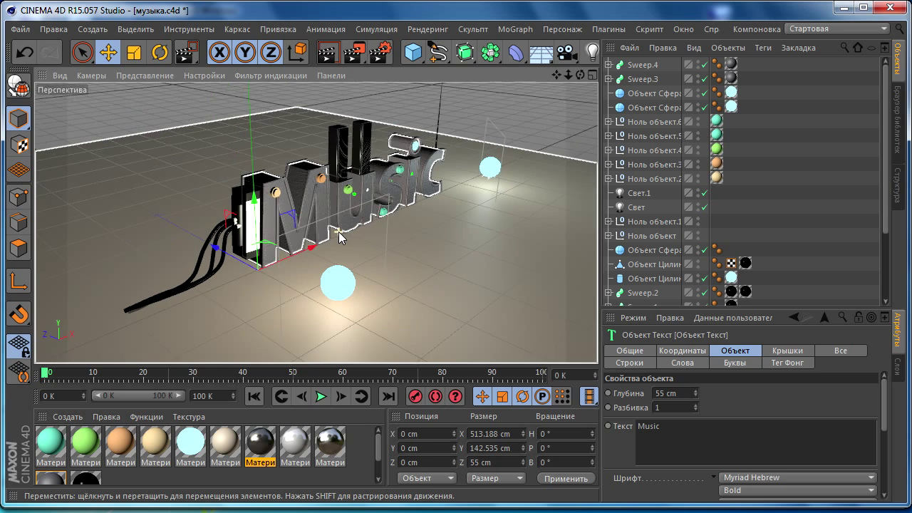
left_click_drag(339, 237, 834, 141, "alt")
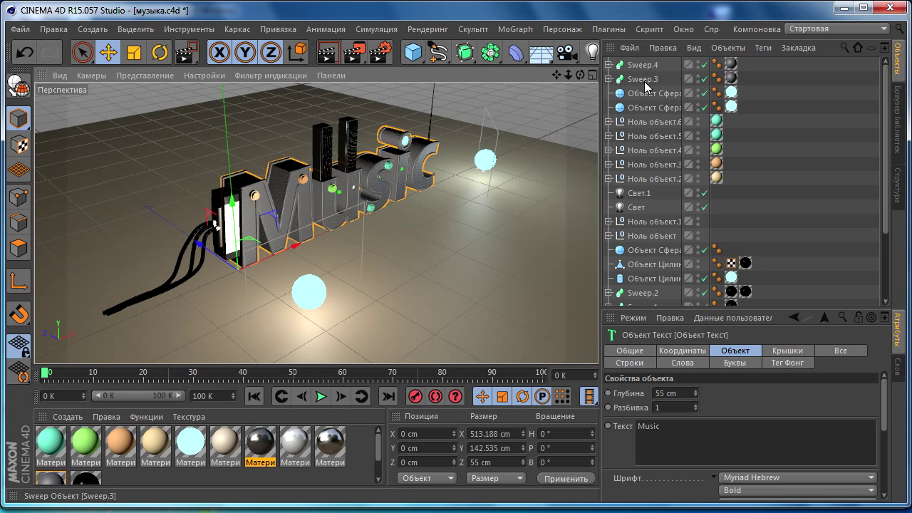
left_click(609, 64)
left_click(610, 107)
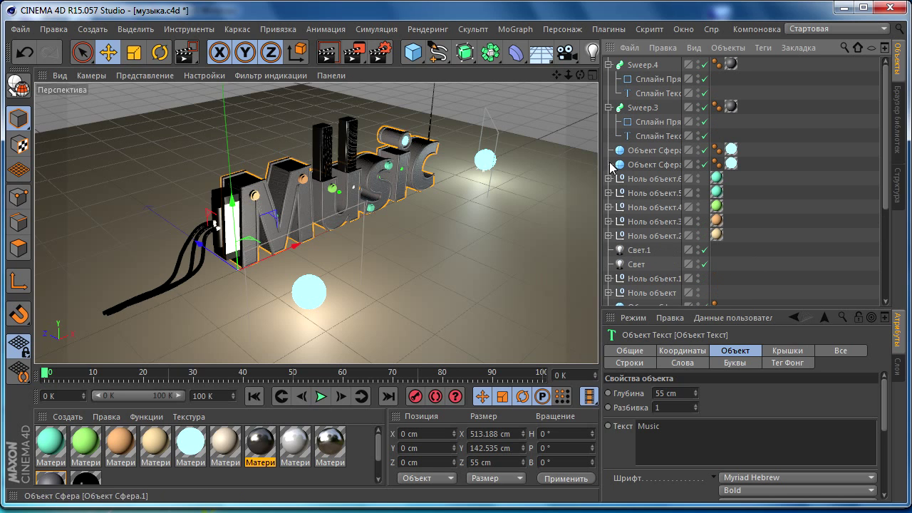
left_click(609, 180)
left_click(609, 222)
left_click(609, 265)
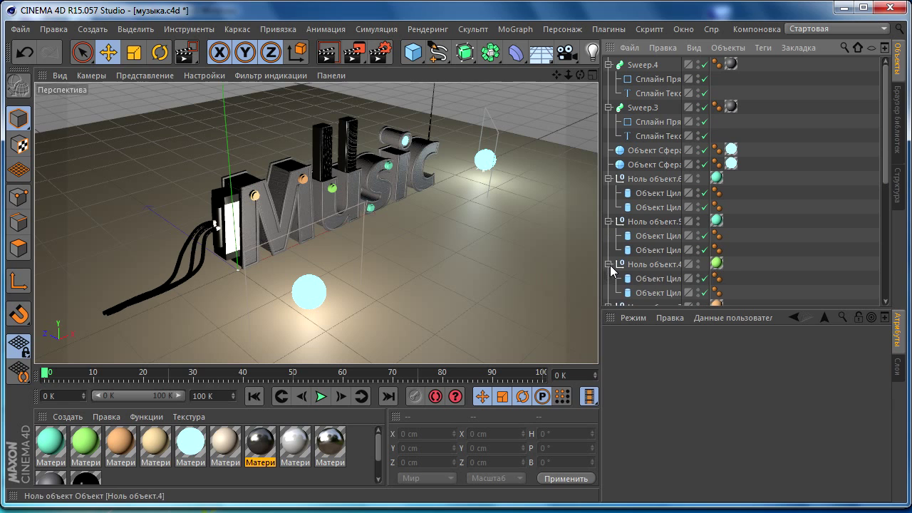
scroll(650, 199, "down", 5)
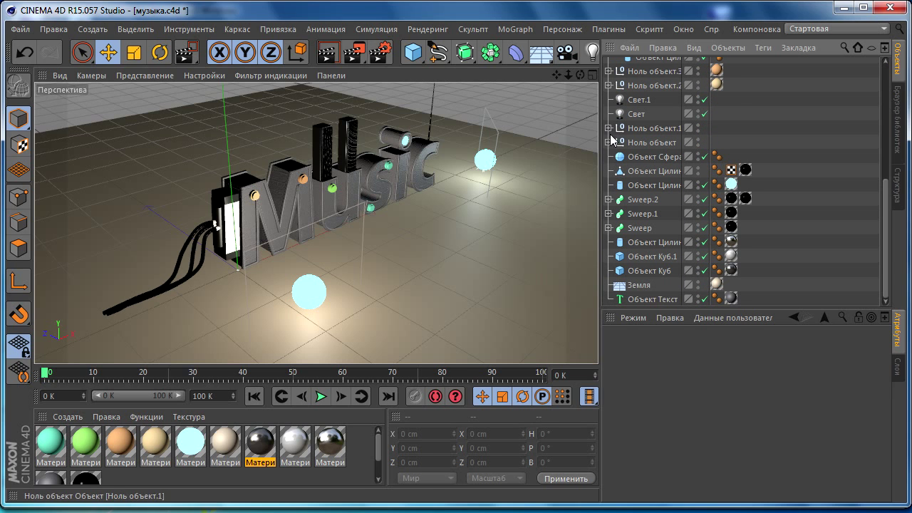
scroll(629, 263, "up", 5)
Collapse the null objects and Sweep groups again.
left_click(609, 264)
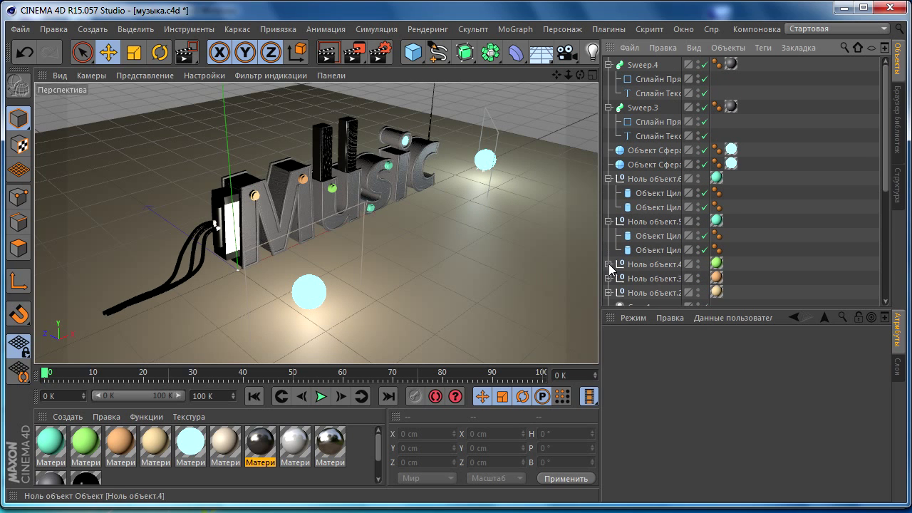
left_click(610, 222)
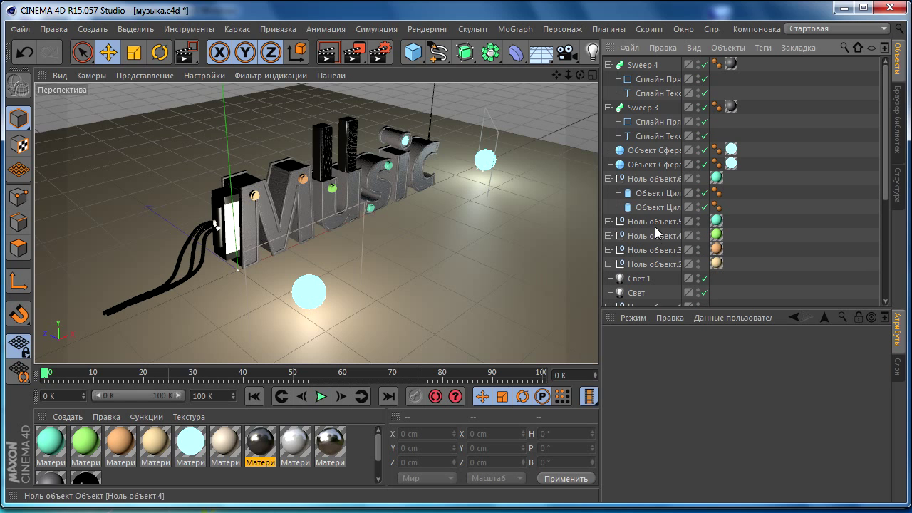
left_click(610, 179)
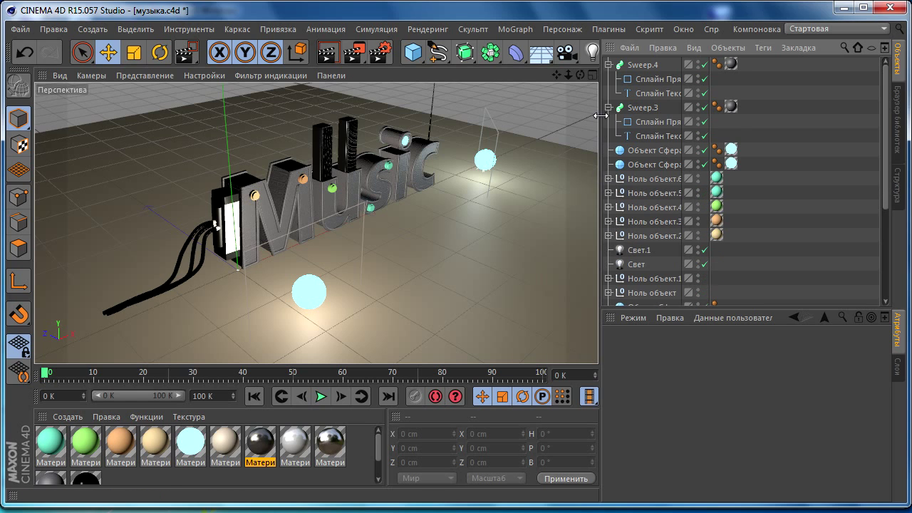
left_click(609, 108)
left_click(609, 65)
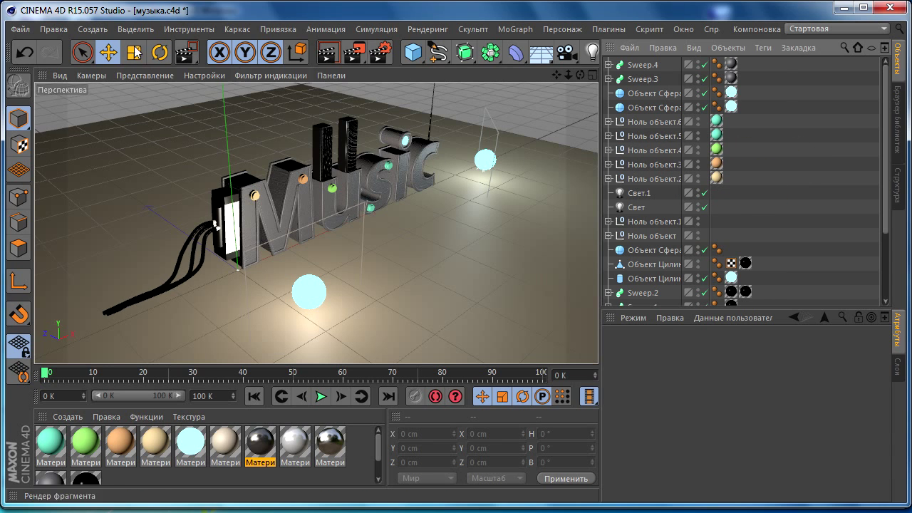
Start a new document and set the Render Settings output to width 1280 and height 720.
left_click(19, 30)
left_click(40, 50)
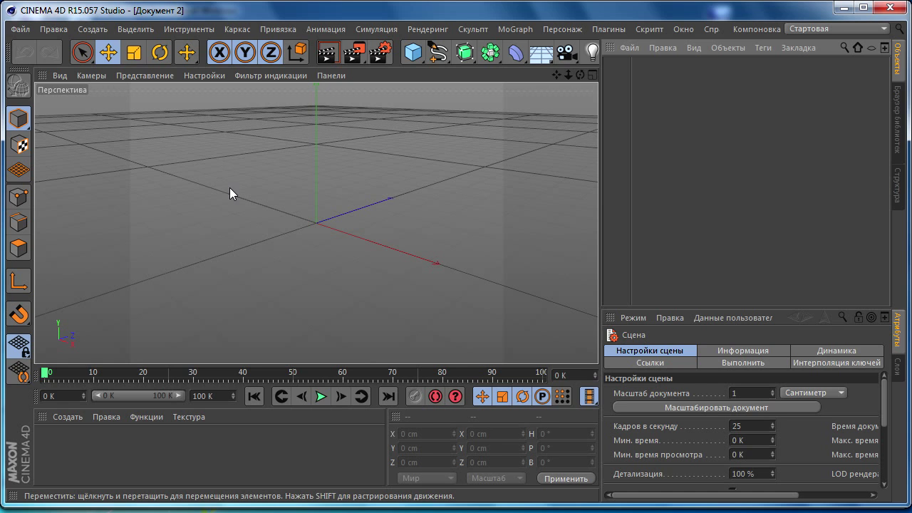
left_click(380, 54)
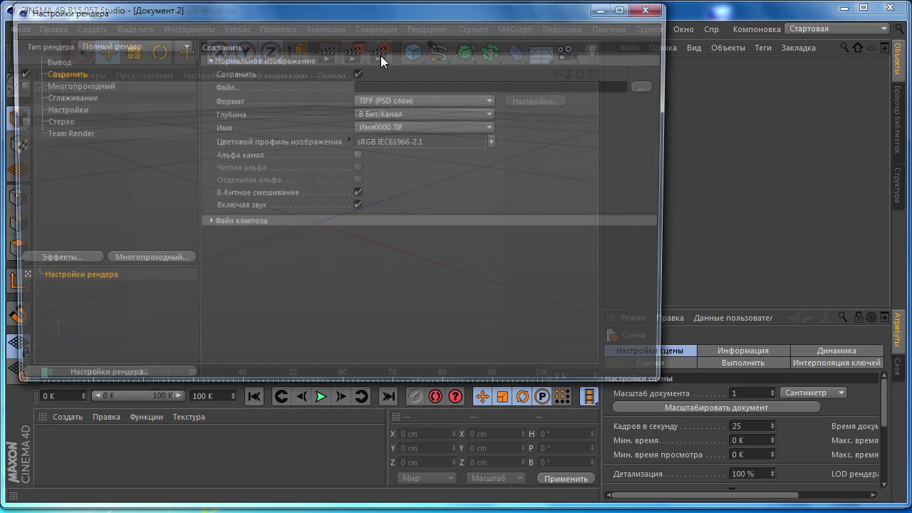
left_click(84, 63)
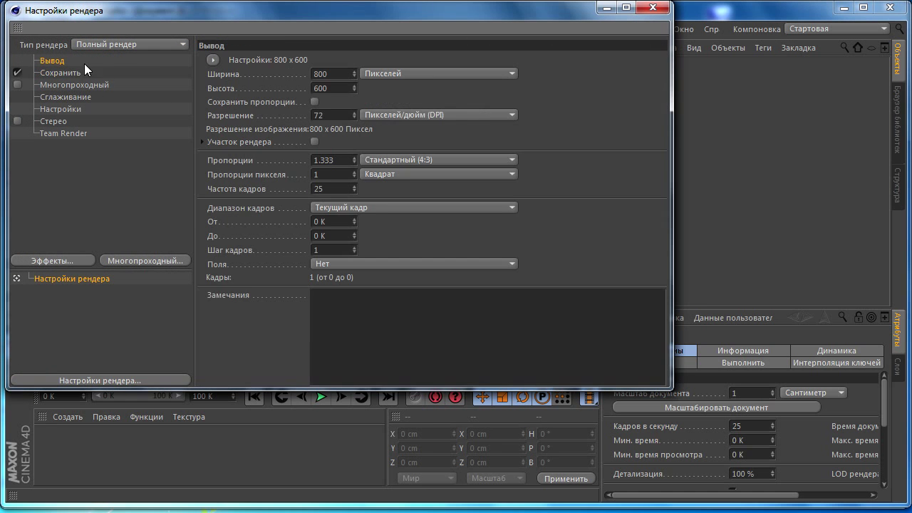
double_click(324, 73)
type("1")
type("280")
double_click(332, 88)
type("7")
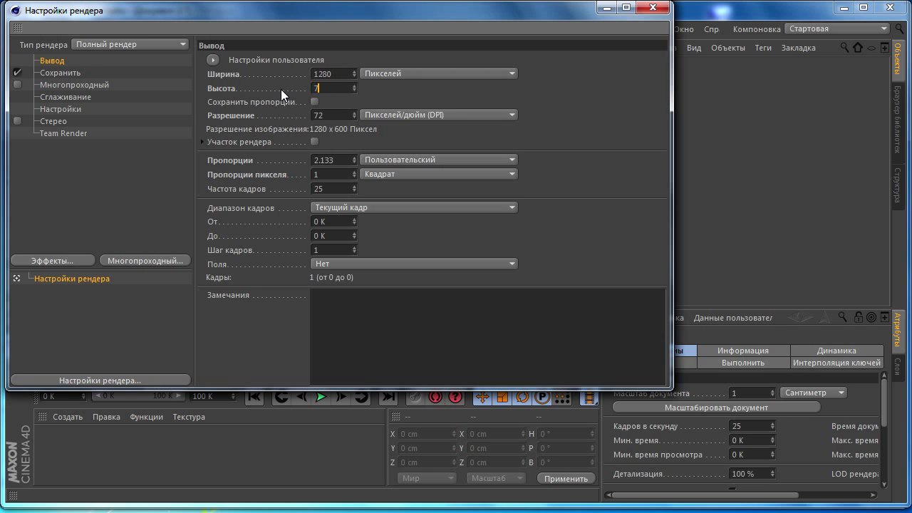
type("20")
key("Return")
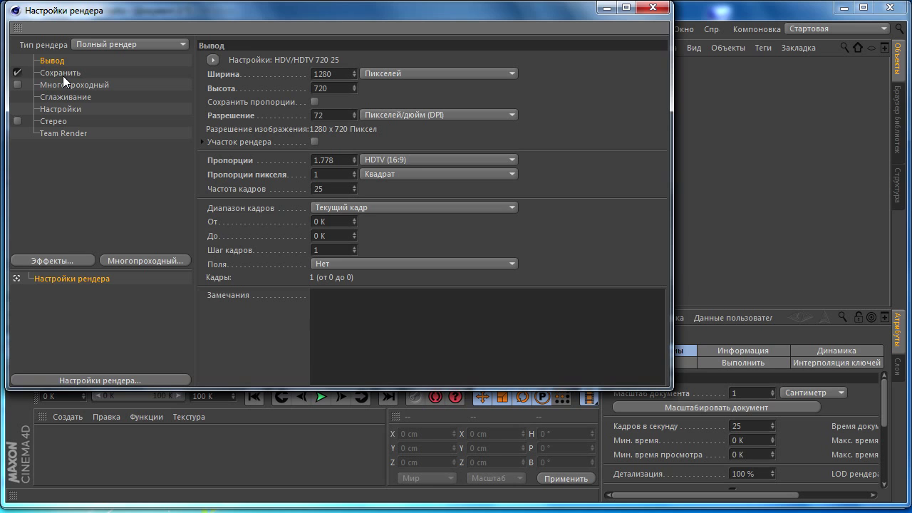
left_click(63, 74)
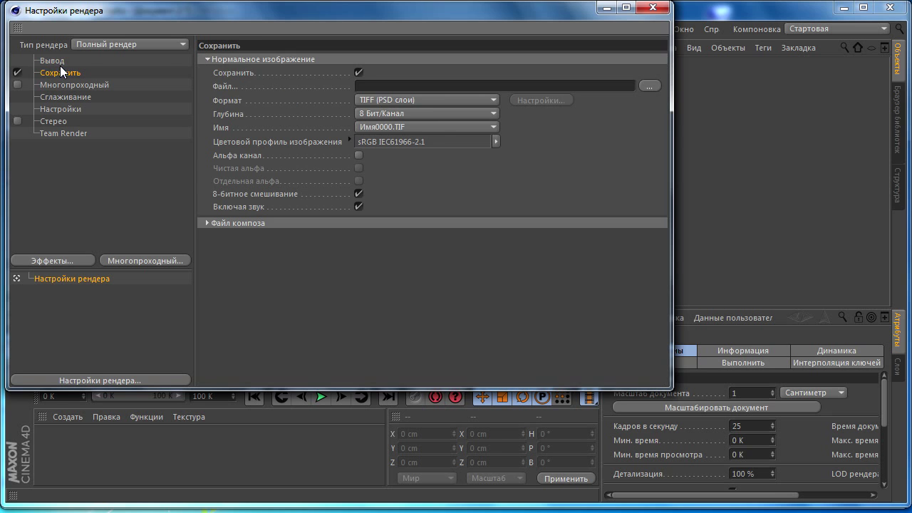
left_click(60, 63)
left_click(650, 10)
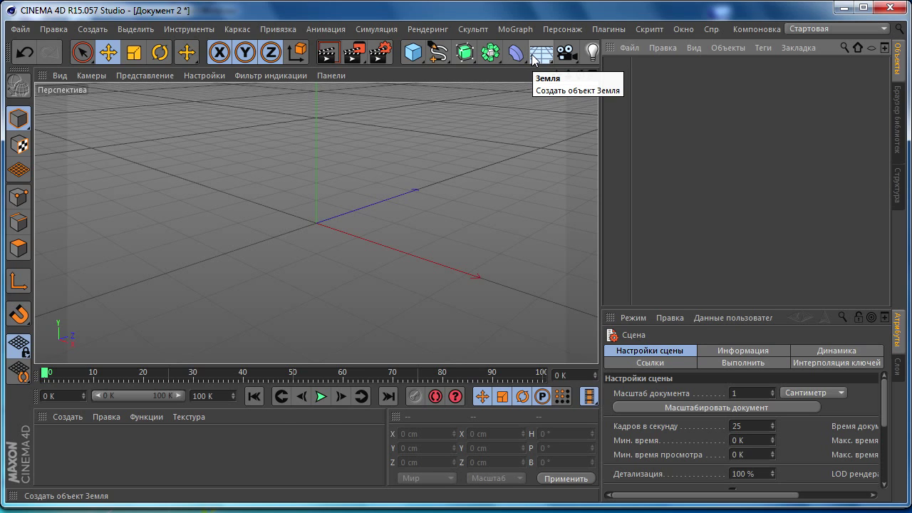
Add a 2000 × 2000 cm Floor object and orbit the widened view around it.
left_click(540, 55)
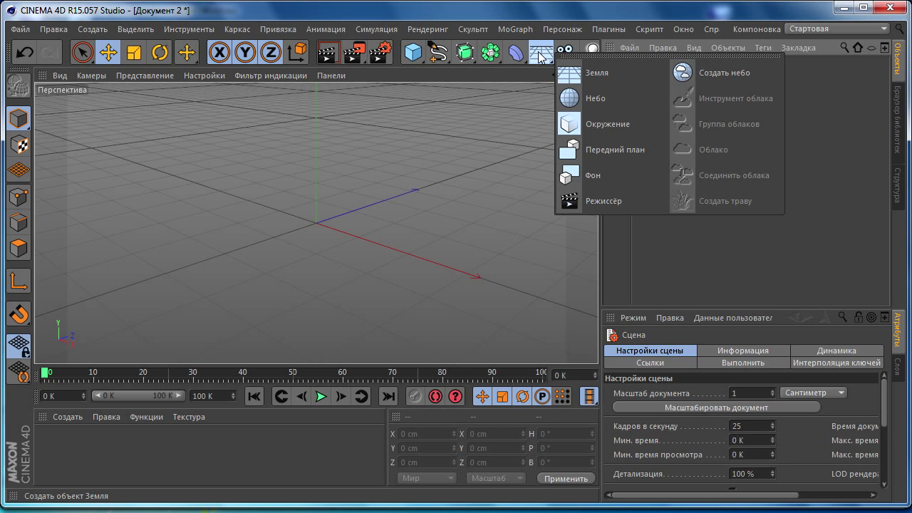
left_click(741, 269)
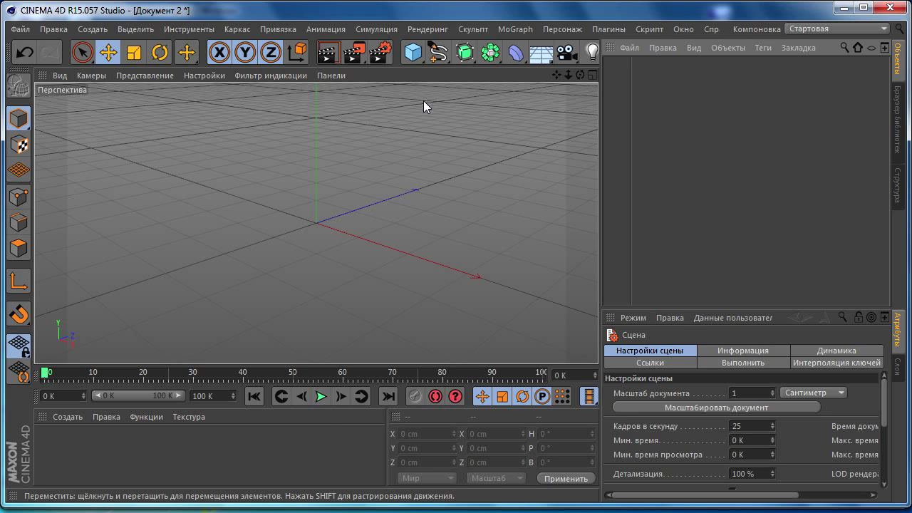
left_click(541, 54)
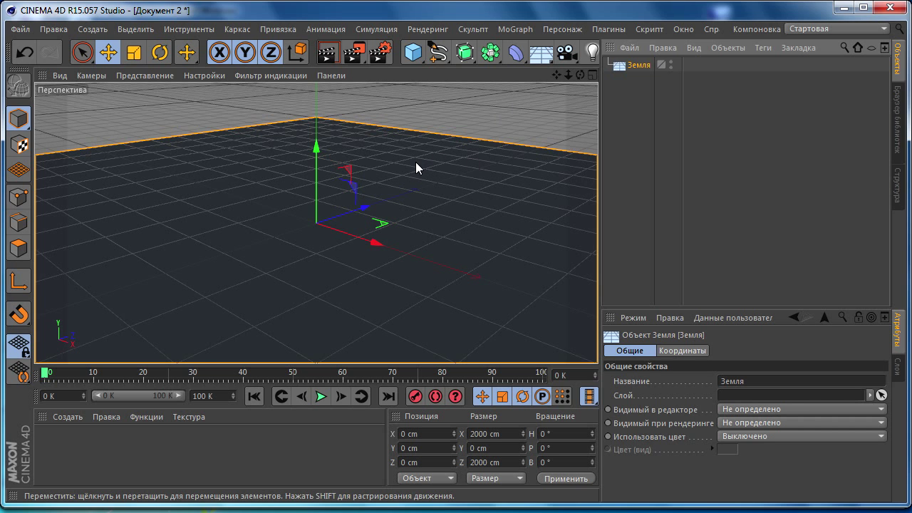
mouse_move(419, 161)
left_mouse_down("alt")
mouse_move(411, 200)
mouse_move(409, 175)
left_mouse_up("alt")
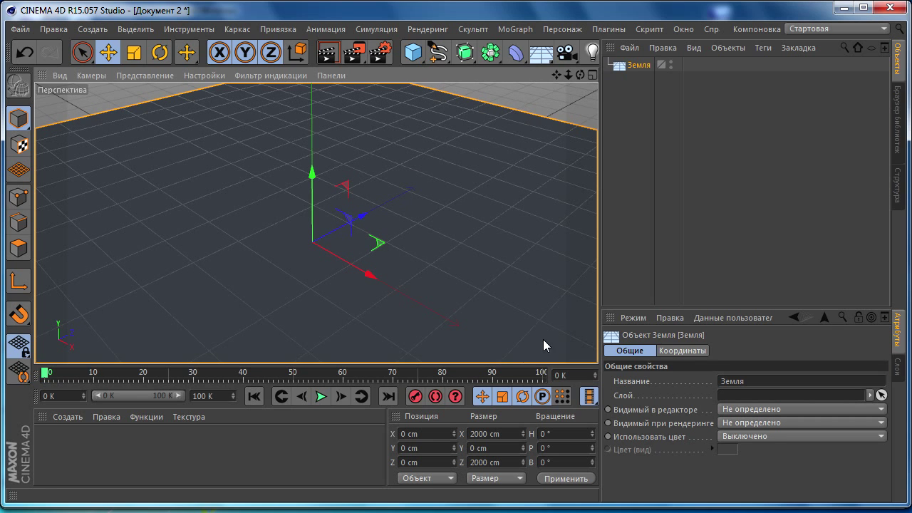
left_click_drag(601, 308, 665, 305)
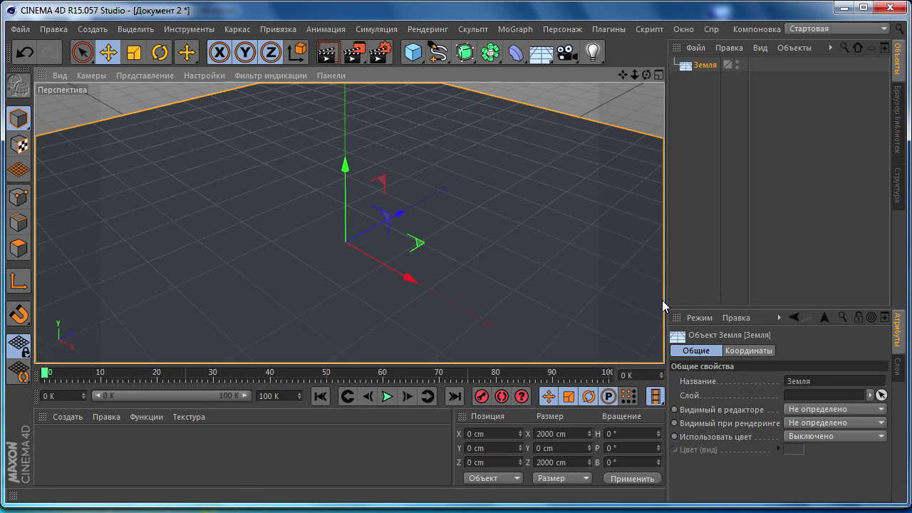
Scale the floor up to about 313 %, then return to the Move tool.
left_click(415, 53)
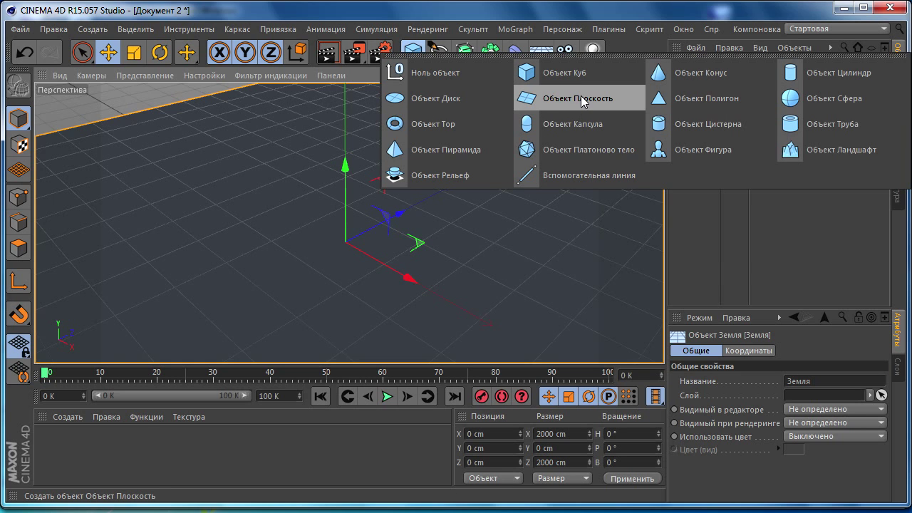
left_click(469, 121)
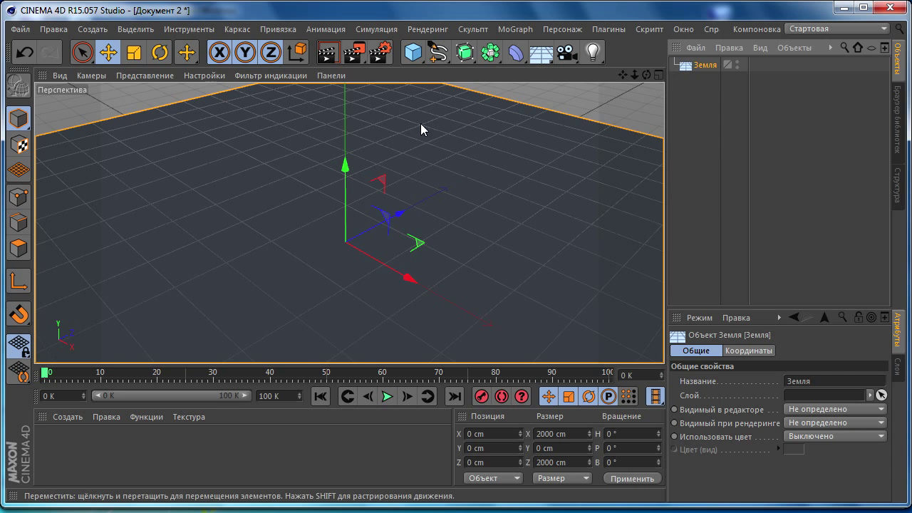
mouse_move(420, 123)
left_mouse_down("alt")
mouse_move(396, 115)
mouse_move(390, 184)
left_mouse_up("alt")
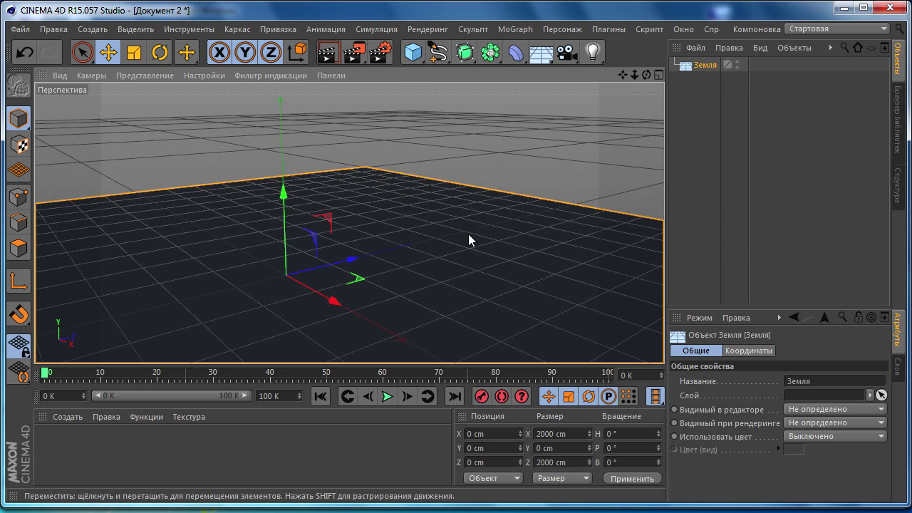
key("t")
mouse_move(340, 248)
left_mouse_down()
mouse_move(470, 229)
mouse_move(387, 260)
left_mouse_up()
left_click(99, 57)
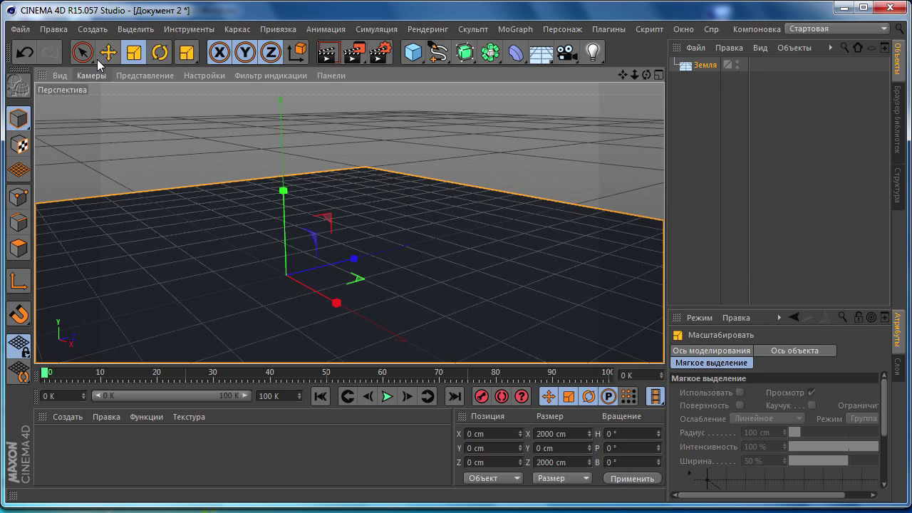
Preview a render, then switch the viewport to Quick Shading (Lines).
left_click(367, 61)
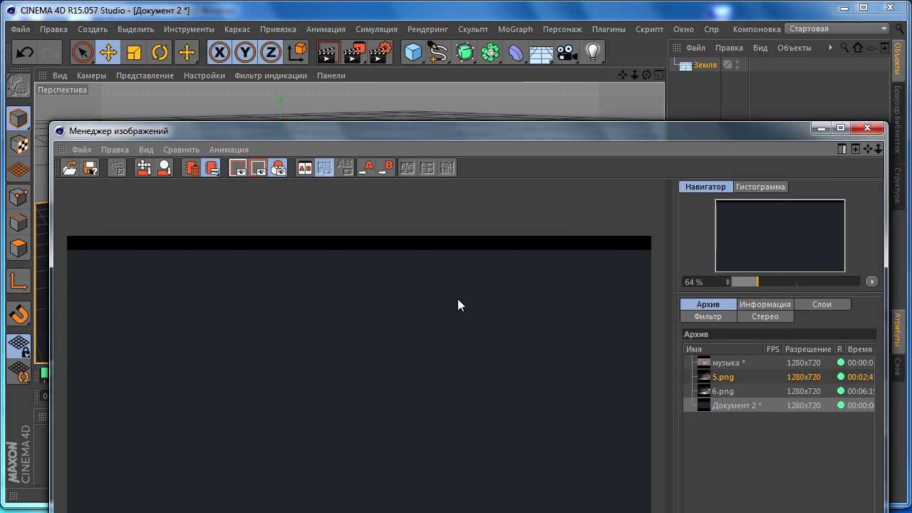
left_click(866, 128)
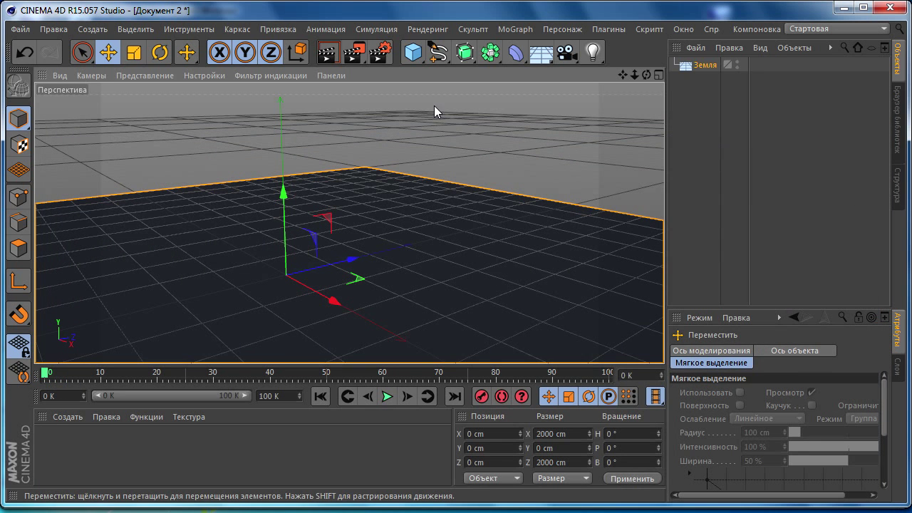
mouse_move(403, 126)
left_mouse_down("alt")
mouse_move(411, 244)
mouse_move(442, 157)
mouse_move(382, 238)
mouse_move(177, 87)
left_mouse_up("alt")
left_click(146, 76)
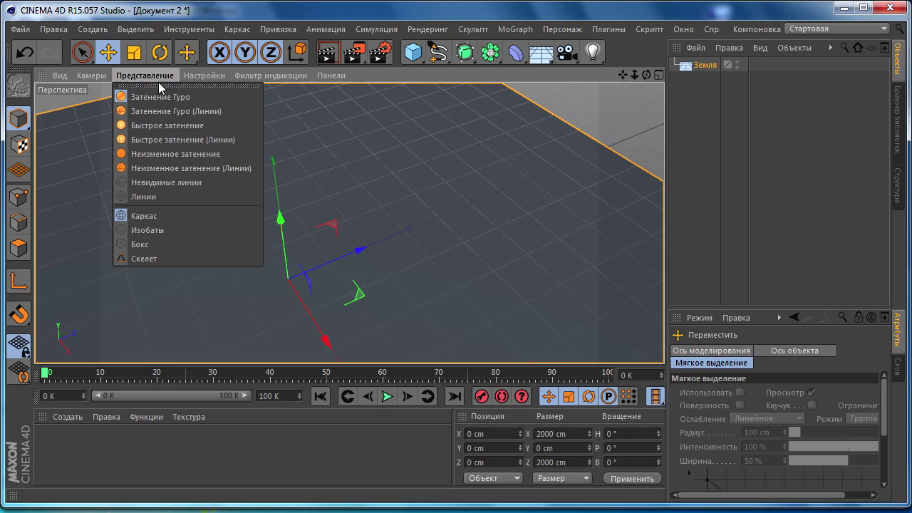
left_click(158, 139)
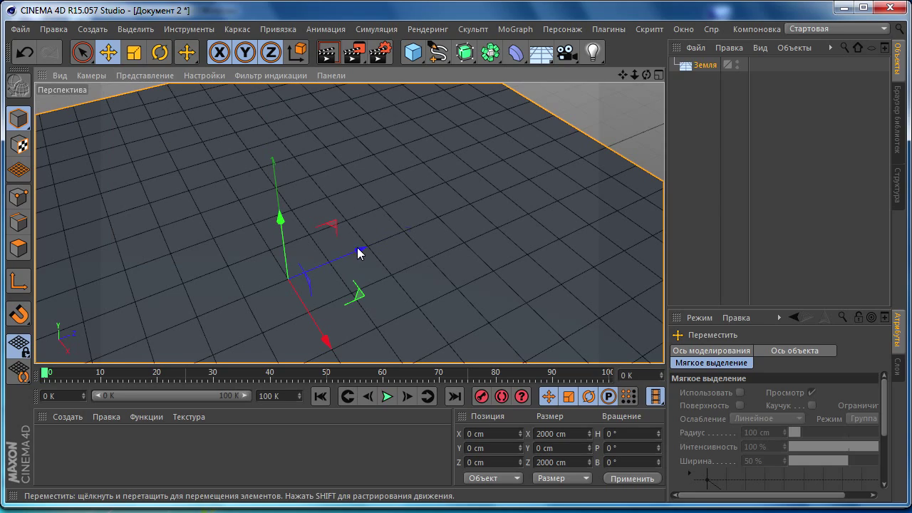
mouse_move(360, 253)
left_mouse_down("alt")
mouse_move(399, 193)
mouse_move(397, 218)
mouse_move(671, 237)
mouse_move(540, 203)
mouse_move(361, 213)
mouse_move(359, 199)
mouse_move(321, 212)
mouse_move(287, 206)
mouse_move(462, 204)
left_mouse_up("alt")
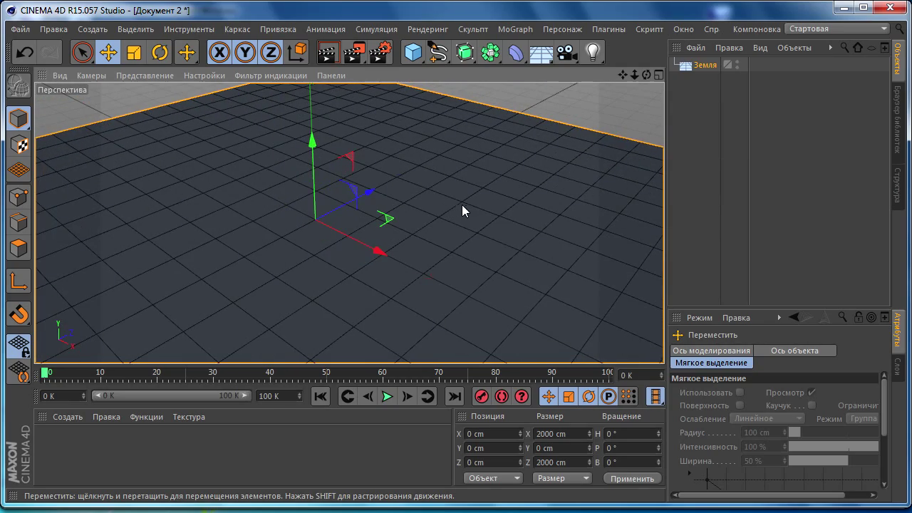
Add a MoGraph Text object and select its default text to replace it with 'Music'.
left_click(512, 30)
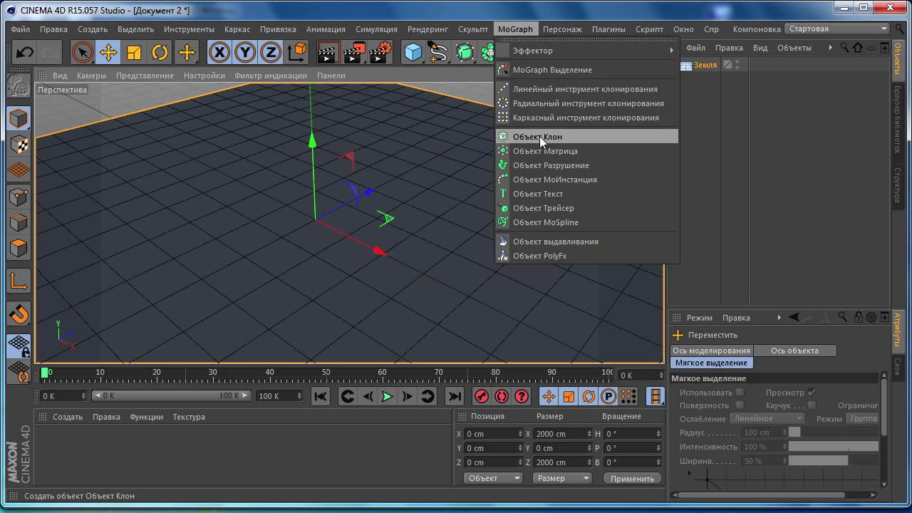
left_click(535, 193)
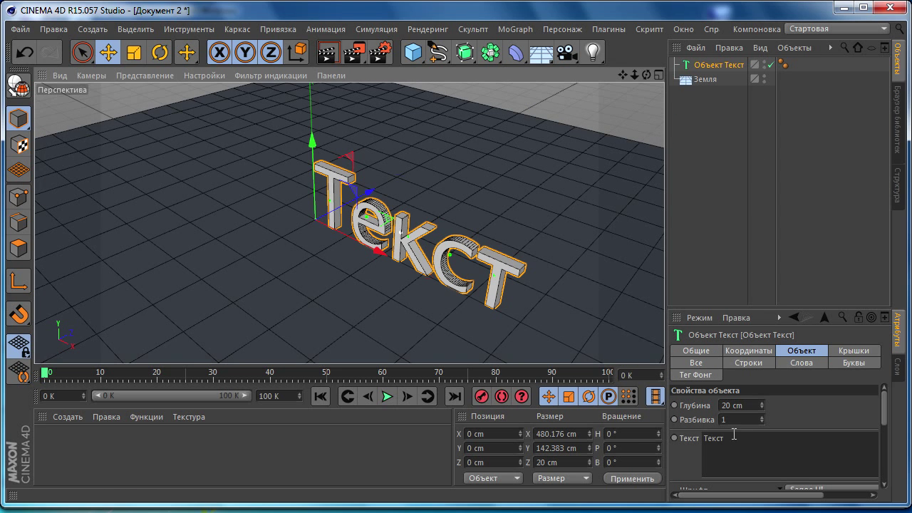
double_click(734, 436)
type("Music")
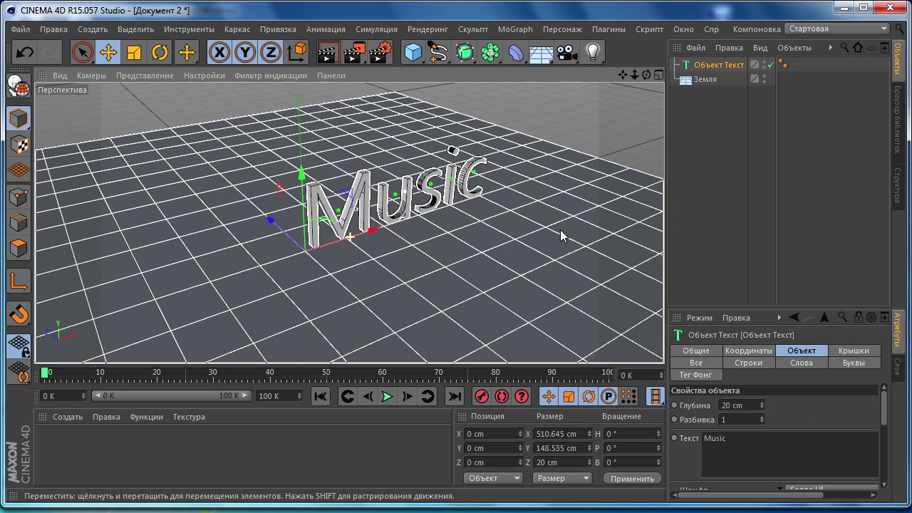
mouse_move(560, 230)
left_mouse_down("alt")
mouse_move(438, 224)
mouse_move(517, 212)
left_mouse_up("alt")
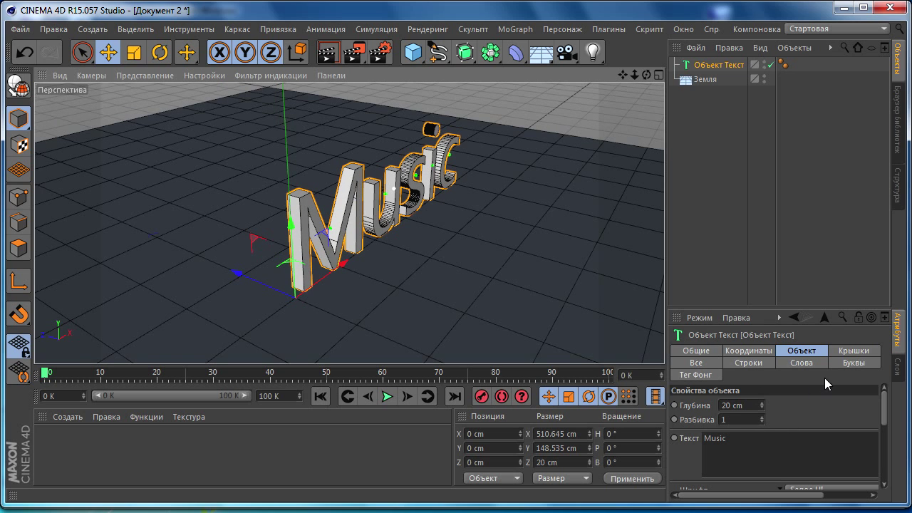
mouse_move(813, 307)
left_mouse_down()
mouse_move(794, 172)
mouse_move(793, 234)
left_mouse_up()
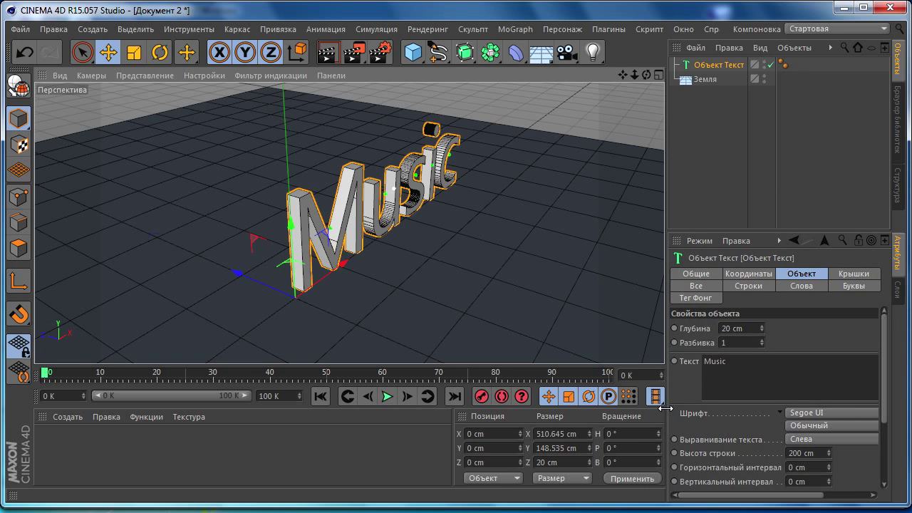
Set the Music text's font to Myriad Pro Light.
left_click_drag(665, 408, 632, 409)
left_click(801, 414)
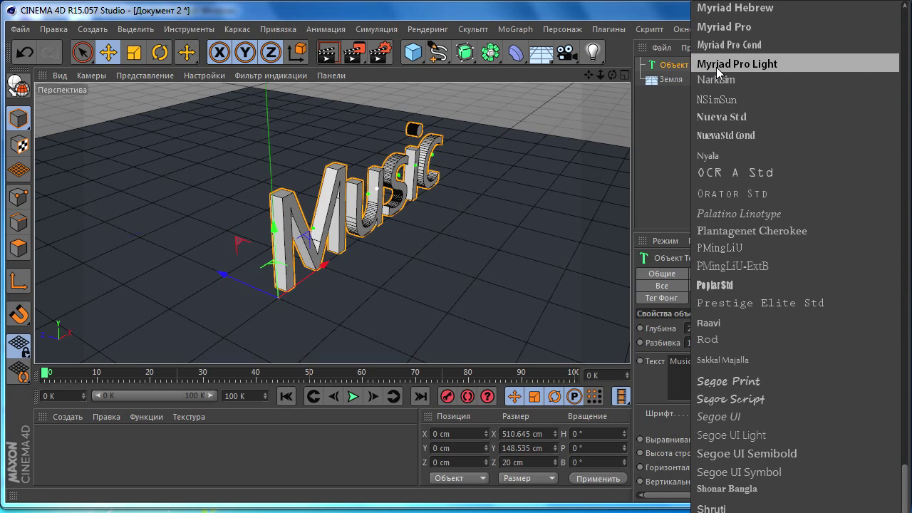
left_click(716, 67)
left_click_drag(513, 179, 456, 213, "alt")
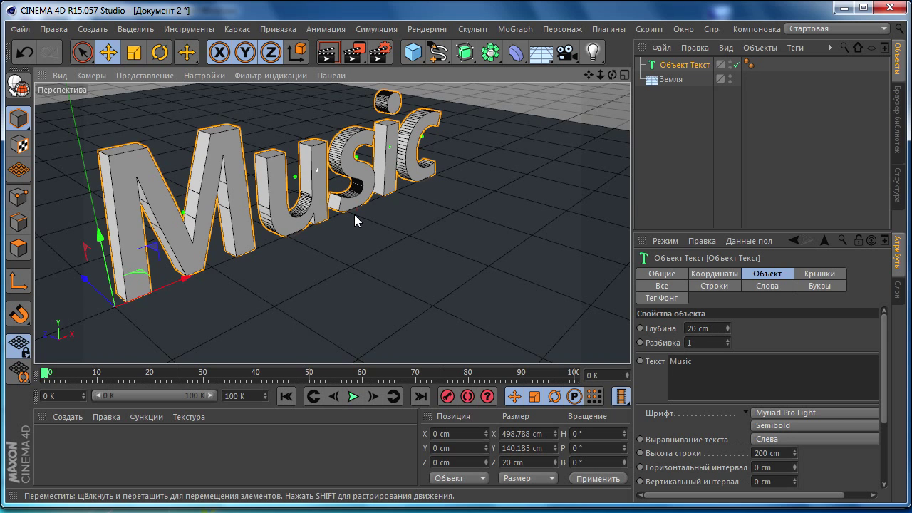
left_click_drag(356, 218, 407, 228, "alt")
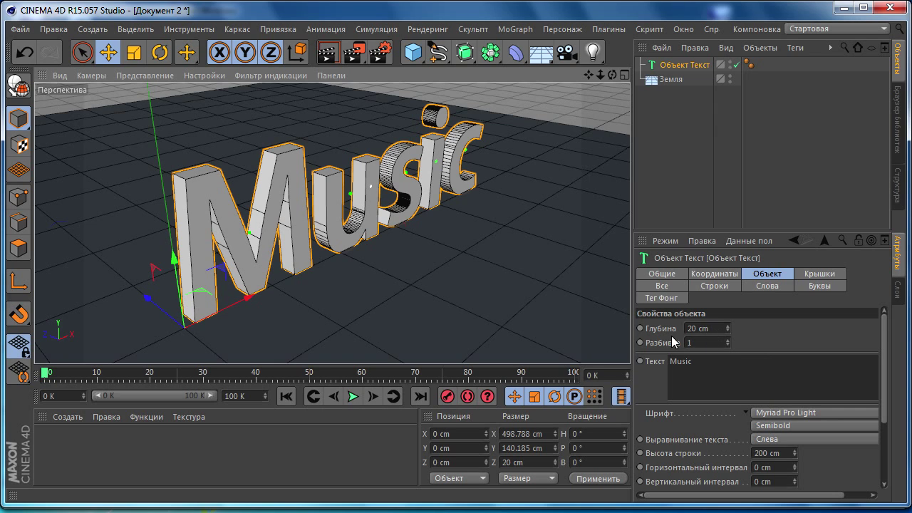
Try a higher subdivision count, then set the text subdivision back to 1.
left_click(728, 341)
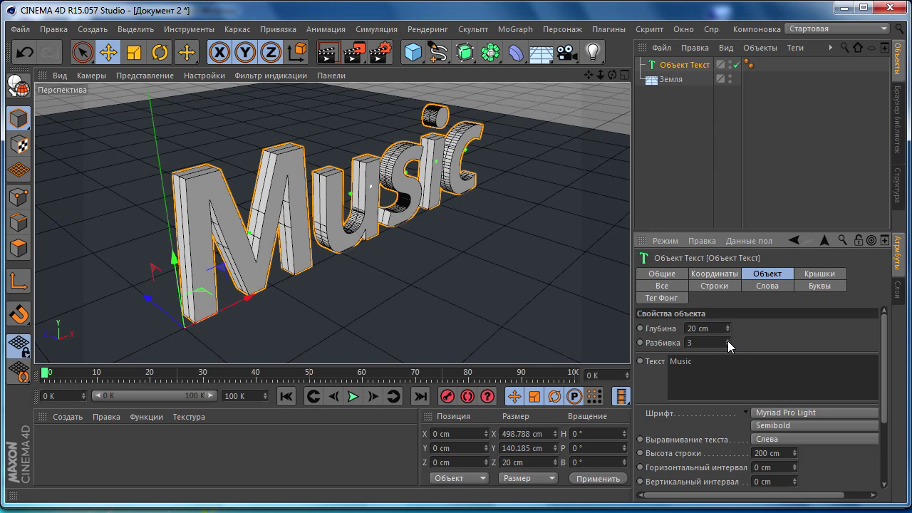
left_click(727, 340)
left_click(728, 340)
left_click(728, 341)
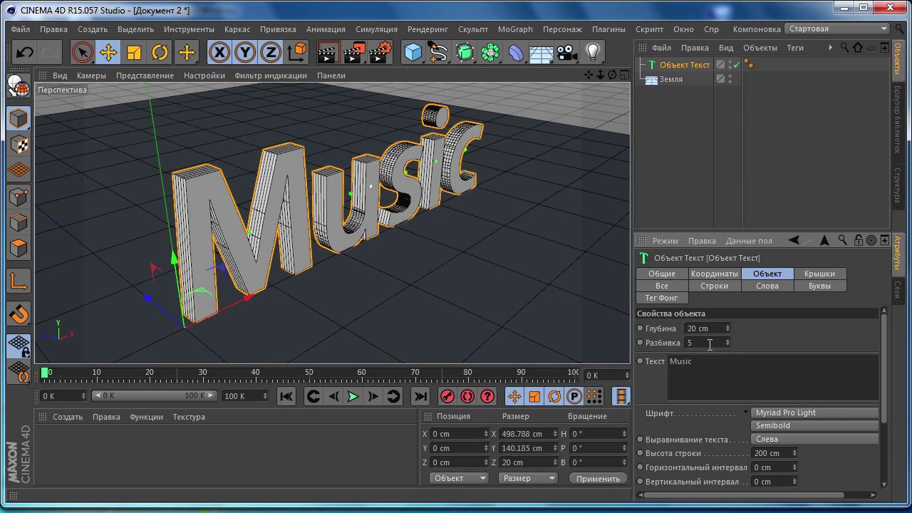
double_click(691, 343)
type("1")
key("Return")
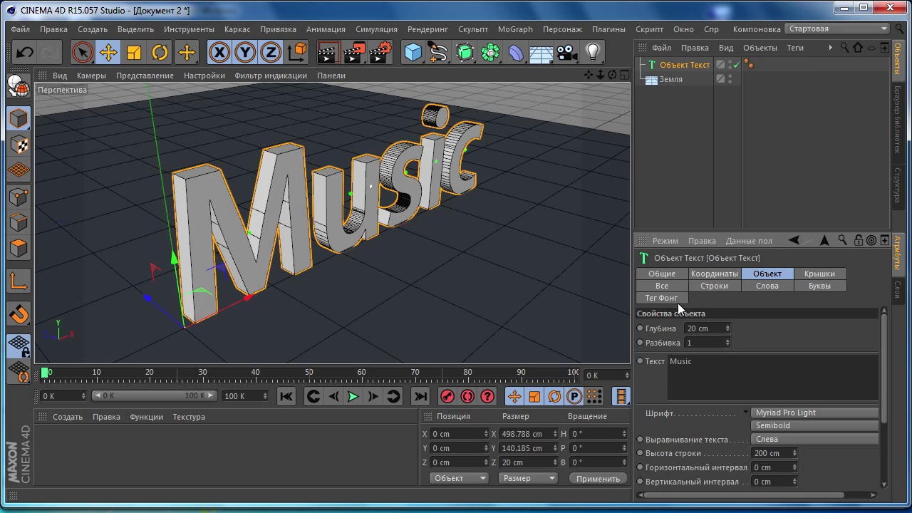
Increase the text's extrusion depth from 20 cm to 75 cm.
left_click_drag(710, 328, 677, 332)
type("75")
key("Return")
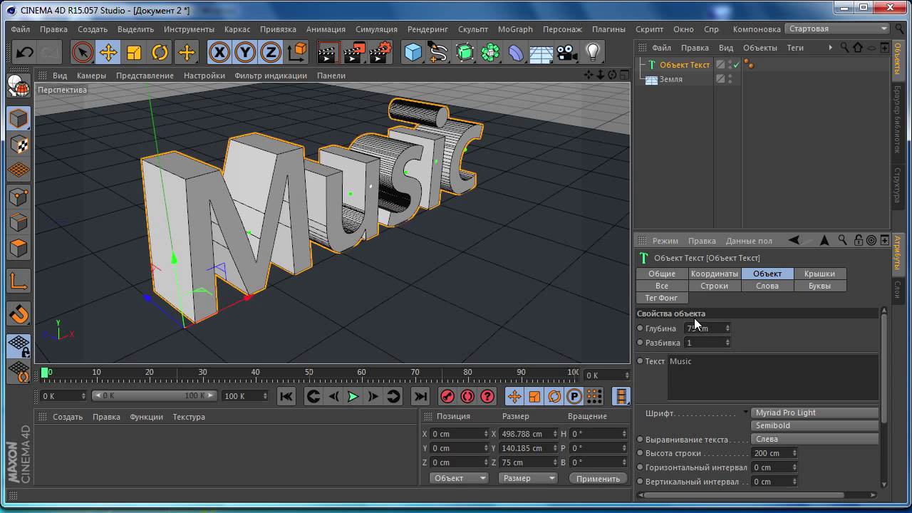
scroll(395, 243, "up", 3)
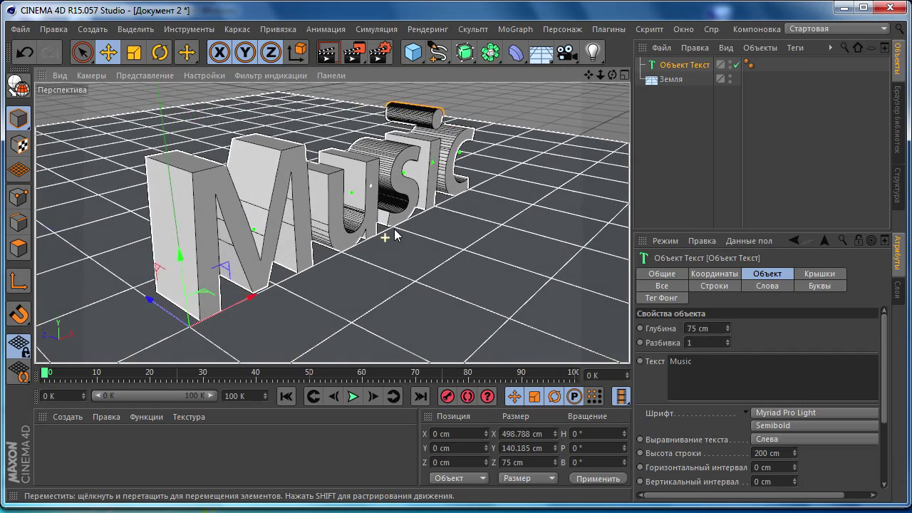
left_click_drag(394, 236, 358, 217, "alt")
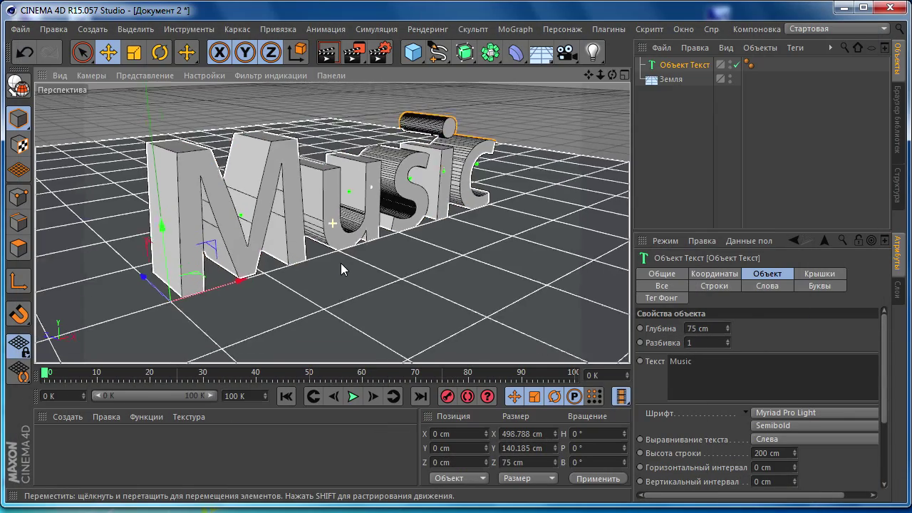
left_click_drag(341, 263, 379, 286, "alt")
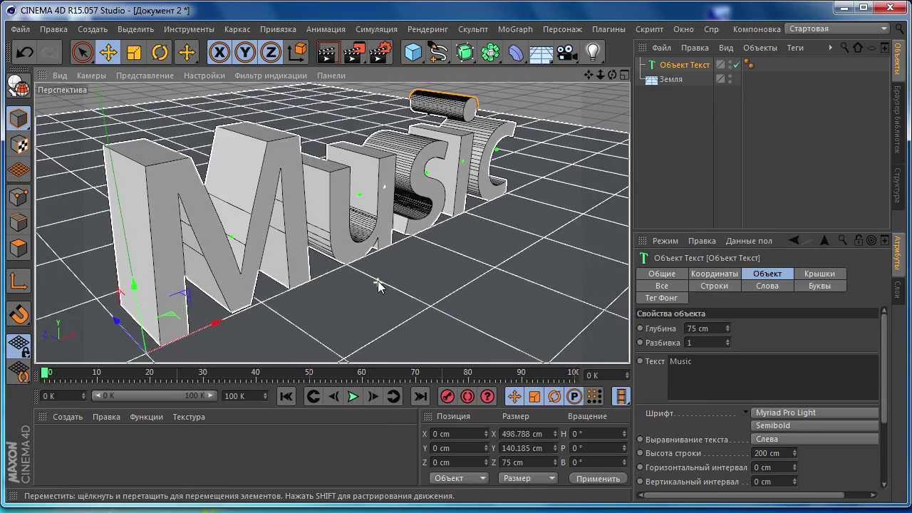
left_click(683, 30)
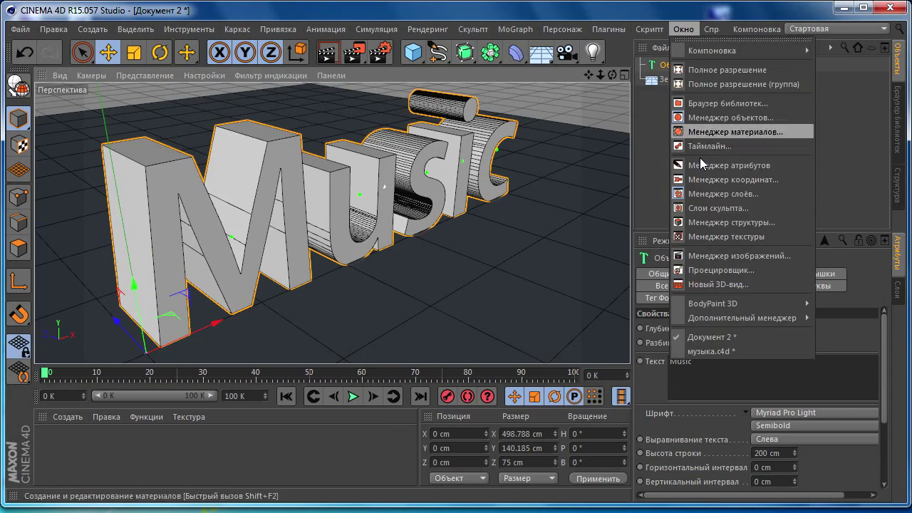
left_click(702, 350)
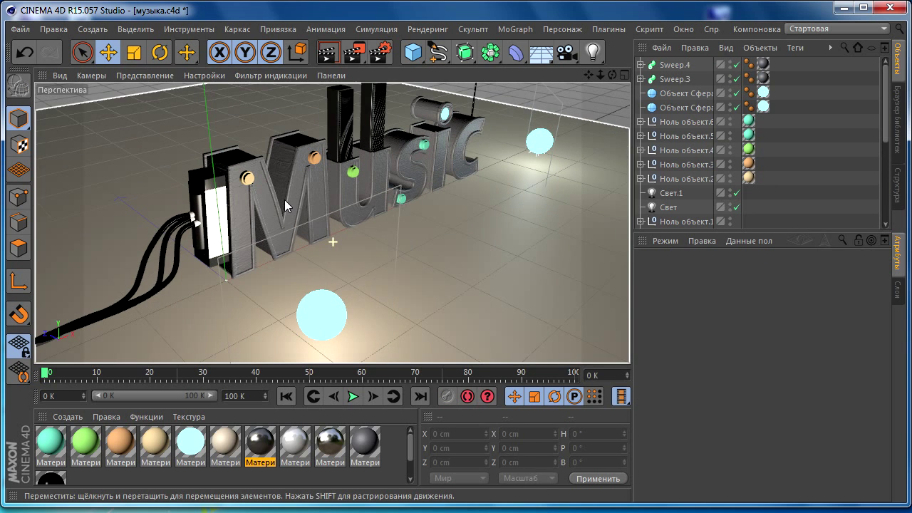
left_click(284, 201)
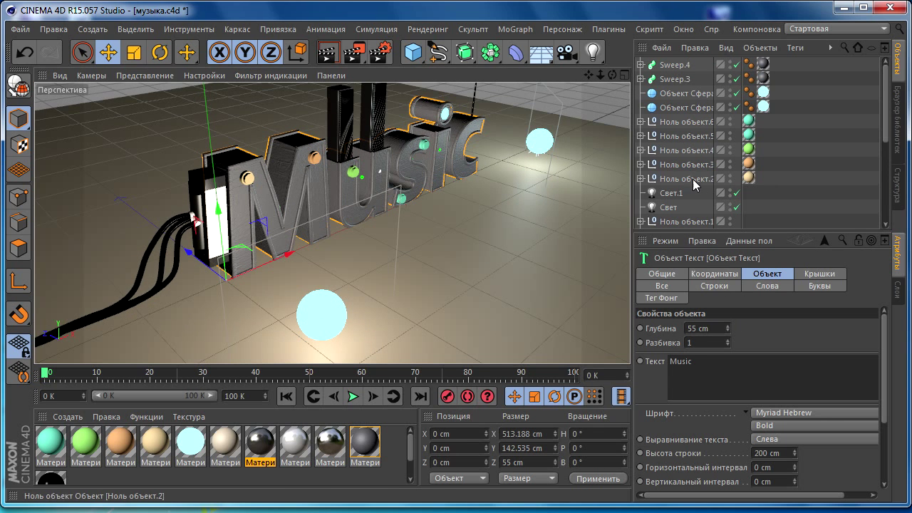
scroll(695, 184, "down", 5)
left_click(683, 29)
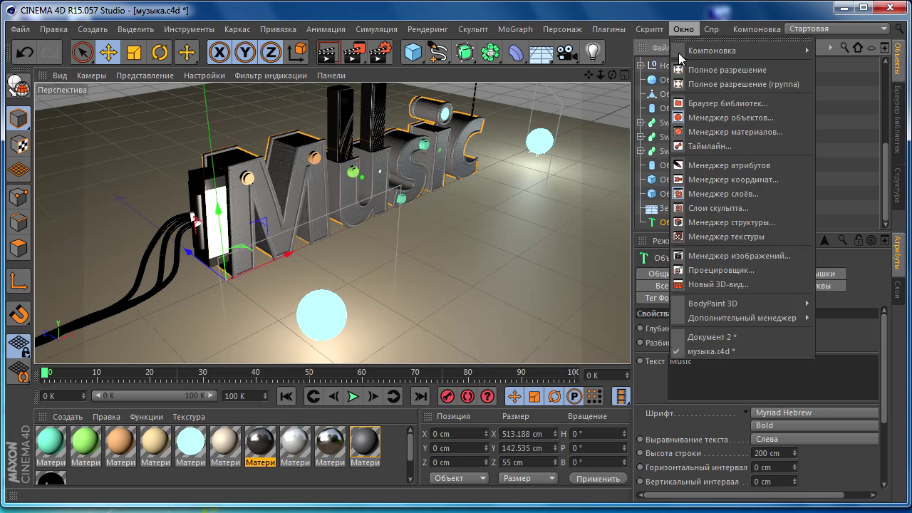
left_click(710, 337)
Change the text depth to 55 cm, after trying 4500 and 44 cm.
left_click(708, 330)
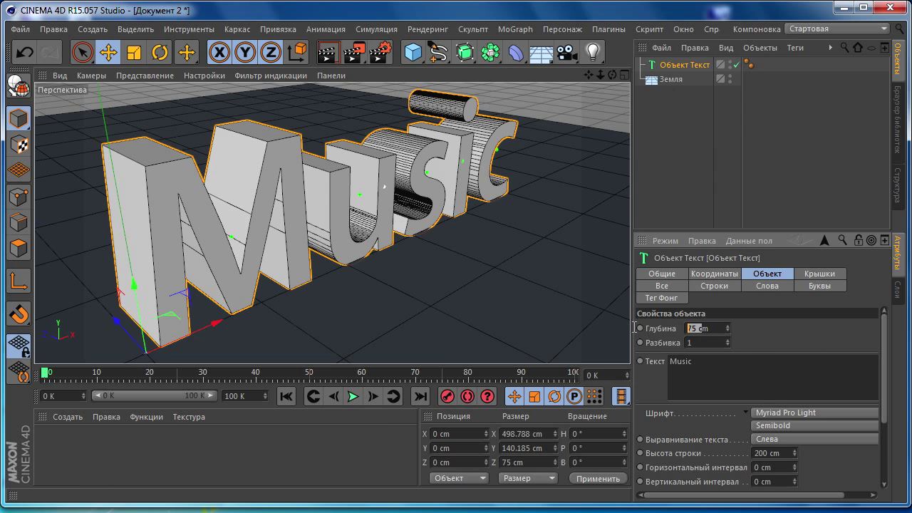
type("4500")
key("Return")
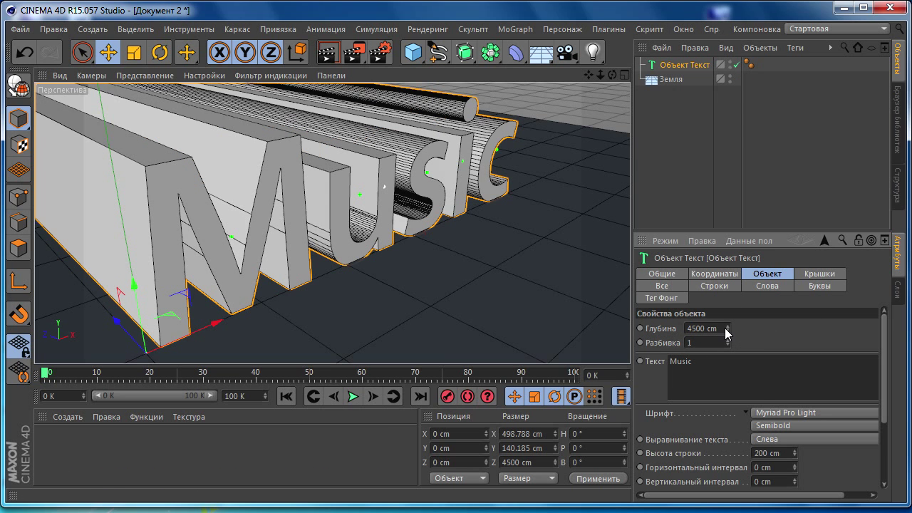
type("44")
key("Return")
type("55")
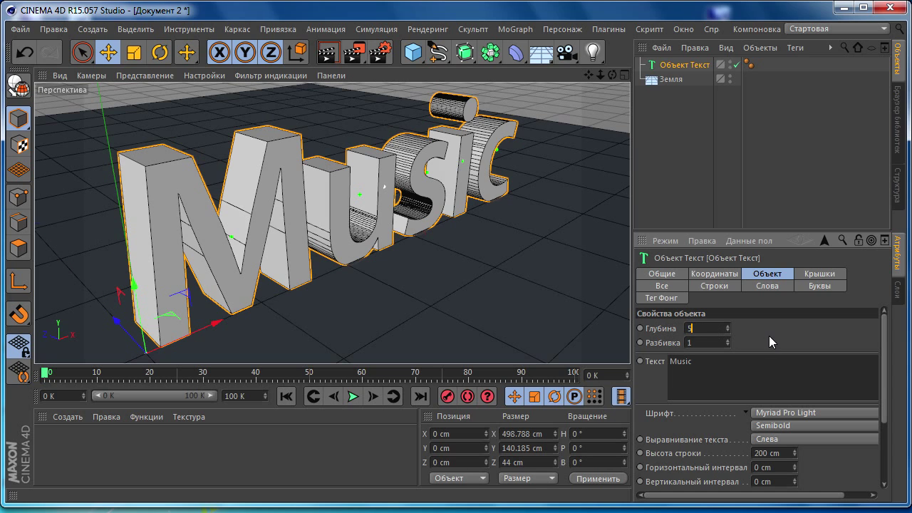
key("Return")
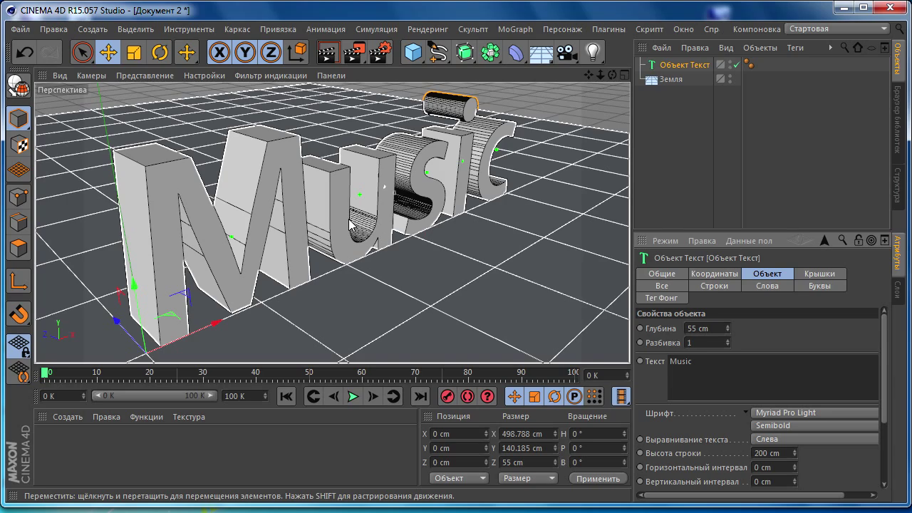
mouse_move(337, 203)
left_mouse_down("alt")
mouse_move(353, 190)
mouse_move(380, 196)
mouse_move(375, 205)
left_mouse_up("alt")
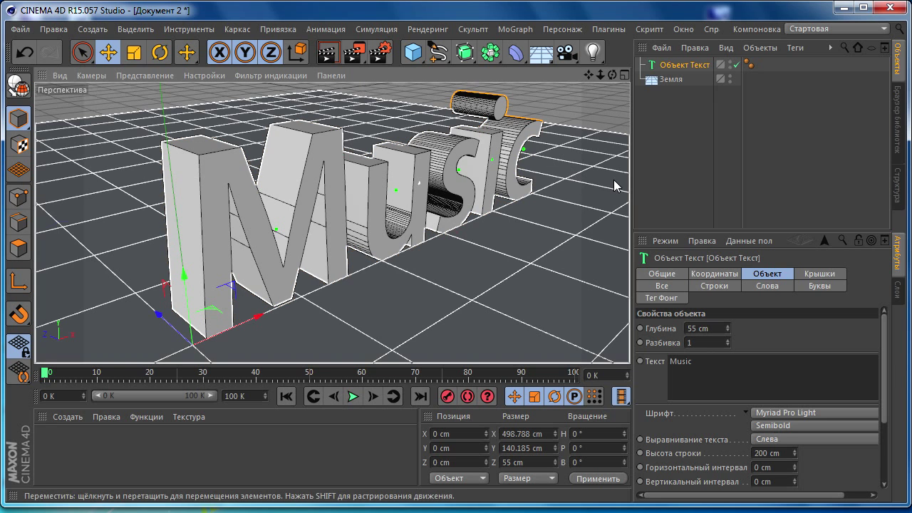
left_click_drag(633, 182, 664, 181)
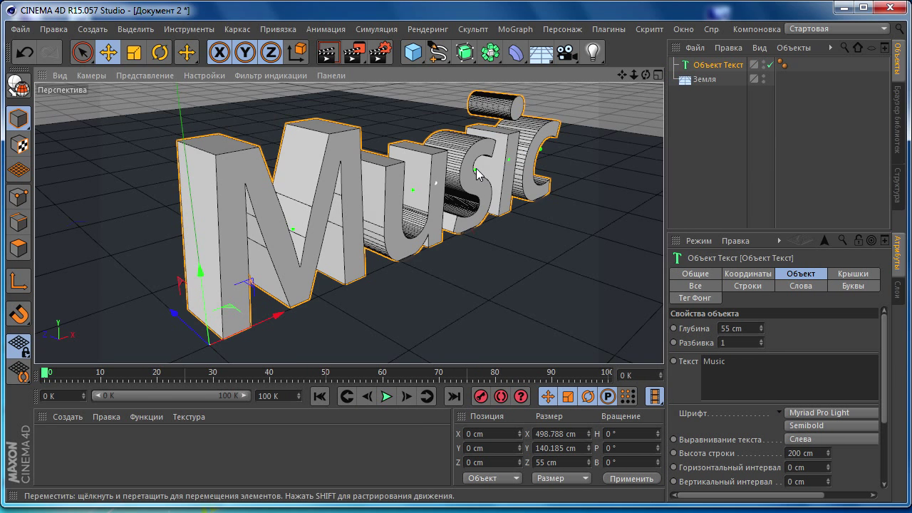
right_click_drag(473, 160, 433, 208, "alt")
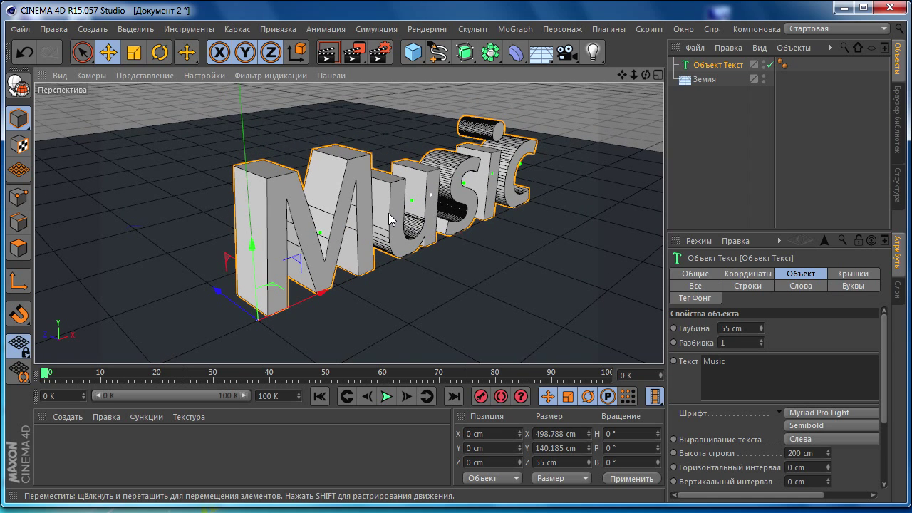
mouse_move(389, 215)
left_mouse_down("alt")
mouse_move(354, 232)
mouse_move(381, 225)
left_mouse_up("alt")
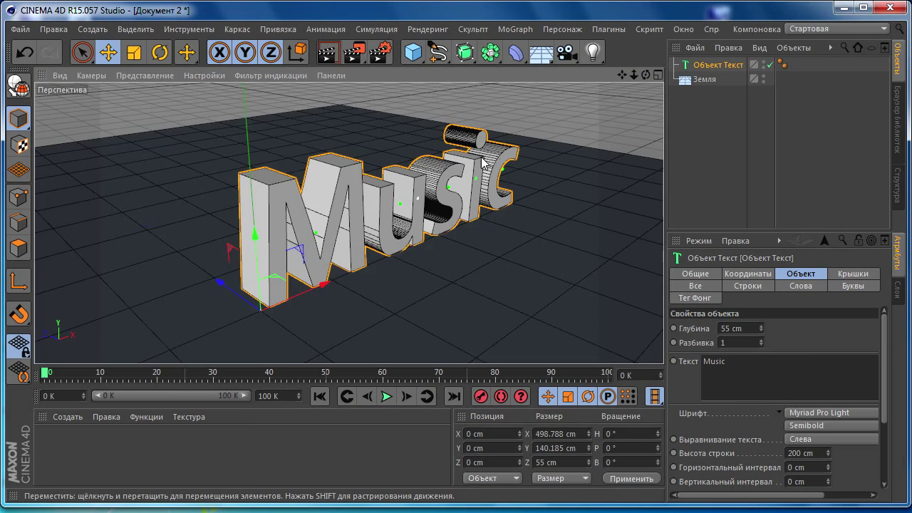
Add a Text spline and change its text to 'Music'.
left_click(438, 55)
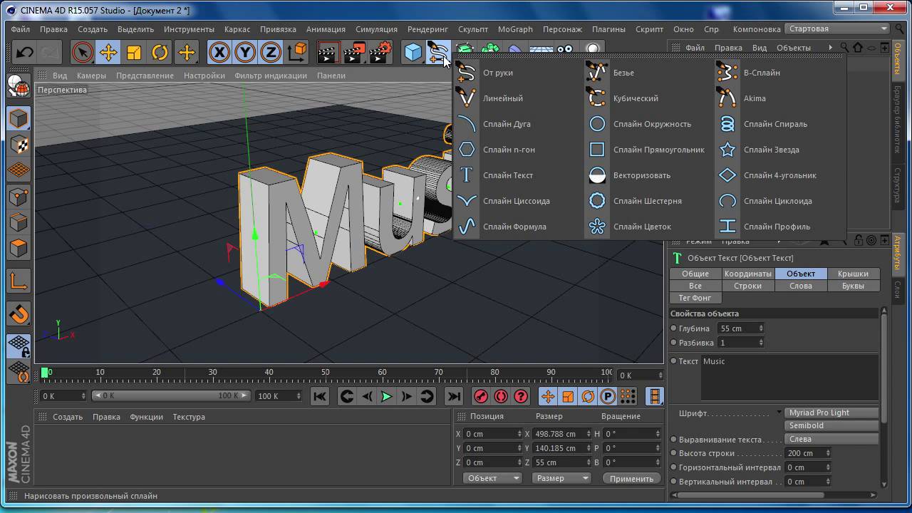
left_click(499, 175)
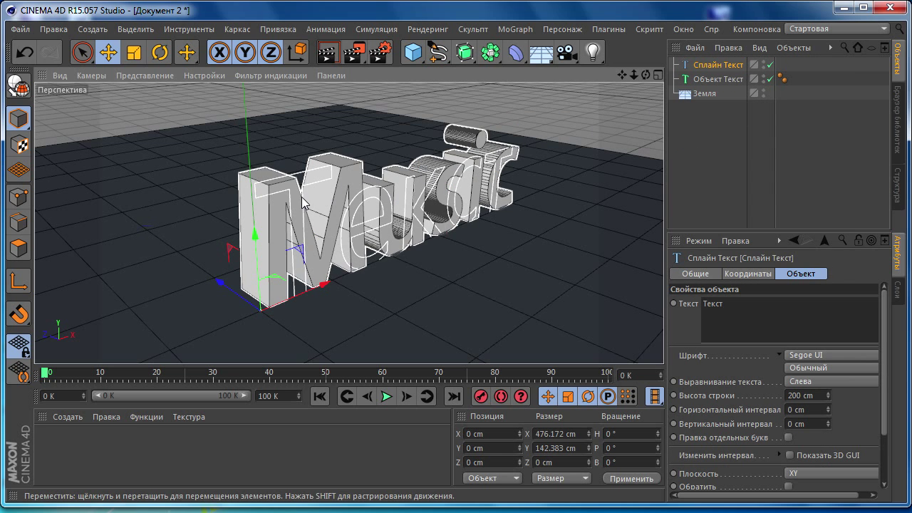
double_click(751, 308)
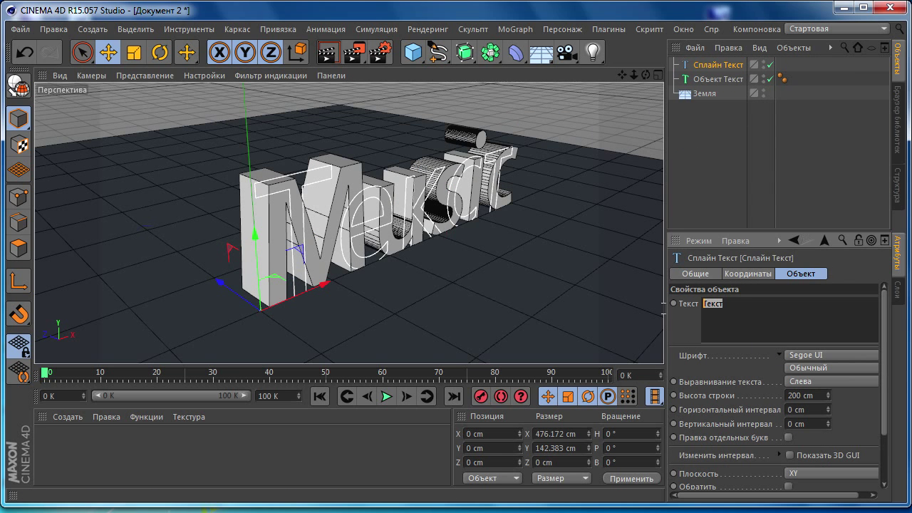
type("Mu")
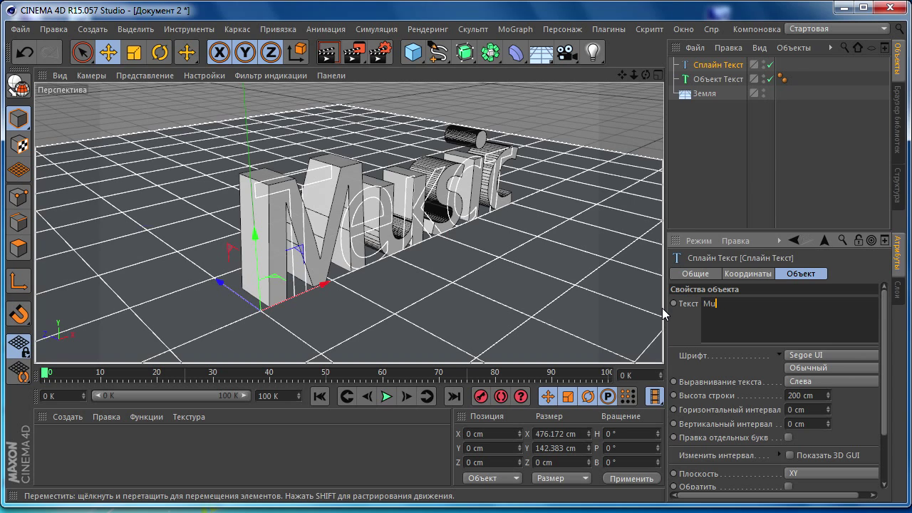
type("sic")
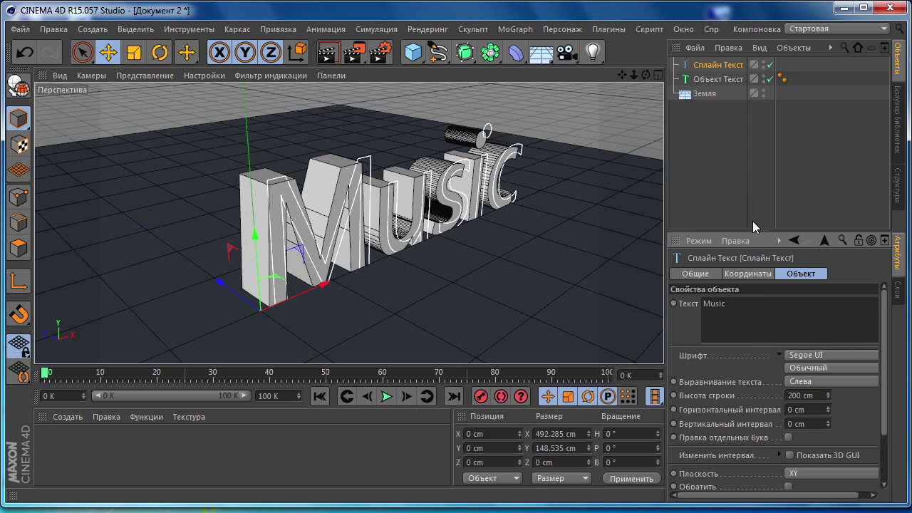
Set the spline text's font to Myriad Pro Light, undoing an accidental move.
left_click(802, 356)
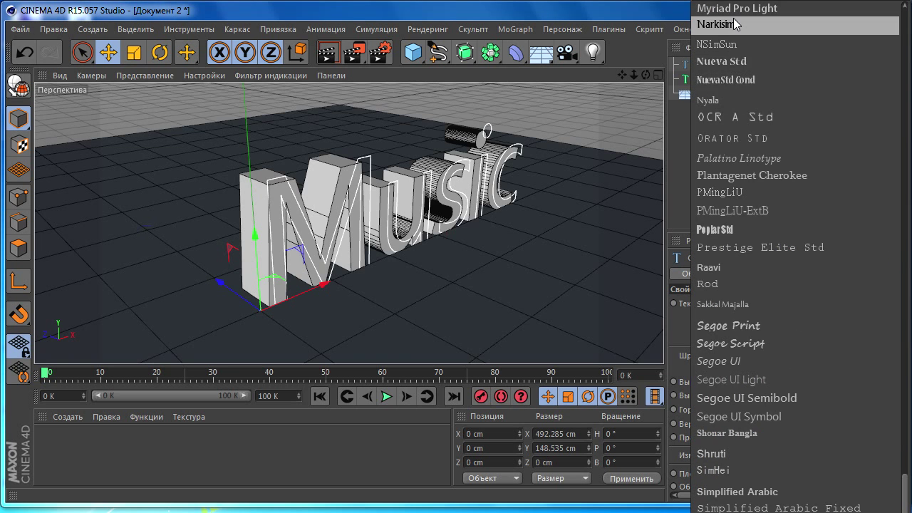
left_click(741, 121)
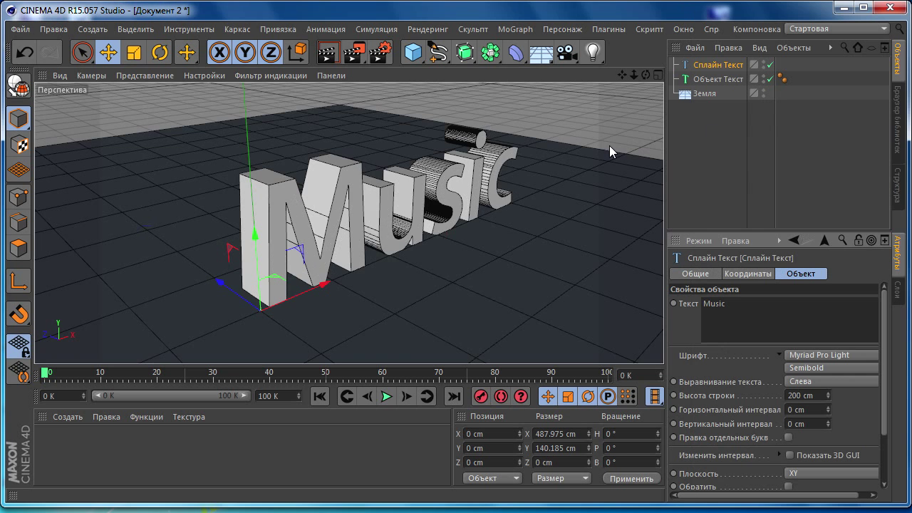
key("ctrl+z")
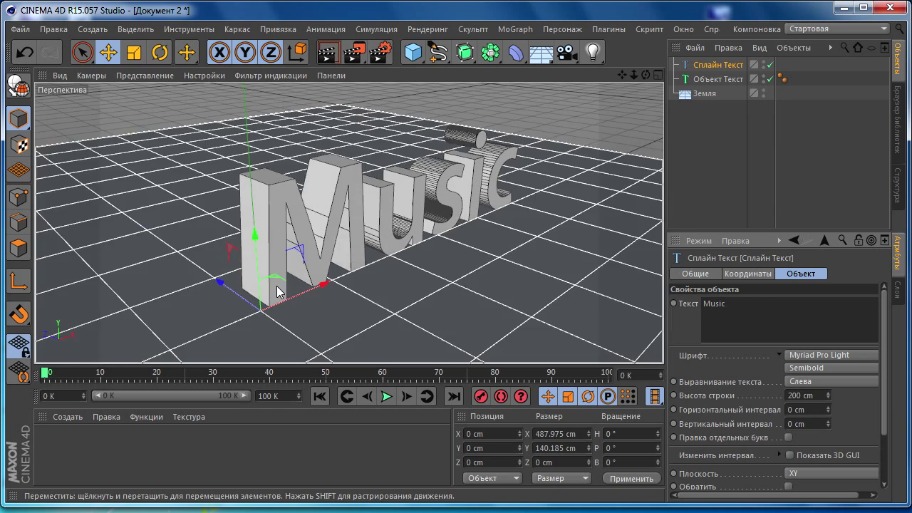
left_click_drag(235, 289, 229, 289)
key("ctrl+z")
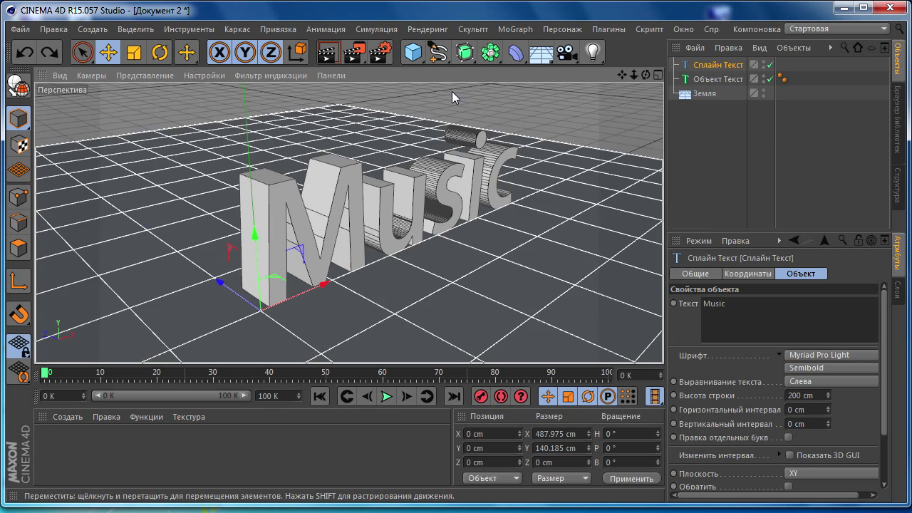
Add a Sweep generator to the scene.
left_click(465, 51)
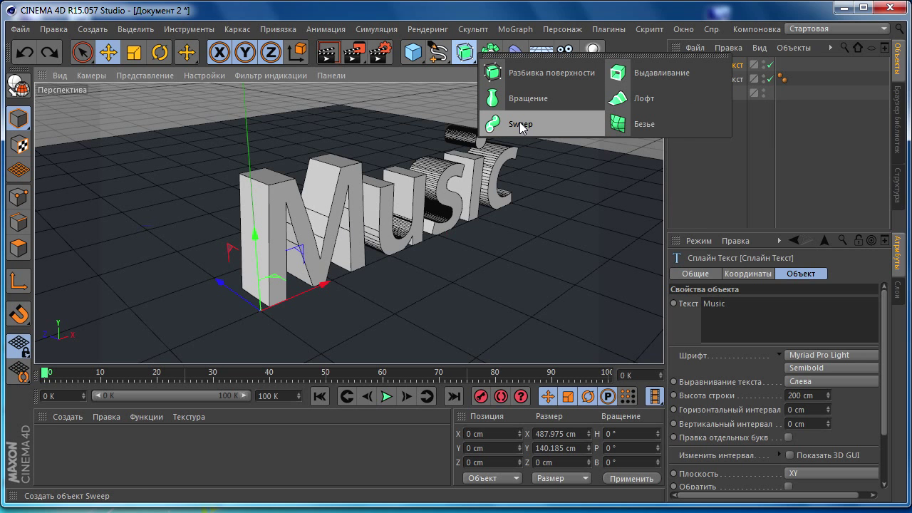
left_click(467, 48)
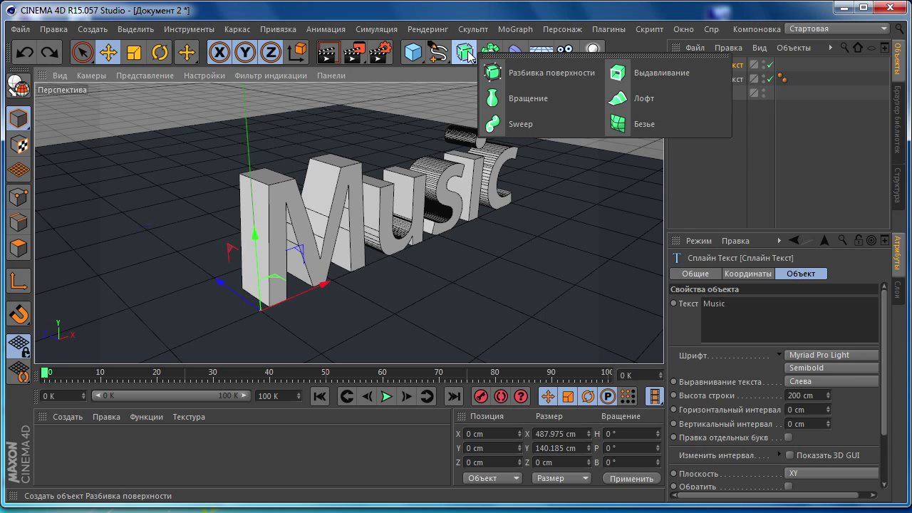
left_click(518, 124)
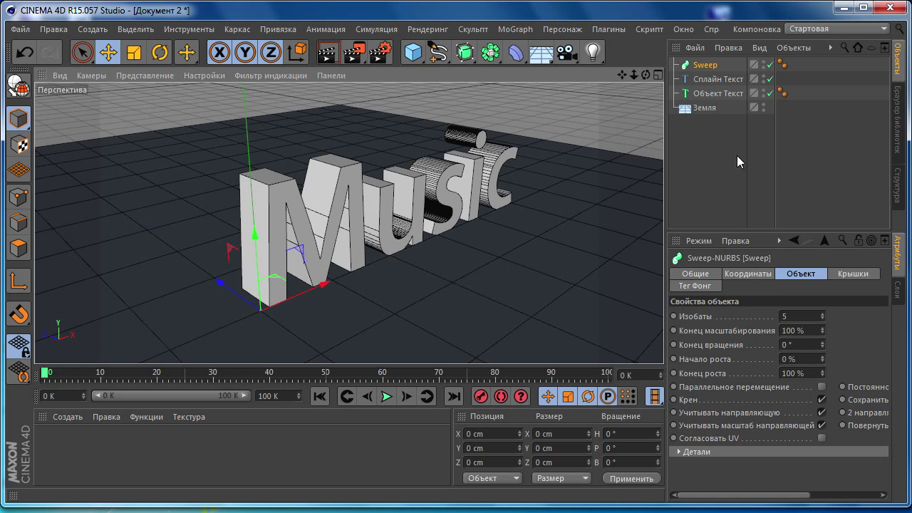
Drag the Music text spline into the Sweep as its child.
left_click(706, 79)
left_click(705, 93)
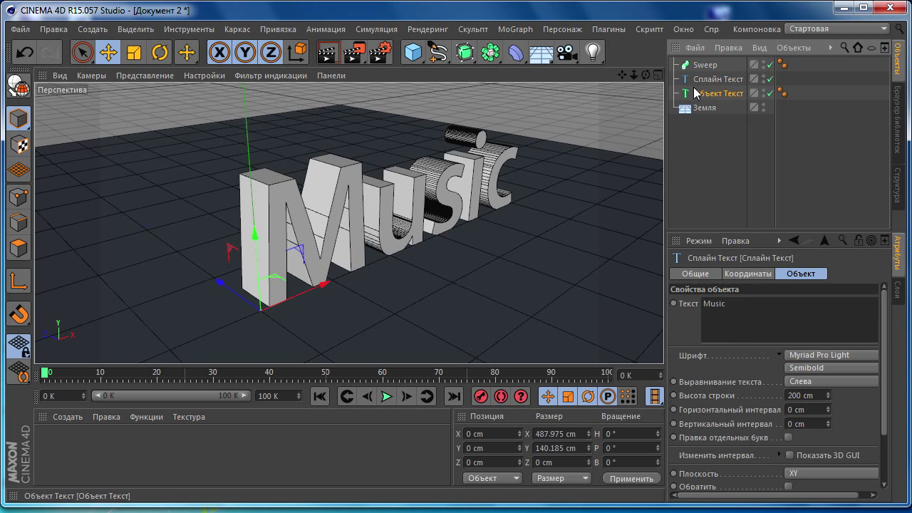
left_click(704, 108)
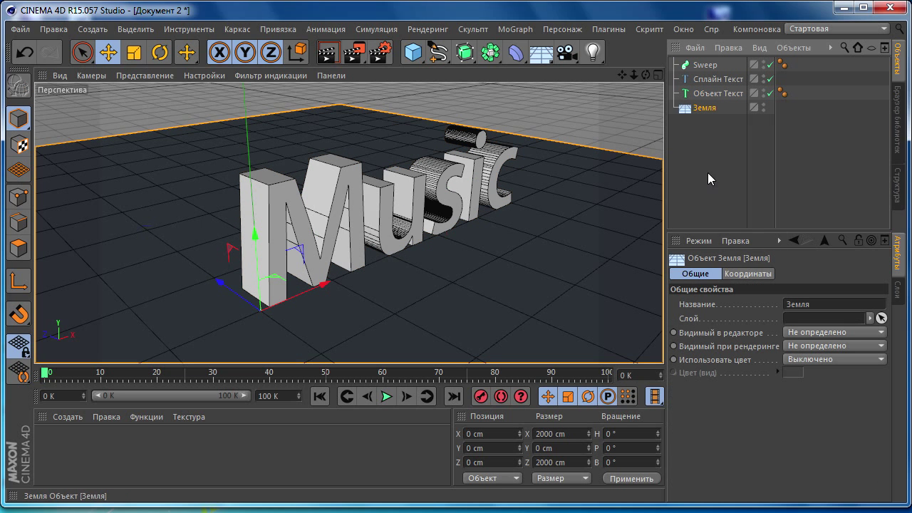
left_click(722, 70)
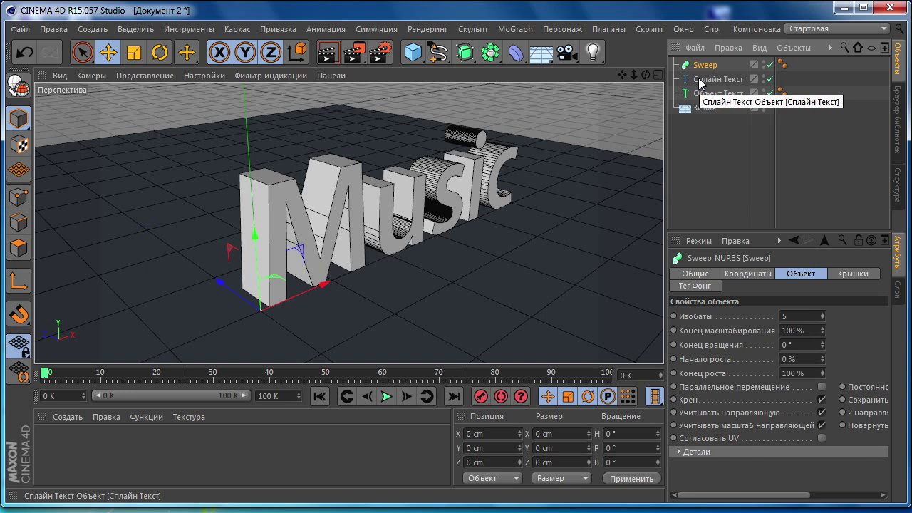
left_click(701, 81)
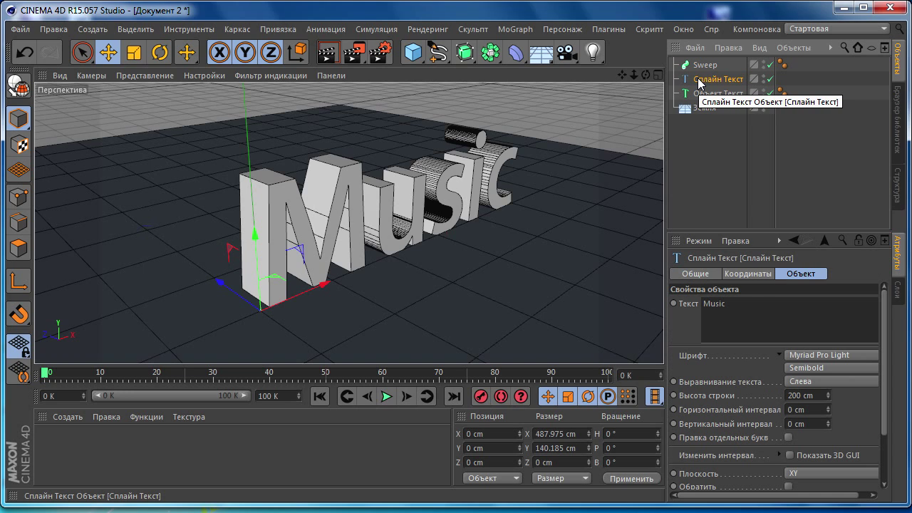
left_click_drag(699, 83, 703, 70)
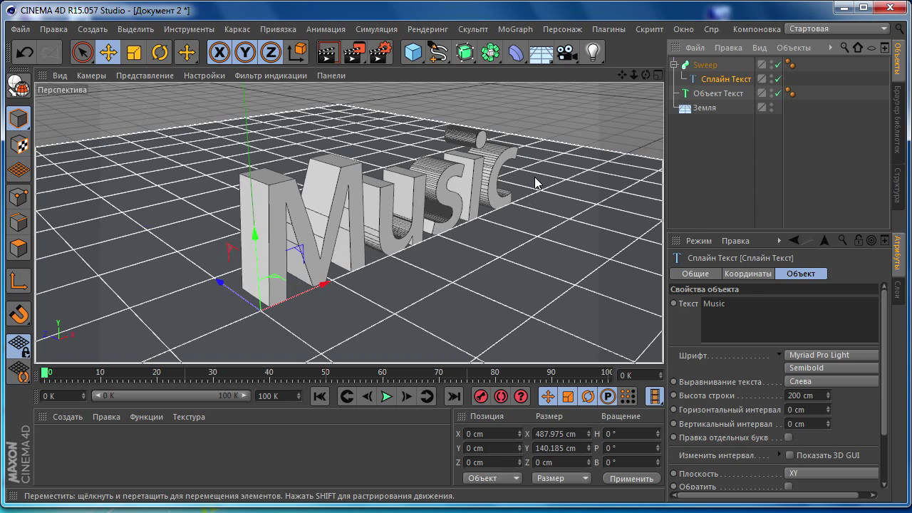
Add a Rectangle spline and place it inside the Sweep as the profile.
left_click(438, 52)
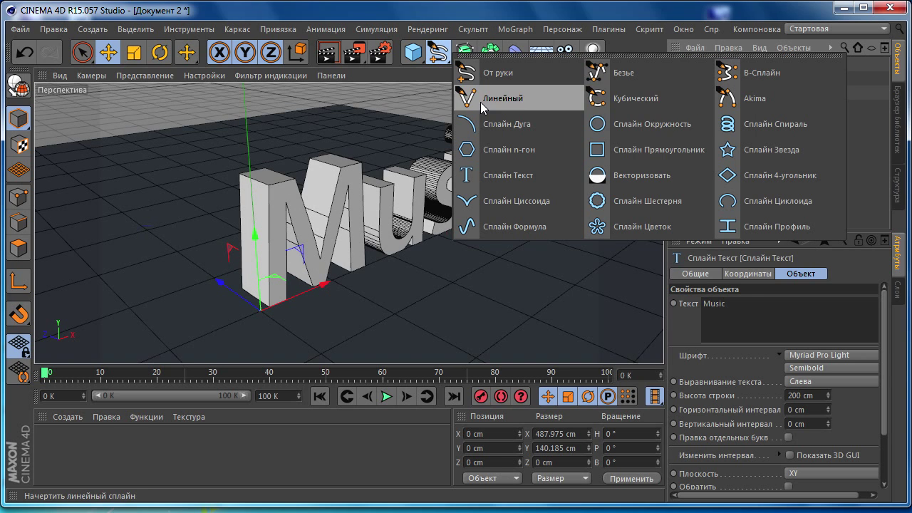
left_click(617, 151)
left_click_drag(705, 66, 710, 87)
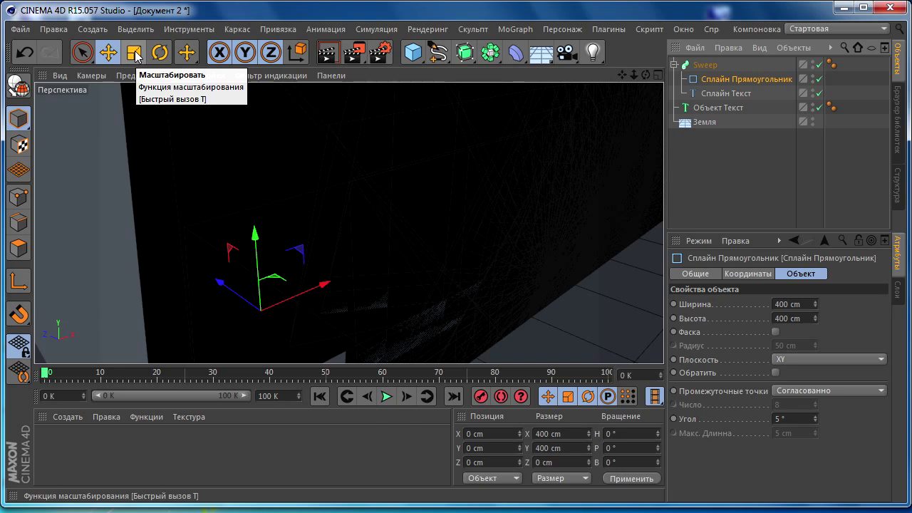
Scale the rectangle profile down to a thin size of about 5.9 cm.
left_click(134, 53)
mouse_move(578, 107)
left_mouse_down()
mouse_move(347, 281)
mouse_move(527, 165)
mouse_move(350, 235)
left_mouse_up()
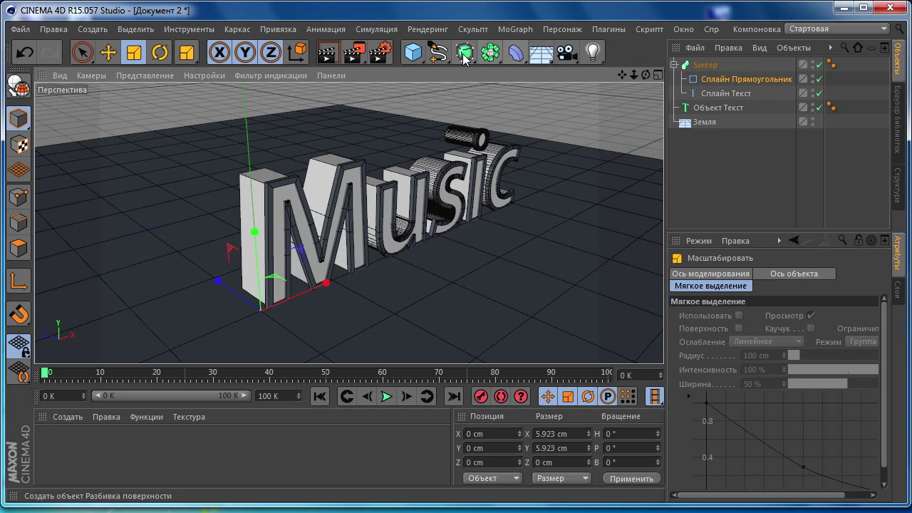
left_click(438, 52)
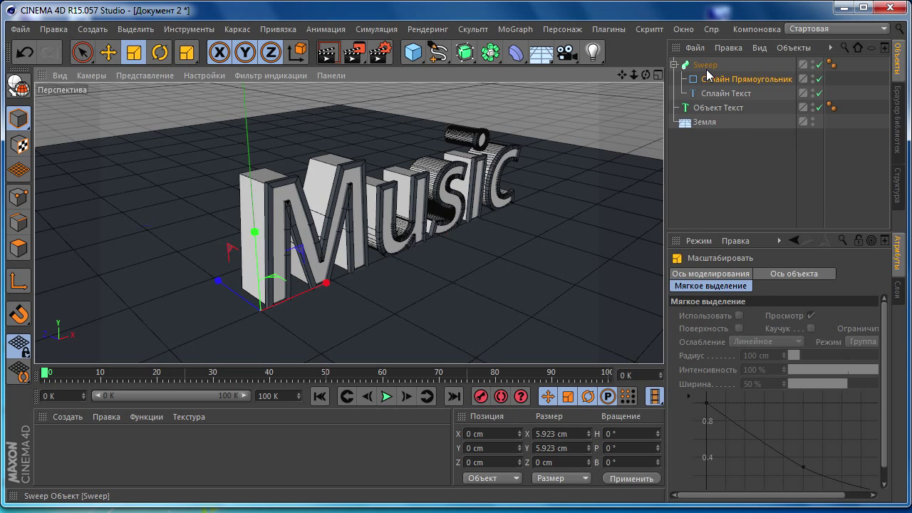
left_click_drag(667, 216, 639, 216)
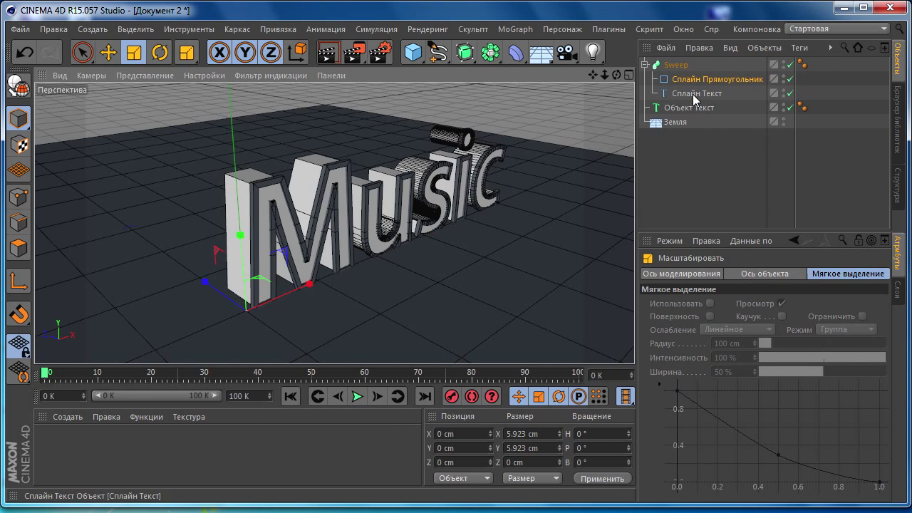
Enable rounded corners (Фаска) on the rectangle profile with a 2 cm radius.
left_click(699, 80)
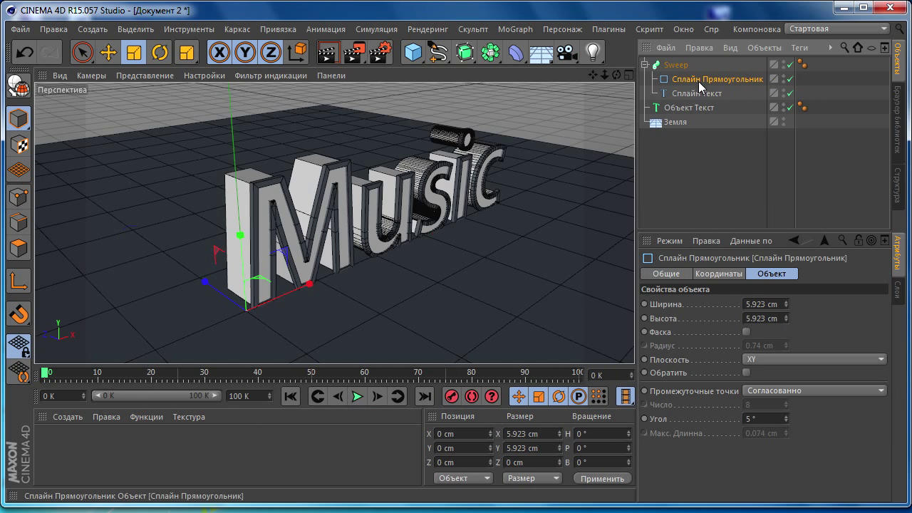
left_click(747, 332)
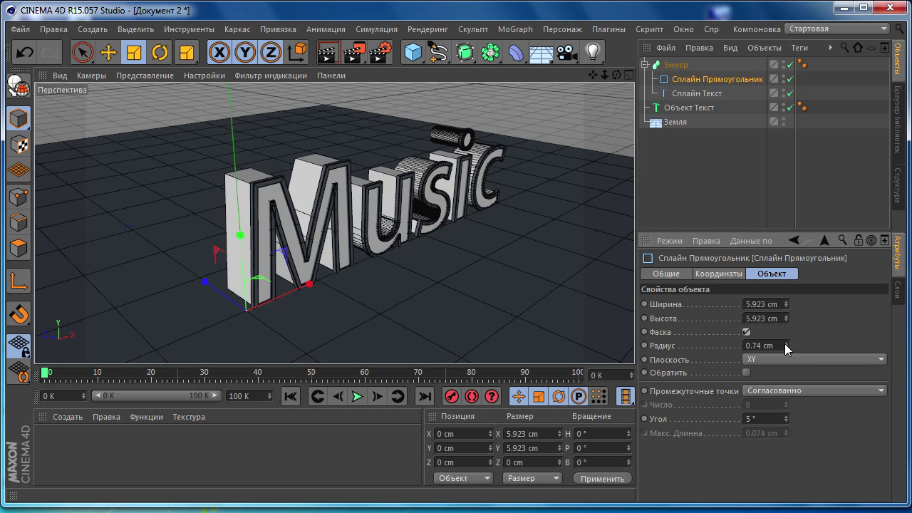
left_click(786, 343)
scroll(208, 225, "up", 2)
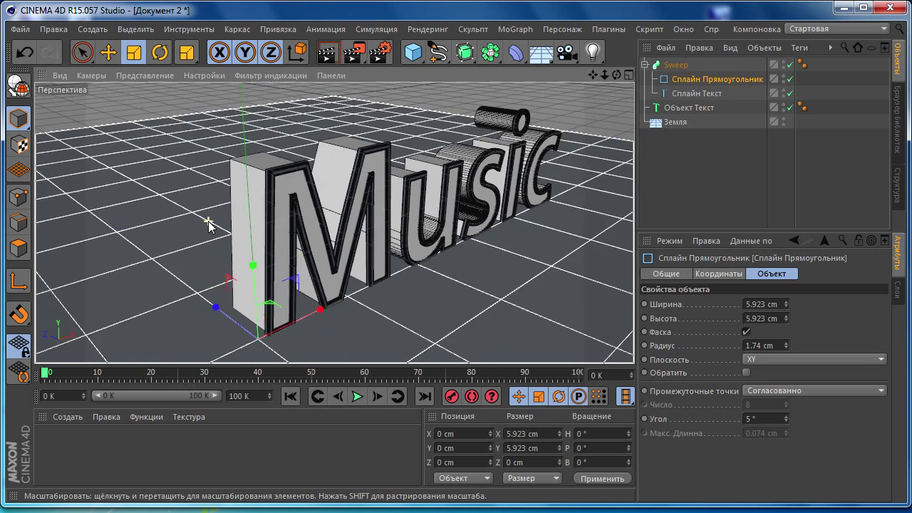
scroll(208, 225, "up", 3)
mouse_move(220, 228)
middle_mouse_down("alt")
mouse_move(305, 254)
mouse_move(336, 249)
middle_mouse_up("alt")
scroll(313, 223, "down", 1)
scroll(293, 264, "up", 2)
left_click(787, 343)
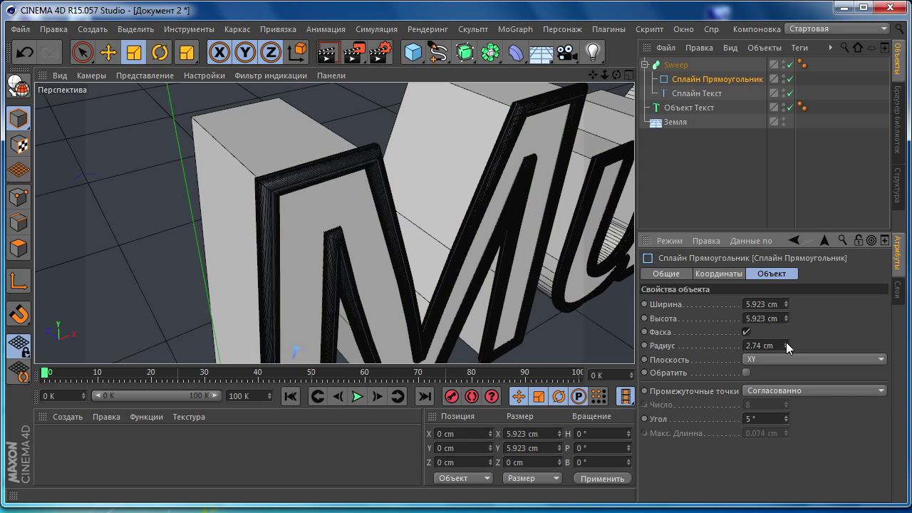
left_click(787, 347)
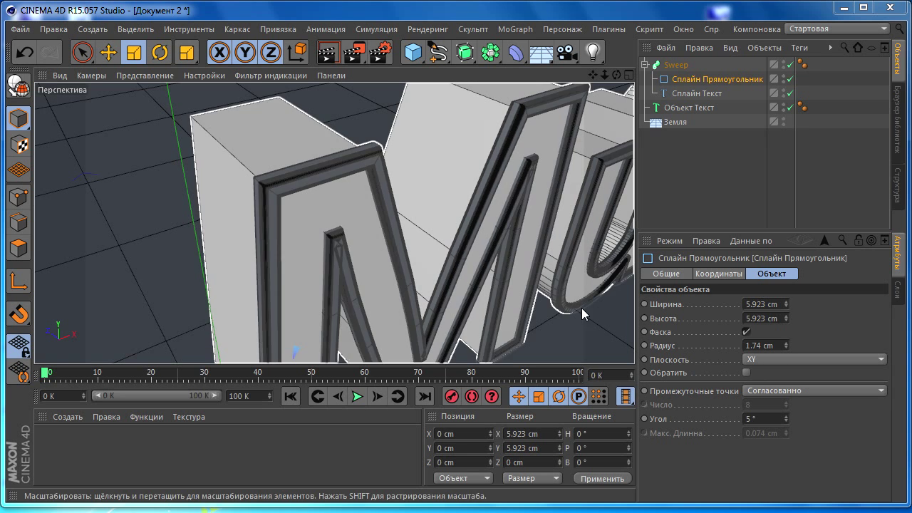
left_click_drag(774, 345, 728, 348)
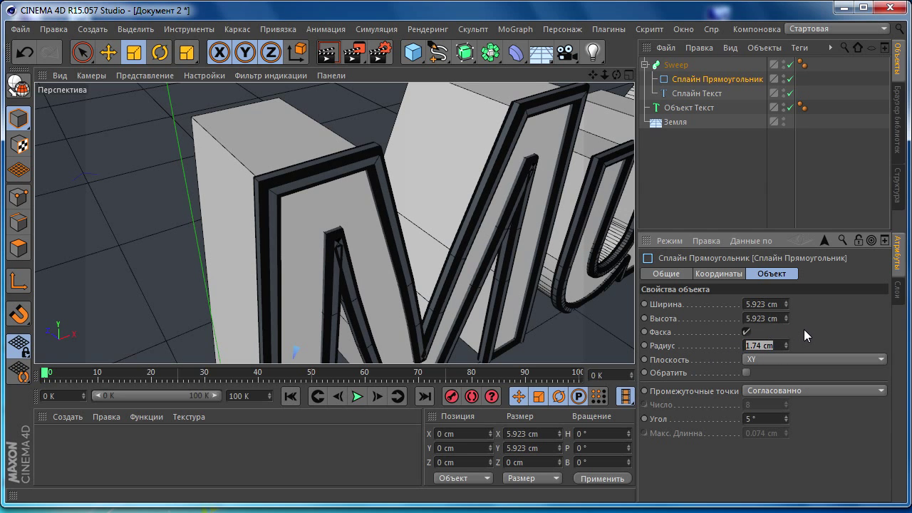
type("2")
key("Return")
Preview smooth shading, return to Quick Shading (Lines), and select the Sweep object.
left_click(146, 75)
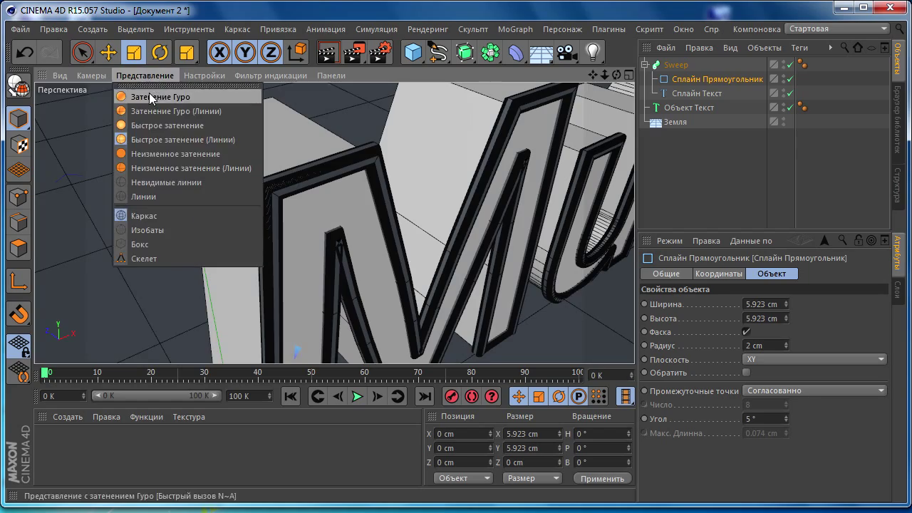
left_click(149, 97)
left_click(143, 76)
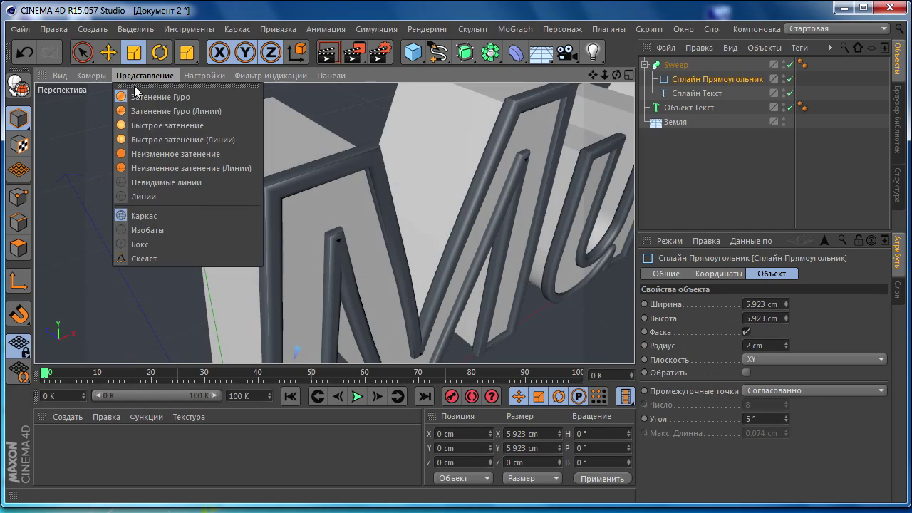
left_click(148, 139)
mouse_move(367, 211)
left_mouse_down("alt")
mouse_move(488, 262)
mouse_move(428, 256)
left_mouse_up("alt")
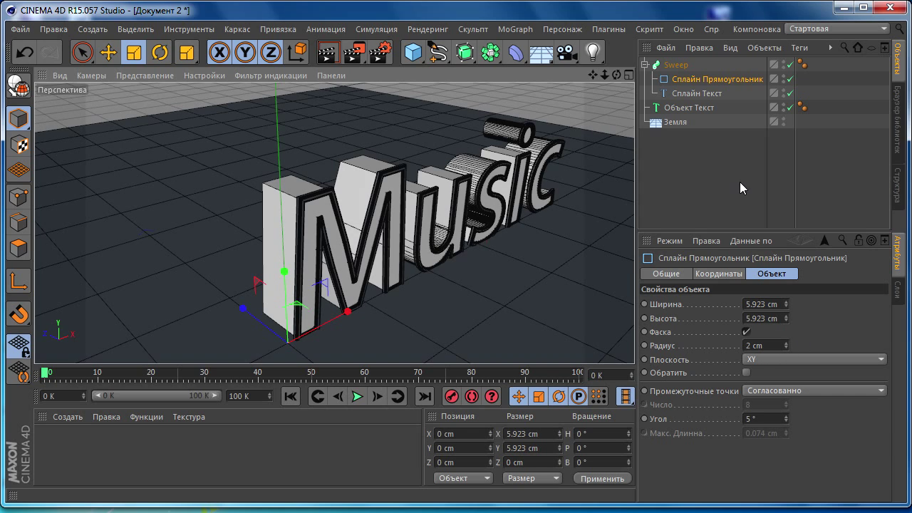
left_click(644, 65)
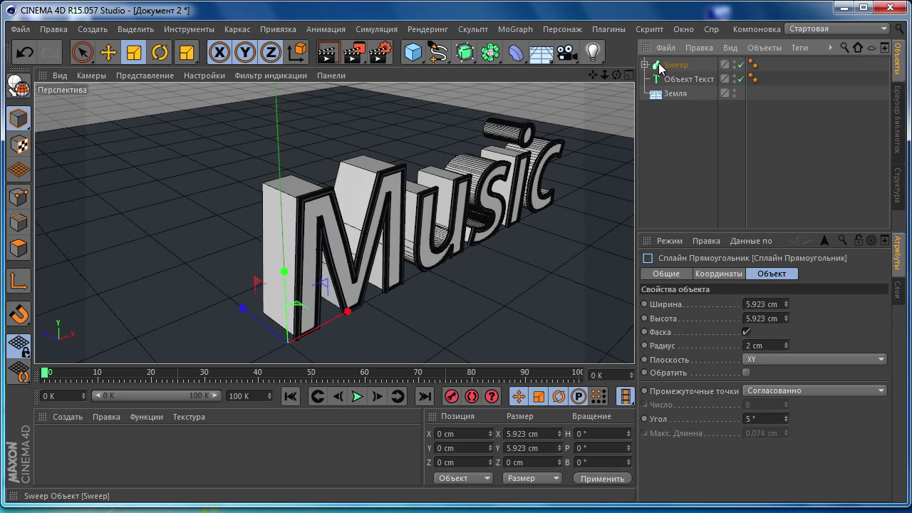
left_click(645, 64)
left_click(645, 65)
left_click(674, 68)
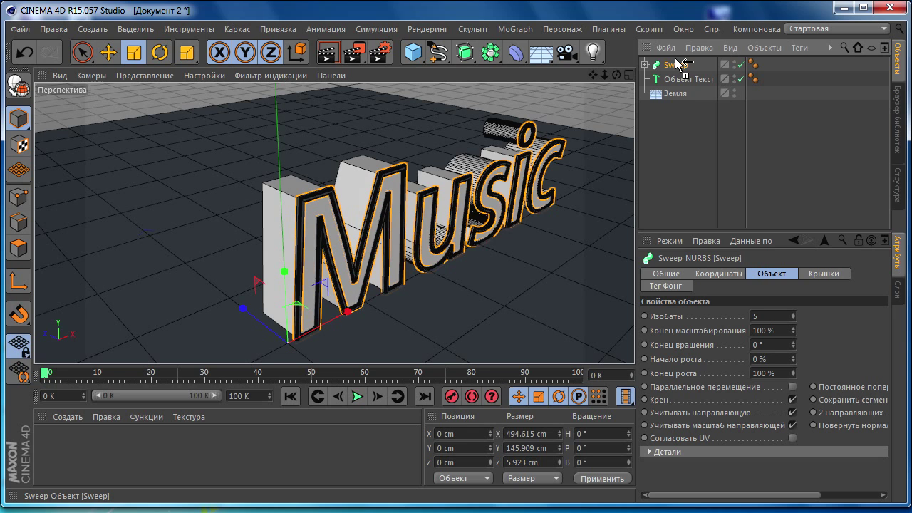
Duplicate the Sweep outline, keeping only the Sweep.1 copy.
left_click_drag(676, 64, 678, 65, "ctrl")
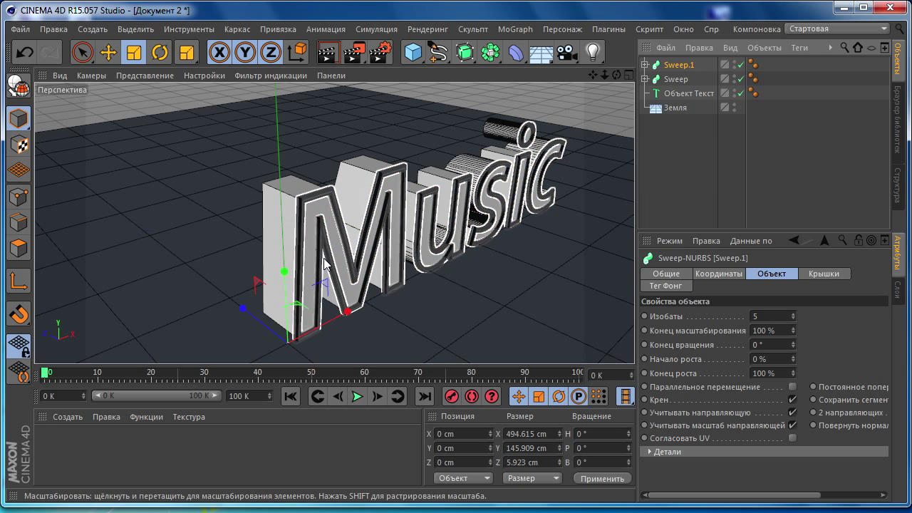
key("e")
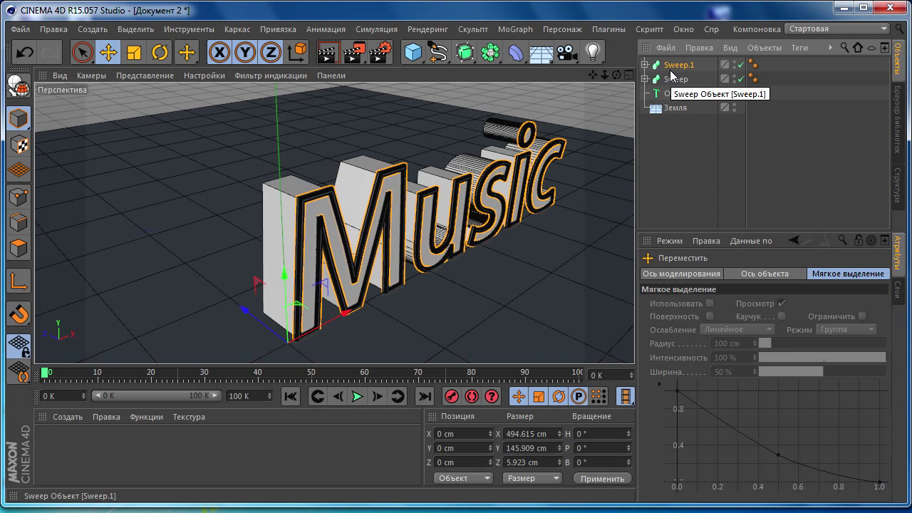
key("ctrl+c")
key("ctrl+v")
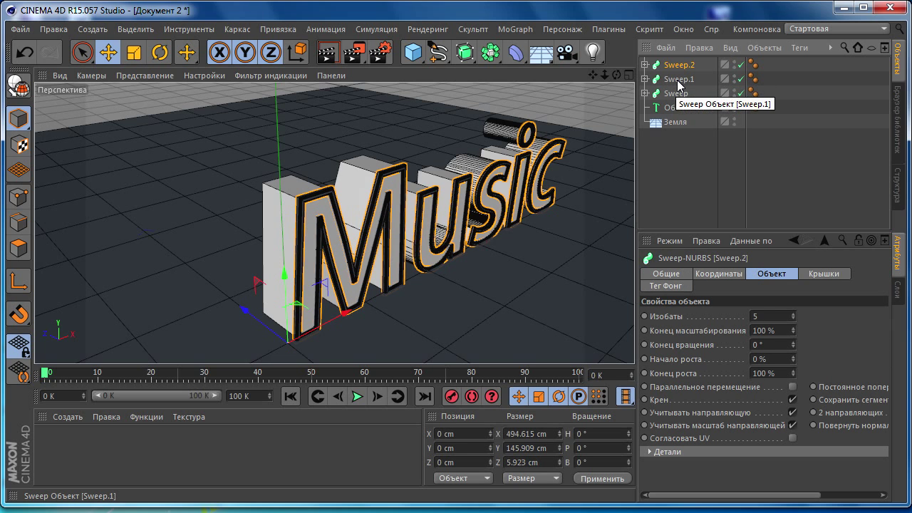
key("Delete")
Move Sweep.1 back along Z to 52.952 cm.
left_click(420, 225)
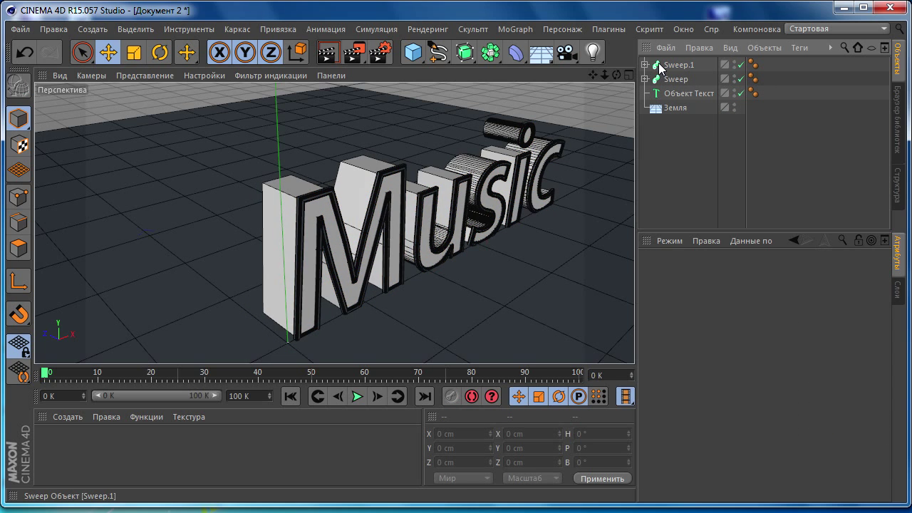
left_click(108, 52)
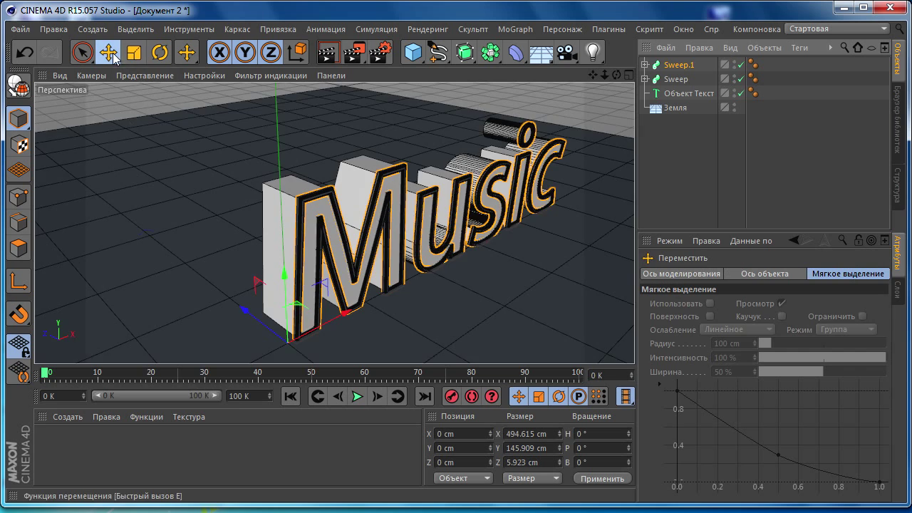
left_click_drag(246, 310, 214, 285)
mouse_move(214, 285)
left_mouse_down("alt")
mouse_move(399, 244)
mouse_move(572, 247)
left_mouse_up("alt")
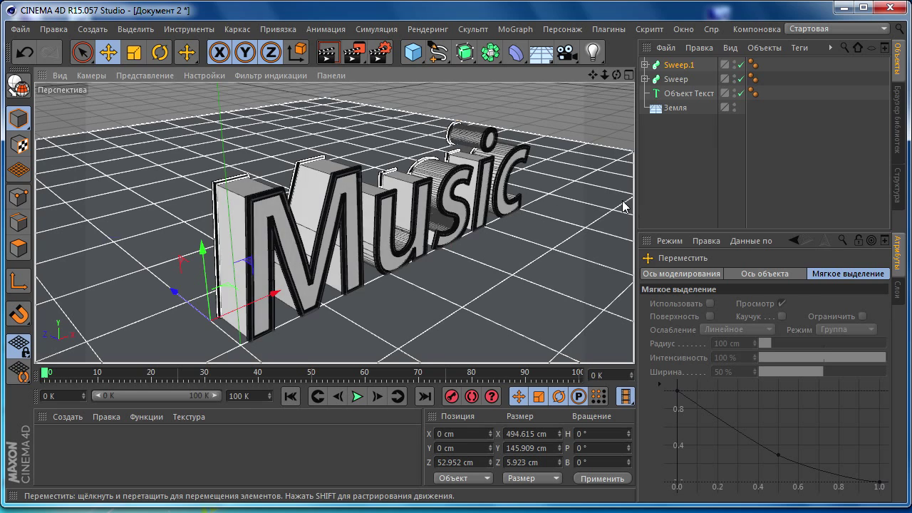
left_click_drag(519, 212, 382, 241, "alt")
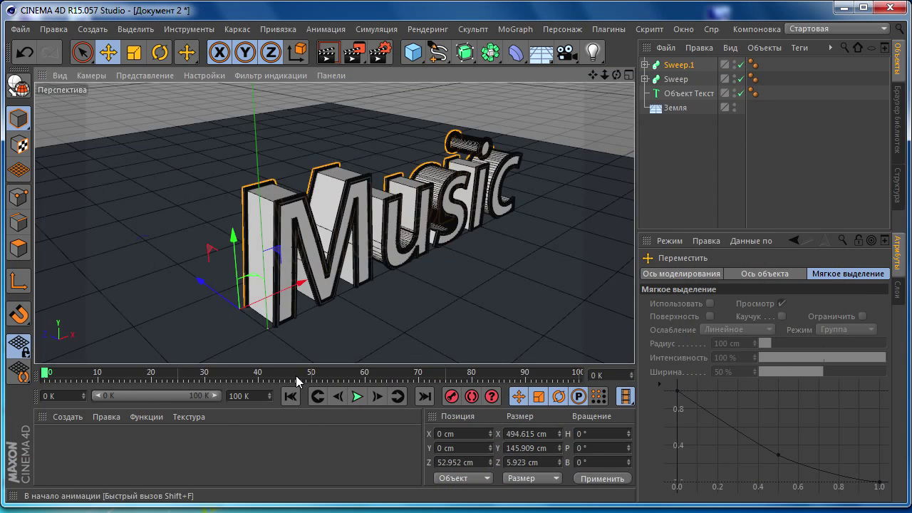
Add a cube, narrow it, shrink its height to about 48 cm, and move it beside the M.
left_click(415, 51)
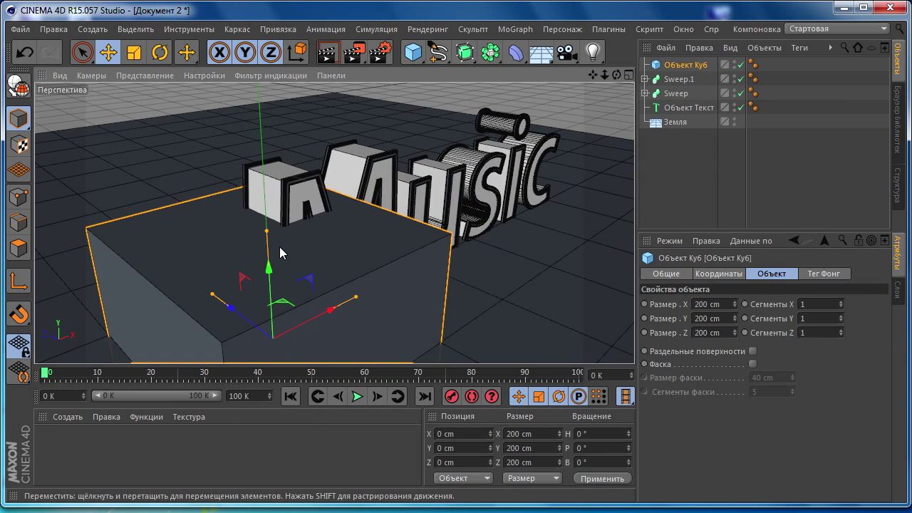
mouse_move(287, 245)
left_mouse_down("alt")
mouse_move(247, 240)
mouse_move(37, 126)
left_mouse_up("alt")
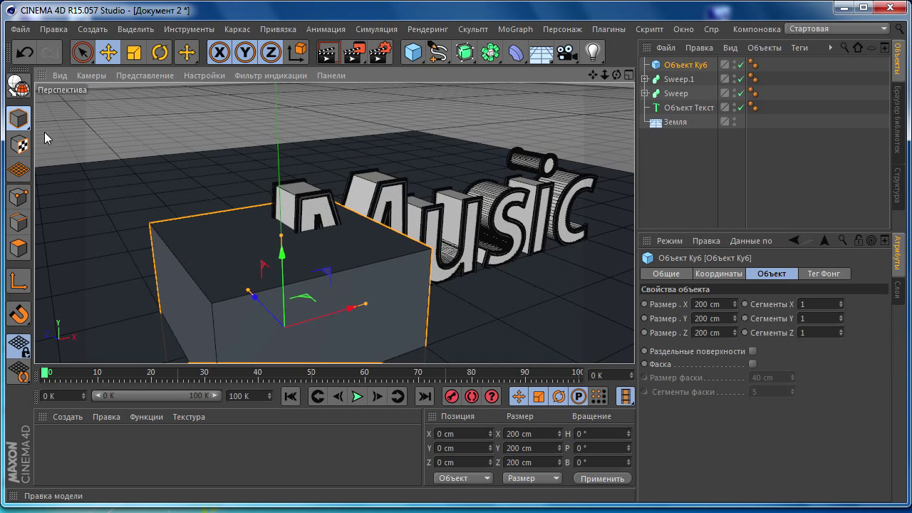
mouse_move(271, 288)
left_mouse_down("alt")
mouse_move(300, 292)
mouse_move(299, 240)
mouse_move(278, 203)
left_mouse_up("alt")
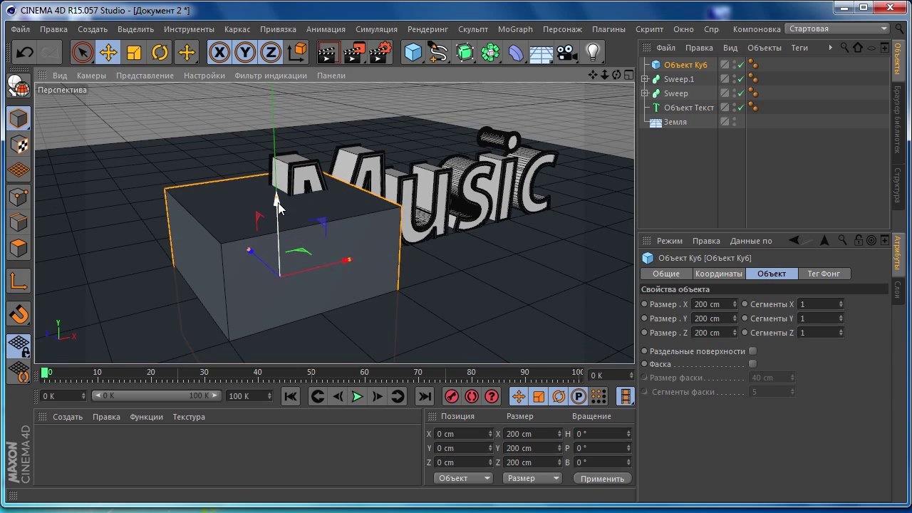
scroll(351, 265, "up", 2)
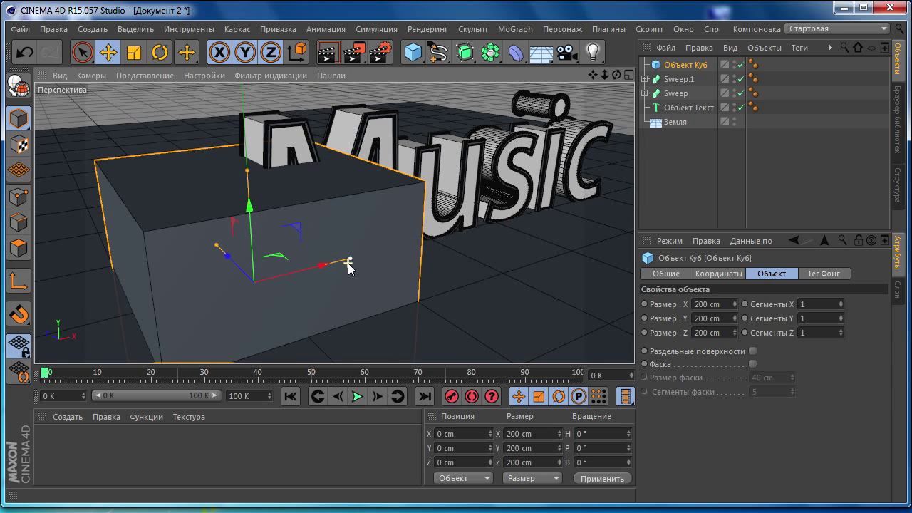
mouse_move(351, 265)
left_mouse_down()
mouse_move(294, 275)
mouse_move(230, 259)
mouse_move(250, 273)
left_mouse_up()
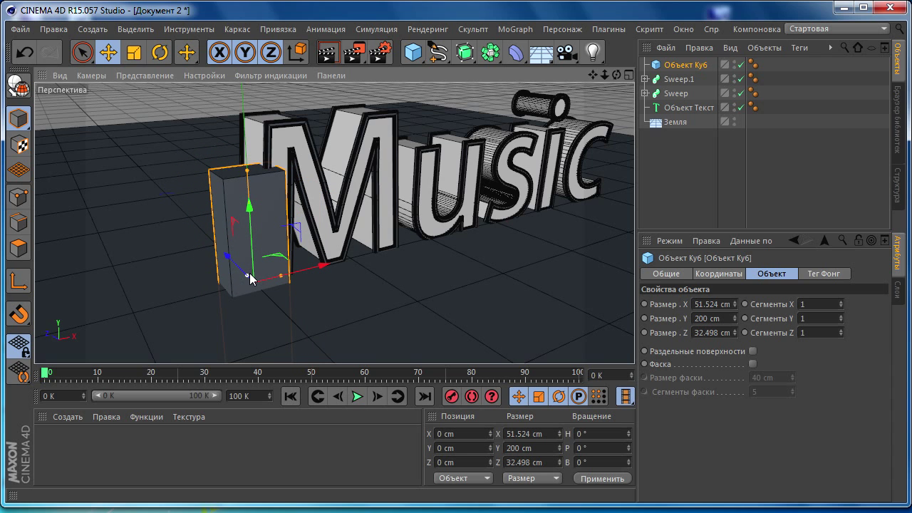
mouse_move(247, 178)
left_mouse_down()
mouse_move(292, 254)
mouse_move(373, 280)
mouse_move(462, 264)
mouse_move(203, 282)
left_mouse_up()
mouse_move(143, 300)
left_mouse_down()
mouse_move(171, 303)
mouse_move(285, 271)
mouse_move(189, 232)
mouse_move(92, 261)
mouse_move(218, 240)
mouse_move(235, 299)
mouse_move(239, 246)
left_mouse_up()
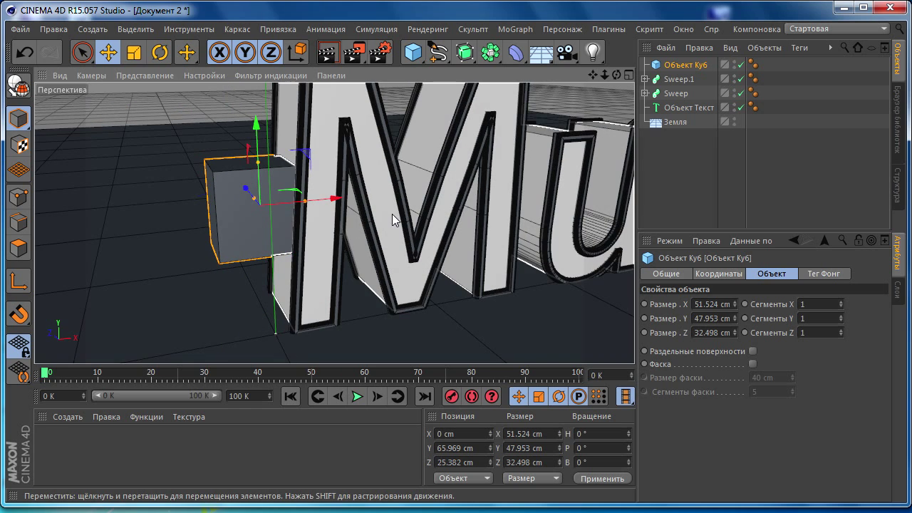
Tilt the cube about 4.126° in the maximized front view.
middle_click(391, 214)
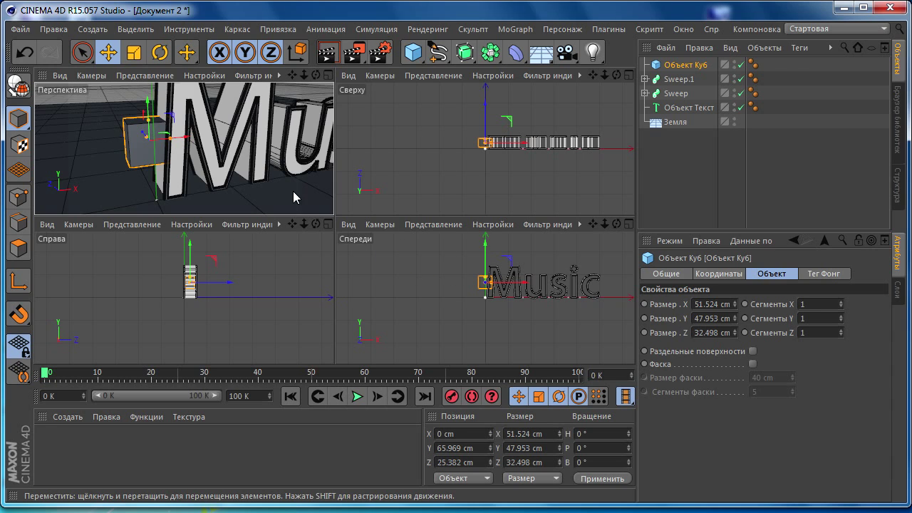
middle_click(416, 271)
scroll(381, 239, "up", 3)
scroll(356, 205, "up", 4)
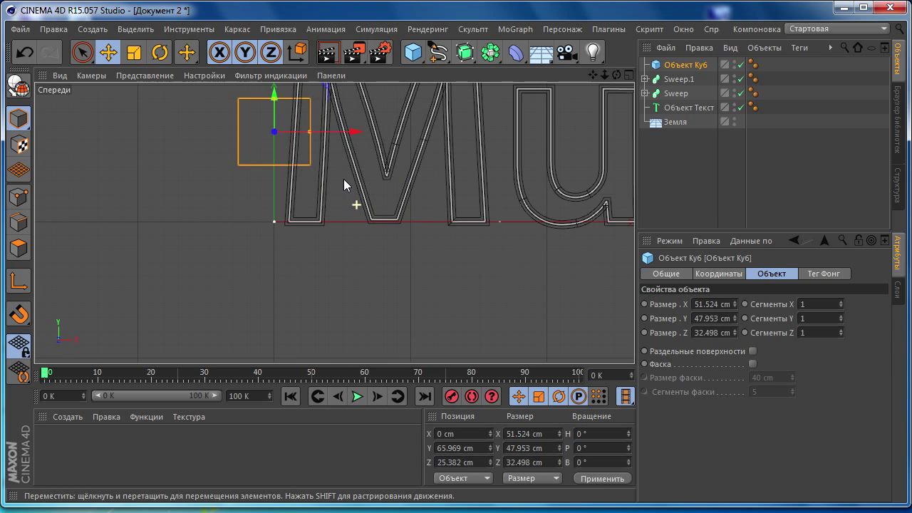
middle_click_drag(343, 179, 354, 249, "alt")
left_click(159, 52)
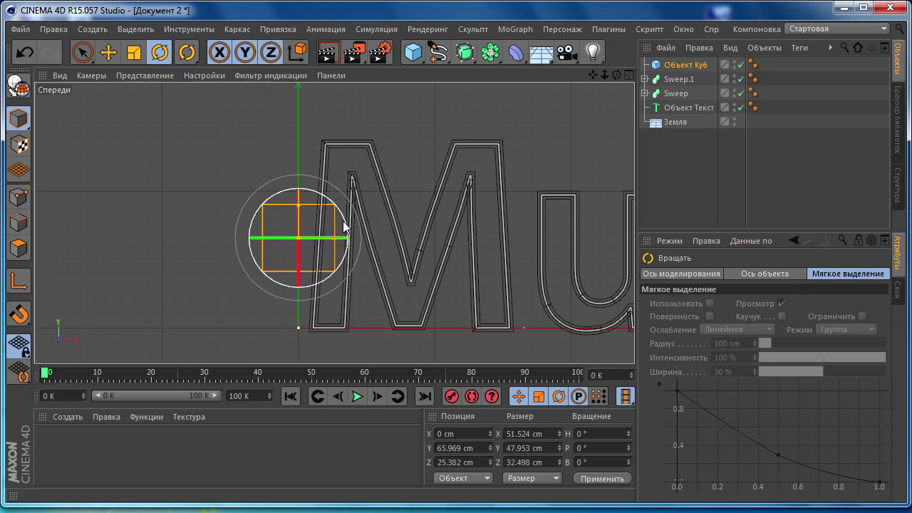
left_click_drag(344, 226, 344, 226)
Make the cube taller and narrower, then view it beside the Music text.
left_click(109, 52)
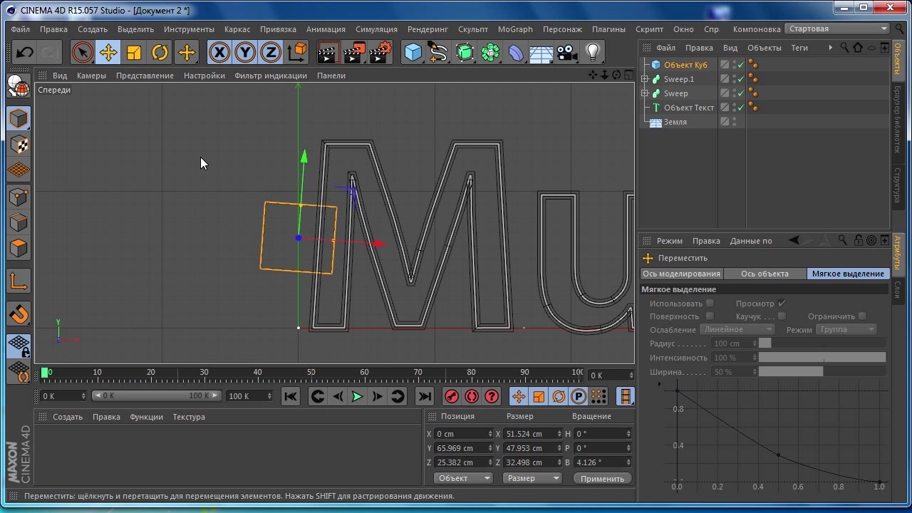
left_click_drag(307, 191, 307, 188)
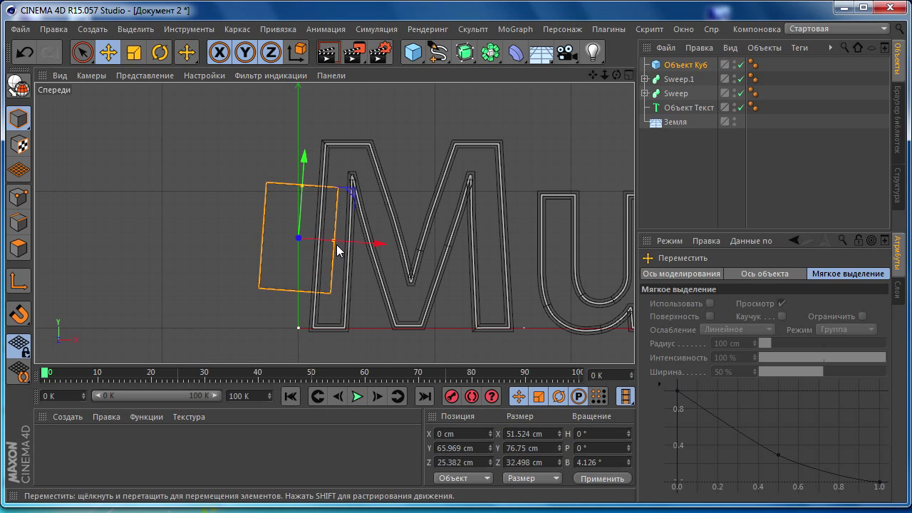
left_click_drag(334, 243, 383, 245)
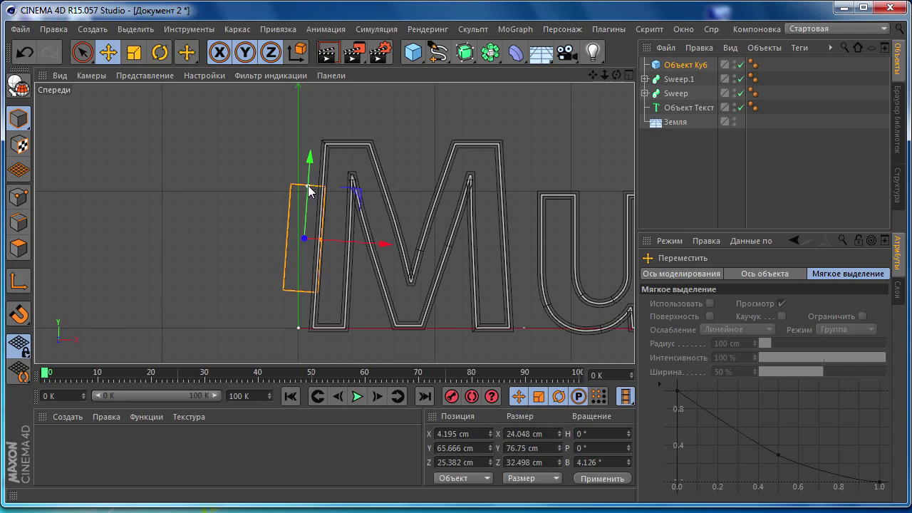
middle_click(330, 217)
middle_click(178, 143)
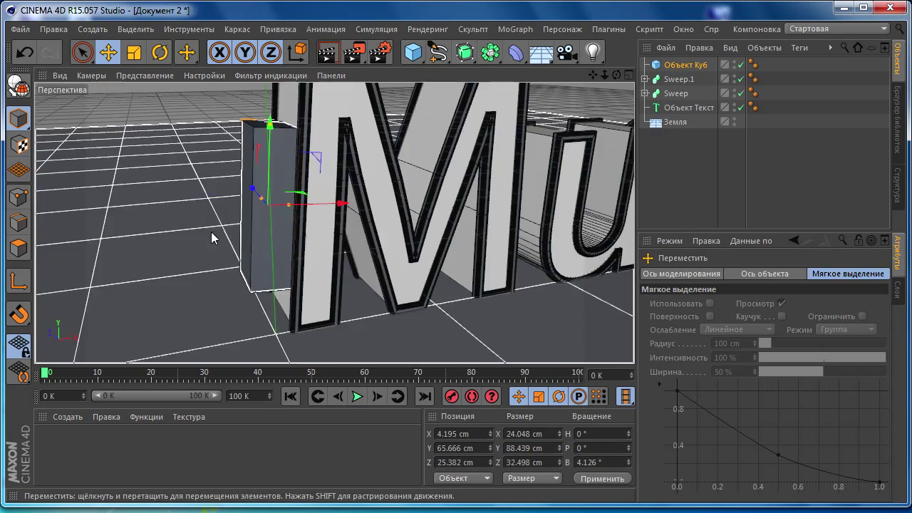
mouse_move(211, 232)
left_mouse_down("alt")
mouse_move(407, 234)
mouse_move(440, 245)
left_mouse_up("alt")
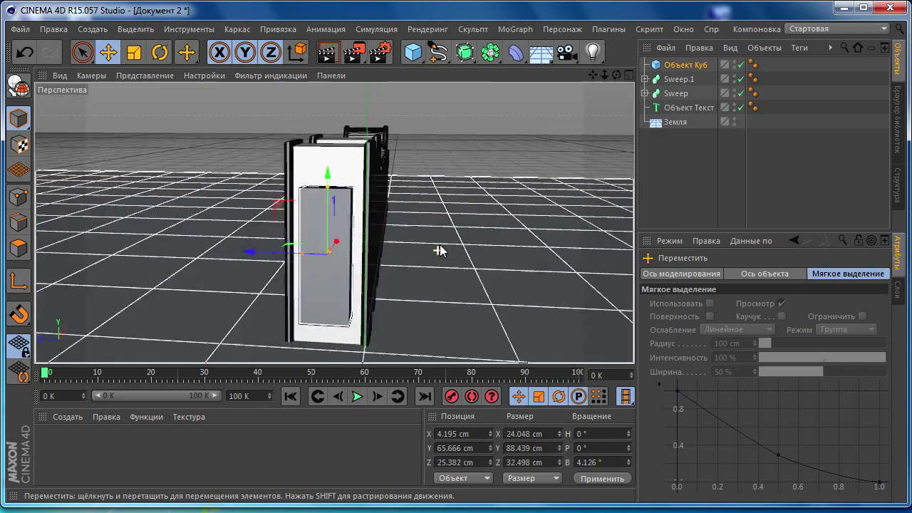
mouse_move(440, 244)
right_mouse_down("alt")
mouse_move(405, 265)
mouse_move(392, 261)
right_mouse_up("alt")
mouse_move(391, 261)
left_mouse_down("alt")
mouse_move(295, 272)
mouse_move(372, 249)
left_mouse_up("alt")
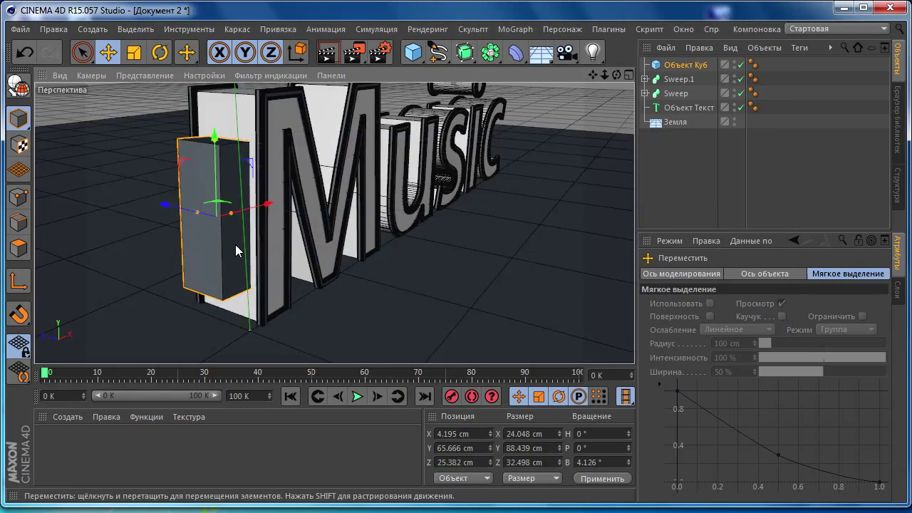
Orbit the view so the Music text faces the camera.
left_click_drag(236, 246, 223, 131, "alt")
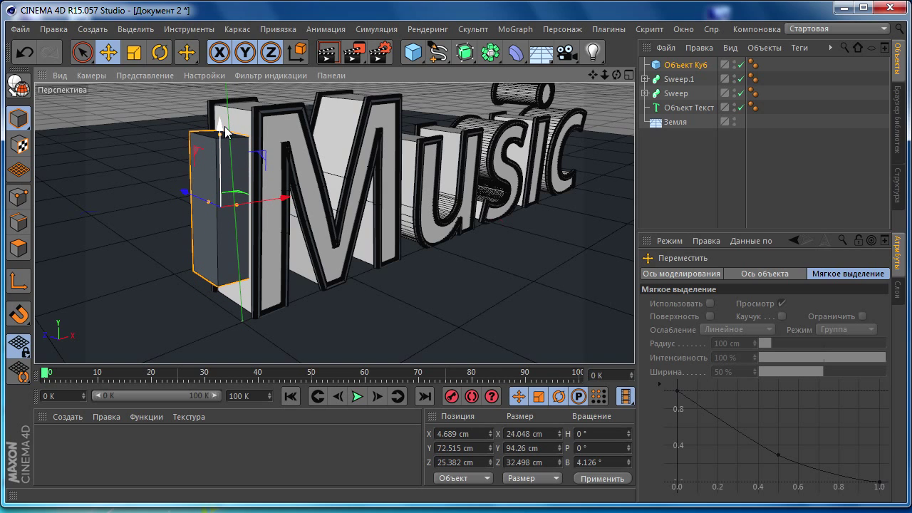
Duplicate the cube as Объект Куб.1 and resize it to 26.26 × 83.966 × 34.656 cm.
left_click(677, 69)
left_click_drag(677, 64, 677, 61, "ctrl")
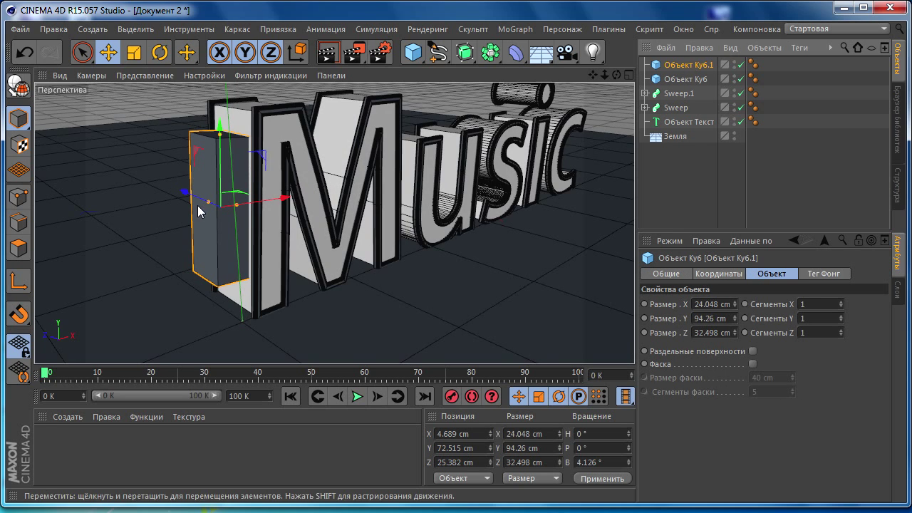
left_click_drag(202, 206, 308, 219, "alt")
scroll(179, 218, "up", 3)
scroll(179, 217, "down", 3)
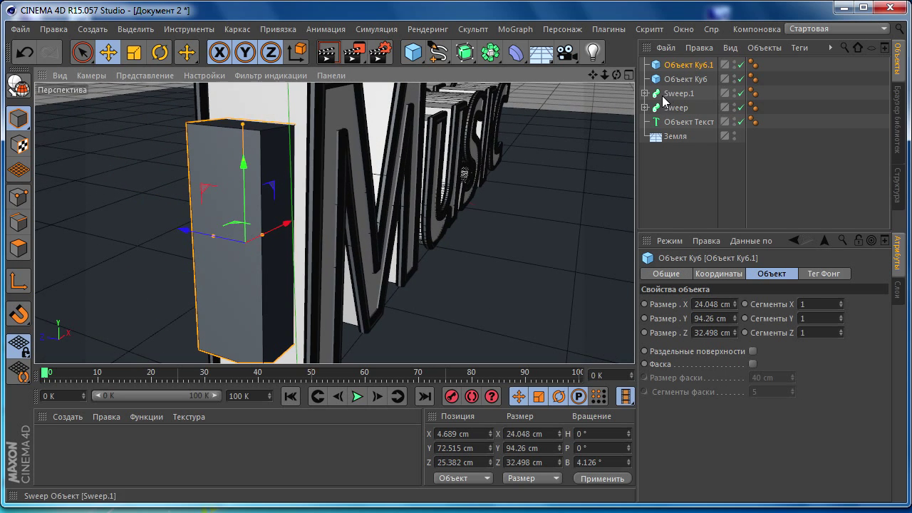
left_click_drag(207, 239, 209, 241, "alt")
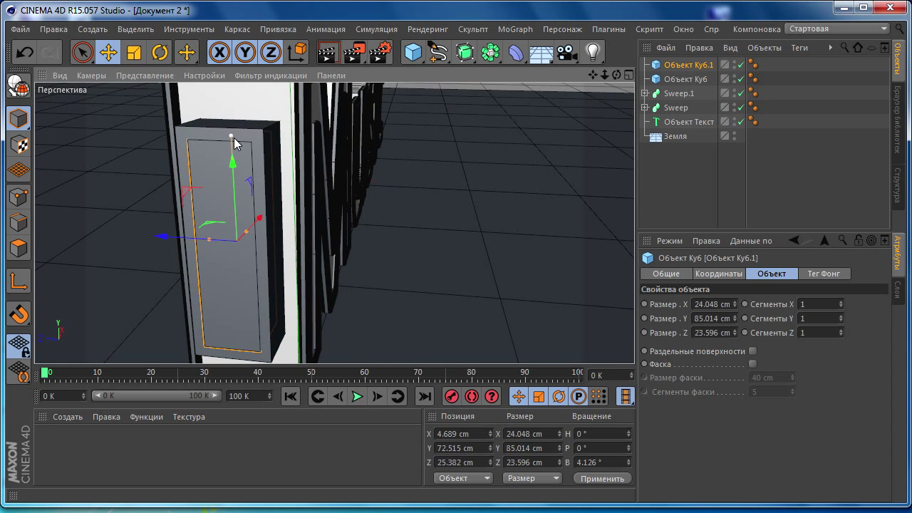
left_click_drag(234, 139, 235, 145)
left_click_drag(245, 179, 178, 214, "alt")
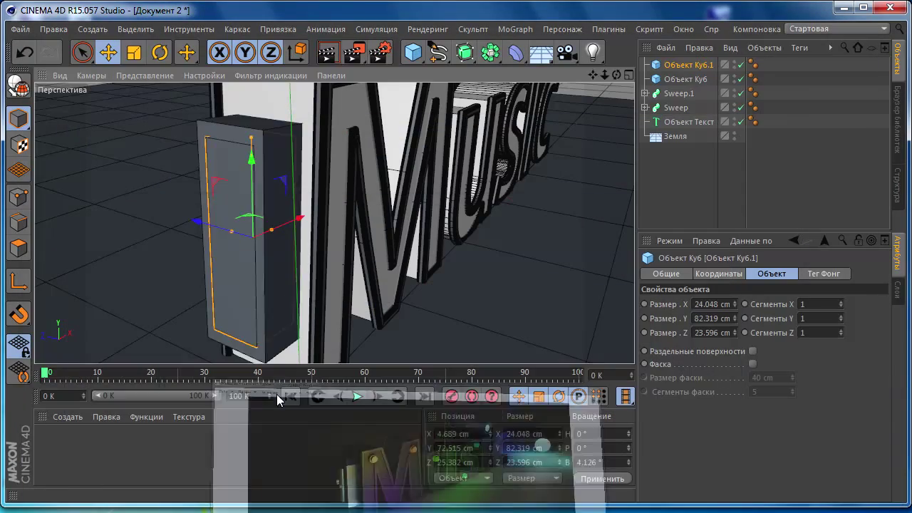
left_click(134, 52)
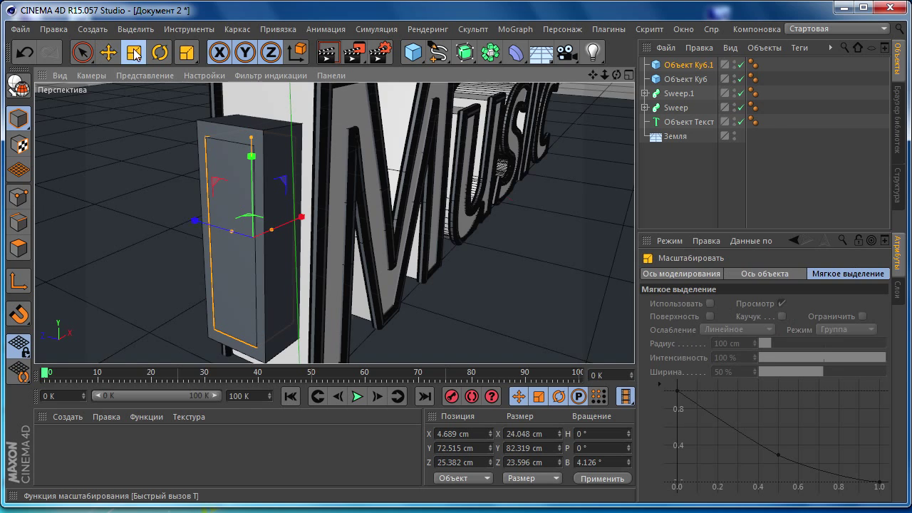
left_click_drag(122, 218, 134, 216)
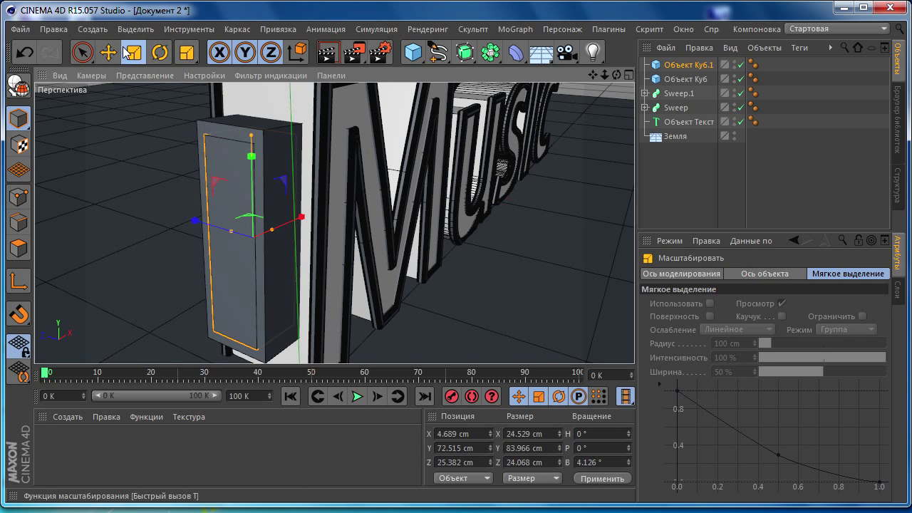
mouse_move(272, 230)
left_mouse_down()
mouse_move(276, 237)
mouse_move(223, 235)
mouse_move(231, 228)
mouse_move(154, 207)
mouse_move(202, 235)
mouse_move(257, 203)
left_mouse_up()
Hide the floor object Земля in the viewport.
scroll(171, 209, "up", 3)
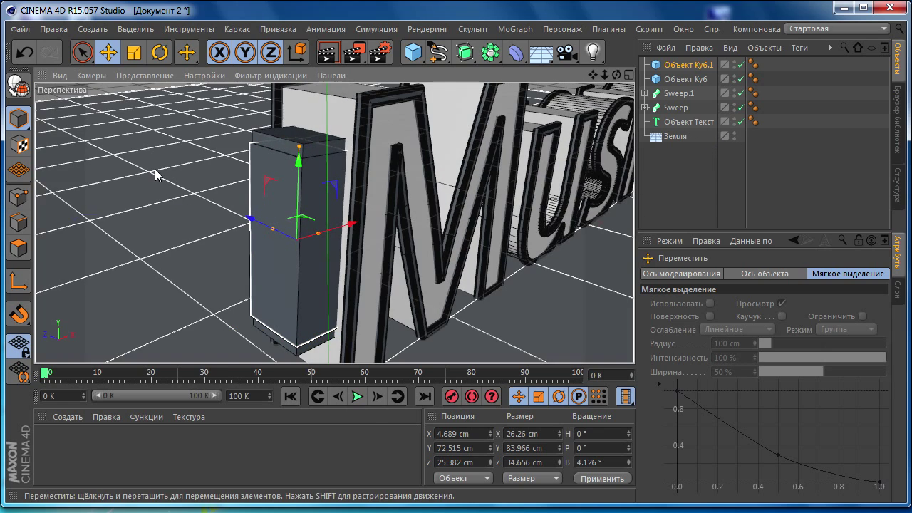
scroll(158, 173, "up", 3)
mouse_move(158, 173)
left_mouse_down("alt")
mouse_move(269, 179)
mouse_move(247, 188)
mouse_move(124, 181)
mouse_move(362, 184)
mouse_move(179, 189)
mouse_move(148, 179)
mouse_move(192, 167)
mouse_move(302, 183)
left_mouse_up("alt")
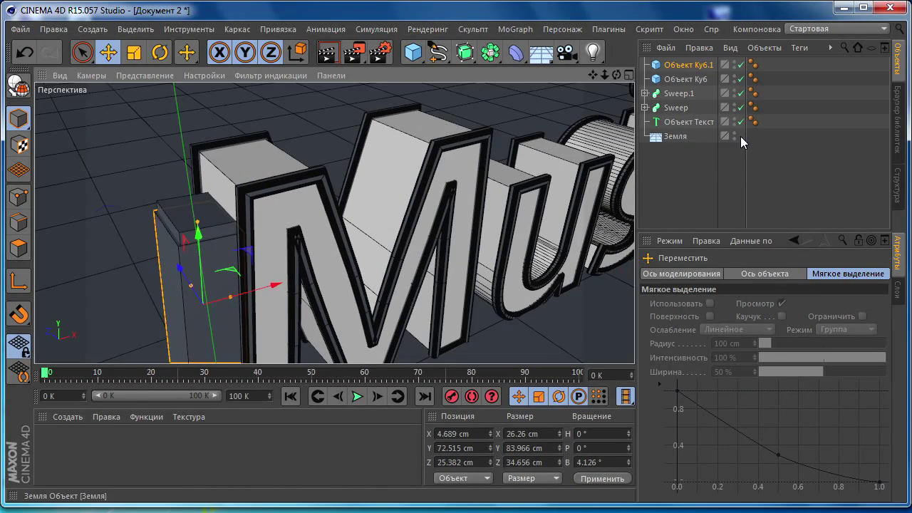
double_click(735, 133)
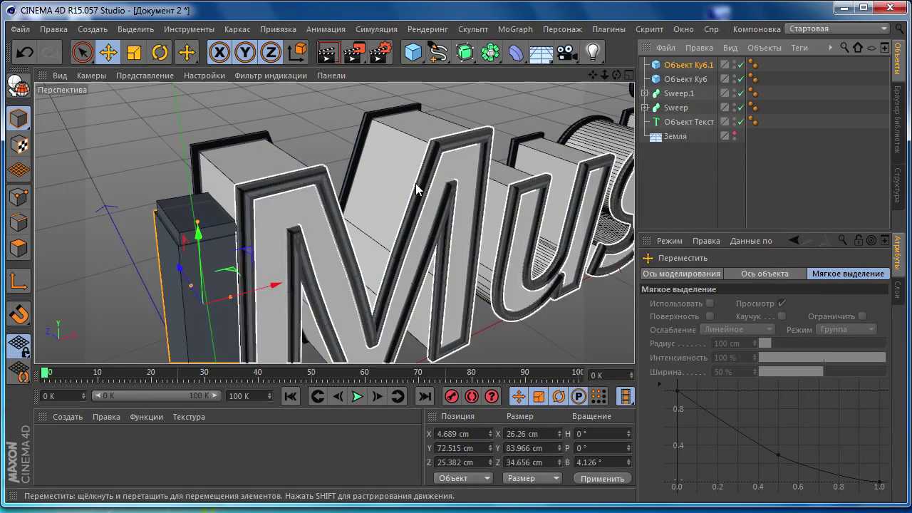
mouse_move(355, 207)
left_mouse_down("alt")
mouse_move(107, 235)
mouse_move(170, 231)
mouse_move(107, 178)
mouse_move(161, 215)
mouse_move(311, 223)
mouse_move(247, 254)
mouse_move(505, 235)
mouse_move(116, 245)
mouse_move(169, 266)
mouse_move(306, 218)
mouse_move(257, 253)
mouse_move(212, 254)
mouse_move(250, 241)
mouse_move(429, 256)
mouse_move(368, 206)
mouse_move(294, 222)
mouse_move(288, 149)
mouse_move(300, 235)
mouse_move(267, 232)
left_mouse_up("alt")
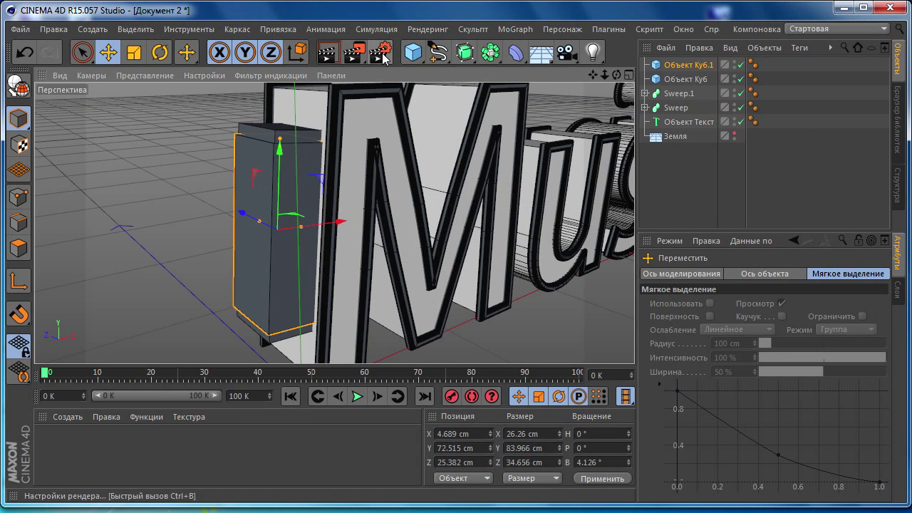
Add a cylinder, shrink it, and move it along the depth axis.
left_click(414, 56)
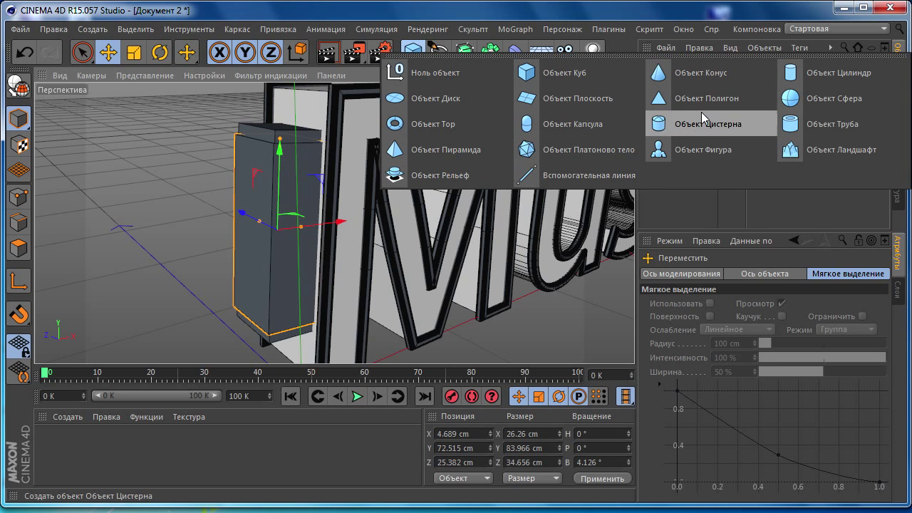
left_click(819, 75)
scroll(395, 223, "down", 5)
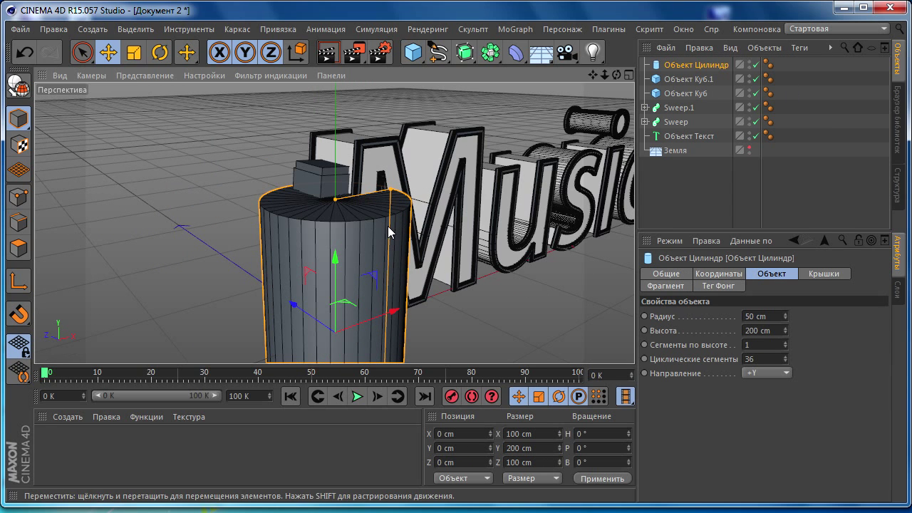
left_click(134, 52)
mouse_move(428, 214)
left_mouse_down()
mouse_move(368, 213)
mouse_move(181, 323)
left_mouse_up()
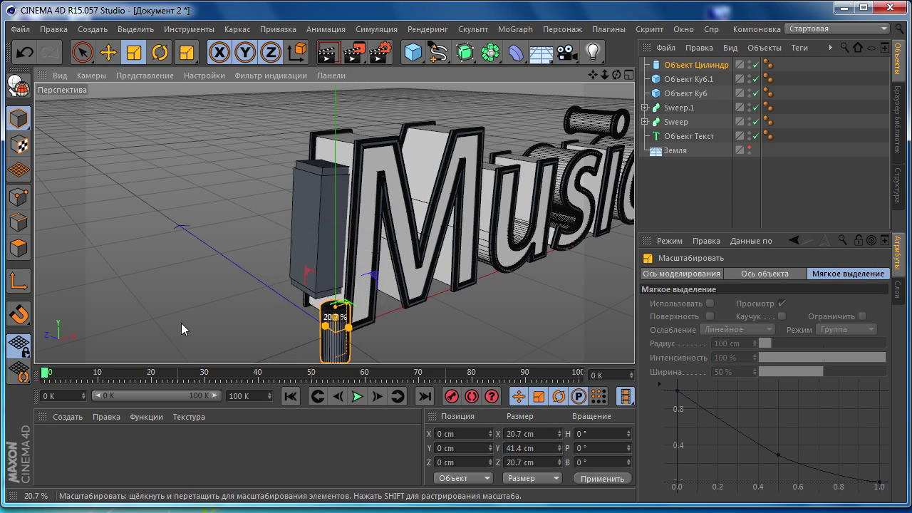
left_click(108, 52)
mouse_move(266, 315)
left_mouse_down()
mouse_move(276, 299)
mouse_move(249, 281)
left_mouse_up()
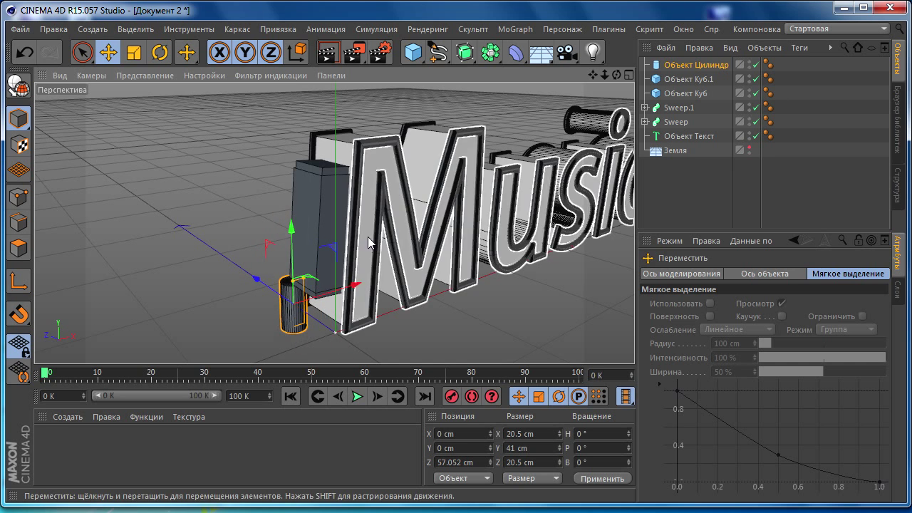
In the front view, raise the cylinder beside the M and tilt it about 4.102°.
middle_click(392, 249)
middle_click(398, 255)
scroll(336, 284, "up", 3)
left_click_drag(305, 242, 309, 134)
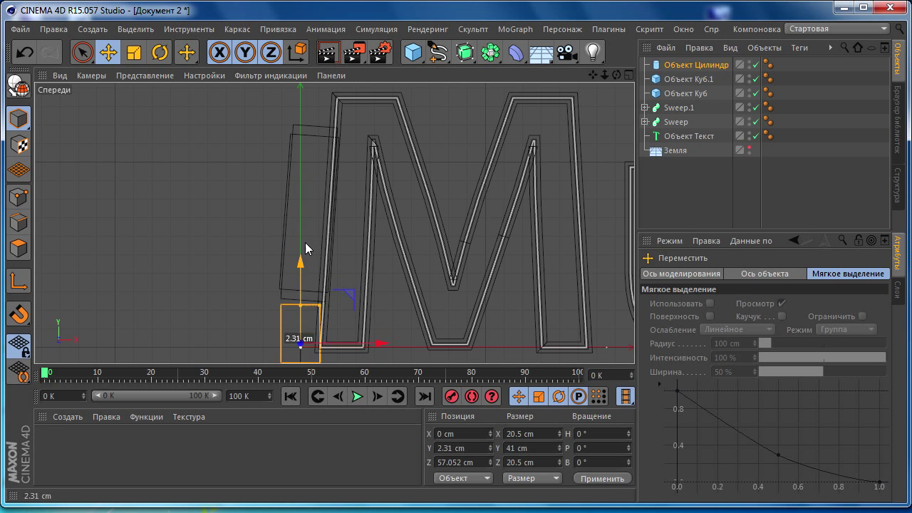
key("r")
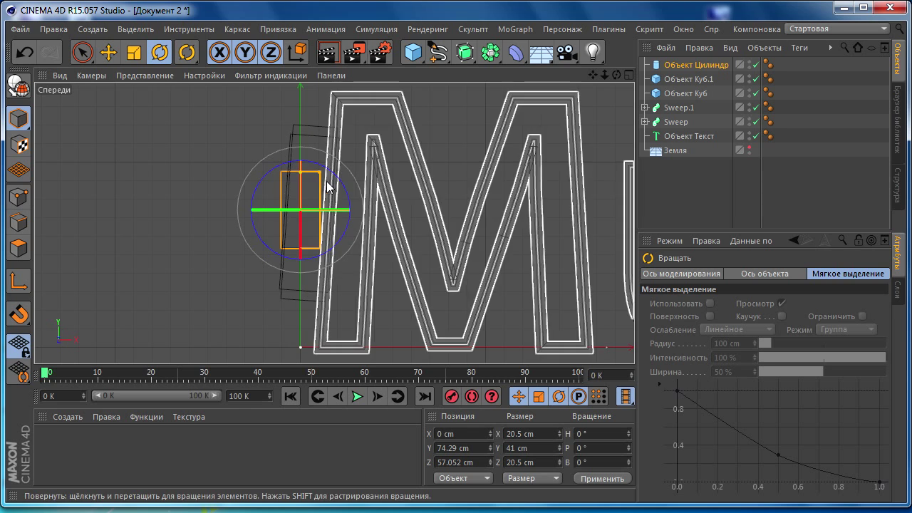
left_click_drag(338, 184, 342, 188)
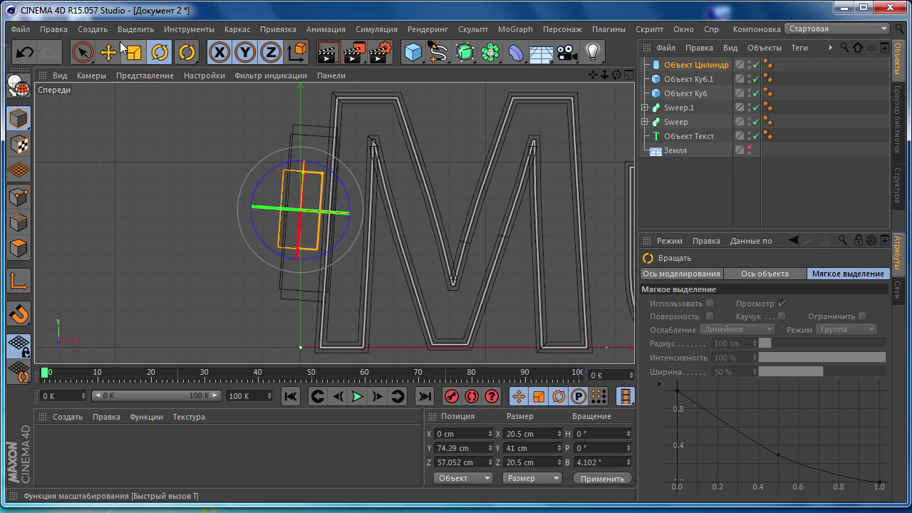
key("e")
mouse_move(369, 213)
left_mouse_down()
mouse_move(357, 217)
mouse_move(370, 218)
left_mouse_up()
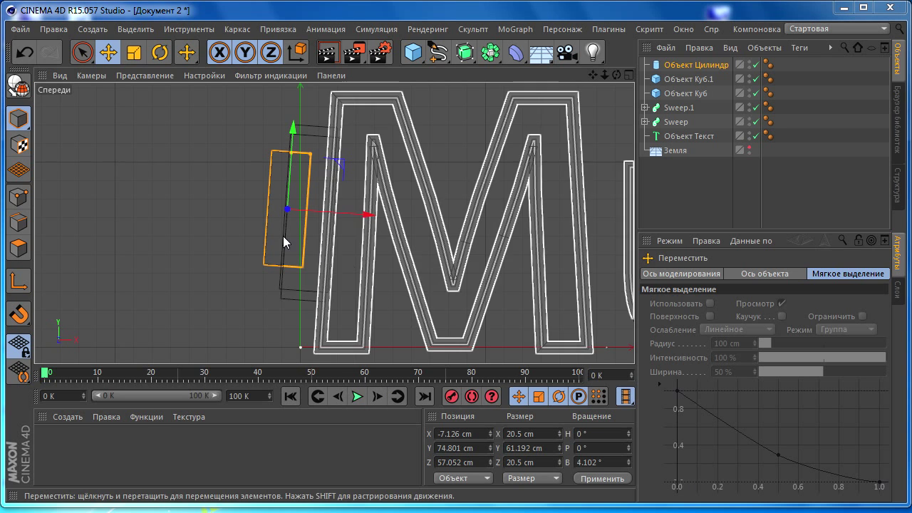
Push the cylinder forward against the box and check it beside the M.
middle_click(322, 220)
middle_click(183, 179)
scroll(239, 222, "up", 1)
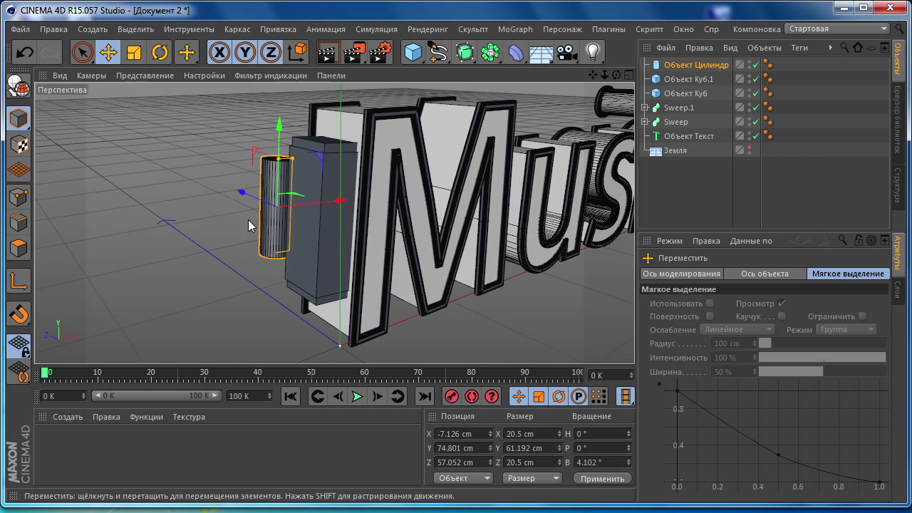
mouse_move(236, 191)
left_mouse_down()
mouse_move(258, 207)
mouse_move(454, 221)
left_mouse_up()
mouse_move(236, 225)
left_mouse_down()
mouse_move(227, 221)
mouse_move(338, 224)
mouse_move(429, 214)
mouse_move(49, 203)
mouse_move(86, 185)
left_mouse_up()
mouse_move(339, 173)
left_mouse_down("alt")
mouse_move(330, 69)
mouse_move(308, 189)
mouse_move(452, 159)
mouse_move(231, 232)
mouse_move(360, 300)
mouse_move(306, 159)
mouse_move(417, 159)
mouse_move(324, 204)
mouse_move(236, 201)
left_mouse_up("alt")
scroll(324, 205, "up", 3)
scroll(292, 196, "up", 2)
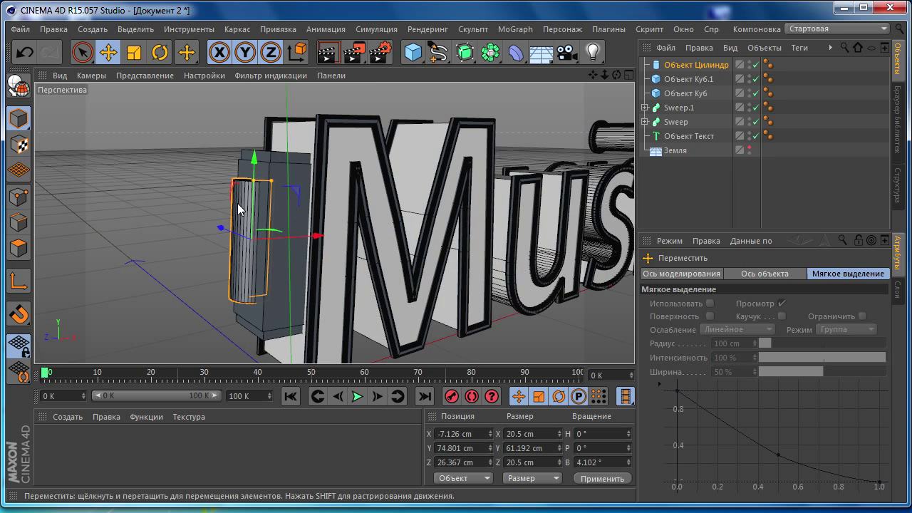
left_click_drag(211, 206, 261, 245, "alt")
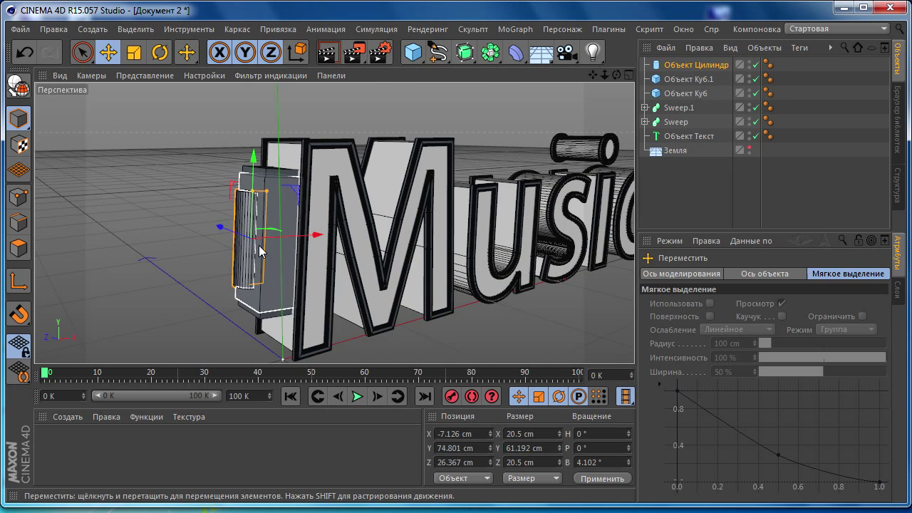
scroll(258, 249, "up", 2)
scroll(256, 249, "up", 2)
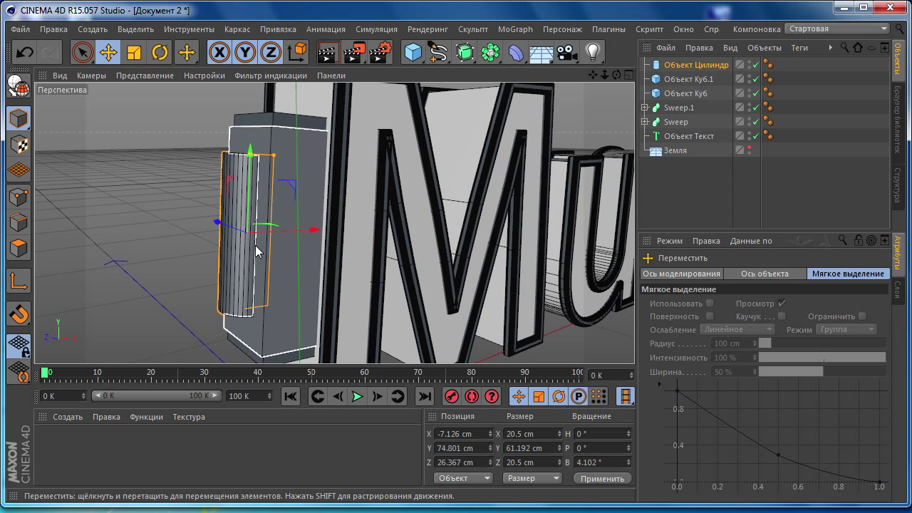
Frame the letter M and the cylinder in a maximized front view.
scroll(255, 249, "down", 3)
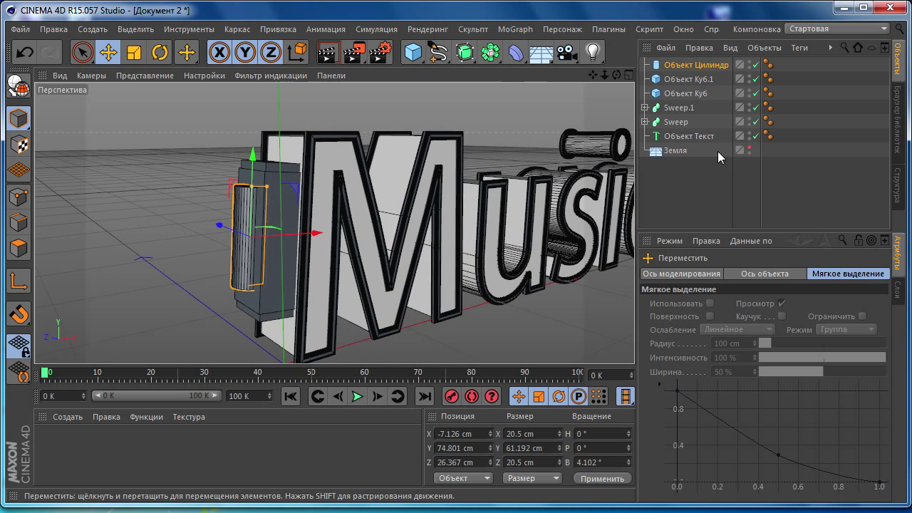
scroll(407, 249, "down", 2)
scroll(408, 249, "down", 1)
scroll(408, 248, "up", 2)
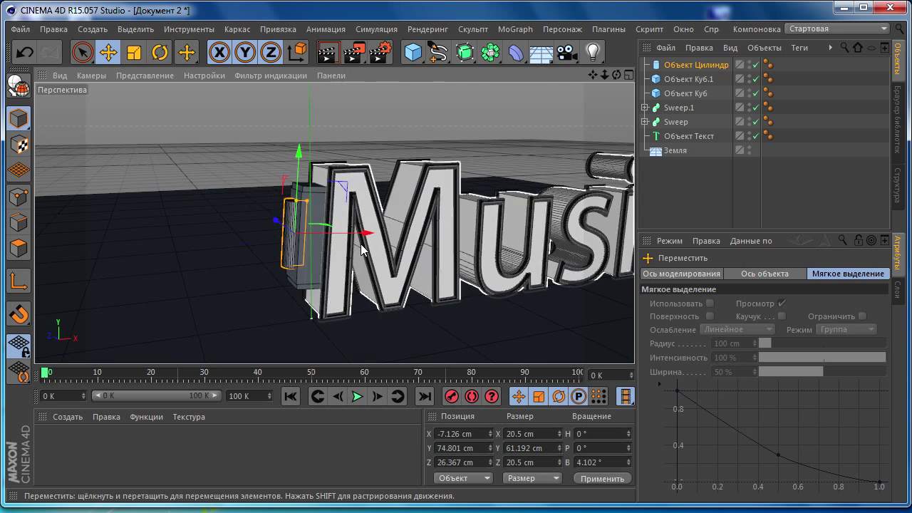
scroll(404, 244, "up", 1)
middle_click(403, 241)
scroll(405, 246, "down", 2)
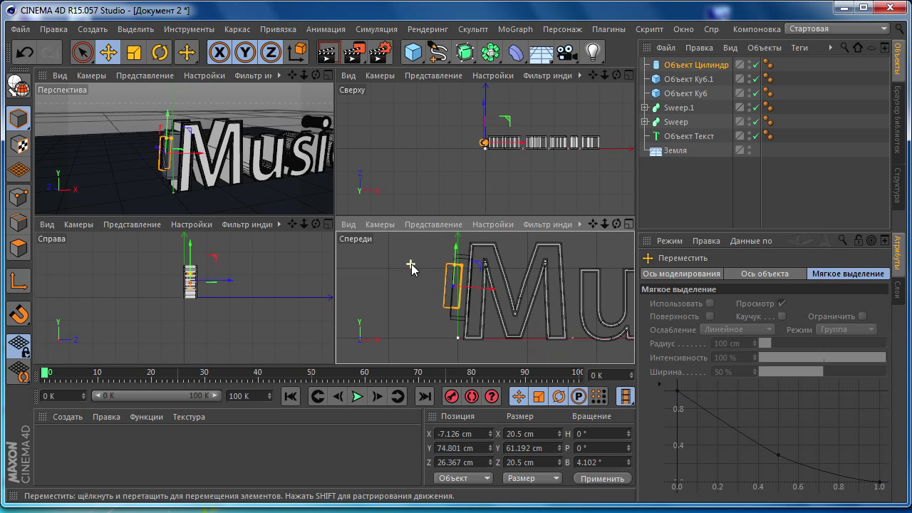
scroll(411, 263, "up", 1)
middle_click(454, 295)
scroll(279, 255, "up", 2)
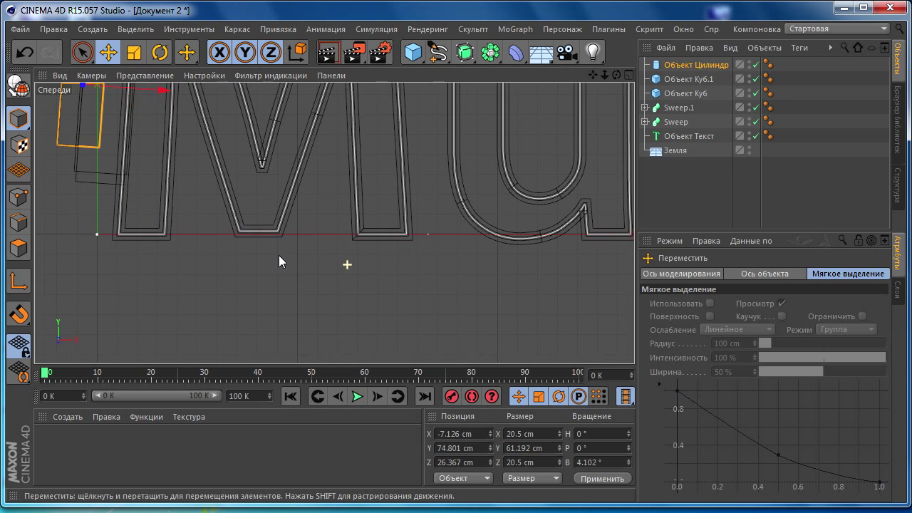
left_click(555, 197)
scroll(456, 210, "down", 2)
scroll(356, 264, "down", 1)
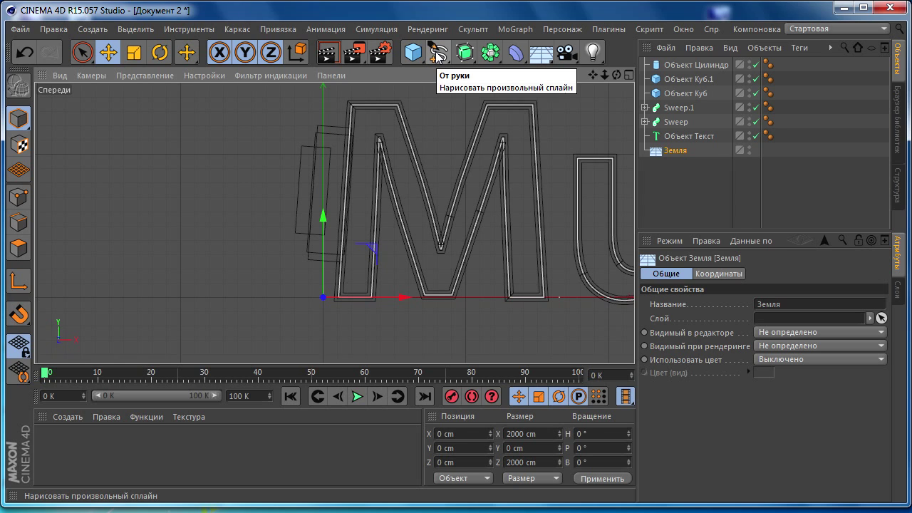
Pick the Cubic Spline tool and frame the box in the front view.
left_click(437, 57)
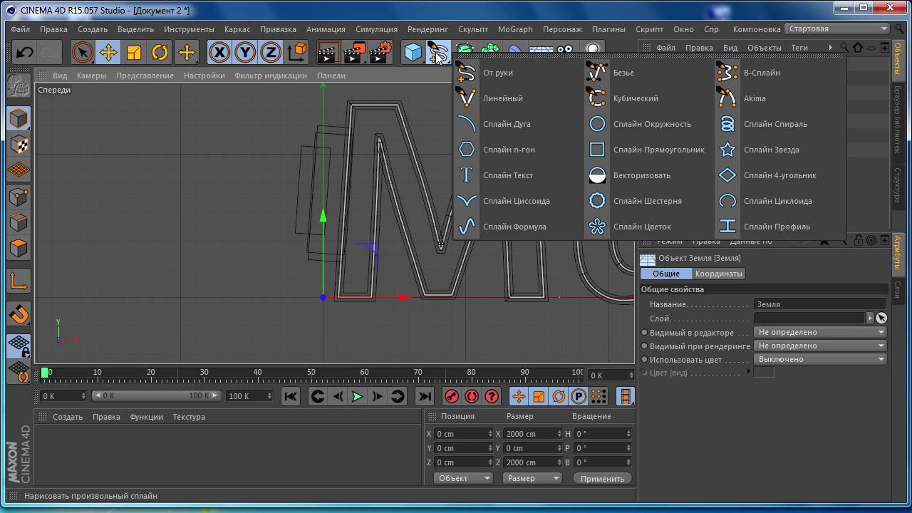
left_click(657, 101)
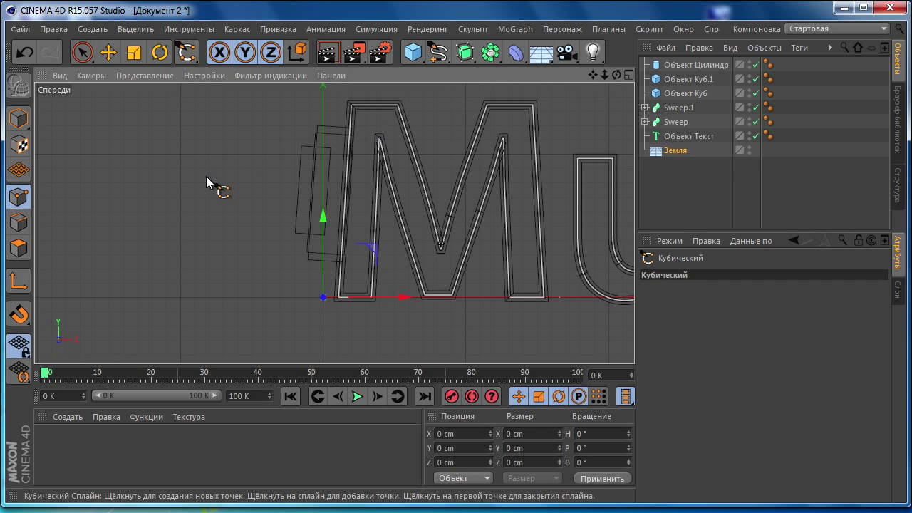
middle_click_drag(206, 176, 263, 184, "alt")
scroll(268, 187, "down", 2)
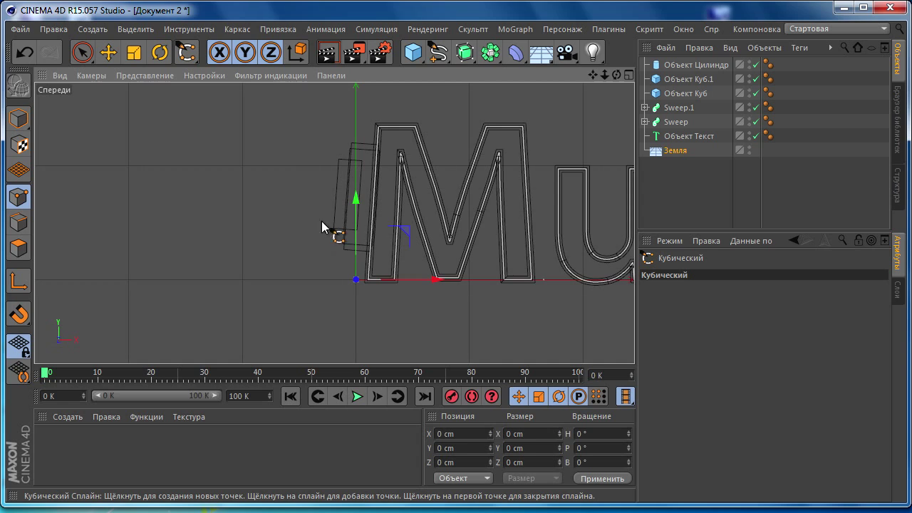
scroll(331, 227, "up", 2)
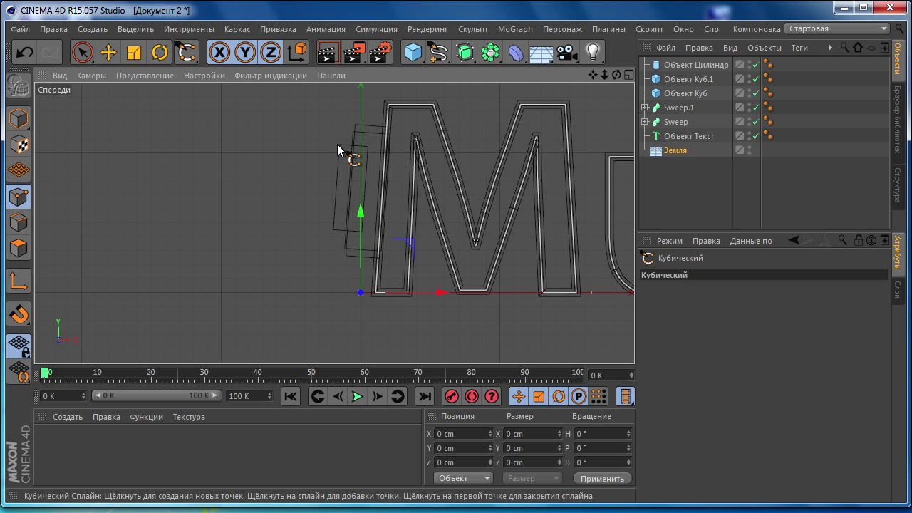
middle_click_drag(342, 189, 365, 193, "alt")
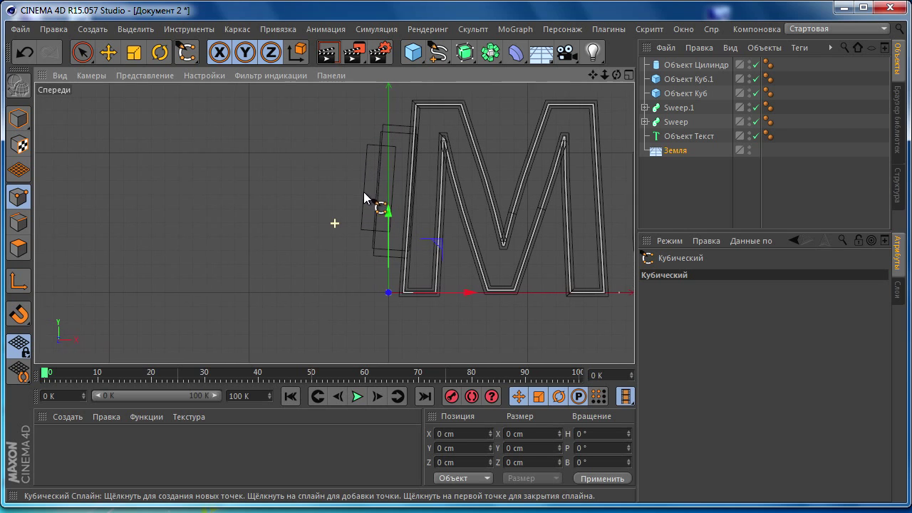
scroll(364, 198, "up", 1)
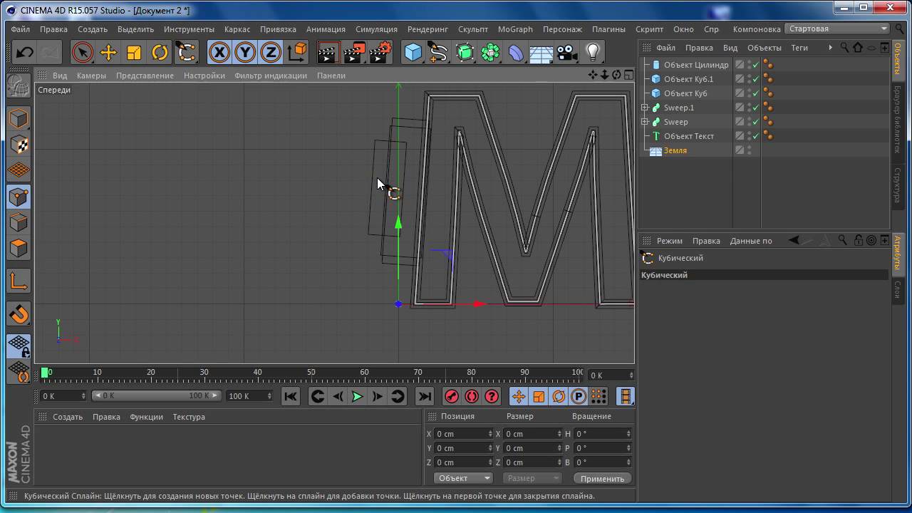
Draw a cable spline curving from the cylinder down and left along the ground.
left_click(377, 178)
left_click(349, 187)
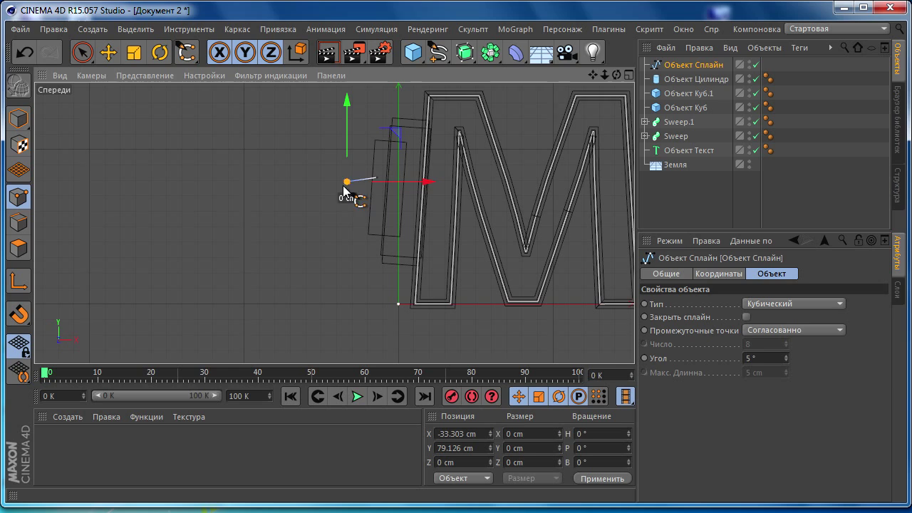
left_click(318, 225)
left_click(285, 284)
left_click(245, 294)
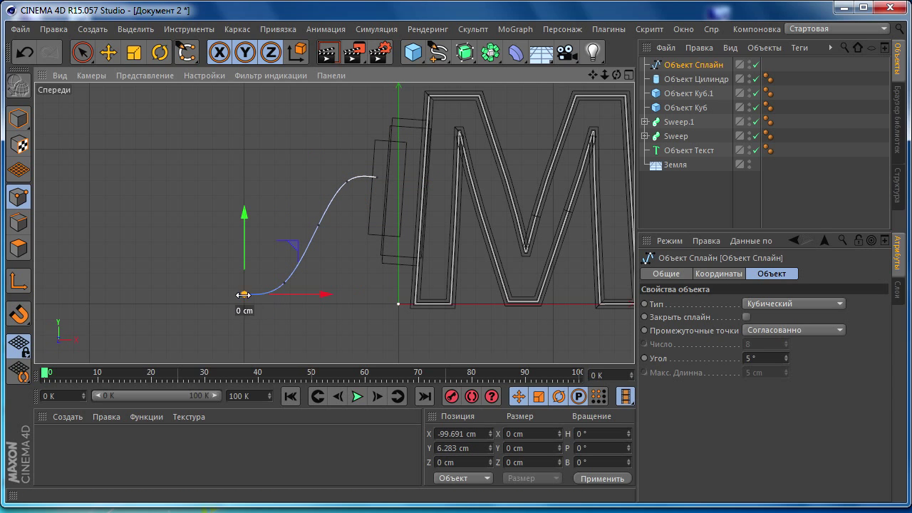
left_click(194, 301)
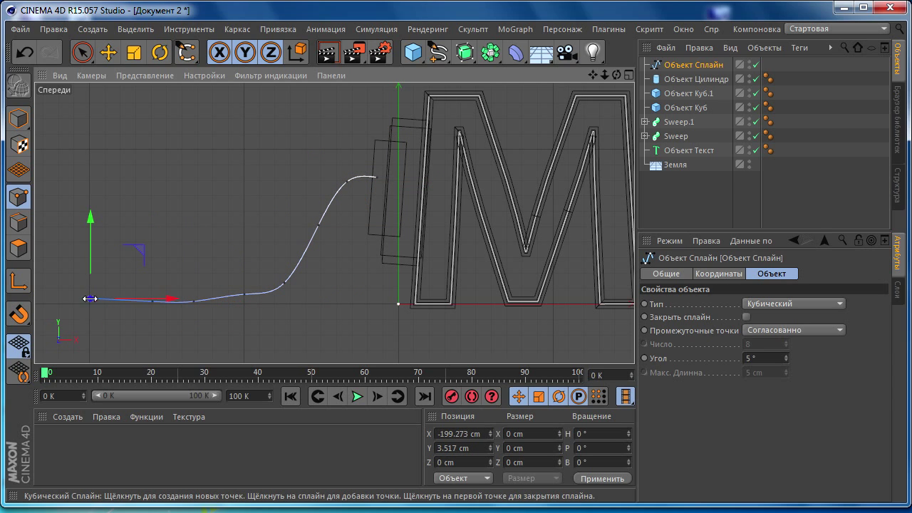
left_click(727, 205)
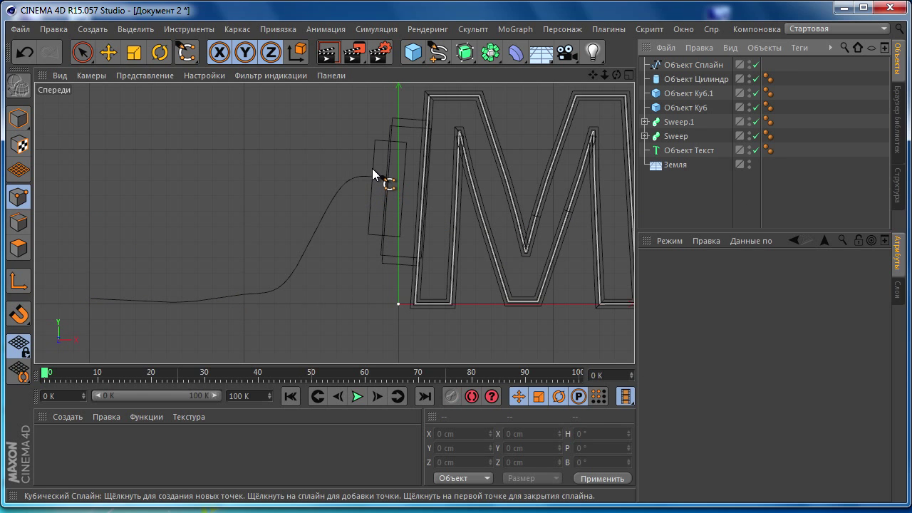
Draw a second cable spline from the box down to the far left.
left_click_drag(374, 163, 353, 161)
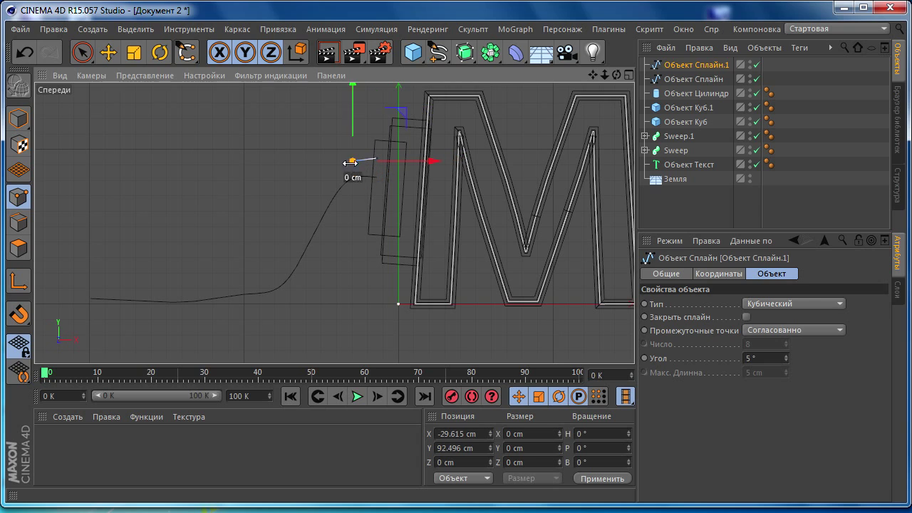
left_click(335, 190)
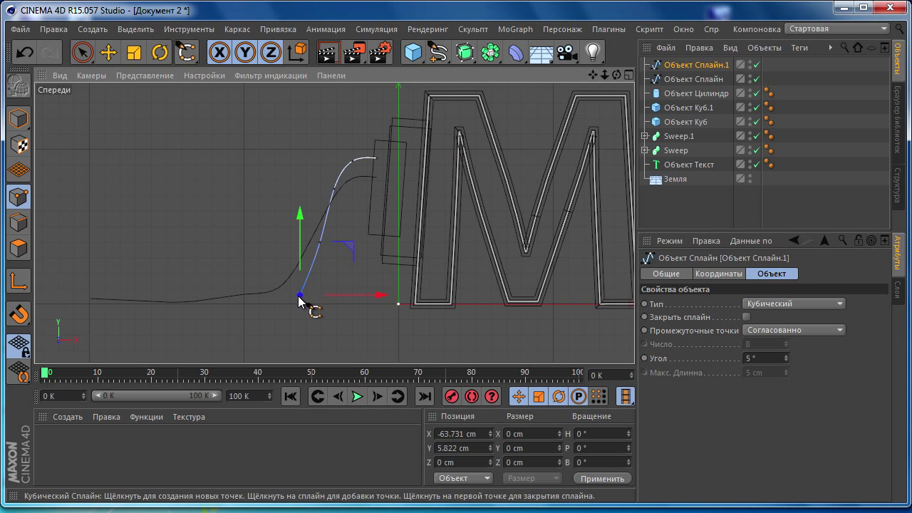
left_click(146, 302)
left_click(67, 300)
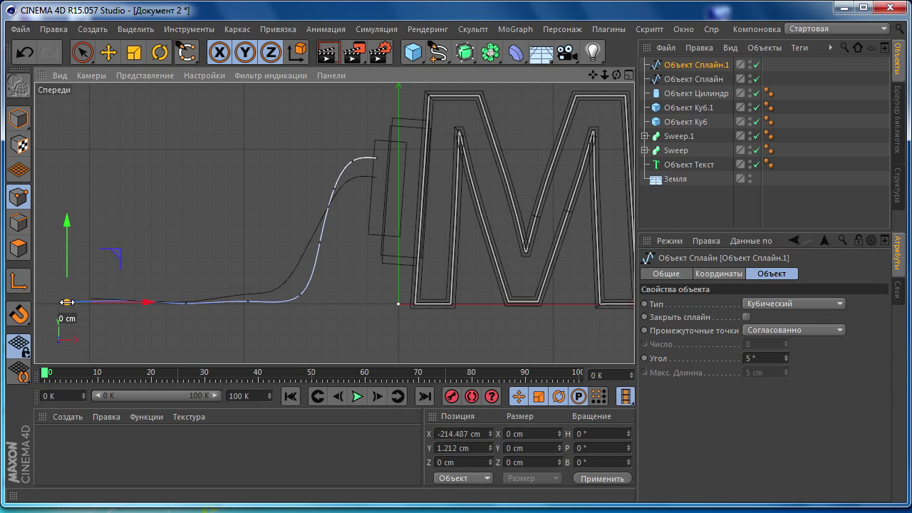
key("Escape")
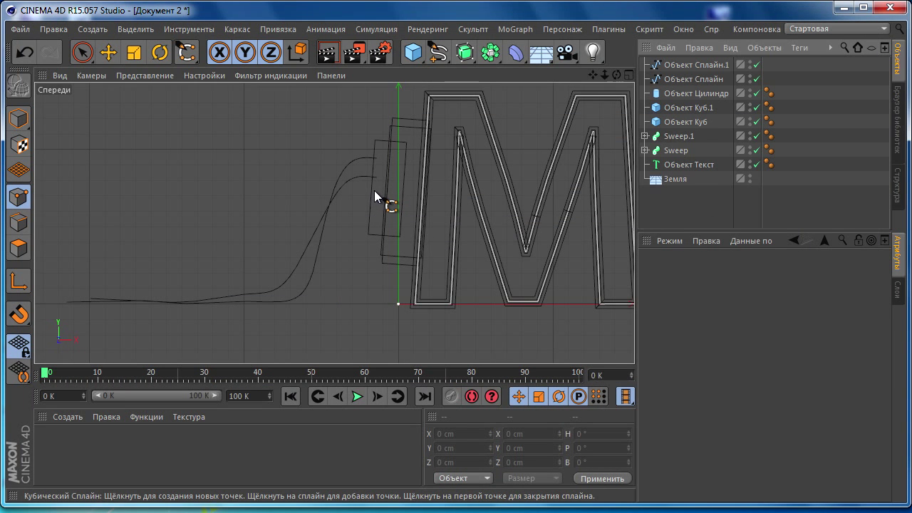
Draw a third cable spline from the box down toward the ground.
left_click(371, 190)
left_click(341, 199)
left_click(312, 227)
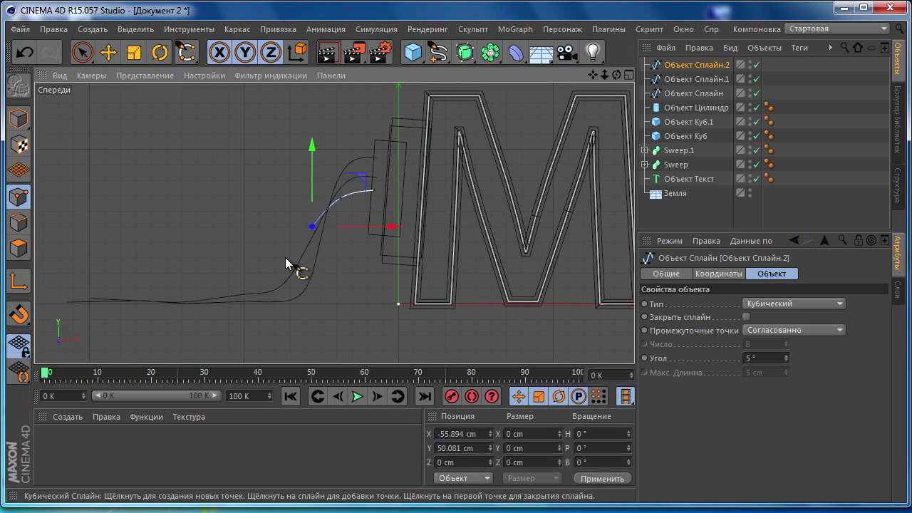
left_click(280, 260)
left_click(254, 280)
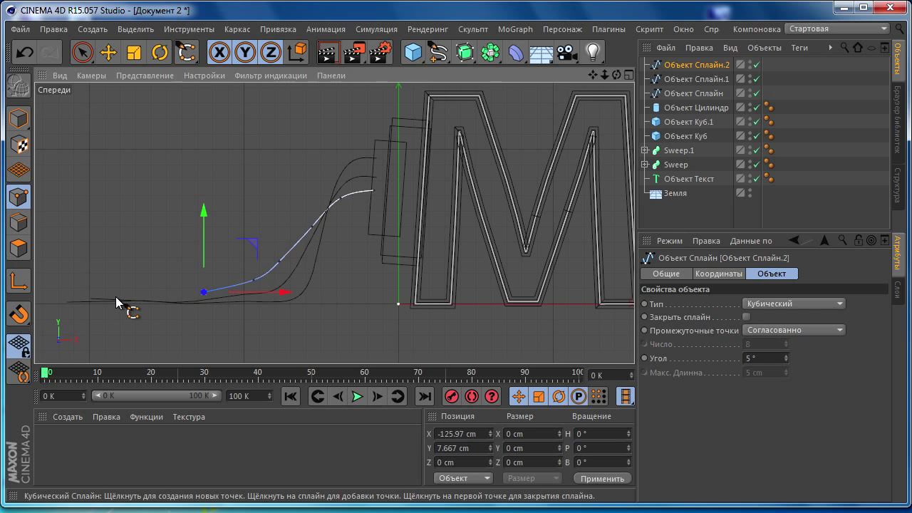
left_click(109, 53)
middle_click(182, 126)
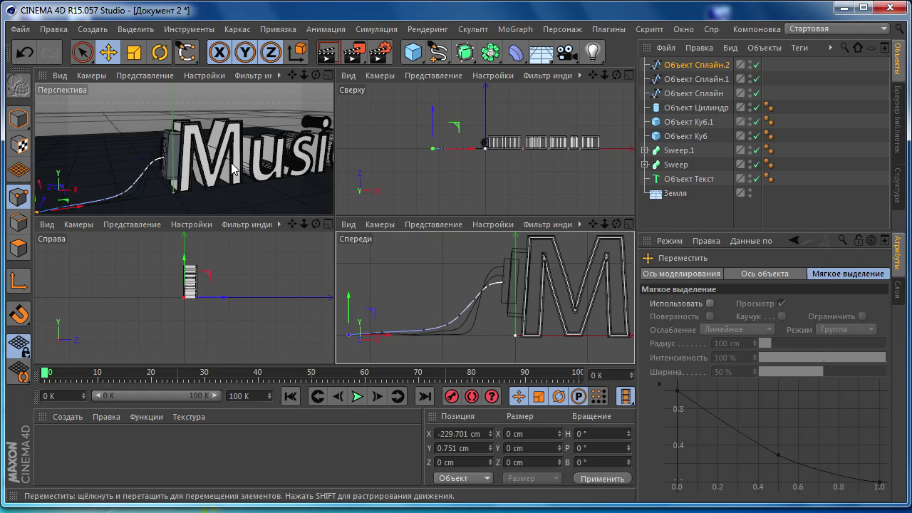
Add three 200 cm Circle splines near the cylinder box.
middle_click(231, 162)
left_click_drag(243, 219, 384, 220, "alt")
right_click_drag(383, 224, 540, 245, "alt")
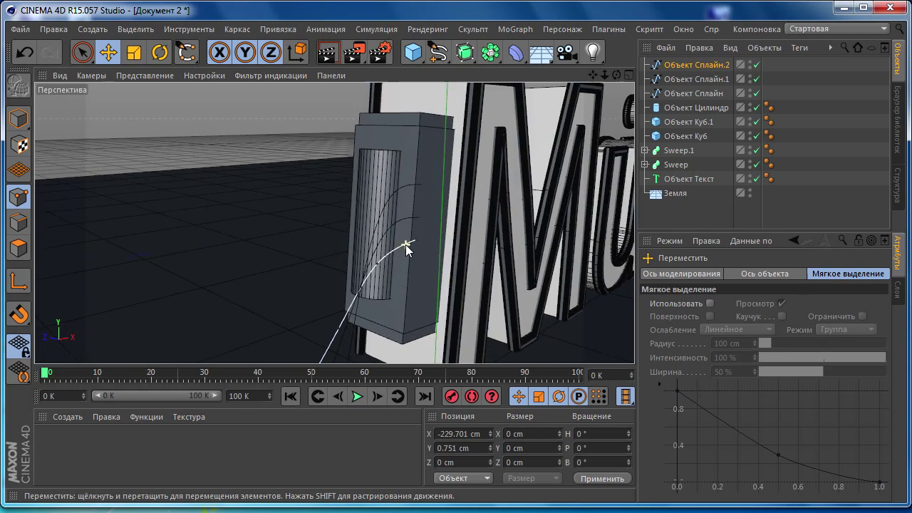
left_click_drag(538, 240, 414, 225, "alt")
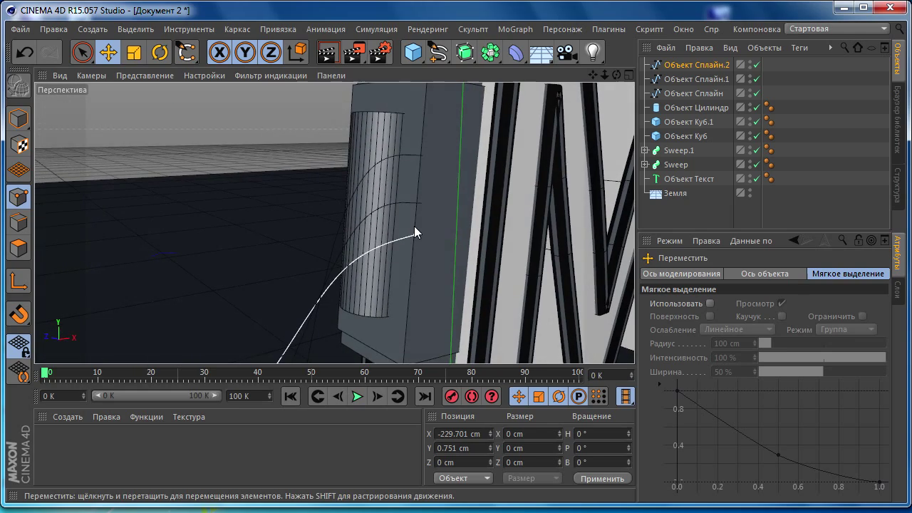
left_click_drag(455, 174, 433, 152, "alt")
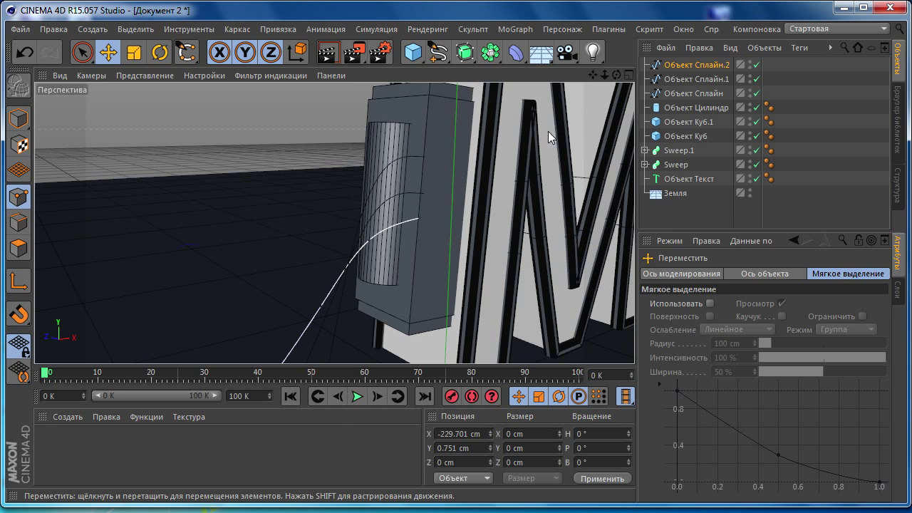
left_click(443, 57)
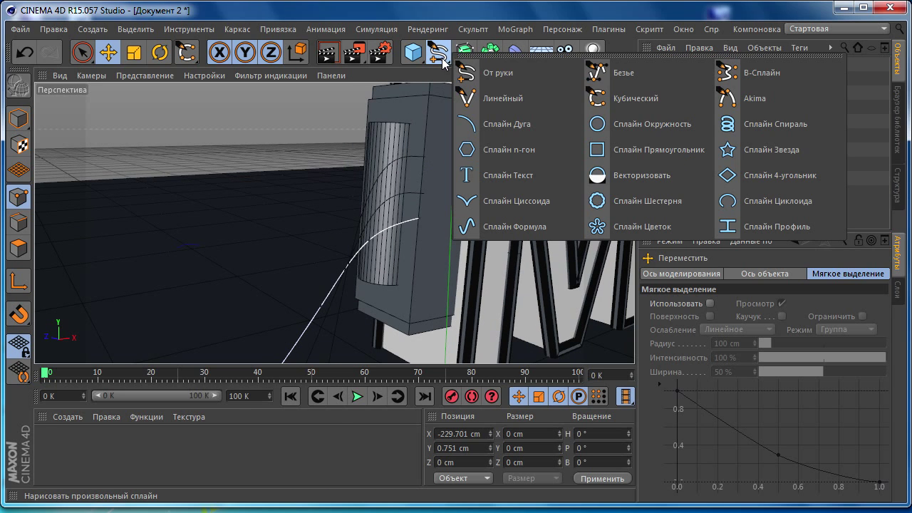
left_click(619, 126)
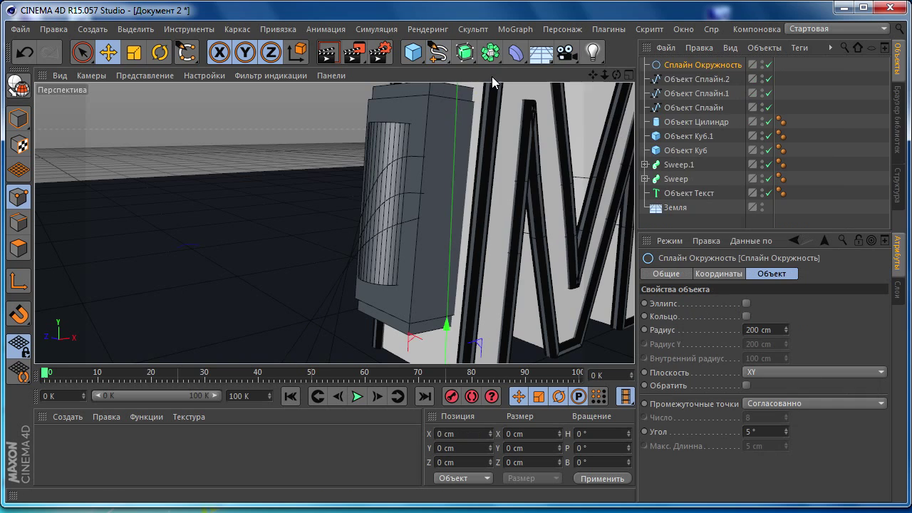
left_click(438, 53)
left_click(639, 123)
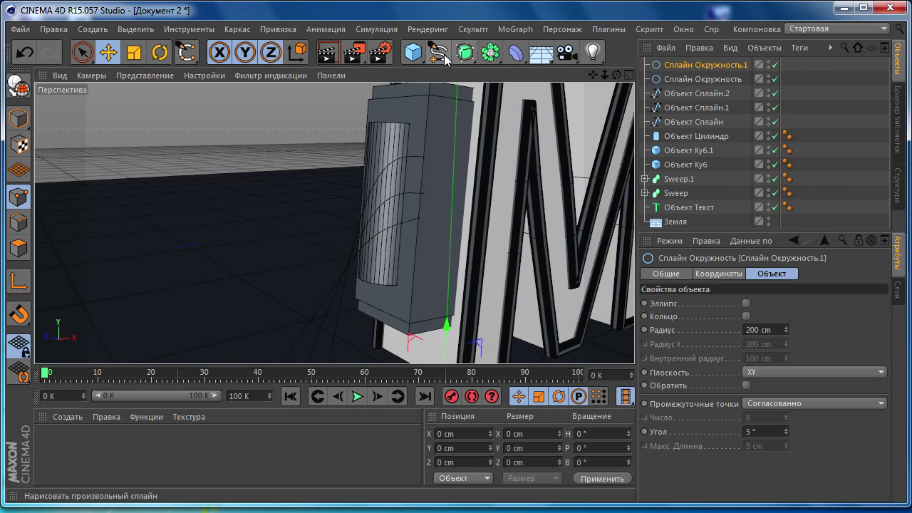
left_click(437, 53)
left_click(637, 126)
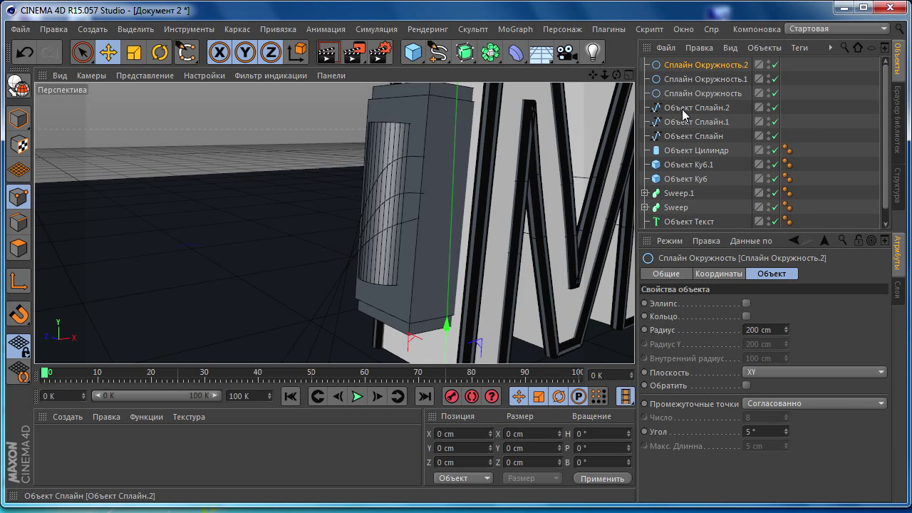
Place Объект Сплайн.2 under Сплайн Окружность.2 and Объект Сплайн.1 under Сплайн Окружность.1.
left_click(684, 111)
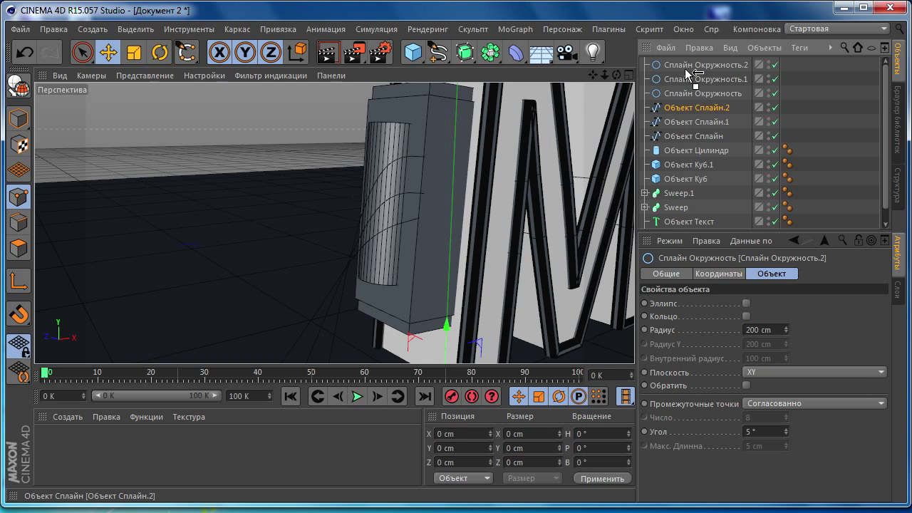
left_click_drag(684, 68, 685, 68)
left_click_drag(678, 121, 678, 105)
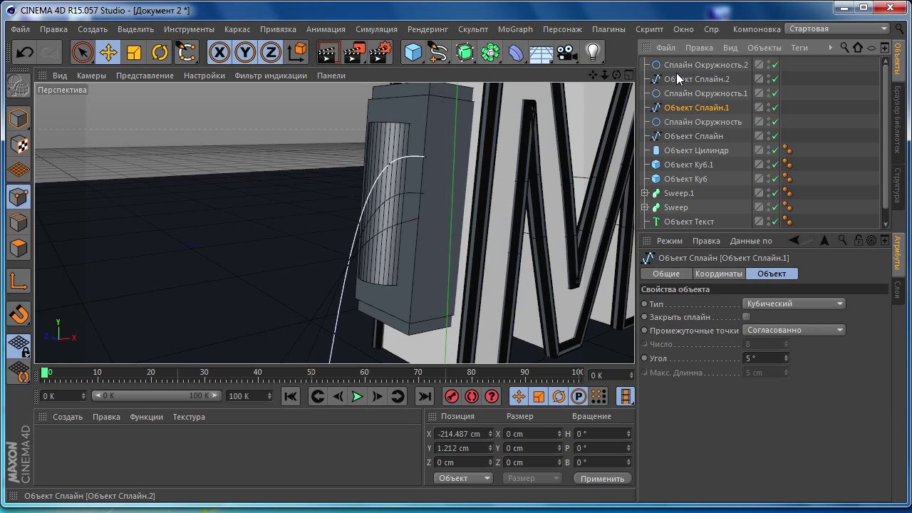
Add three Sweep generators to the scene.
left_click(470, 58)
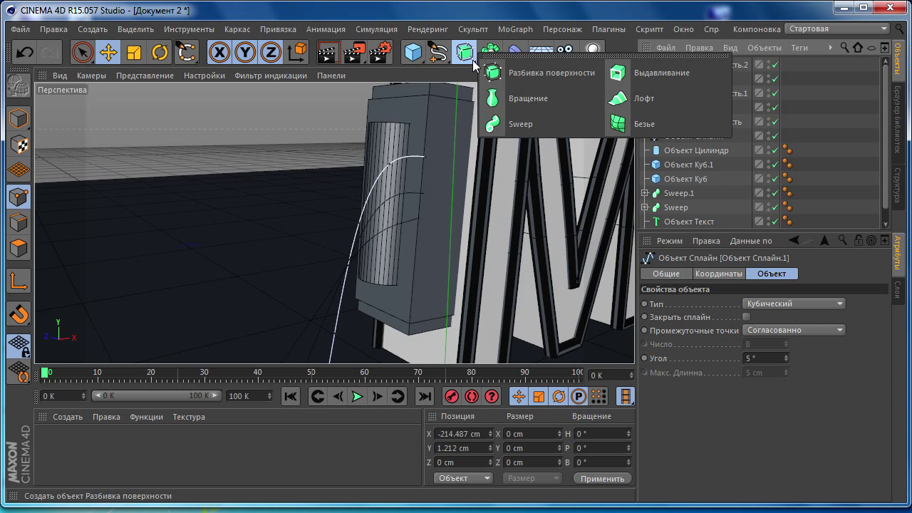
left_click(524, 121)
left_click(465, 52)
left_click(510, 124)
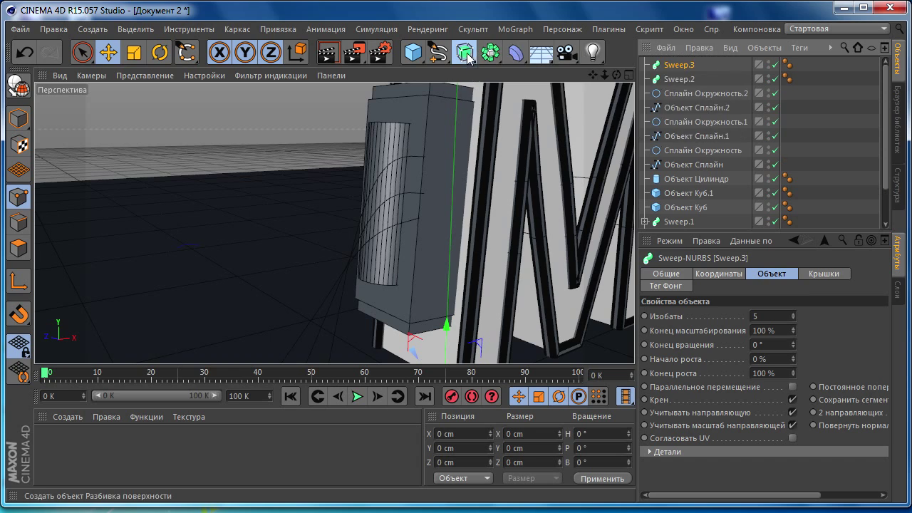
left_click(465, 51)
left_click(495, 127)
Put Сплайн Окружность.2 and Объект Сплайн.2 inside Sweep.2 and set the circle radius to 3 cm.
left_click(680, 108)
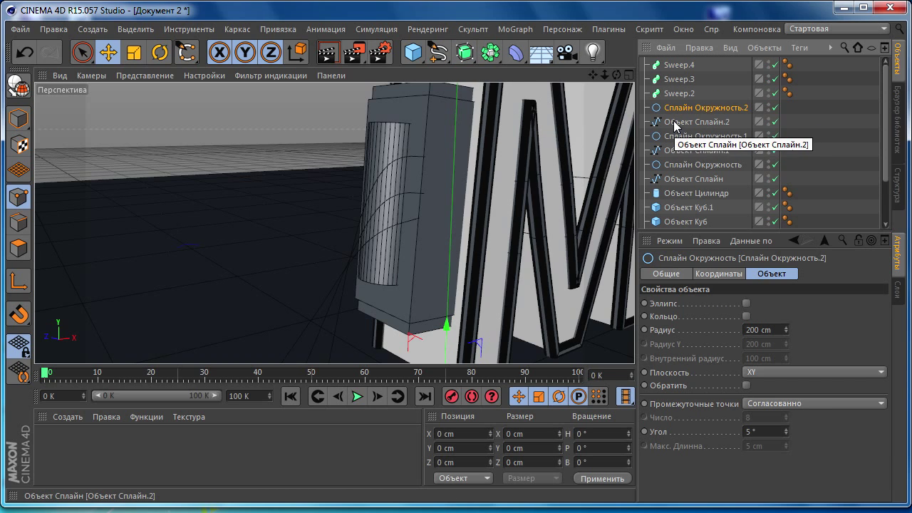
left_click(682, 122, "ctrl")
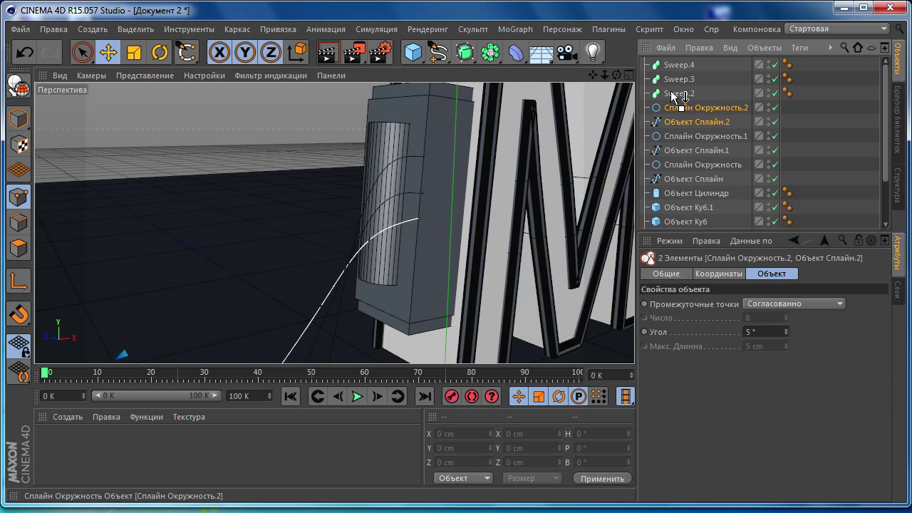
left_click_drag(687, 107, 672, 98)
left_click(678, 109)
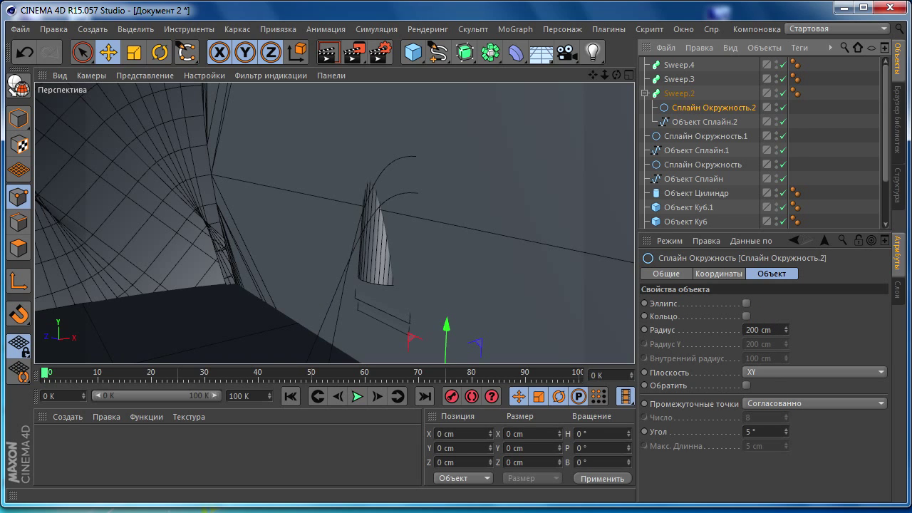
scroll(762, 142, "down", 2)
left_click(769, 331)
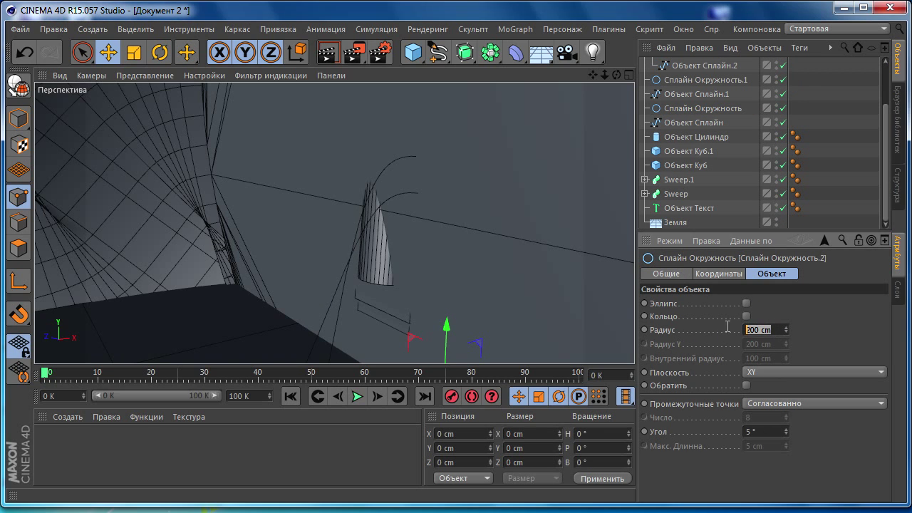
type("3")
key("Return")
scroll(415, 248, "up", 3)
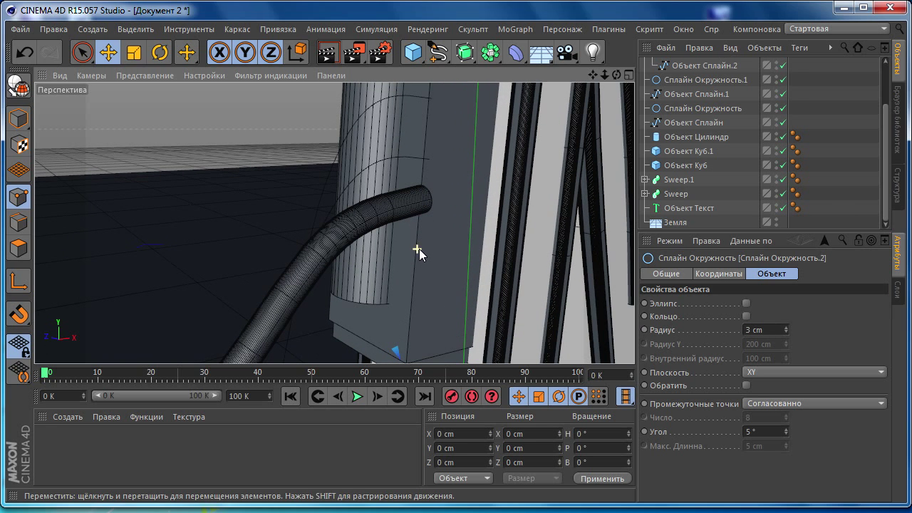
scroll(677, 107, "up", 2)
left_click(645, 93)
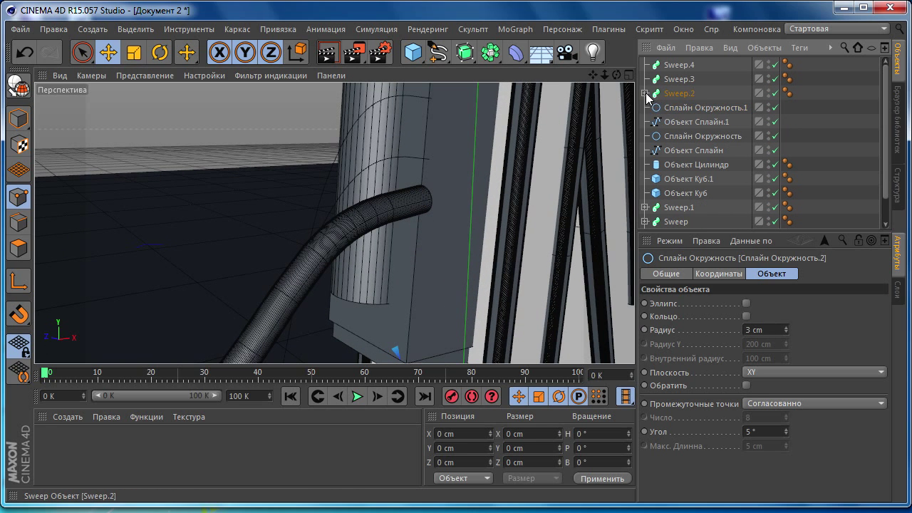
Place the remaining circle and cable pairs into Sweep.3 and Sweep.4, each circle at 3 cm radius.
left_click_drag(675, 122, 678, 84, "ctrl")
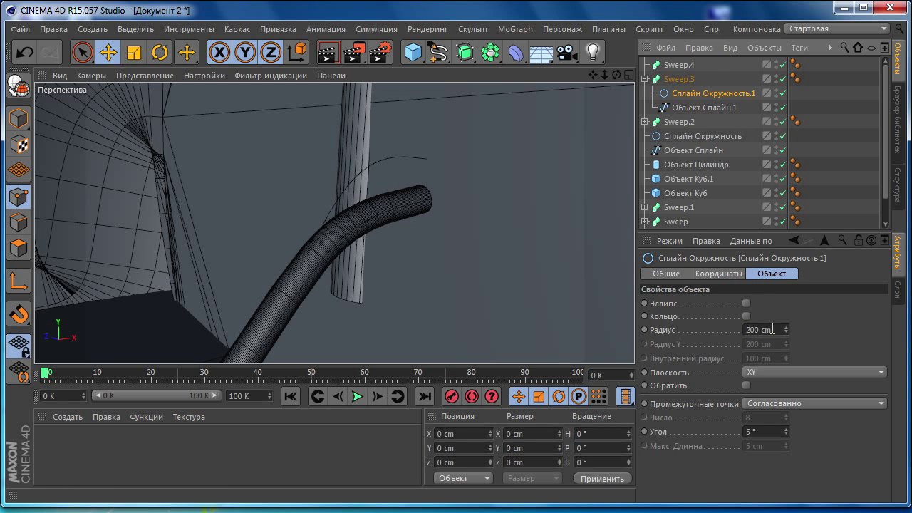
left_click(773, 329)
type("3")
key("Return")
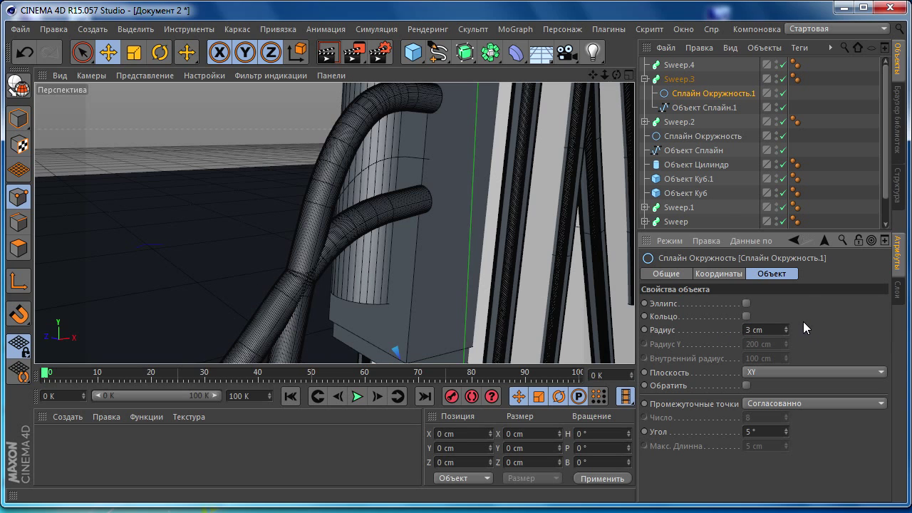
left_click(645, 80)
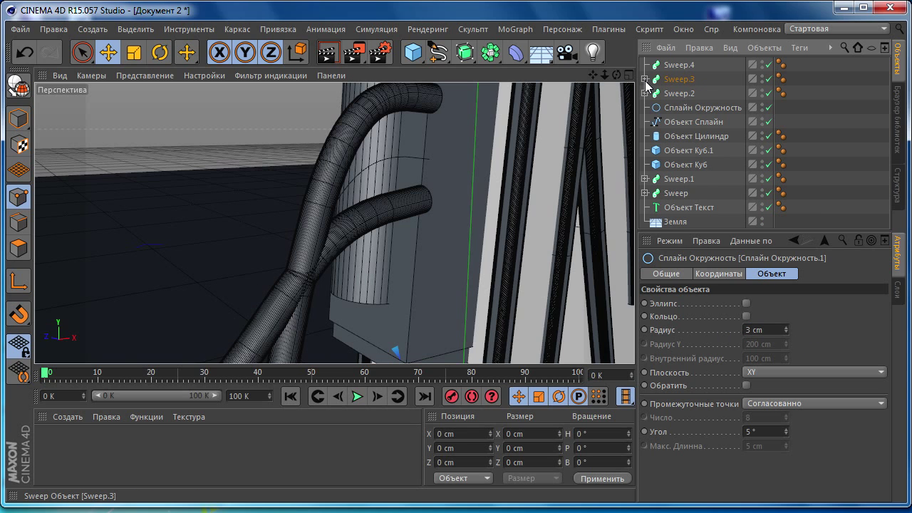
left_click(673, 122, "ctrl")
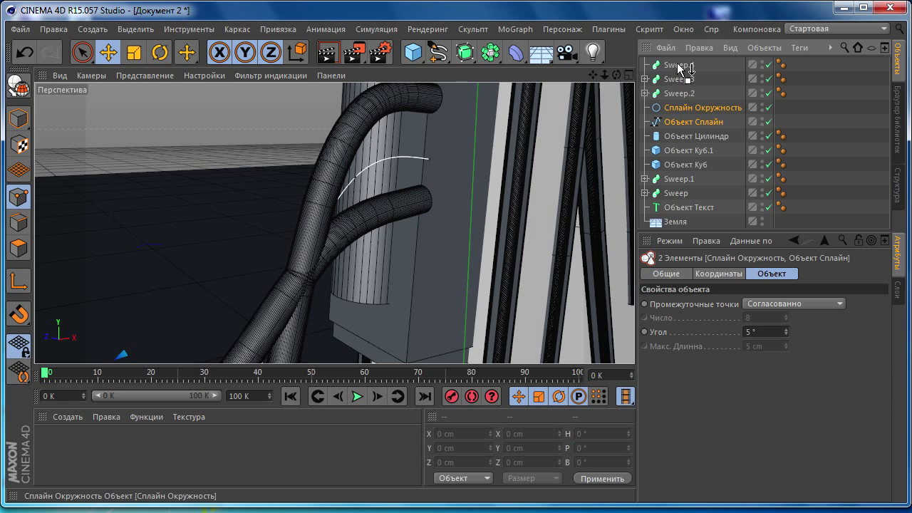
left_click_drag(672, 122, 663, 65)
left_click(695, 82)
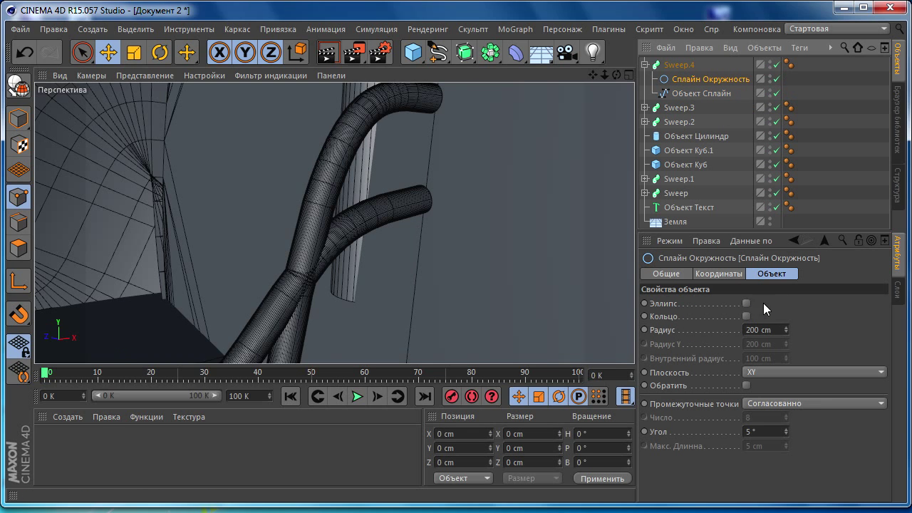
double_click(774, 328)
type("3")
key("Return")
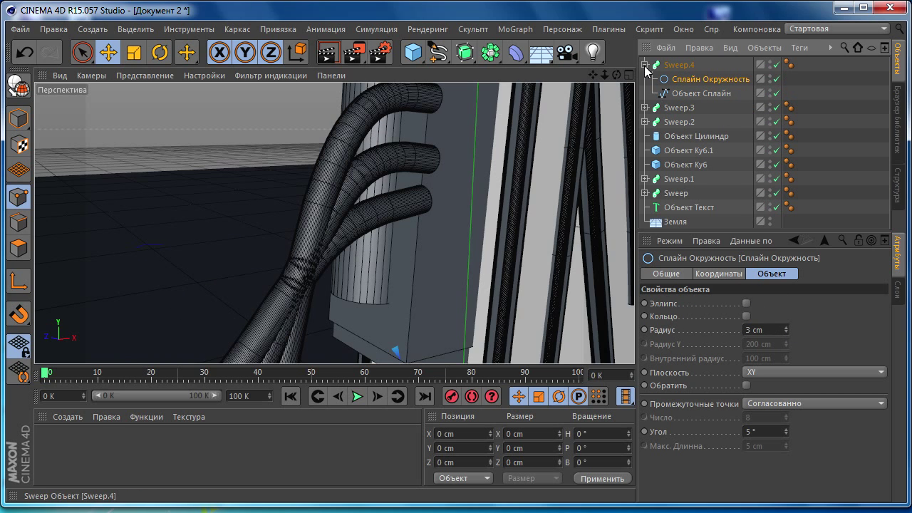
left_click(644, 65)
Hide the Ground in the viewport and check the cables from other angles, keeping Sweep.4's name.
mouse_move(365, 205)
left_mouse_down("alt")
mouse_move(400, 208)
mouse_move(356, 234)
mouse_move(270, 218)
mouse_move(313, 292)
mouse_move(409, 230)
mouse_move(444, 226)
mouse_move(380, 225)
left_mouse_up("alt")
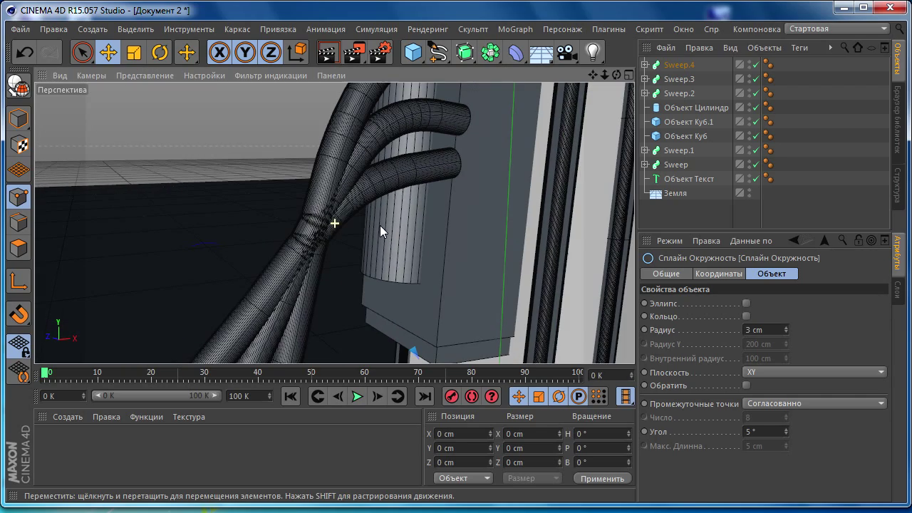
left_click(748, 190)
mouse_move(393, 226)
left_mouse_down("alt")
mouse_move(453, 231)
mouse_move(456, 246)
mouse_move(499, 246)
mouse_move(472, 228)
left_mouse_up("alt")
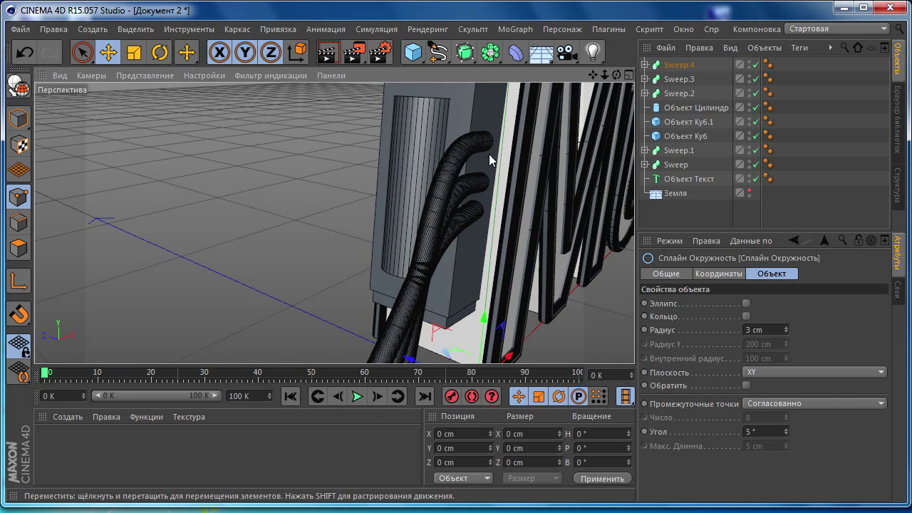
left_click(679, 64)
double_click(679, 65)
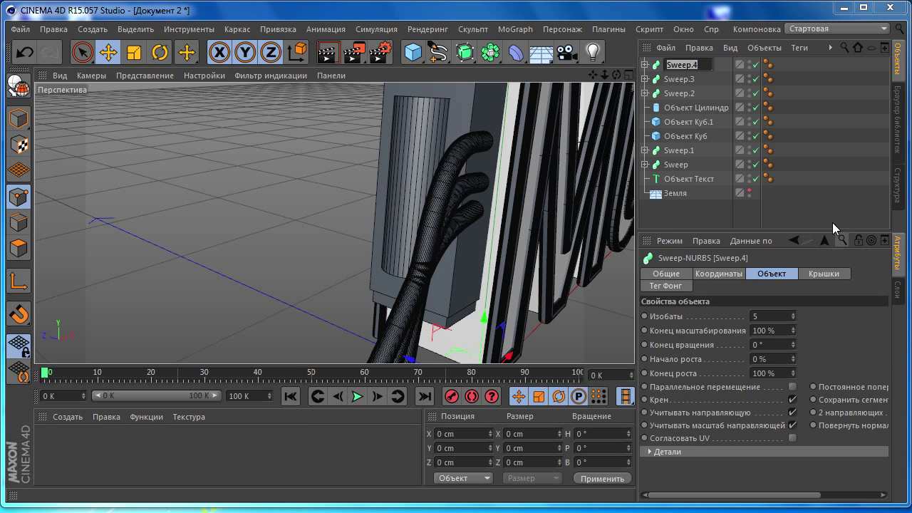
key("Return")
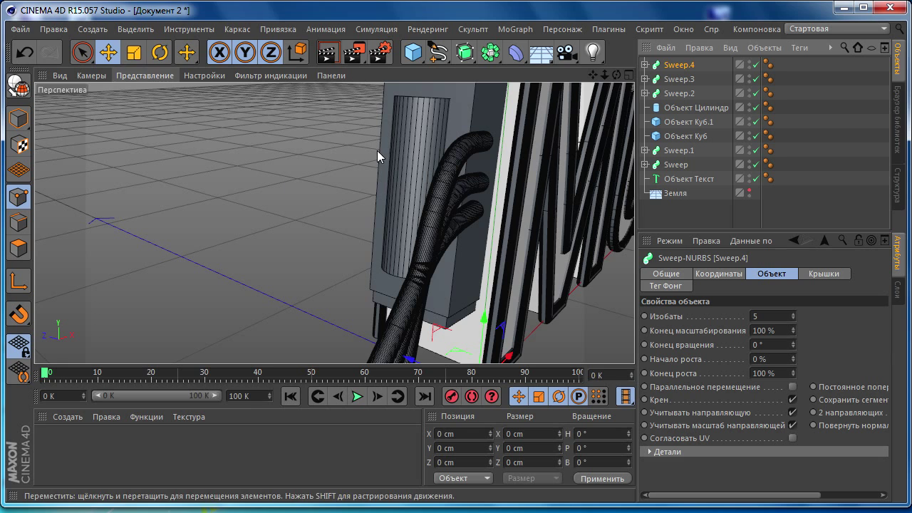
mouse_move(467, 271)
left_mouse_down("alt")
mouse_move(302, 240)
mouse_move(336, 220)
mouse_move(28, 209)
left_mouse_up("alt")
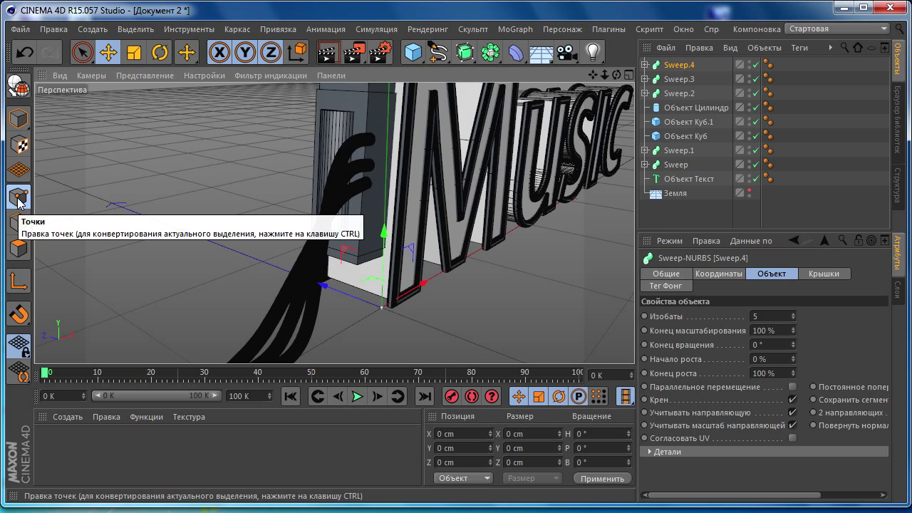
Move the Sweep.4 cable along Z and reposition its axis onto the cable's bend.
left_click(20, 119)
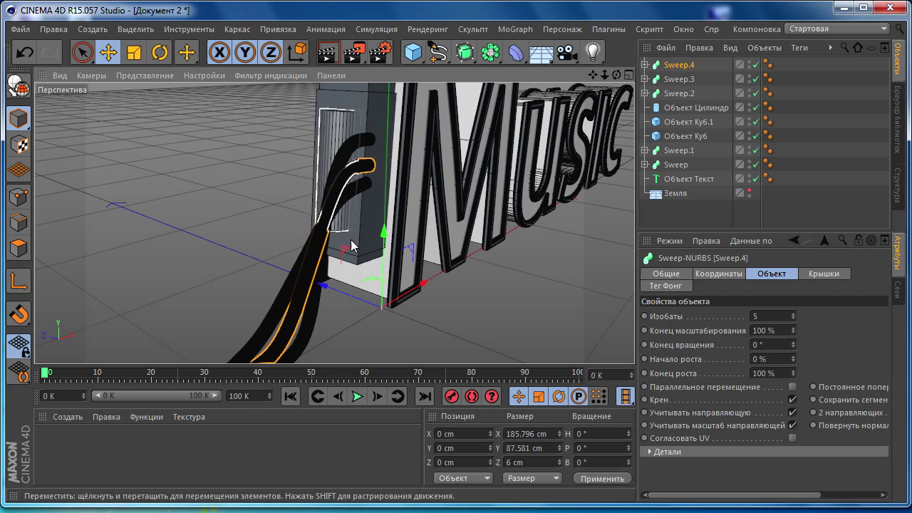
mouse_move(325, 287)
left_mouse_down()
mouse_move(310, 286)
mouse_move(295, 269)
mouse_move(401, 326)
mouse_move(297, 325)
left_mouse_up()
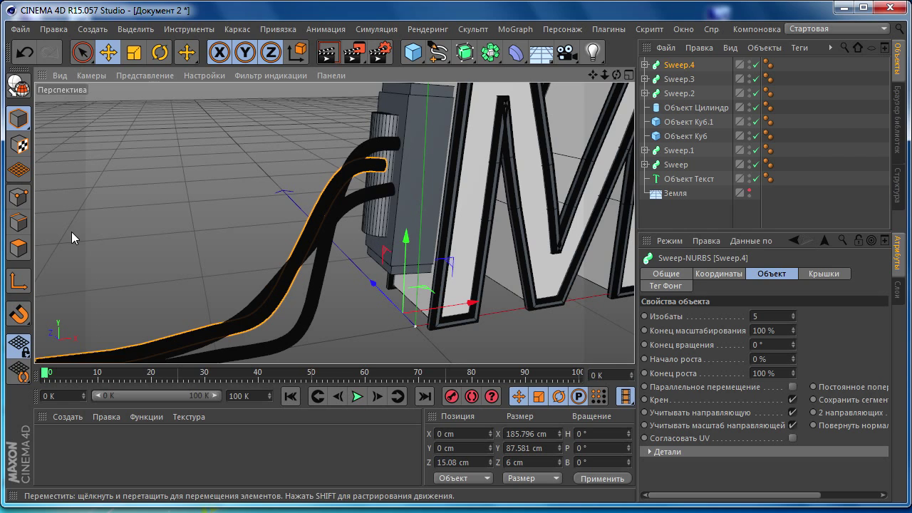
left_click(19, 282)
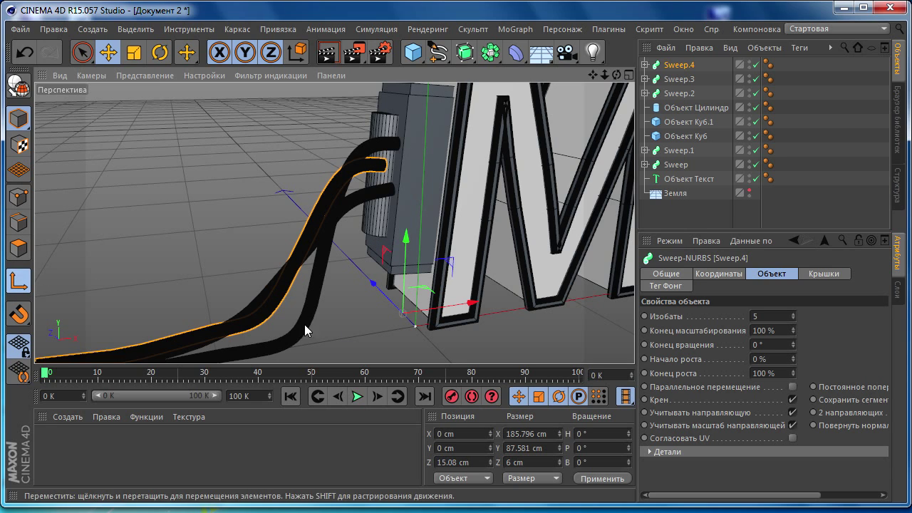
left_click_drag(403, 313, 291, 272)
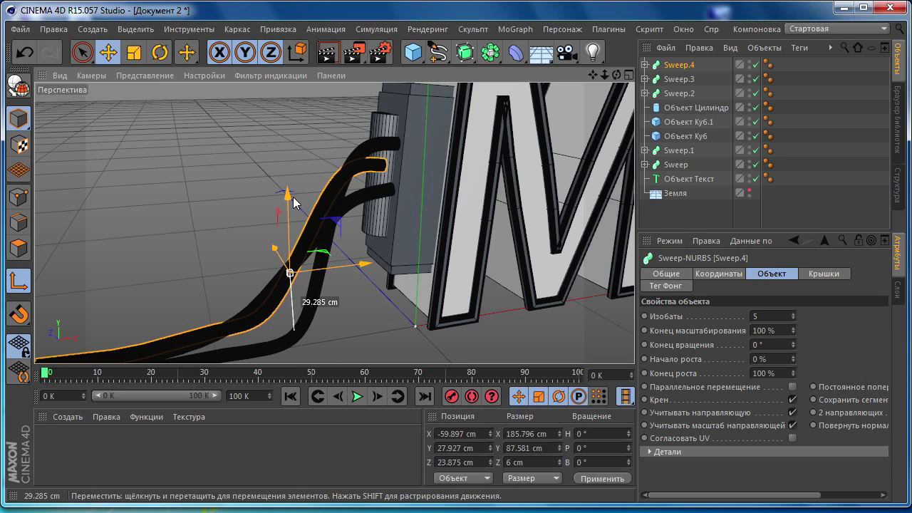
left_click_drag(294, 203, 292, 200)
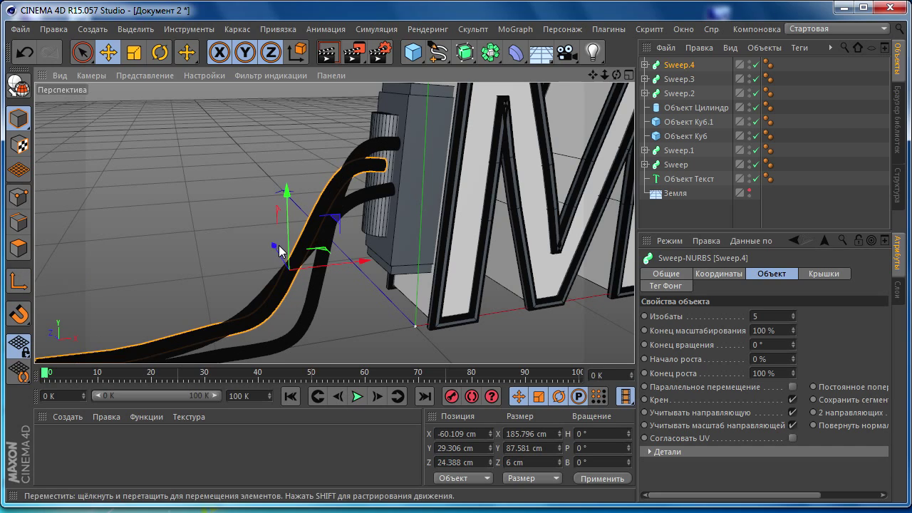
mouse_move(275, 246)
left_mouse_down()
mouse_move(293, 280)
mouse_move(347, 271)
mouse_move(226, 331)
mouse_move(174, 281)
left_mouse_up()
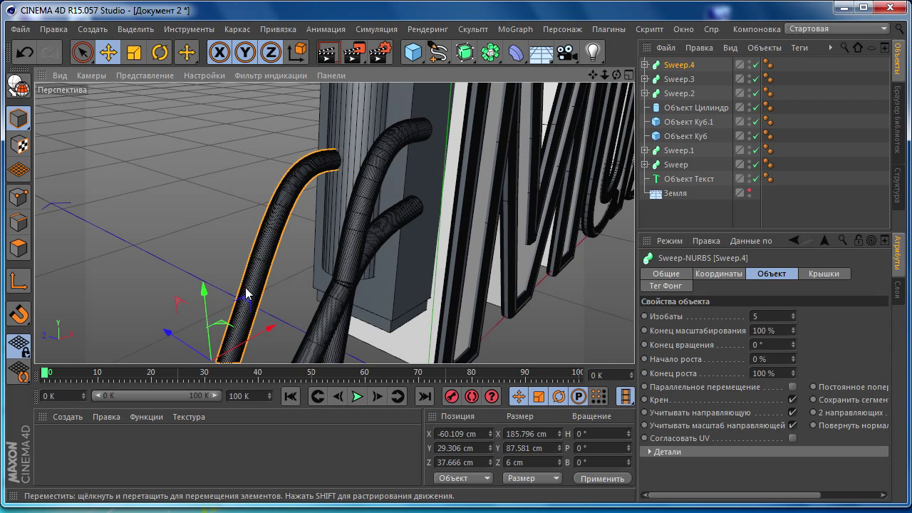
In Front view, nudge the Sweep.4 cable slightly along X.
left_click_drag(244, 291, 387, 271, "alt")
middle_click(387, 271)
middle_click(385, 287)
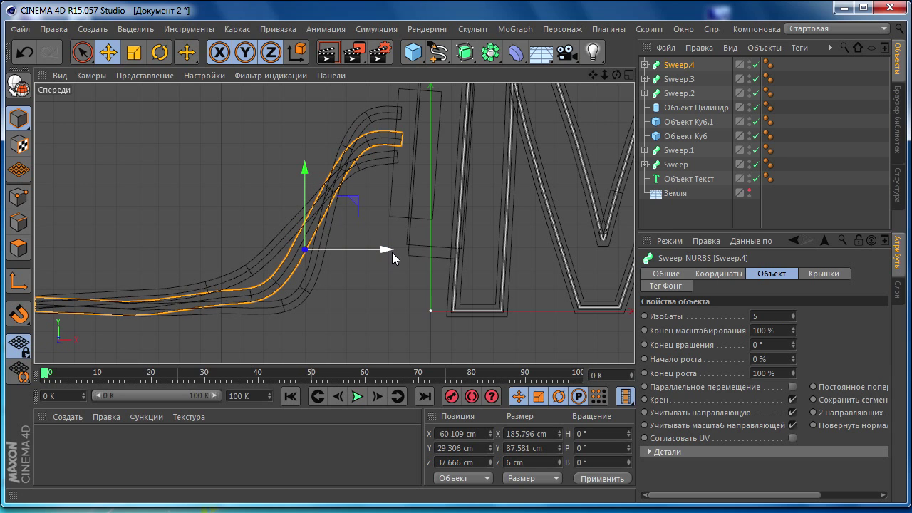
left_click_drag(392, 254, 388, 255)
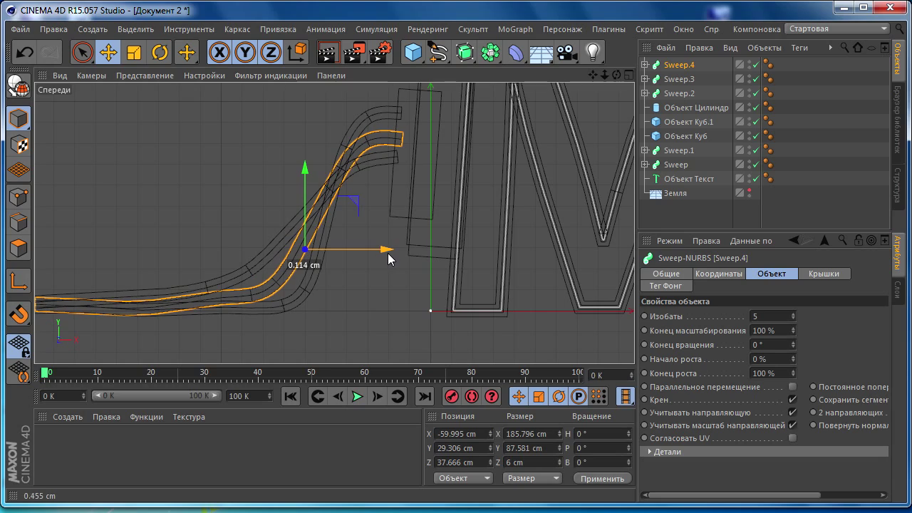
middle_click(388, 259)
middle_click(300, 199)
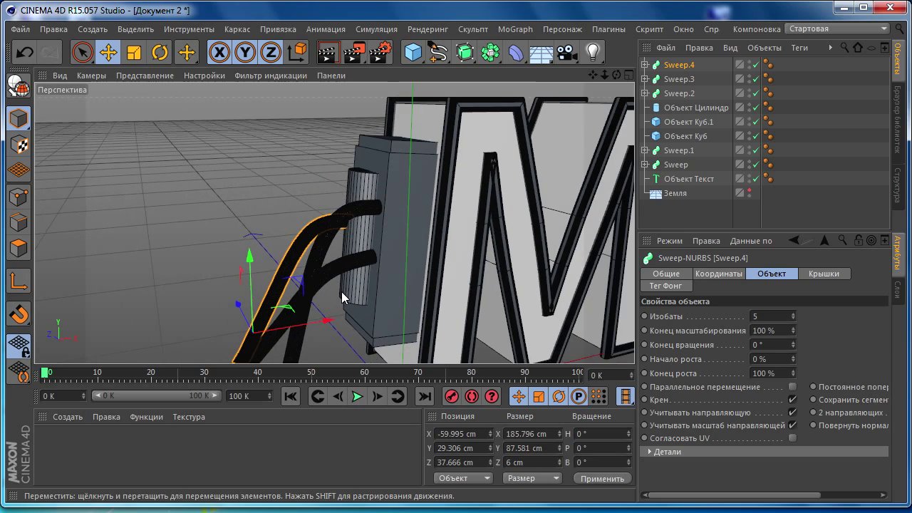
Move the Sweep.3 cable along Z, then select the Sweep.2 cable.
scroll(343, 297, "down", 3)
scroll(370, 292, "down", 3)
scroll(456, 285, "down", 2)
scroll(423, 298, "down", 2)
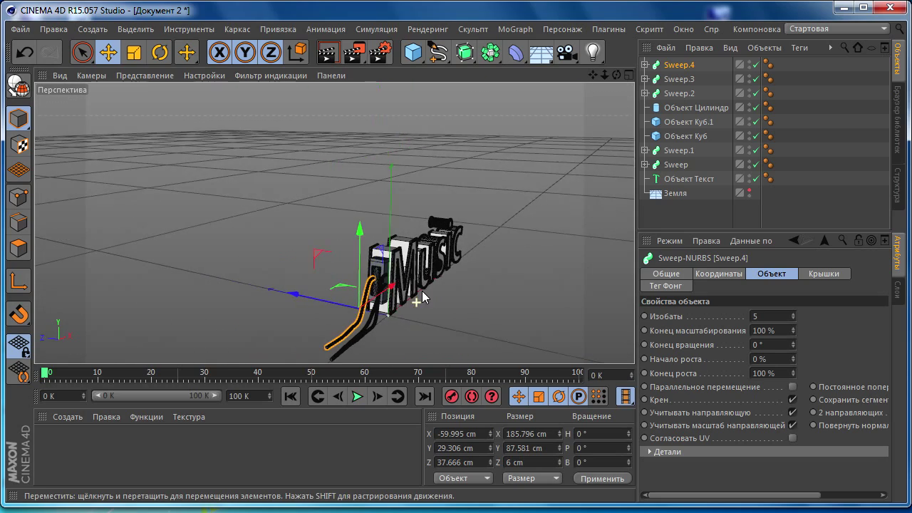
left_click_drag(423, 298, 371, 320, "alt")
scroll(394, 310, "up", 3)
scroll(394, 310, "down", 3)
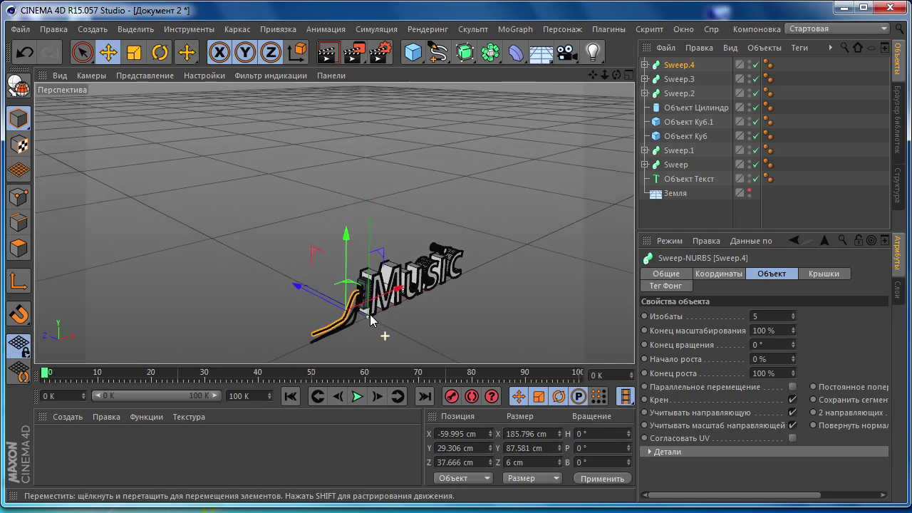
scroll(377, 299, "down", 3)
scroll(377, 300, "up", 4)
scroll(392, 331, "up", 2)
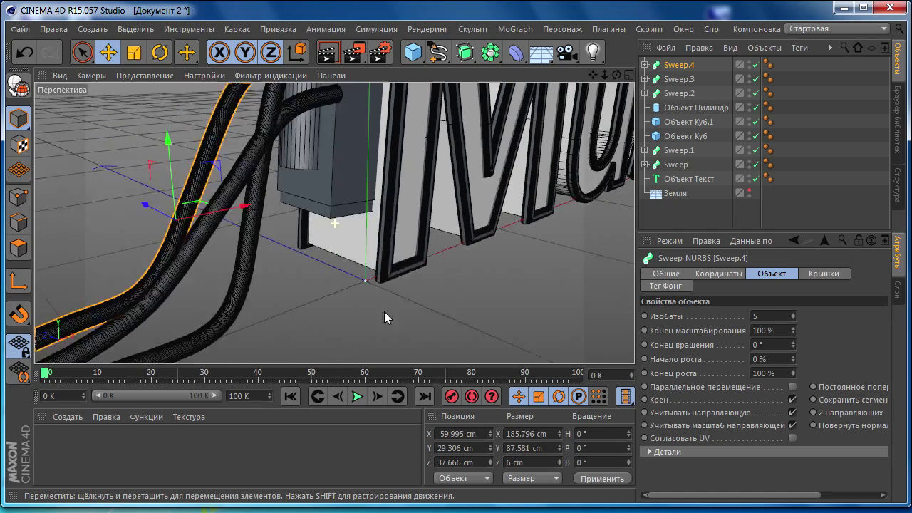
scroll(371, 303, "up", 2)
left_click_drag(353, 294, 286, 238, "alt")
scroll(264, 238, "up", 2)
scroll(260, 225, "up", 3)
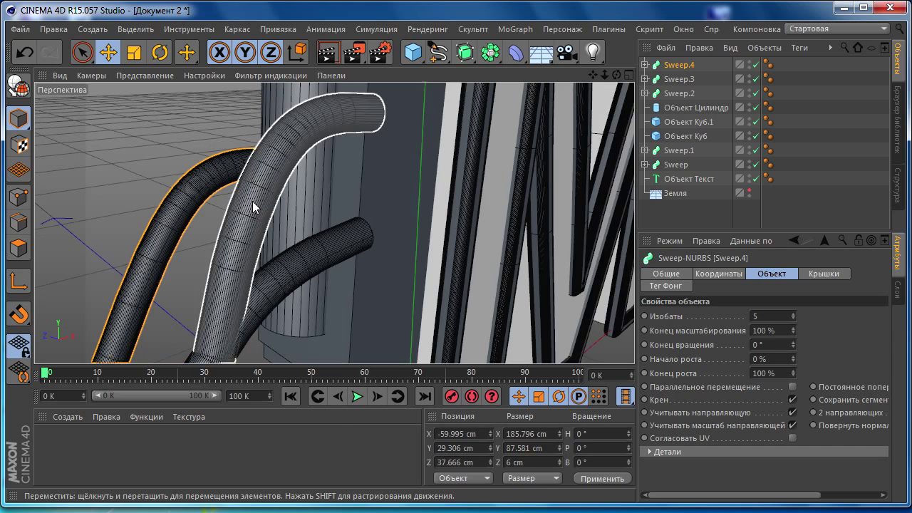
left_click(253, 207)
scroll(326, 283, "down", 2)
left_click_drag(326, 283, 362, 244, "alt")
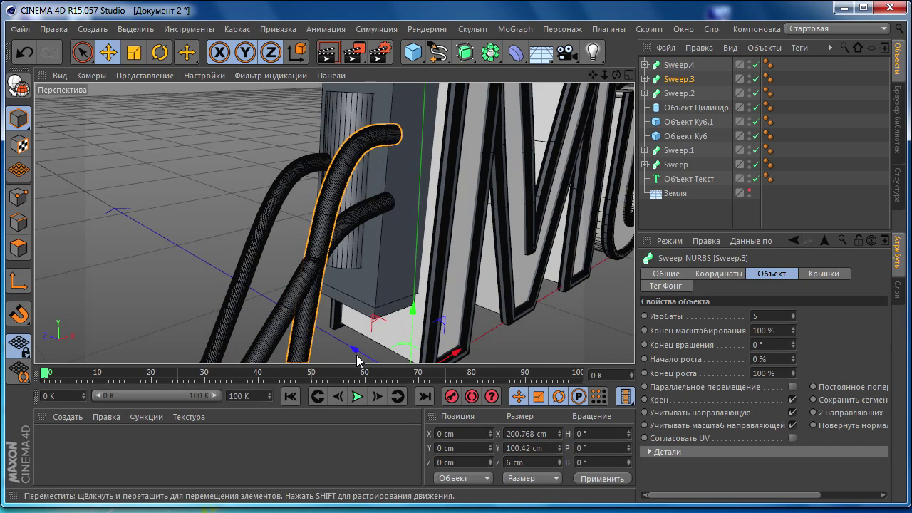
mouse_move(357, 356)
left_mouse_down()
mouse_move(317, 324)
mouse_move(241, 293)
mouse_move(293, 307)
mouse_move(287, 230)
mouse_move(362, 336)
mouse_move(329, 335)
mouse_move(407, 338)
mouse_move(427, 317)
mouse_move(349, 325)
mouse_move(320, 315)
mouse_move(552, 250)
mouse_move(221, 278)
mouse_move(275, 258)
left_mouse_up()
left_click(326, 211)
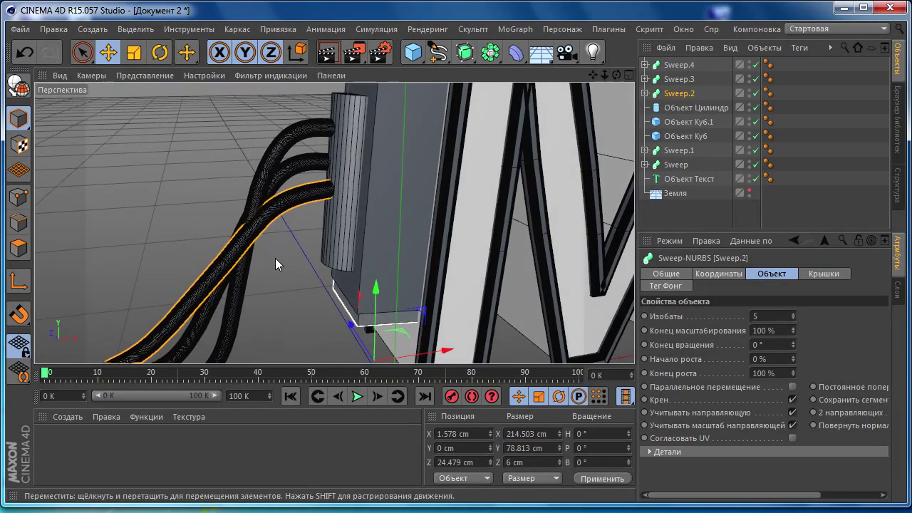
Add a Tube object and scale it down to a small ring.
left_click(411, 57)
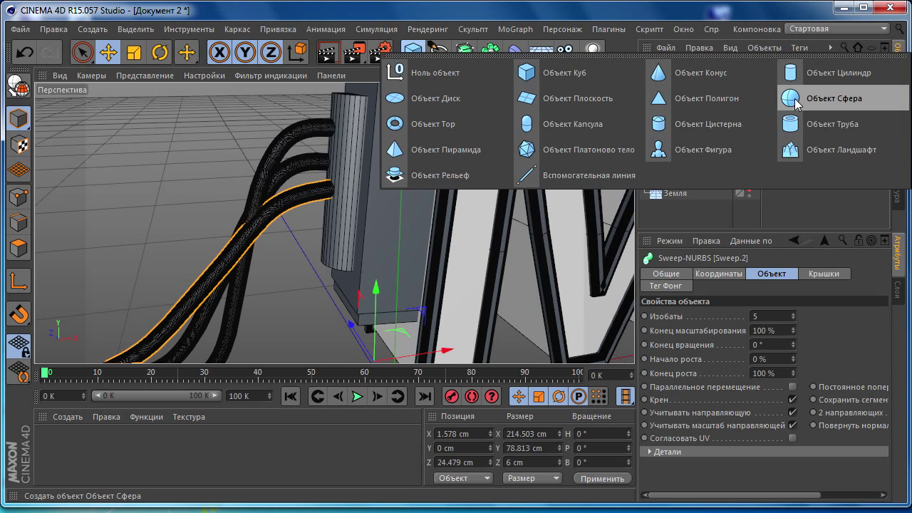
left_click(824, 125)
scroll(392, 287, "down", 3)
scroll(408, 295, "down", 2)
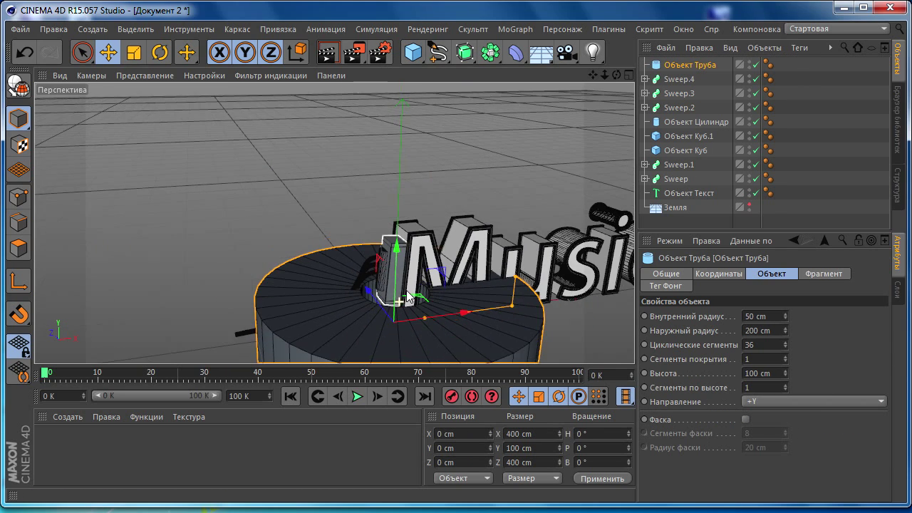
middle_click_drag(408, 296, 397, 237, "alt")
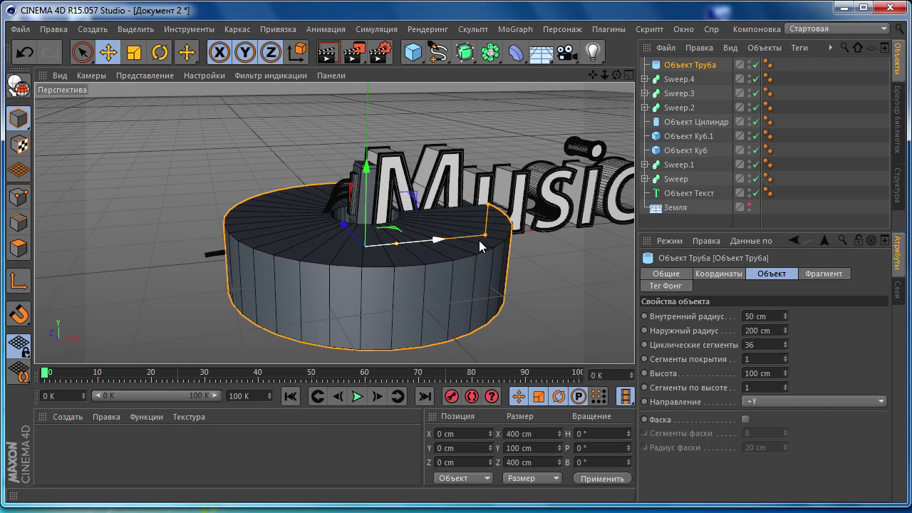
mouse_move(485, 234)
left_mouse_down()
mouse_move(409, 243)
mouse_move(321, 236)
left_mouse_up()
key("t")
scroll(383, 236, "up", 5)
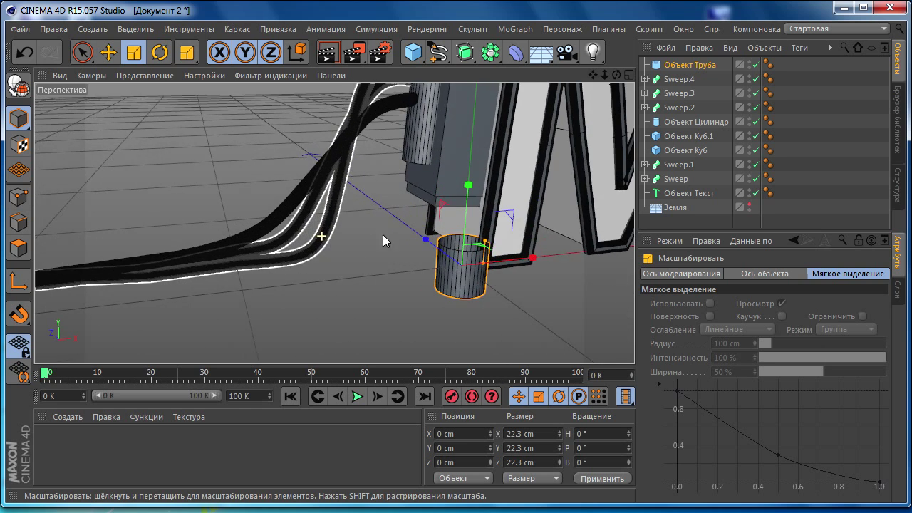
scroll(421, 215, "up", 3)
scroll(417, 279, "up", 2)
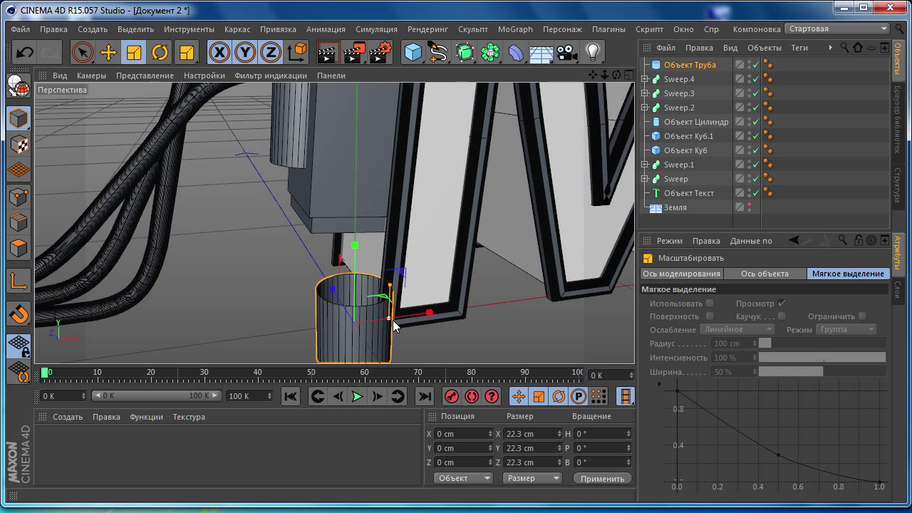
left_click_drag(393, 320, 390, 320)
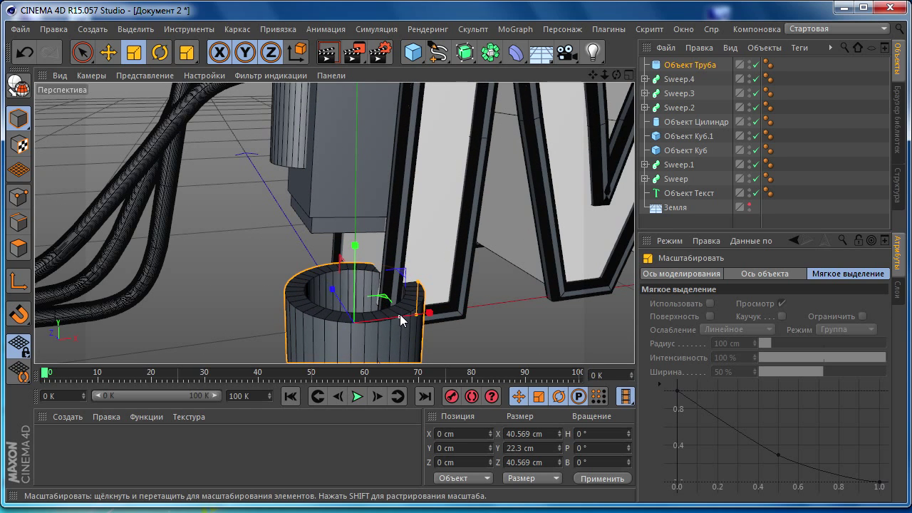
left_click_drag(435, 279, 108, 83)
Move the ring up beside the cylinder and narrow it along X in Front view.
left_click(109, 54)
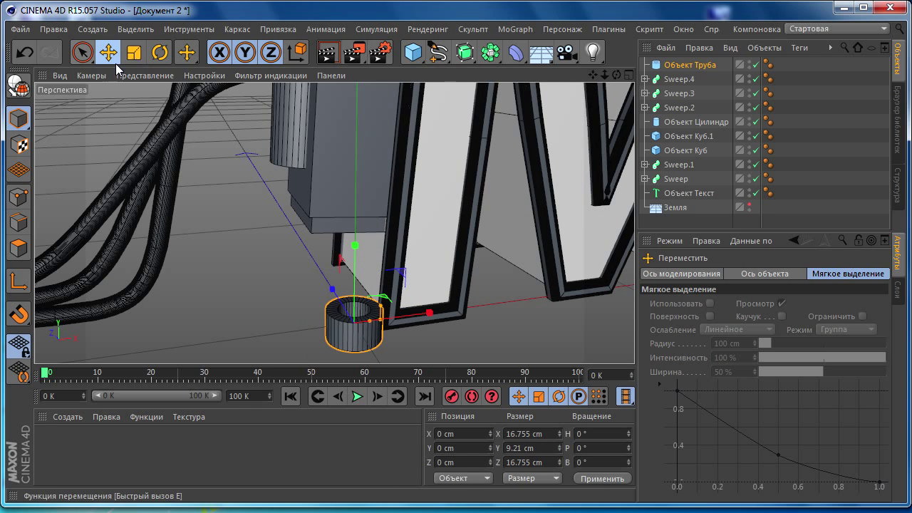
mouse_move(361, 245)
left_mouse_down()
mouse_move(357, 271)
mouse_move(336, 220)
left_mouse_up()
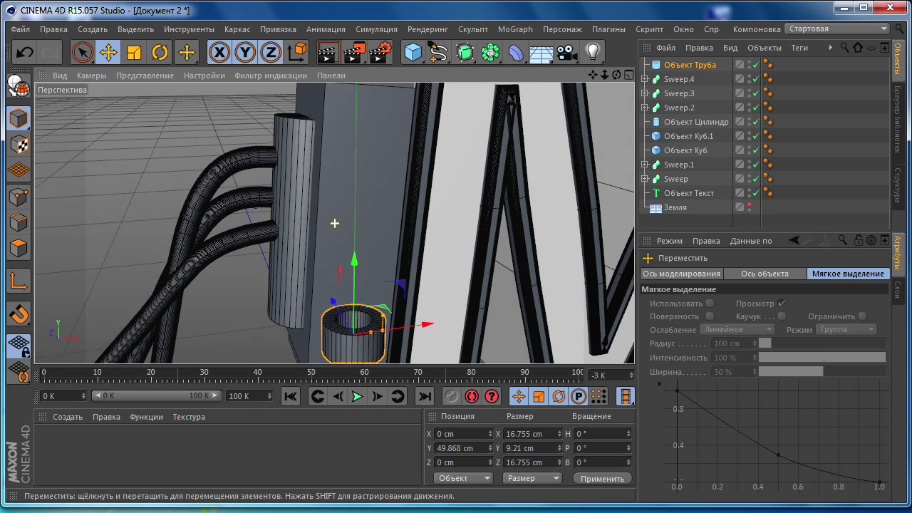
left_click_drag(350, 285, 333, 233)
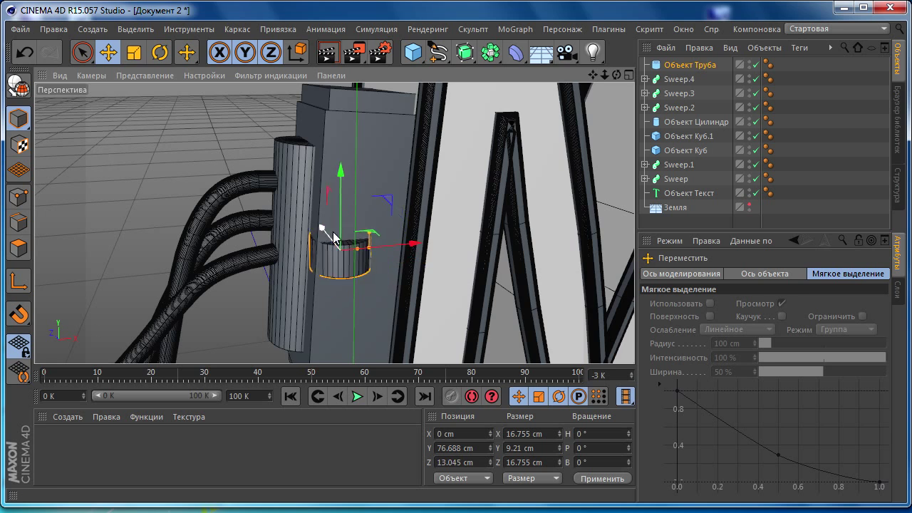
left_click_drag(414, 251, 334, 266)
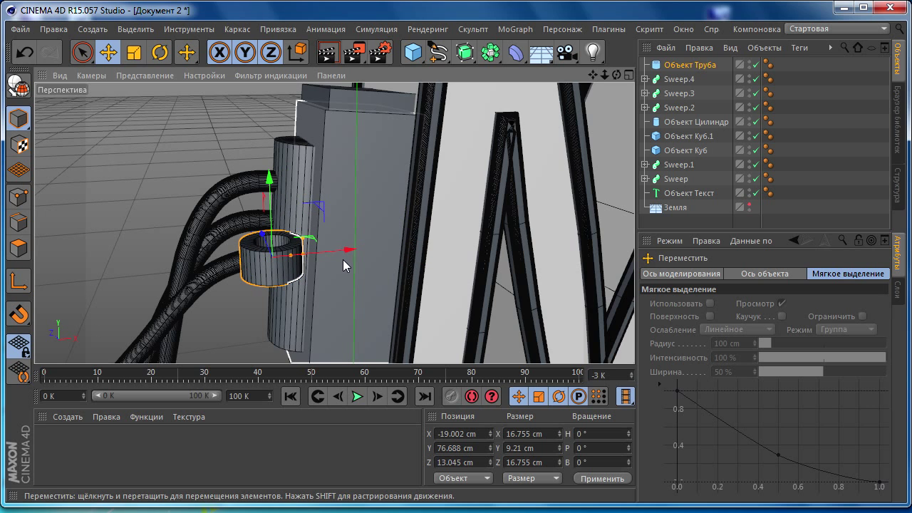
middle_click(344, 265)
middle_click(426, 278)
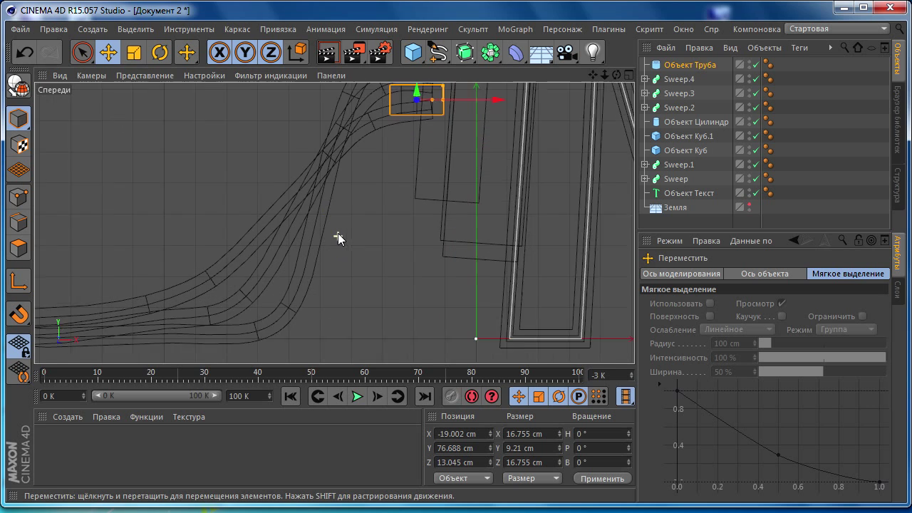
scroll(349, 275, "up", 3)
middle_click_drag(399, 147, 360, 197, "alt")
scroll(389, 214, "up", 2)
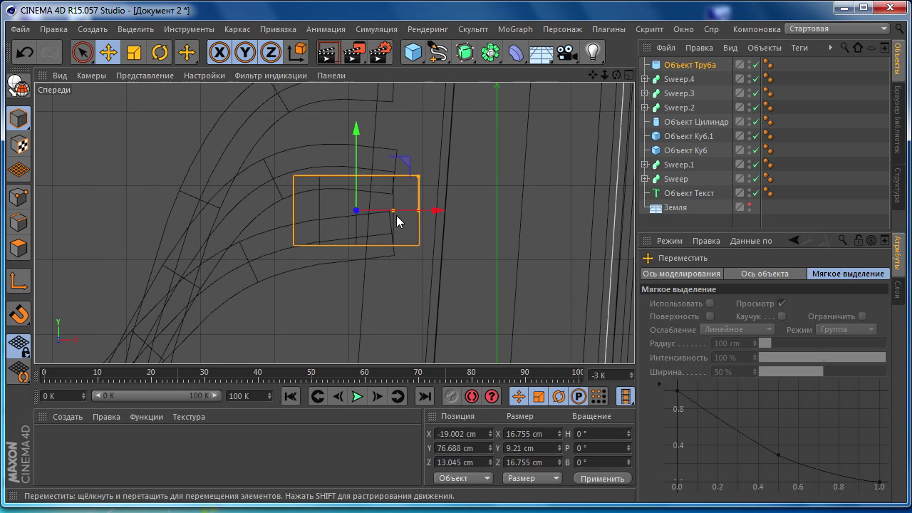
left_click_drag(418, 210, 388, 210)
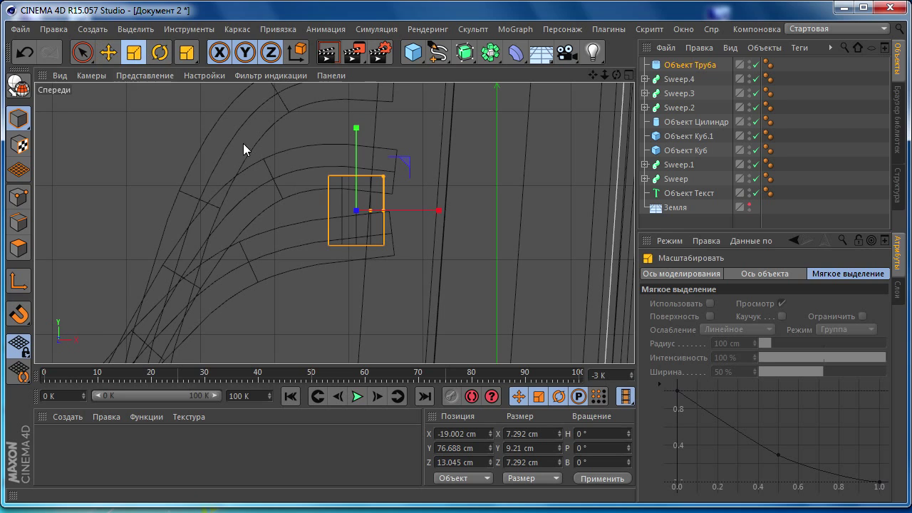
Rotate the tube -90° on B and position it on the cable end.
key("r")
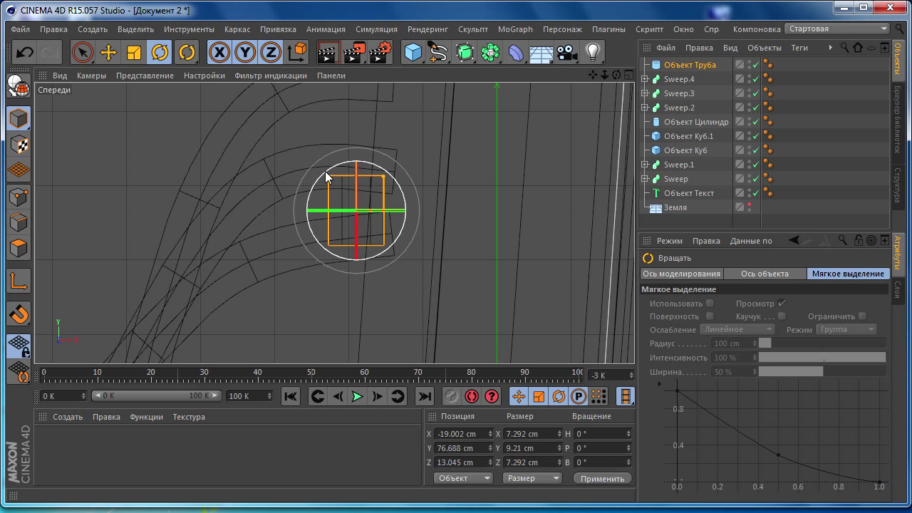
left_click_drag(325, 177, 313, 250)
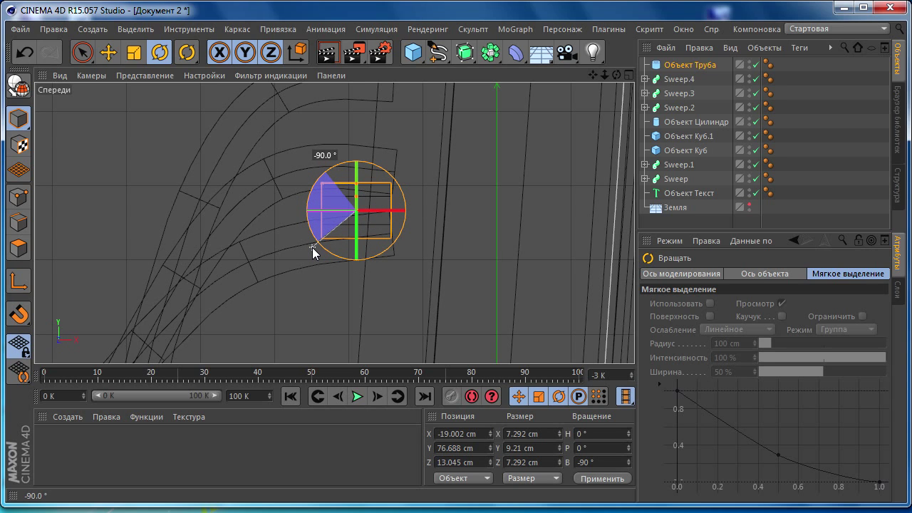
left_click_drag(316, 227, 320, 247)
key("e")
left_click_drag(280, 205, 316, 209)
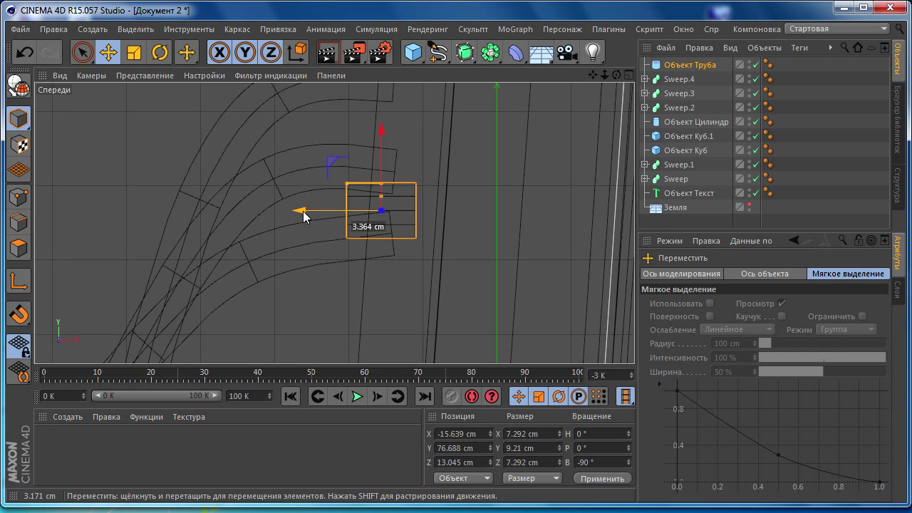
mouse_move(387, 132)
left_mouse_down()
mouse_move(390, 165)
mouse_move(389, 152)
left_mouse_up()
left_click_drag(311, 235, 294, 237)
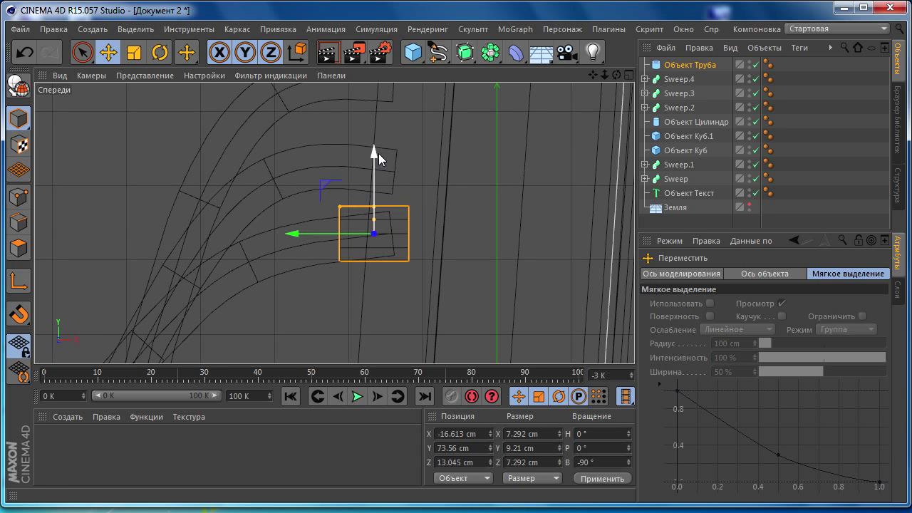
left_click_drag(378, 155, 377, 159)
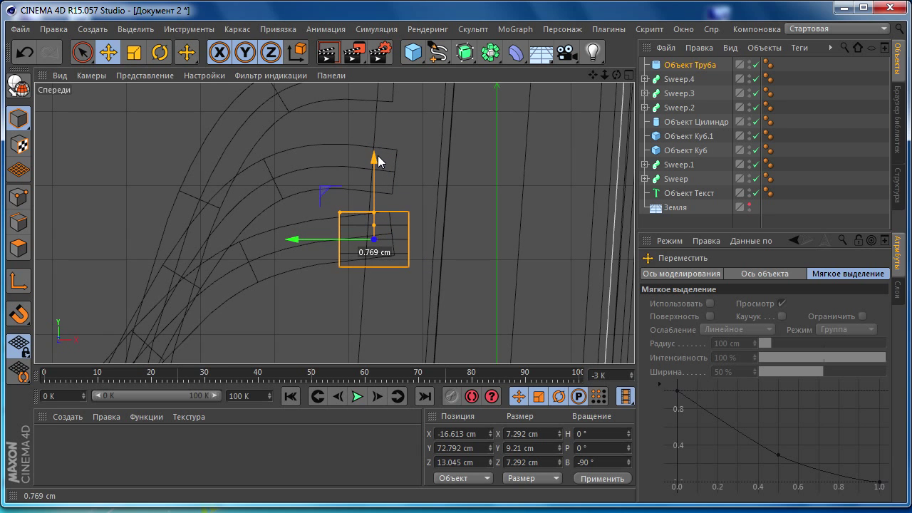
Scale the tube up so it sleeves the cable end.
middle_click(364, 241)
middle_click(200, 129)
mouse_move(271, 264)
left_mouse_down("alt")
mouse_move(217, 278)
mouse_move(135, 257)
left_mouse_up("alt")
left_click(133, 52)
mouse_move(235, 214)
left_mouse_down()
mouse_move(272, 209)
mouse_move(235, 245)
mouse_move(114, 248)
mouse_move(182, 263)
mouse_move(183, 228)
mouse_move(173, 230)
mouse_move(251, 251)
left_mouse_up()
scroll(242, 270, "up", 3)
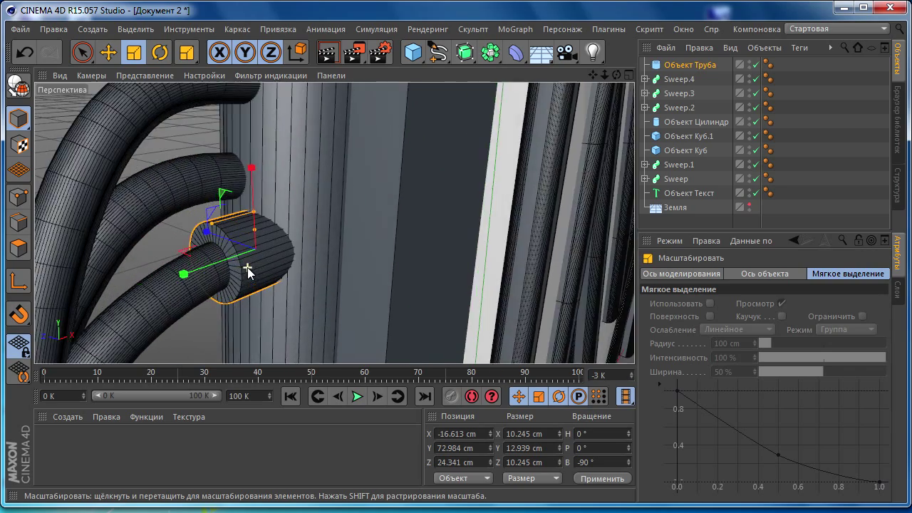
scroll(242, 271, "up", 3)
scroll(243, 270, "up", 2)
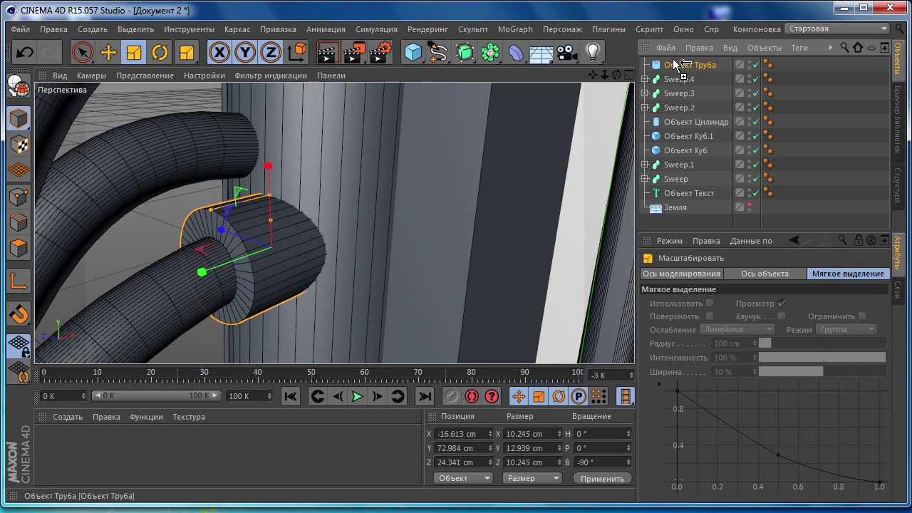
Duplicate the ring twice, moving Объект Труба.1 and Объект Труба.2 onto the other cable ends.
left_click_drag(672, 71, 677, 63, "ctrl")
left_click(109, 52)
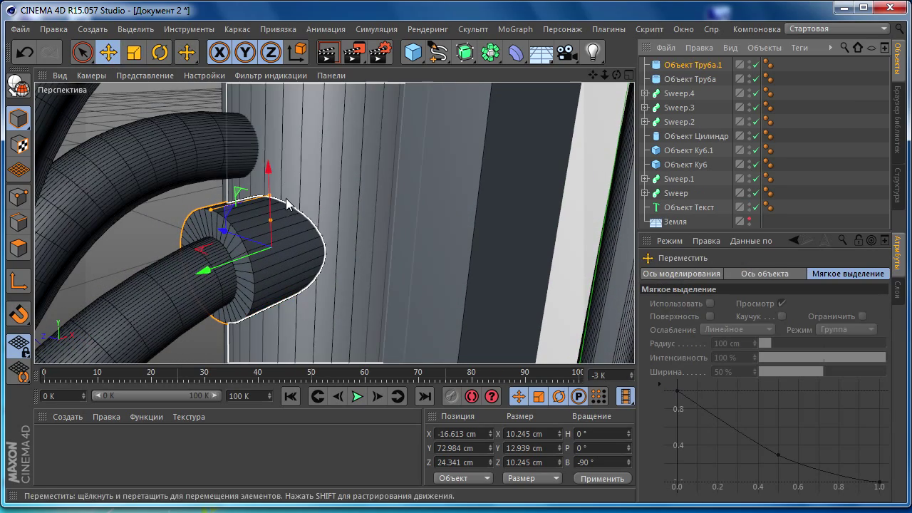
mouse_move(253, 214)
left_mouse_down("alt")
mouse_move(260, 277)
mouse_move(261, 153)
left_mouse_up("alt")
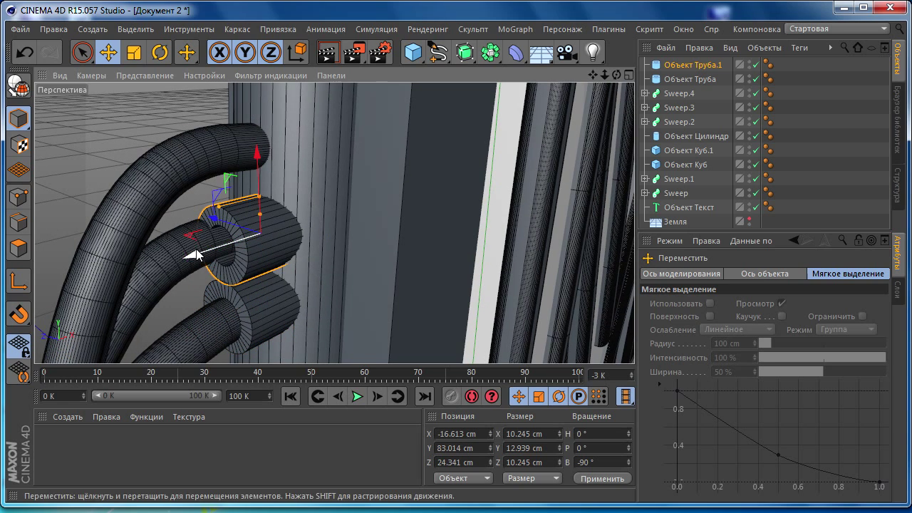
mouse_move(220, 223)
left_mouse_down()
mouse_move(214, 218)
mouse_move(235, 239)
mouse_move(232, 256)
mouse_move(241, 199)
mouse_move(206, 189)
mouse_move(197, 100)
mouse_move(197, 109)
left_mouse_up()
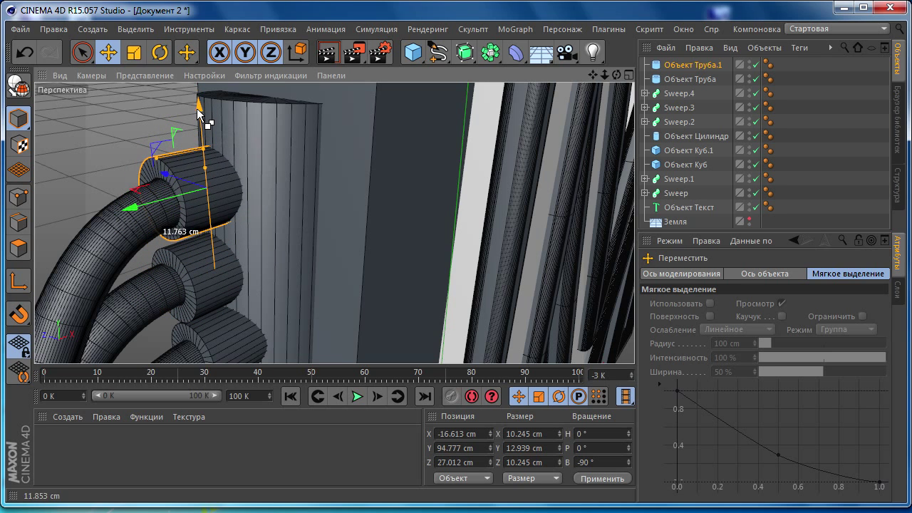
mouse_move(162, 178)
left_mouse_down()
mouse_move(183, 241)
mouse_move(242, 216)
mouse_move(258, 219)
mouse_move(91, 272)
mouse_move(342, 229)
mouse_move(363, 188)
mouse_move(268, 261)
mouse_move(183, 255)
mouse_move(257, 228)
left_mouse_up()
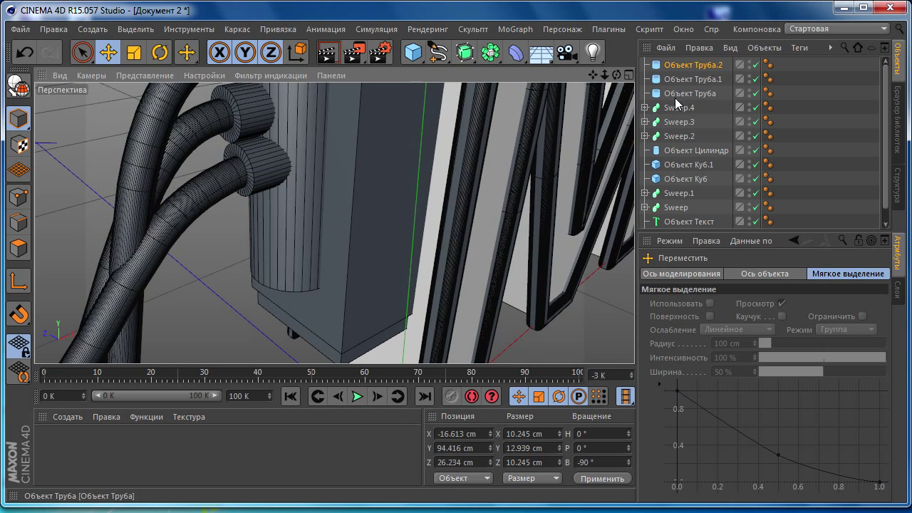
left_click(647, 107)
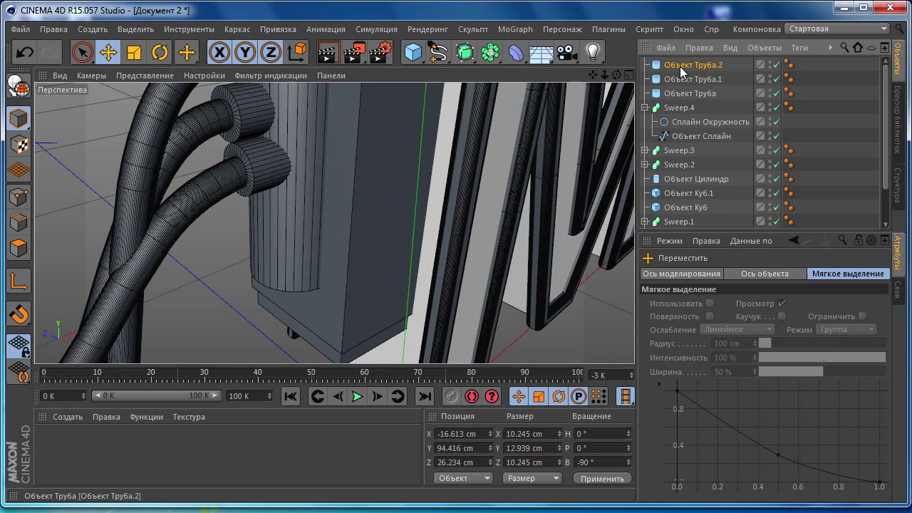
Parent Объект Труба.1 under Sweep.4, placed after its splines.
left_click(646, 107)
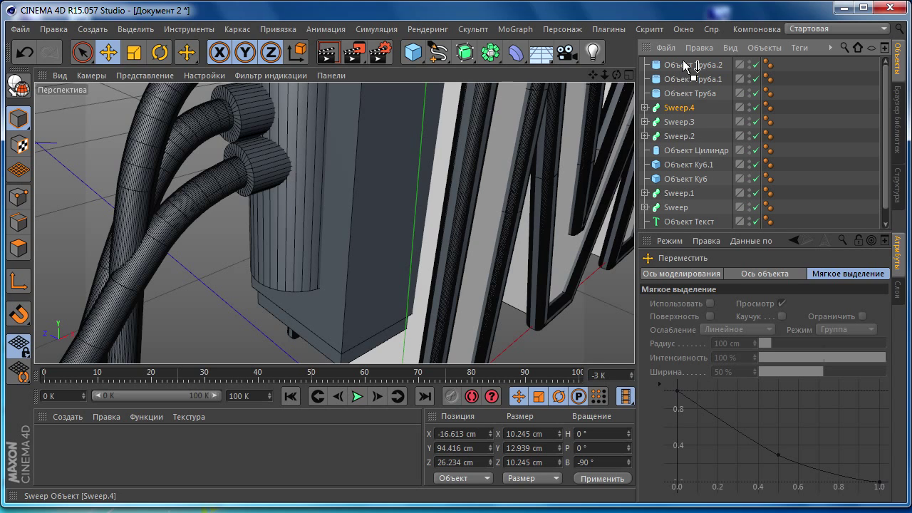
left_click_drag(686, 65, 680, 70)
left_click_drag(299, 185, 342, 163, "alt")
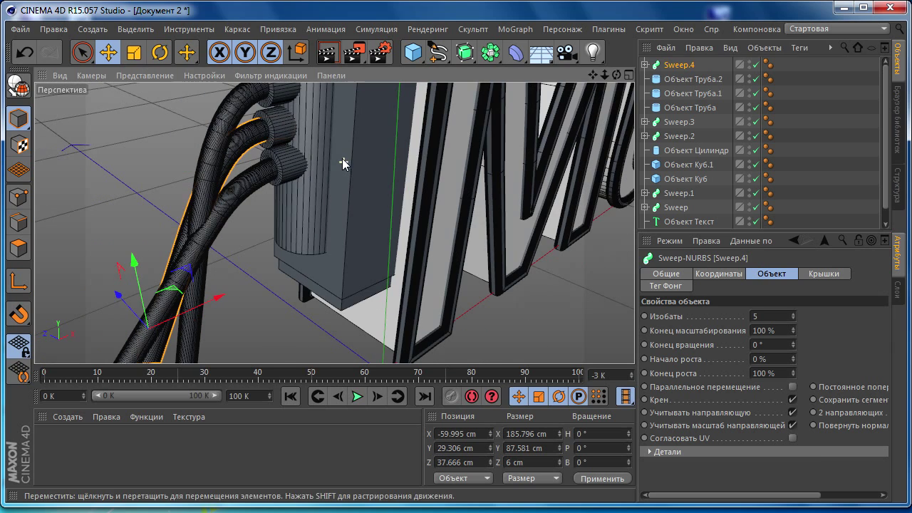
left_click(677, 92)
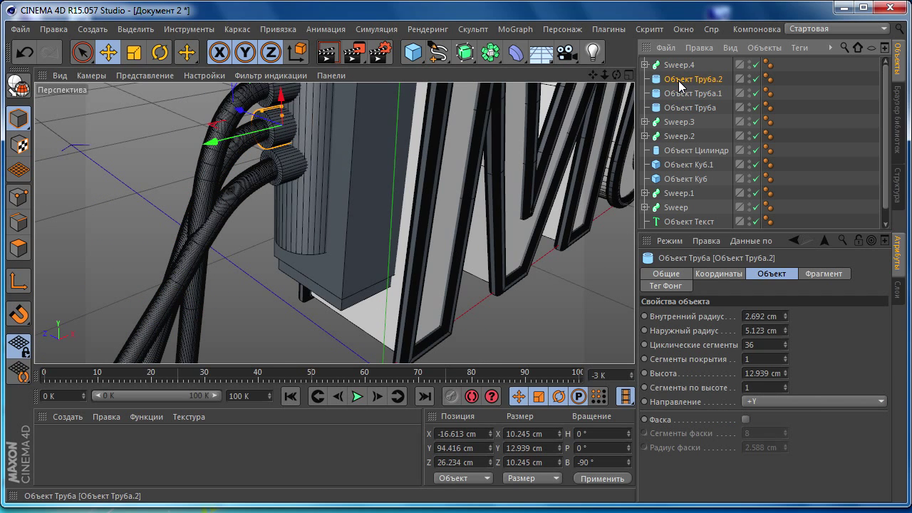
left_click_drag(677, 100, 682, 70)
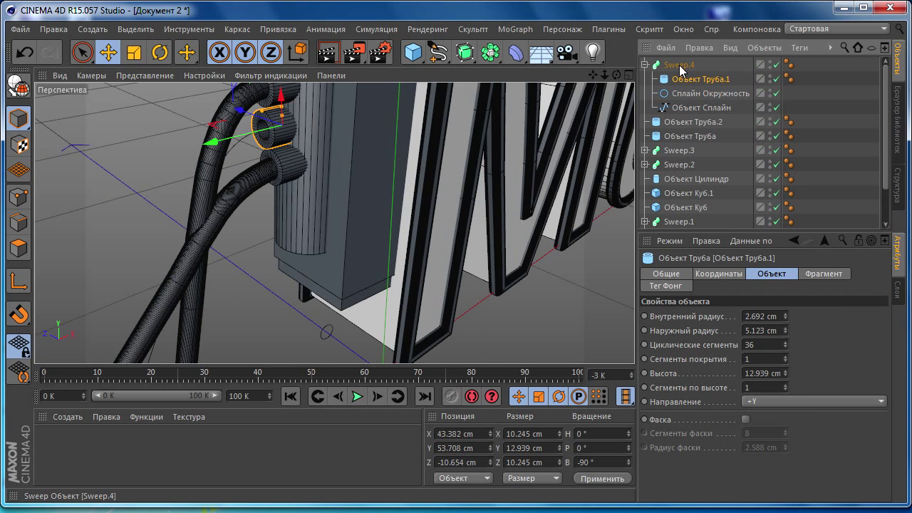
key("ctrl+z")
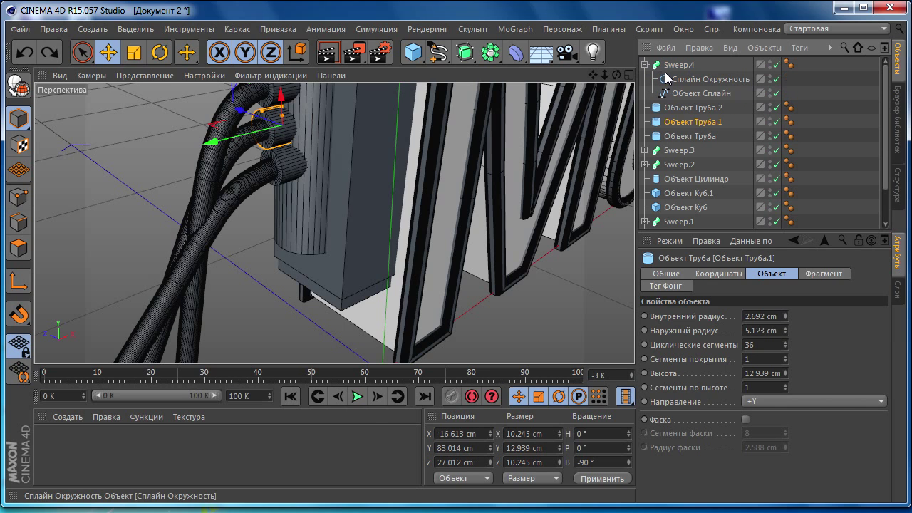
left_click_drag(679, 99, 677, 100)
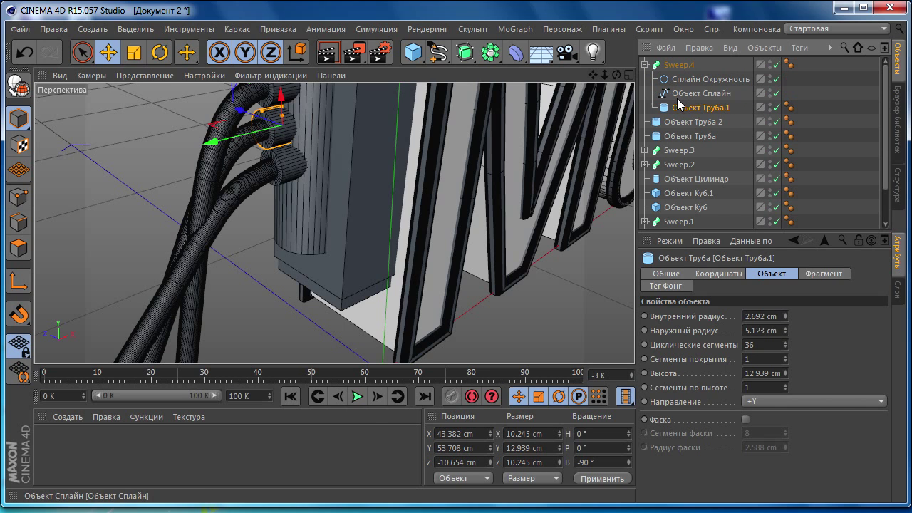
left_click(645, 65)
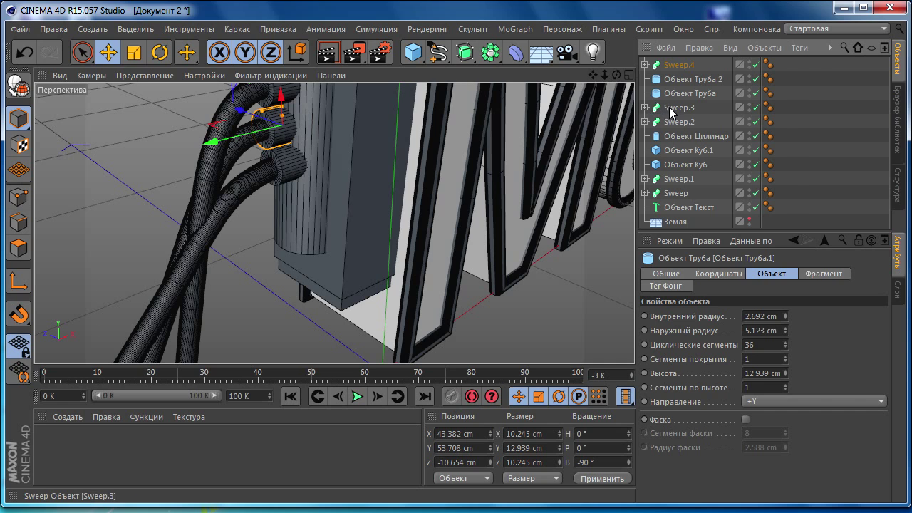
Put Объект Труба.2 inside Sweep.3 and Объект Труба inside Sweep.2.
left_click(646, 108)
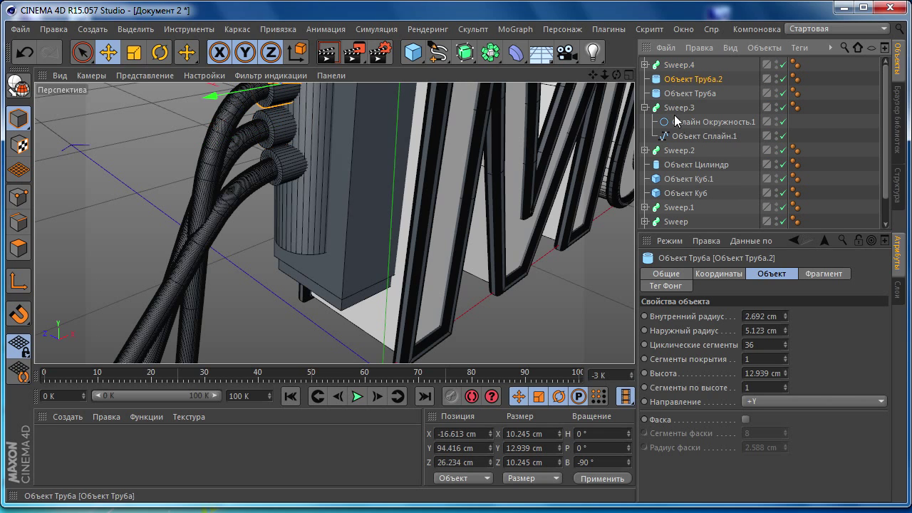
left_click(678, 110)
left_click(681, 81)
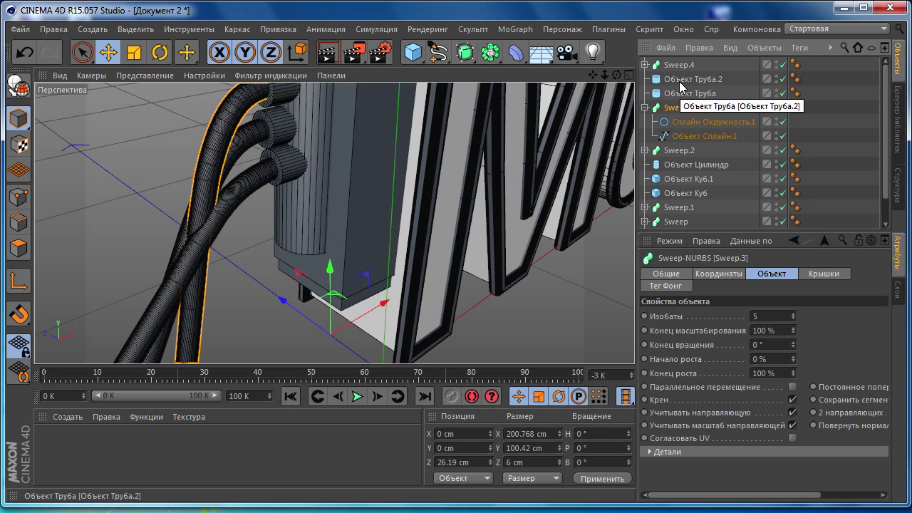
left_click_drag(689, 147, 689, 149)
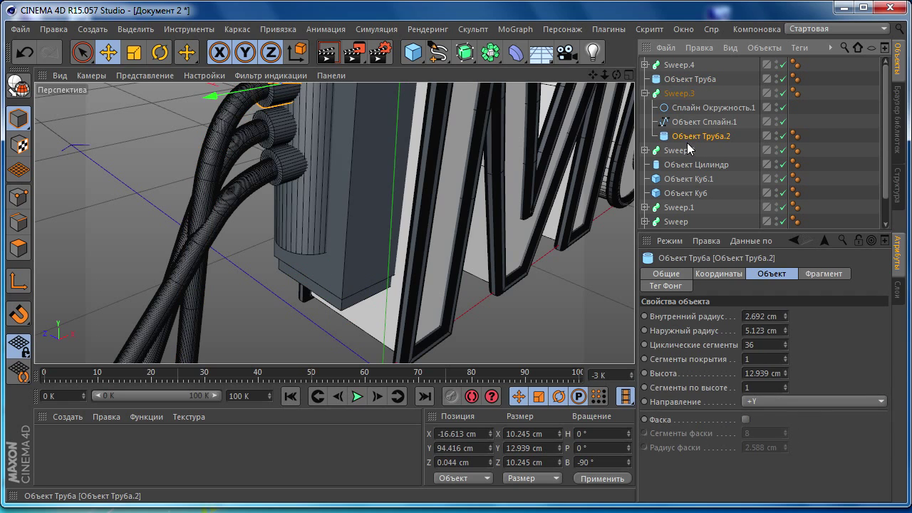
left_click(646, 94)
left_click(644, 107)
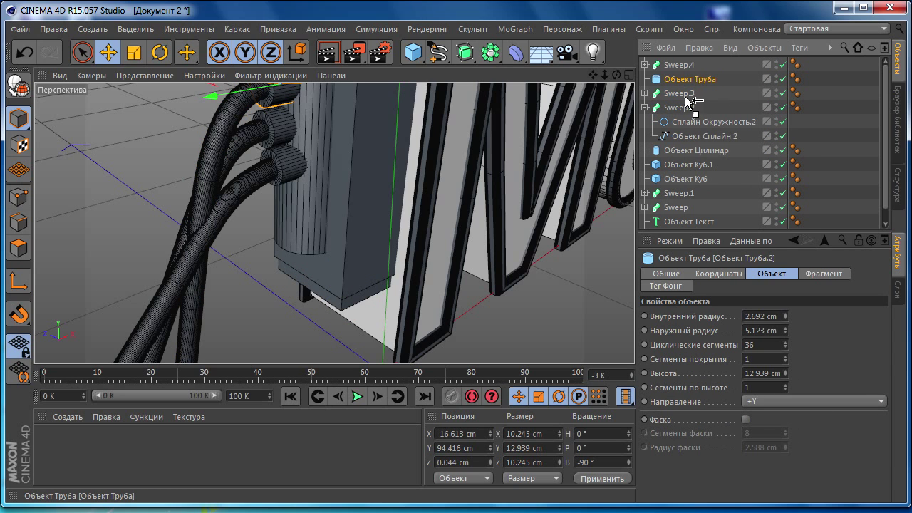
left_click_drag(680, 146, 681, 146)
Check the Sweep.2, Sweep.3 and Sweep.4 cables and push Sweep.4 slightly further along Z.
left_click(645, 108)
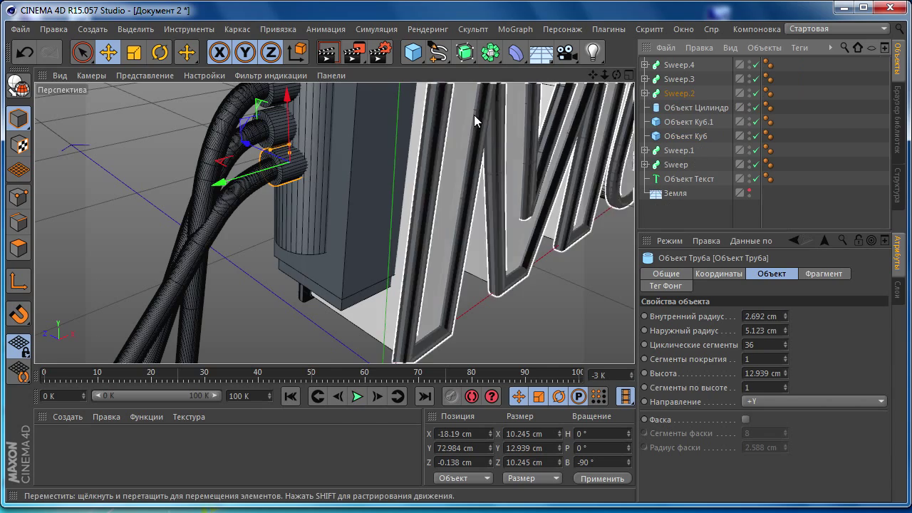
left_click_drag(476, 116, 427, 142, "alt")
left_click(679, 93)
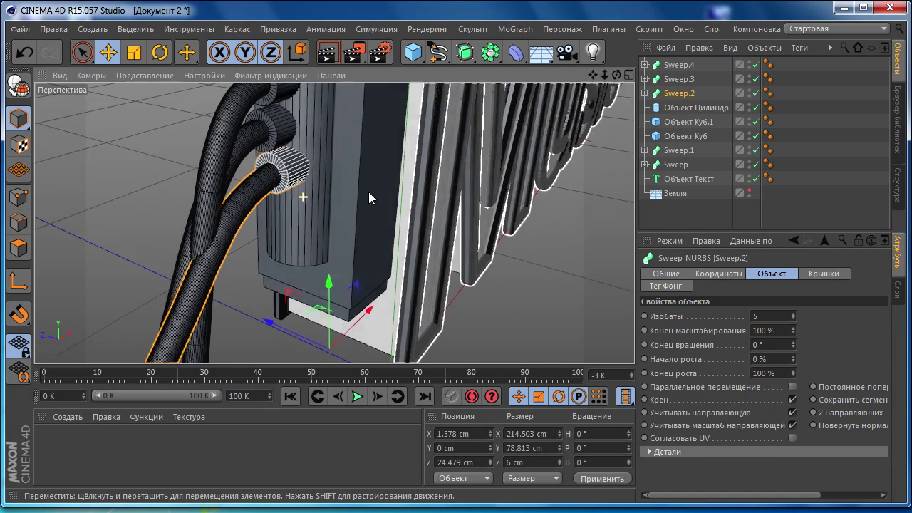
left_click_drag(369, 192, 268, 335, "alt")
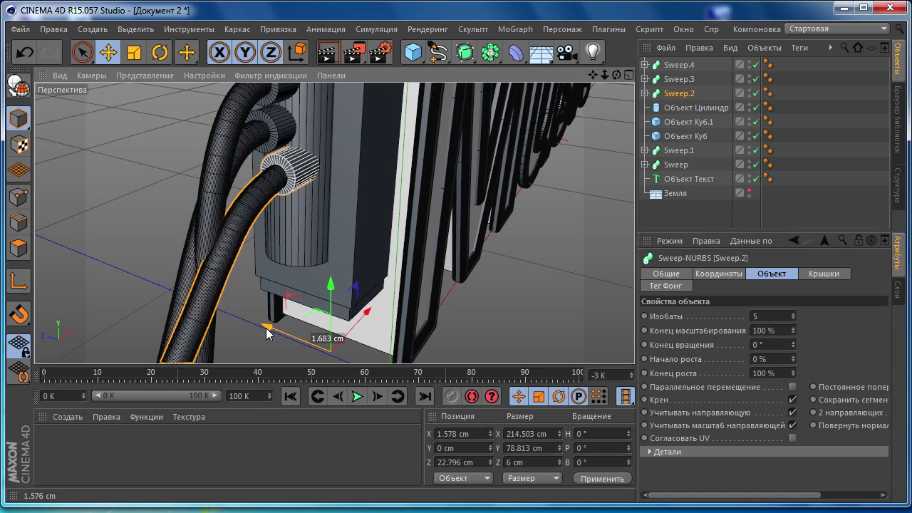
left_click(679, 79)
mouse_move(332, 180)
left_mouse_down("alt")
mouse_move(439, 206)
mouse_move(340, 200)
left_mouse_up("alt")
left_click(679, 64)
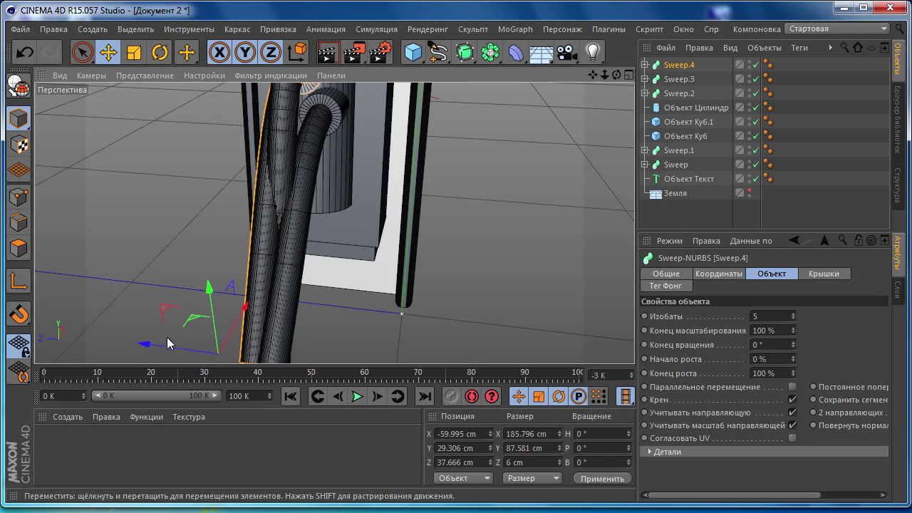
mouse_move(166, 337)
left_mouse_down()
mouse_move(146, 345)
mouse_move(335, 218)
mouse_move(348, 236)
mouse_move(198, 242)
mouse_move(373, 226)
mouse_move(284, 220)
mouse_move(356, 214)
left_mouse_up()
left_click(378, 171)
mouse_move(570, 204)
left_mouse_down("alt")
mouse_move(513, 285)
mouse_move(495, 290)
mouse_move(503, 267)
mouse_move(472, 259)
mouse_move(465, 223)
mouse_move(406, 268)
left_mouse_up("alt")
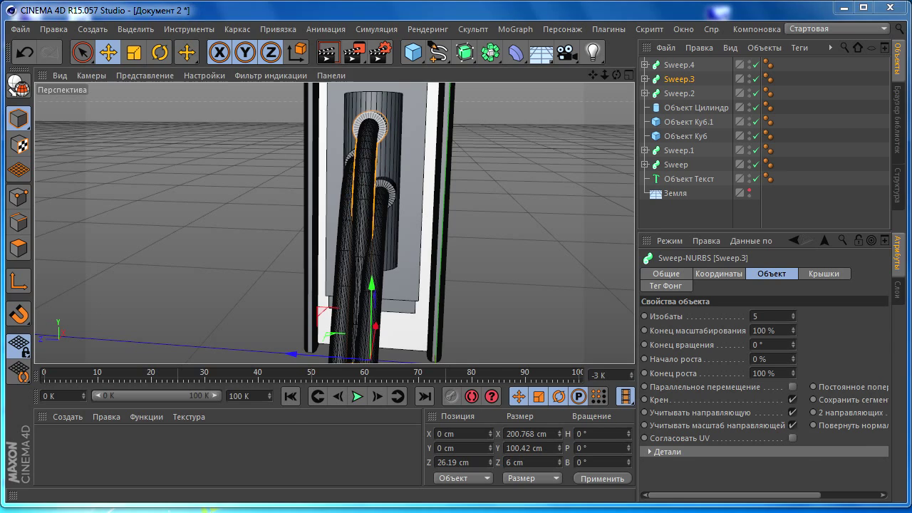
Bring up the Music.jpg reference render in Windows Photo Viewer and zoom in on it.
left_click(209, 319)
scroll(252, 315, "up", 3)
scroll(205, 261, "up", 2)
scroll(205, 260, "up", 1)
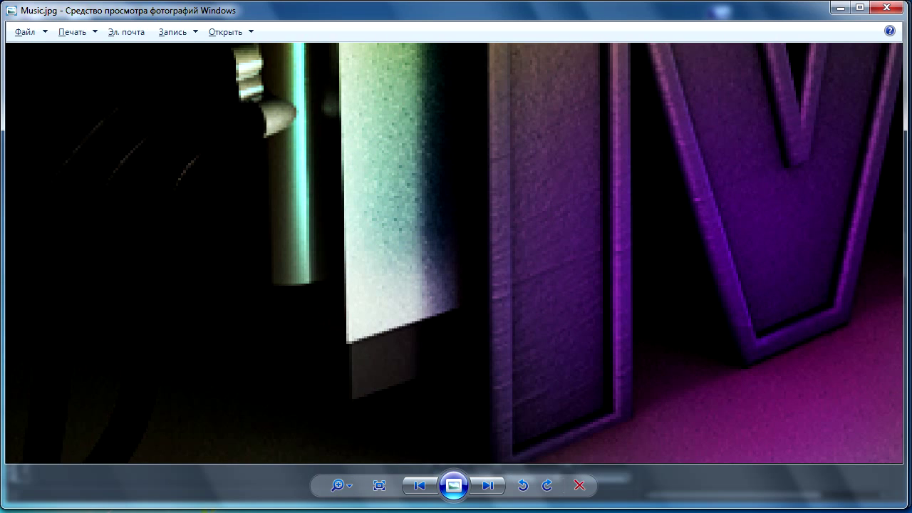
scroll(277, 303, "down", 3)
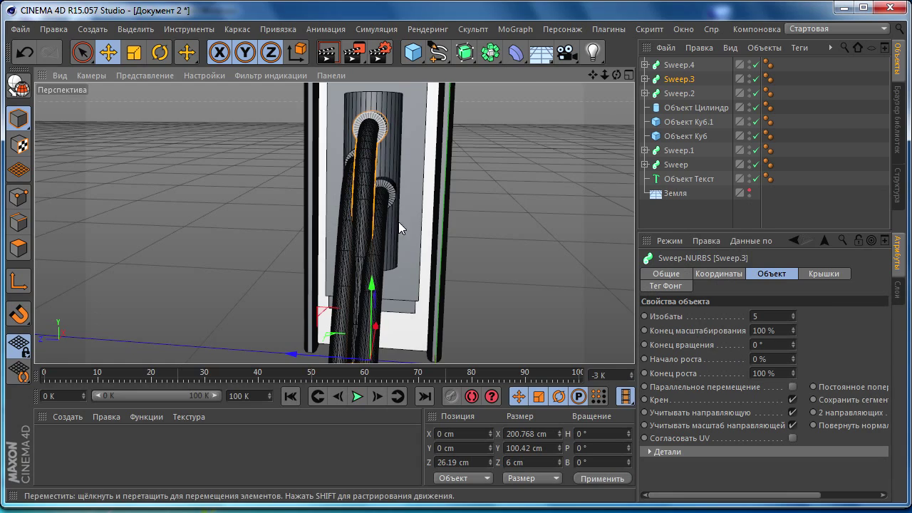
Orbit past the cables and cable box to a frontal view of Music, with nothing selected.
mouse_move(398, 222)
left_mouse_down("alt")
mouse_move(198, 254)
mouse_move(251, 264)
left_mouse_up("alt")
right_click_drag(250, 264, 324, 237, "alt")
mouse_move(323, 237)
left_mouse_down("alt")
mouse_move(308, 309)
mouse_move(329, 195)
mouse_move(188, 295)
mouse_move(347, 240)
mouse_move(294, 223)
mouse_move(280, 258)
mouse_move(471, 257)
left_mouse_up("alt")
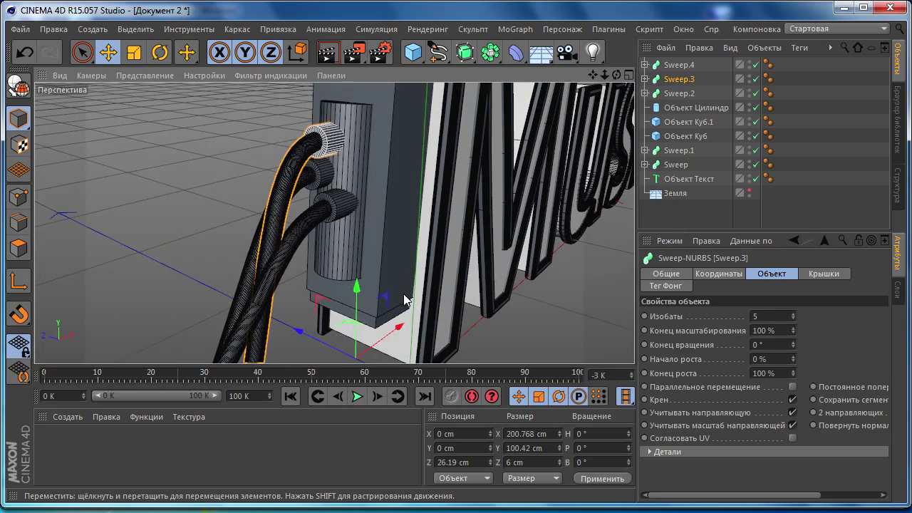
mouse_move(404, 299)
left_mouse_down("alt")
mouse_move(498, 240)
mouse_move(367, 253)
left_mouse_up("alt")
left_click_drag(270, 250, 217, 228, "alt")
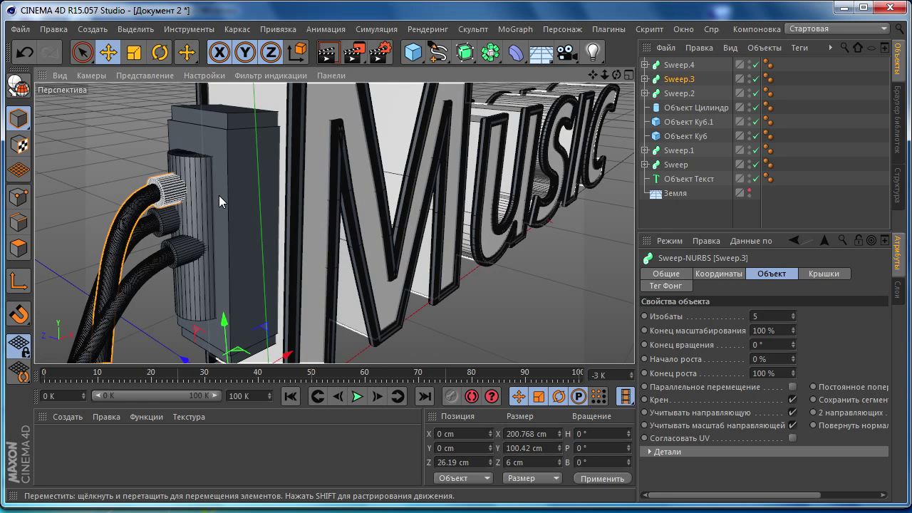
left_click(586, 233)
mouse_move(373, 179)
left_mouse_down("alt")
mouse_move(418, 201)
mouse_move(399, 214)
mouse_move(424, 180)
left_mouse_up("alt")
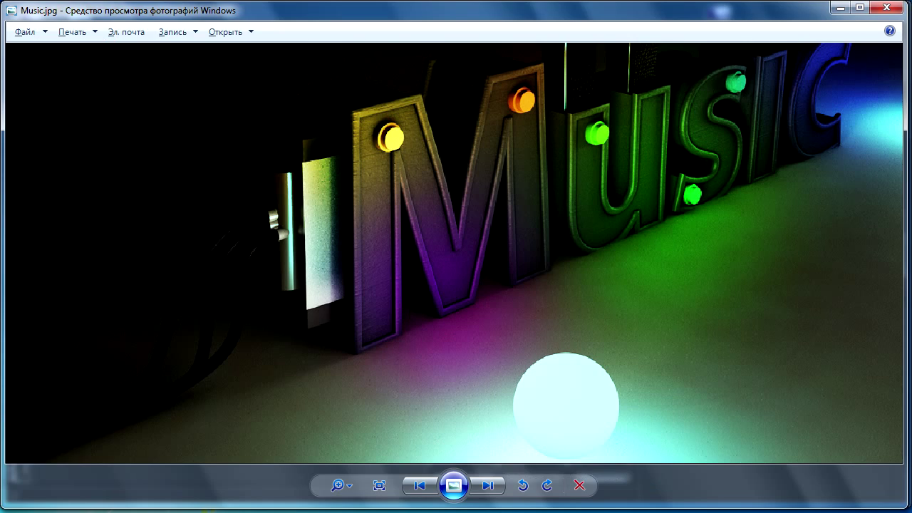
scroll(482, 277, "down", 3)
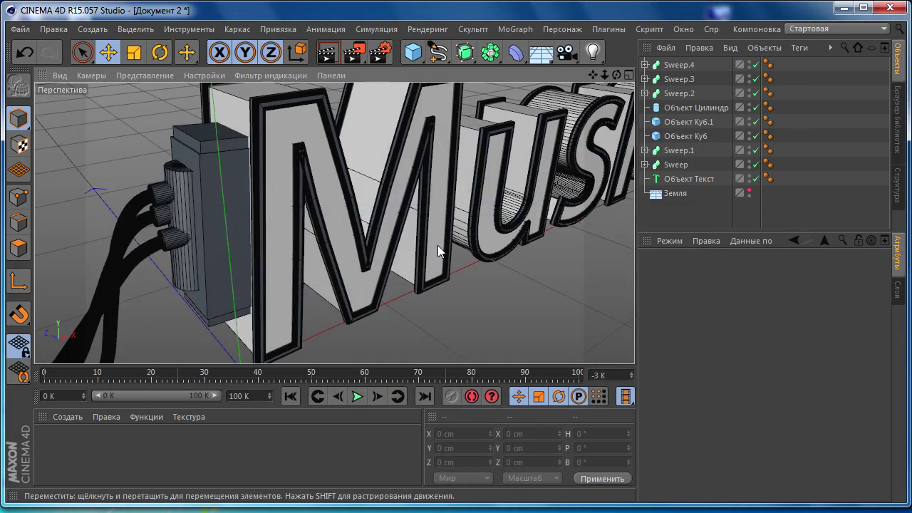
Enable Фаска on Объект Куб6 and set its bevel size to 1 cm.
mouse_move(437, 245)
left_mouse_down("alt")
mouse_move(334, 307)
mouse_move(282, 247)
mouse_move(272, 197)
mouse_move(257, 197)
left_mouse_up("alt")
left_click(208, 212)
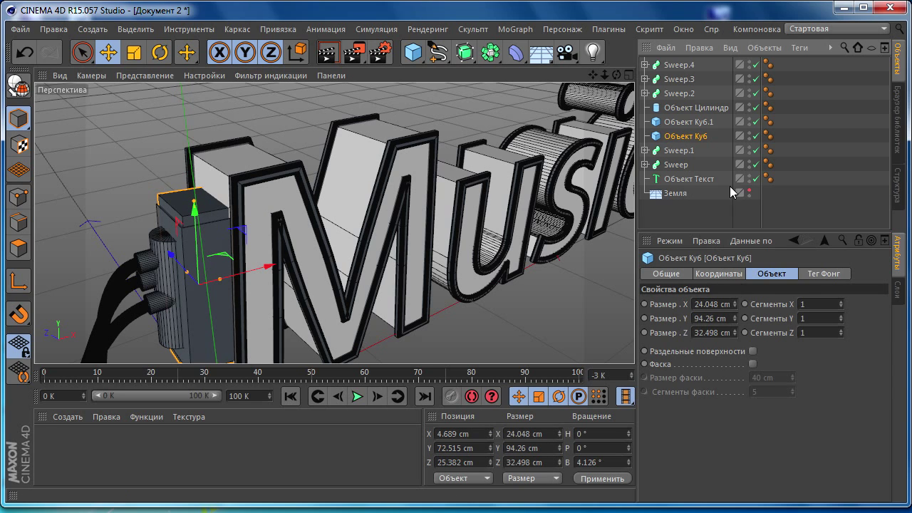
left_click(753, 364)
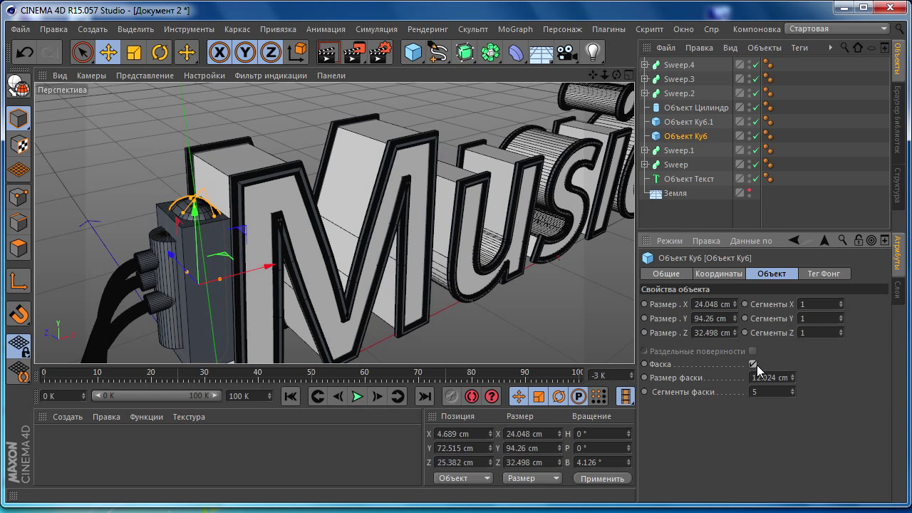
left_click_drag(792, 379, 792, 385)
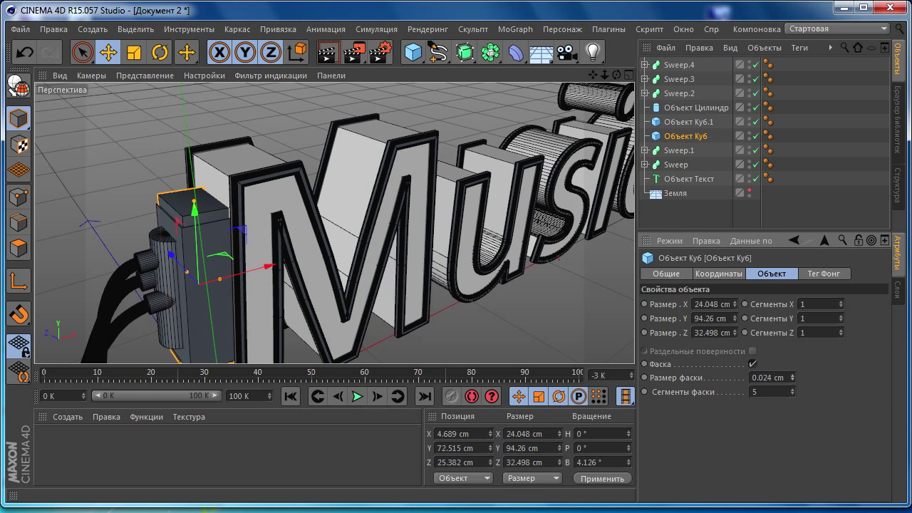
type("1")
key("Return")
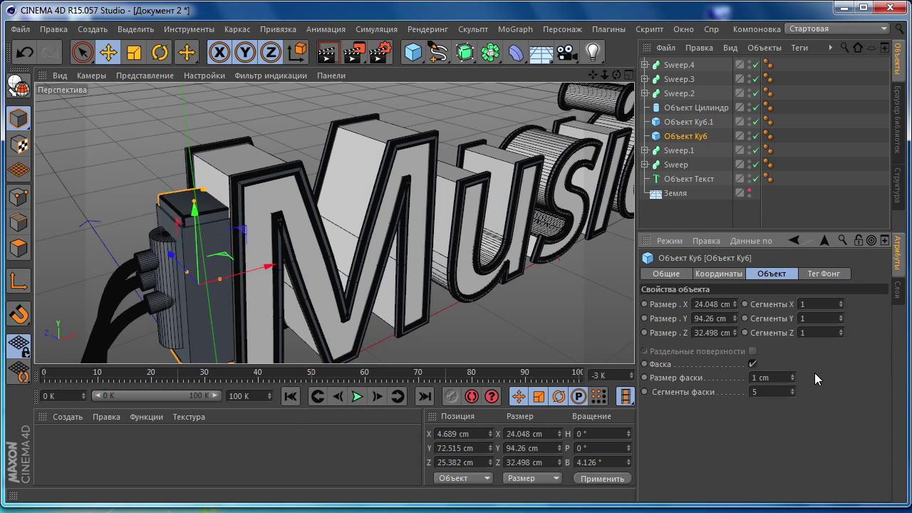
Preview the bevelled box in smooth shading, then switch back to shading with lines.
mouse_move(616, 75)
left_mouse_down()
mouse_move(157, 80)
mouse_move(174, 77)
left_mouse_up()
left_click(153, 77)
left_click(156, 93)
left_click(174, 77)
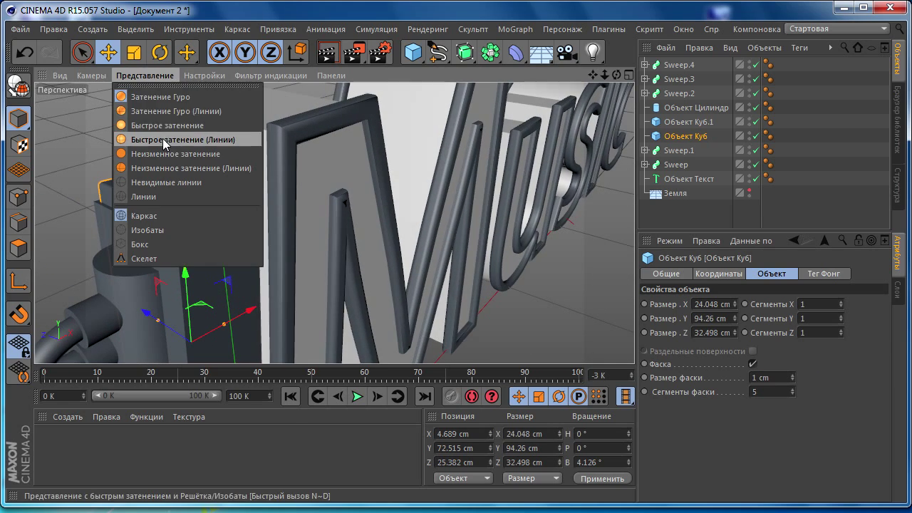
left_click(153, 136)
left_click_drag(340, 235, 283, 240, "alt")
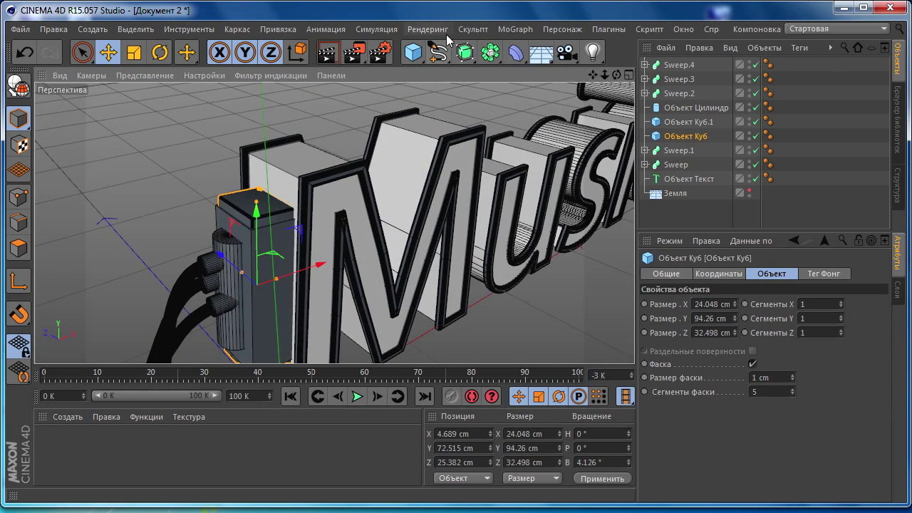
Add a cylinder, turn it 90° on P, and shrink it to about a third.
left_click_drag(419, 57, 780, 71)
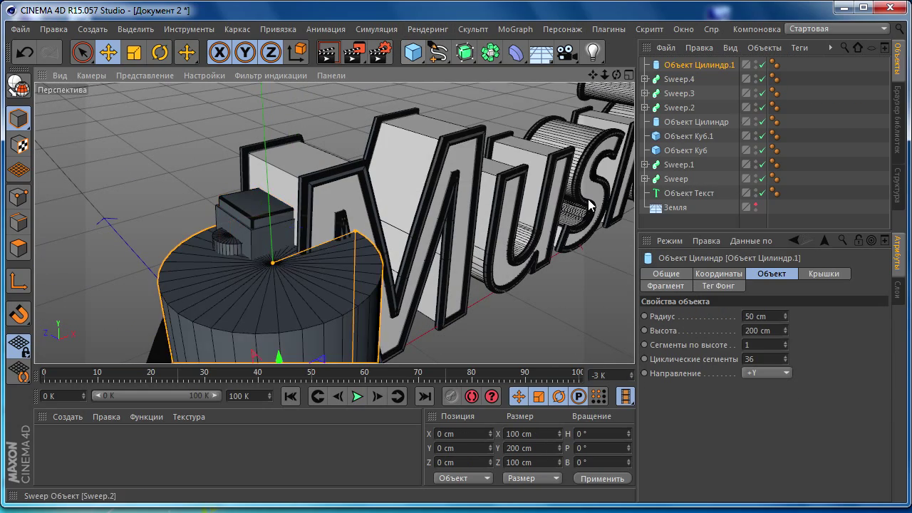
mouse_move(335, 235)
left_mouse_down("alt")
mouse_move(278, 241)
mouse_move(327, 325)
mouse_move(317, 301)
left_mouse_up("alt")
left_click(159, 52)
left_click(109, 54)
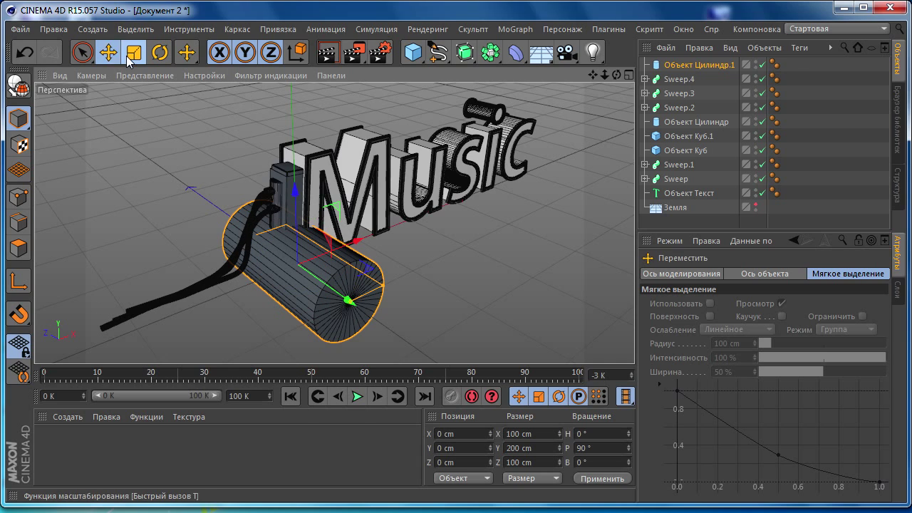
left_click(133, 52)
mouse_move(235, 314)
left_mouse_down()
mouse_move(144, 315)
mouse_move(235, 264)
left_mouse_up()
scroll(162, 109, "up", 5)
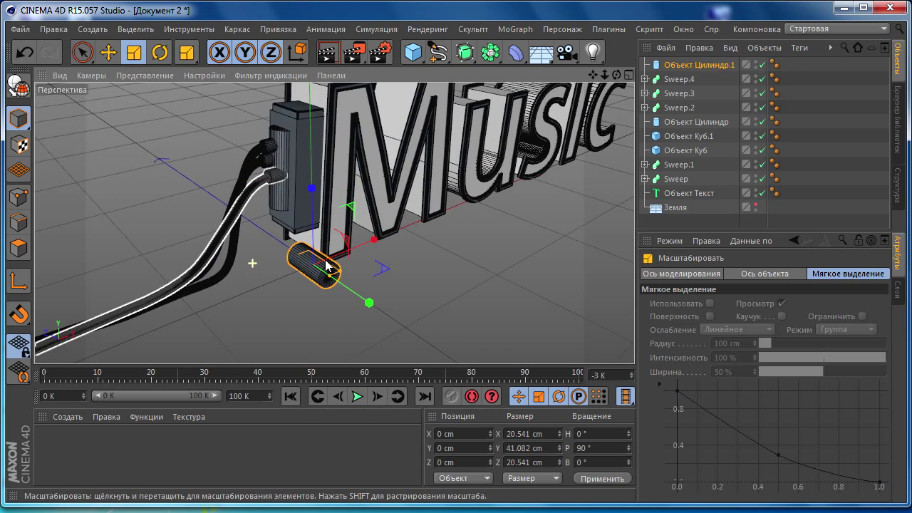
In the Front view, move the cylinder along X and up to the top of the M.
left_click(108, 52)
scroll(322, 250, "up", 2)
middle_click(322, 250)
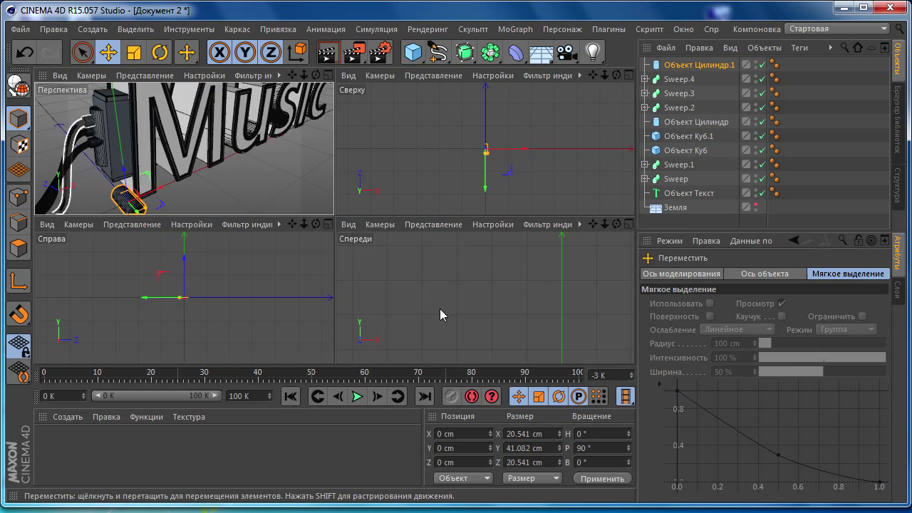
middle_click(440, 308)
scroll(335, 279, "down", 2)
scroll(387, 294, "down", 3)
scroll(288, 219, "down", 3)
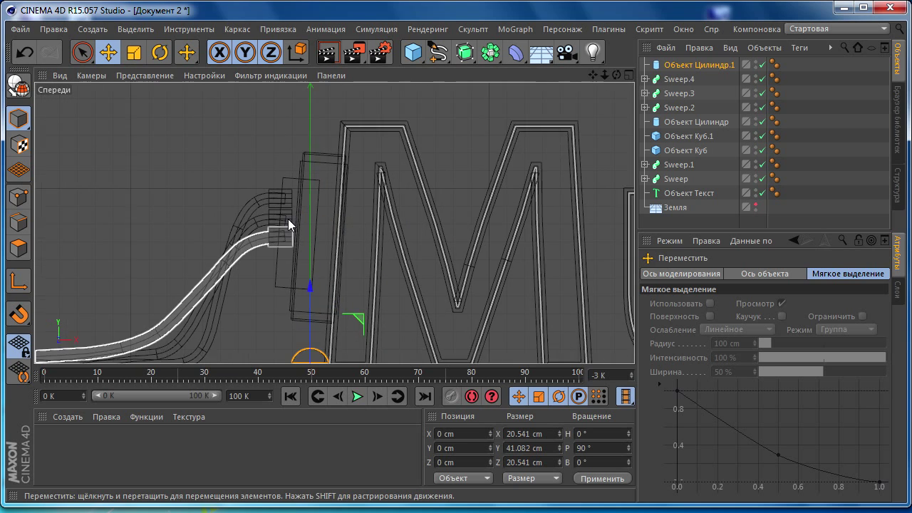
scroll(288, 218, "down", 2)
left_click_drag(395, 325, 436, 326)
left_click_drag(354, 232, 353, 102)
Fine-tune the cylinder's size on the M, then inspect it in the perspective view.
left_click(133, 51)
left_click_drag(403, 135, 321, 209)
scroll(353, 199, "up", 3)
scroll(334, 250, "up", 2)
key("e")
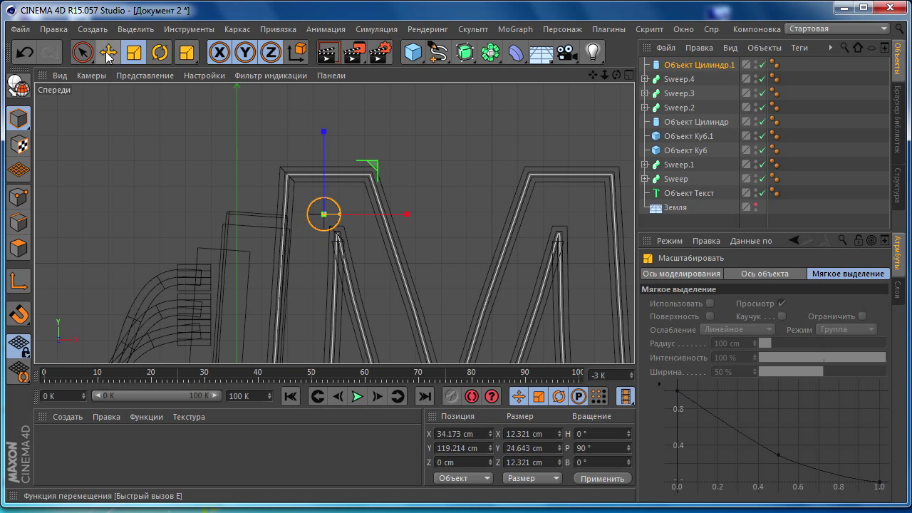
left_click(134, 51)
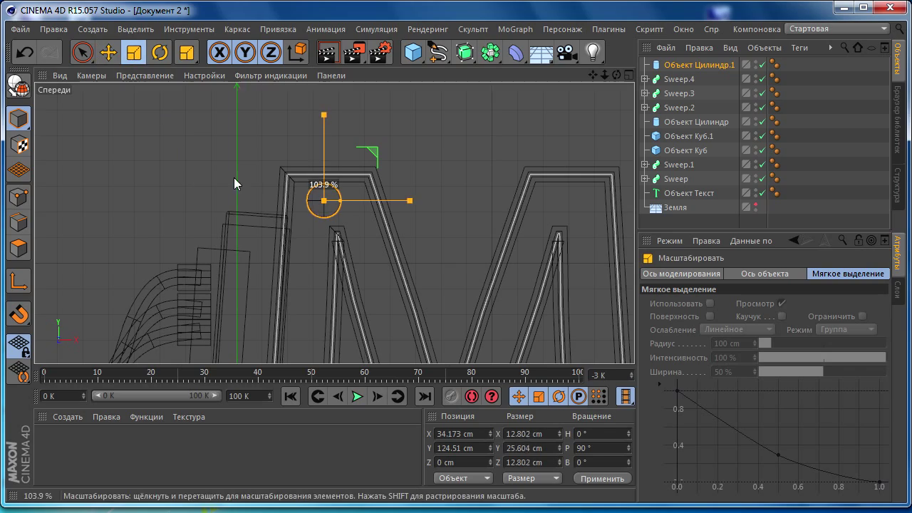
left_click_drag(234, 179, 187, 118)
middle_click(200, 150)
middle_click(204, 155)
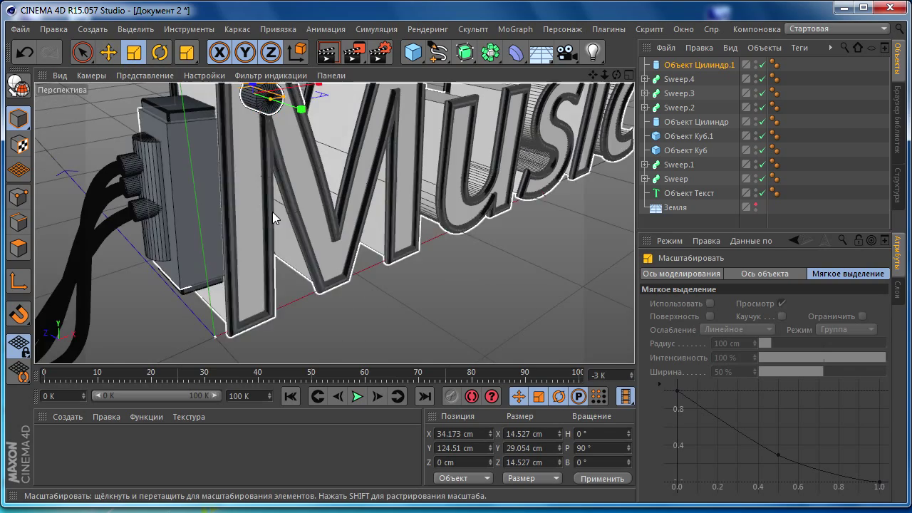
mouse_move(275, 214)
left_mouse_down("alt")
mouse_move(316, 326)
mouse_move(288, 214)
mouse_move(311, 214)
mouse_move(222, 227)
mouse_move(289, 225)
mouse_move(401, 189)
mouse_move(400, 151)
left_mouse_up("alt")
key("e")
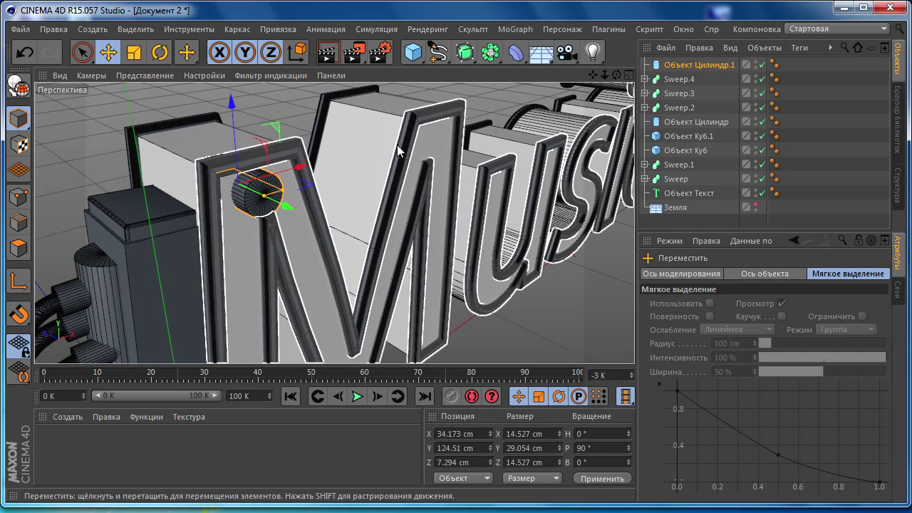
Select the lettering's Sweep, expand it, and pick its Сплайн Прямоугольник profile spline.
left_click(409, 137)
left_click(646, 180)
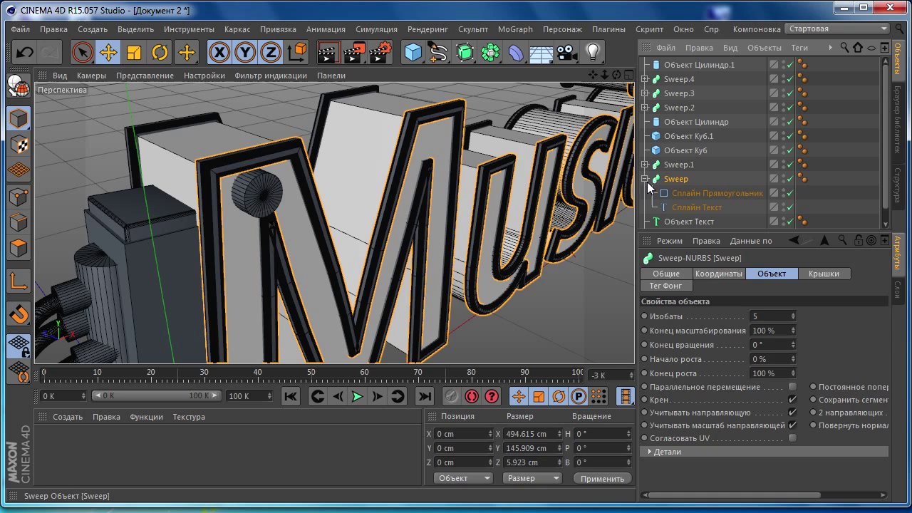
left_click(700, 193)
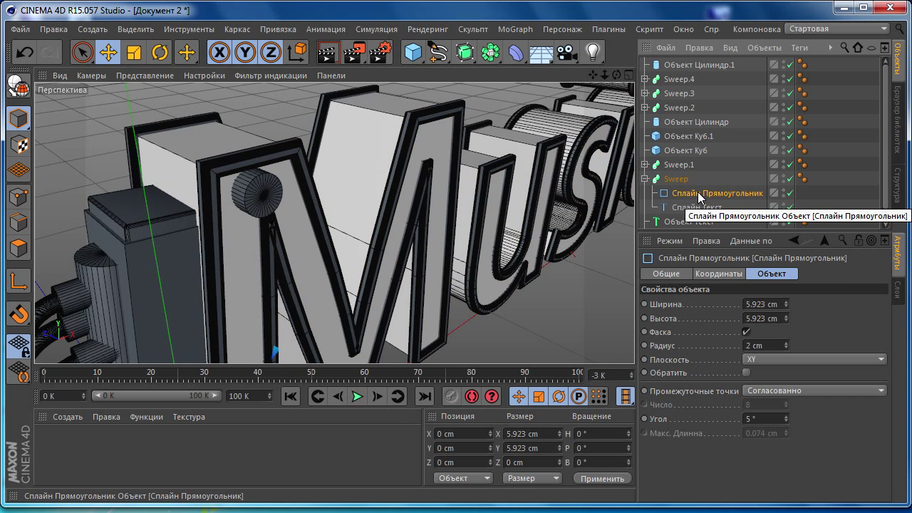
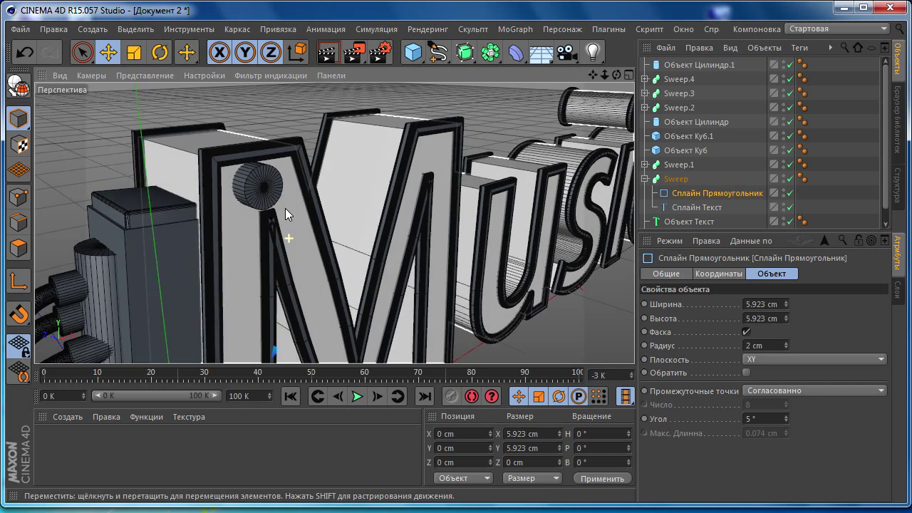
Duplicate the lamp cylinder on the M, shift the copy forward and scale it to about 79%.
left_click_drag(289, 212, 311, 231, "alt")
left_click(269, 198)
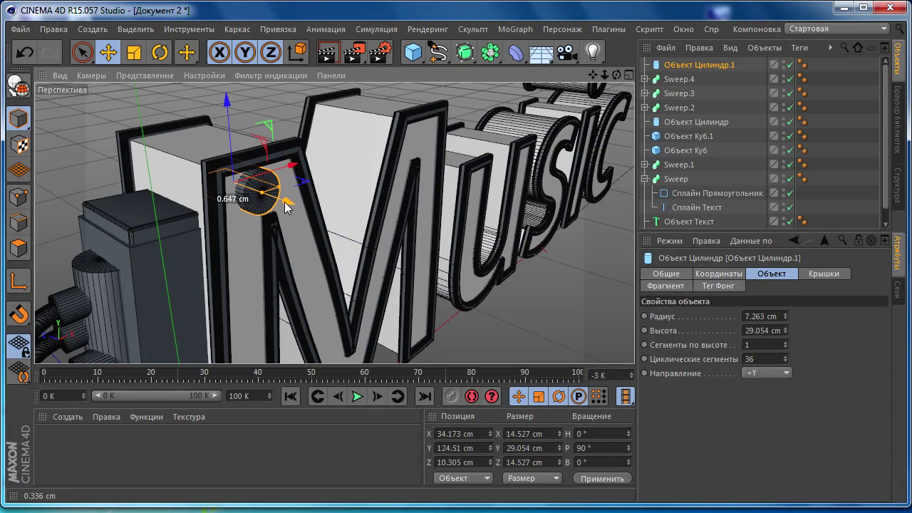
left_click_drag(284, 201, 291, 201)
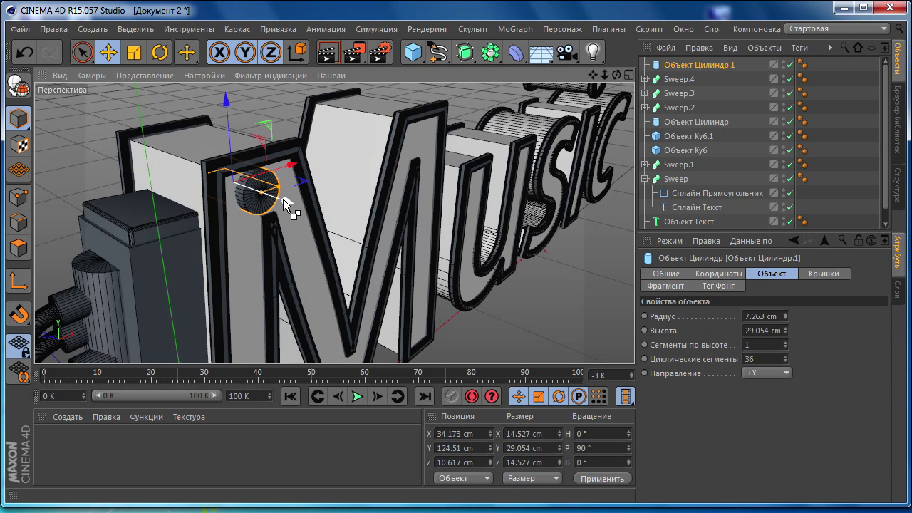
mouse_move(288, 201)
left_mouse_down("ctrl")
mouse_move(295, 207)
mouse_move(311, 188)
left_mouse_up("ctrl")
left_click(132, 55)
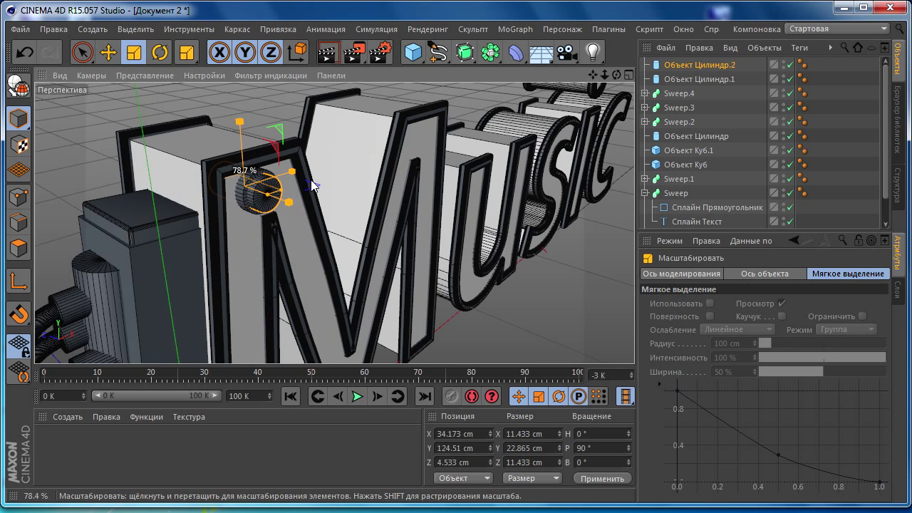
key("e")
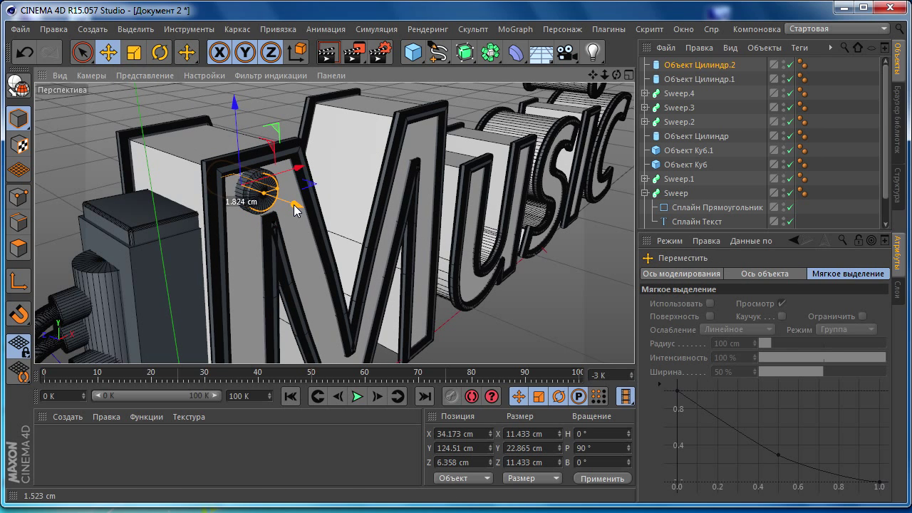
Adjust the smaller copy's depth inside the M, then select both lamp cylinders together.
scroll(288, 212, "up", 2)
scroll(287, 210, "up", 3)
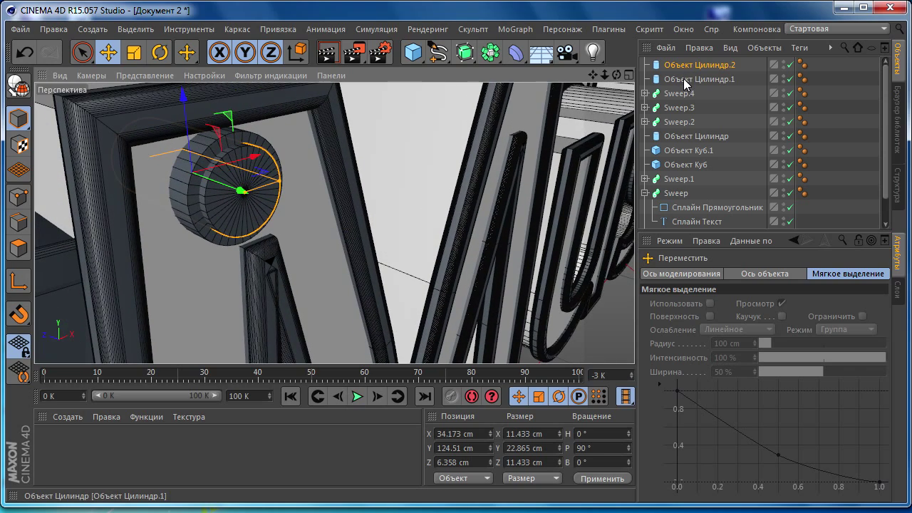
left_click(684, 79, "ctrl")
mouse_move(230, 189)
left_mouse_down()
mouse_move(206, 136)
mouse_move(196, 157)
left_mouse_up()
left_click(253, 204)
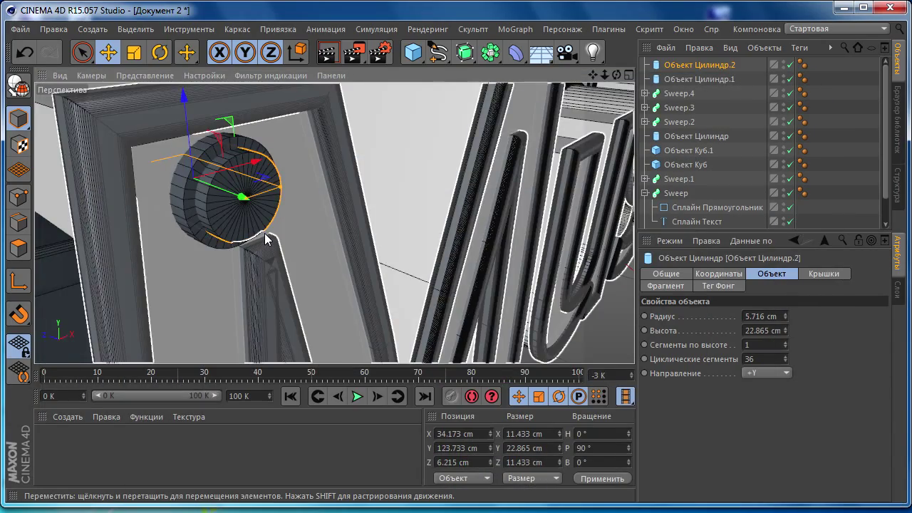
mouse_move(265, 232)
left_mouse_down("alt")
mouse_move(371, 240)
mouse_move(542, 128)
mouse_move(367, 241)
left_mouse_up("alt")
scroll(367, 240, "down", 1)
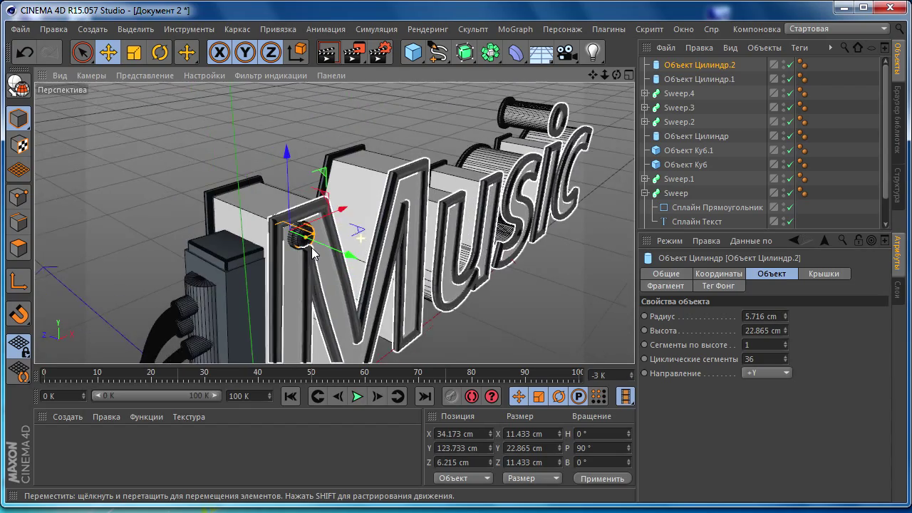
scroll(362, 230, "up", 1)
scroll(347, 232, "up", 1)
scroll(349, 233, "up", 1)
scroll(332, 230, "up", 1)
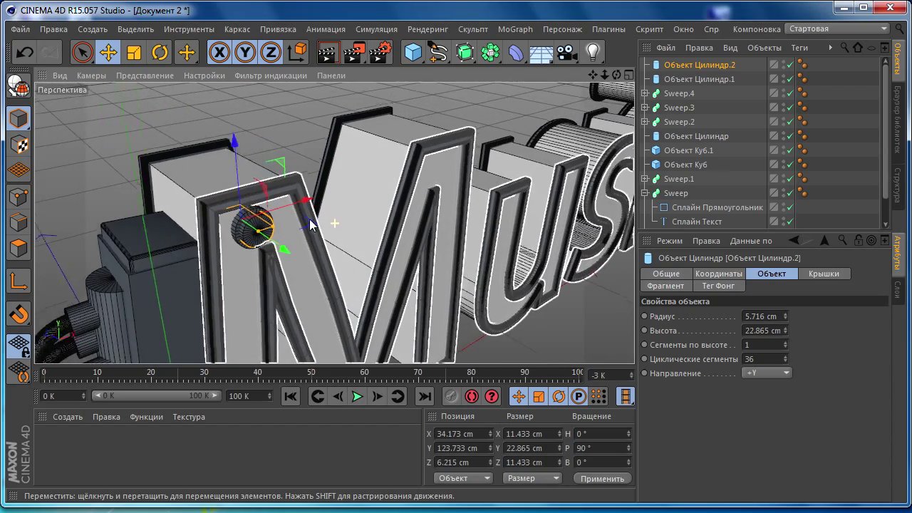
scroll(325, 224, "up", 2)
left_click(684, 75, "ctrl")
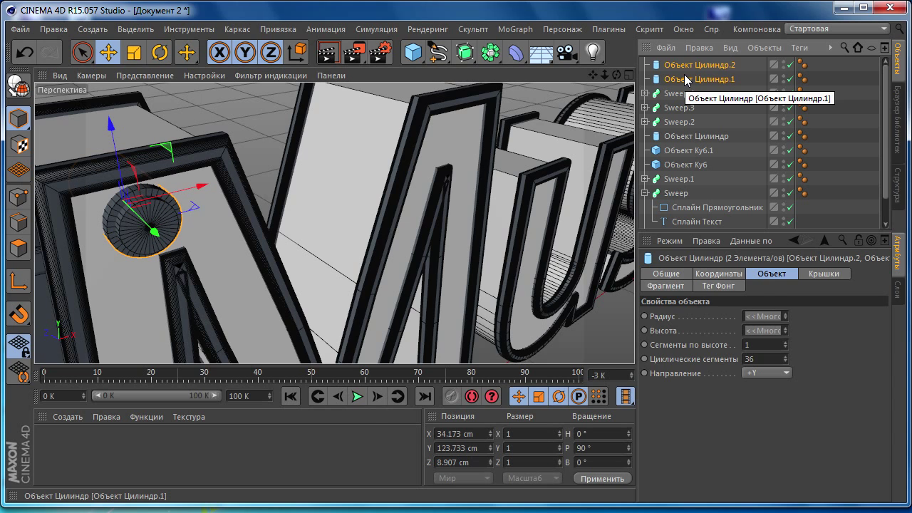
Group the two cylinders under a null with Alt+G and copy the lamp onto the next letters.
key("alt+g")
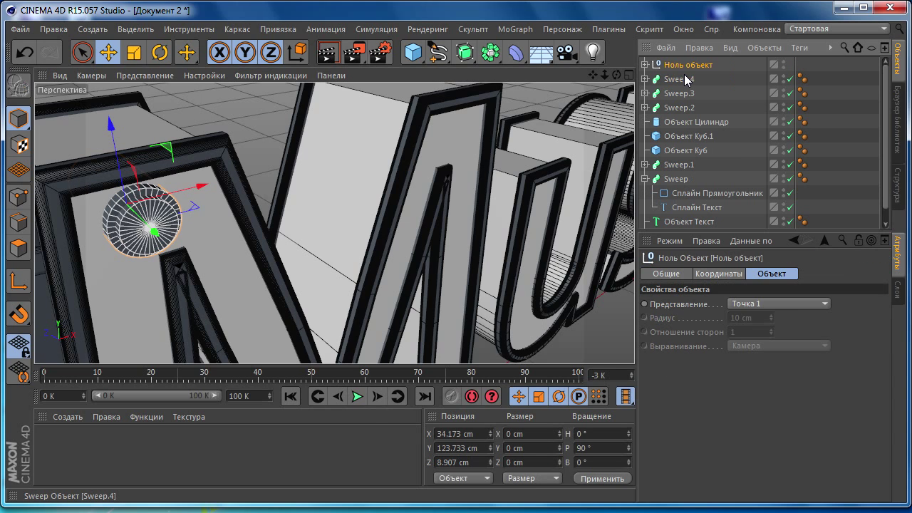
left_click_drag(217, 203, 171, 194, "alt")
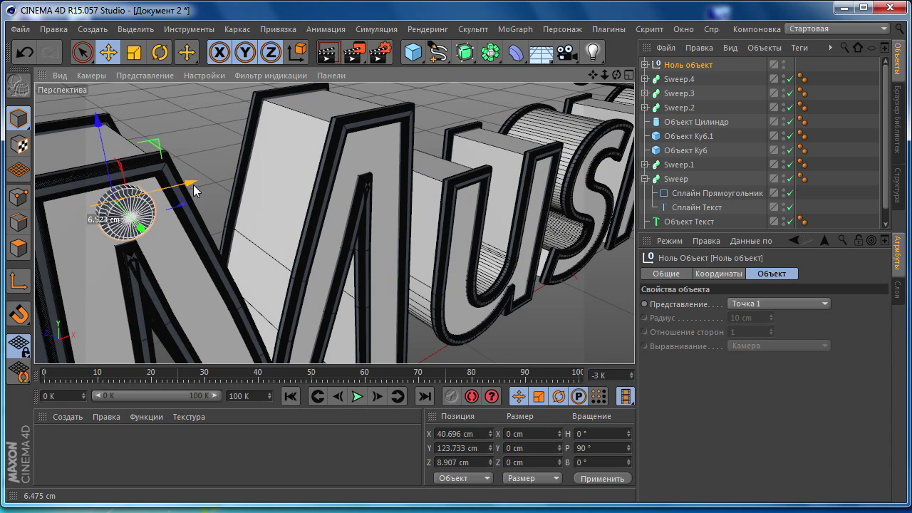
mouse_move(171, 194)
left_mouse_down("ctrl")
mouse_move(308, 175)
mouse_move(420, 173)
mouse_move(425, 202)
mouse_move(153, 98)
left_mouse_up("ctrl")
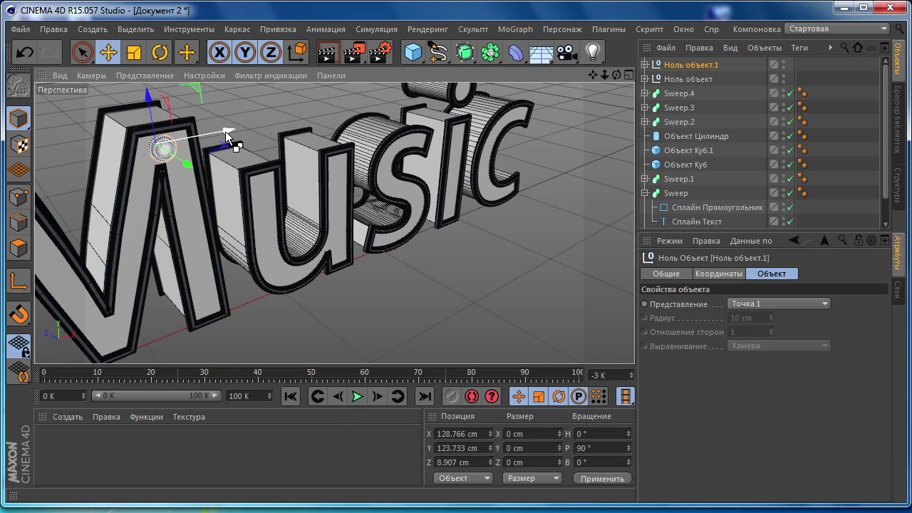
left_click_drag(229, 136, 311, 118, "ctrl")
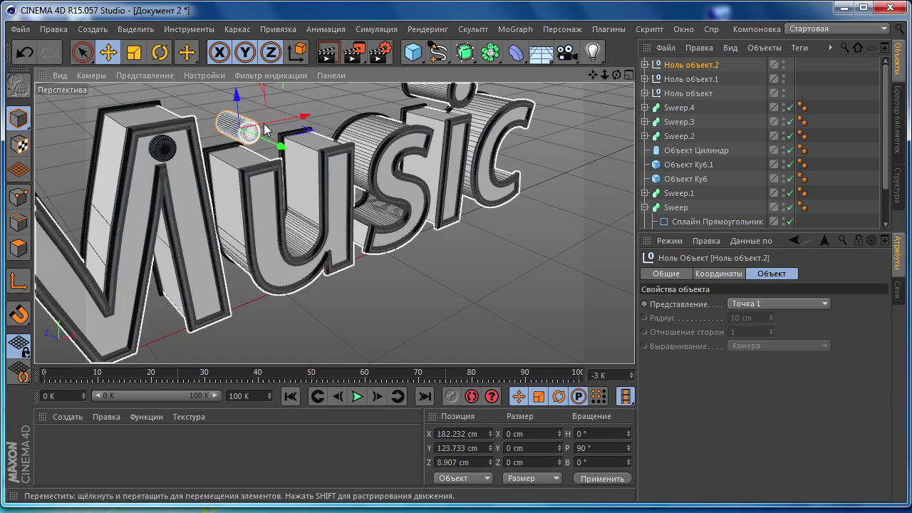
left_click_drag(237, 107, 323, 176)
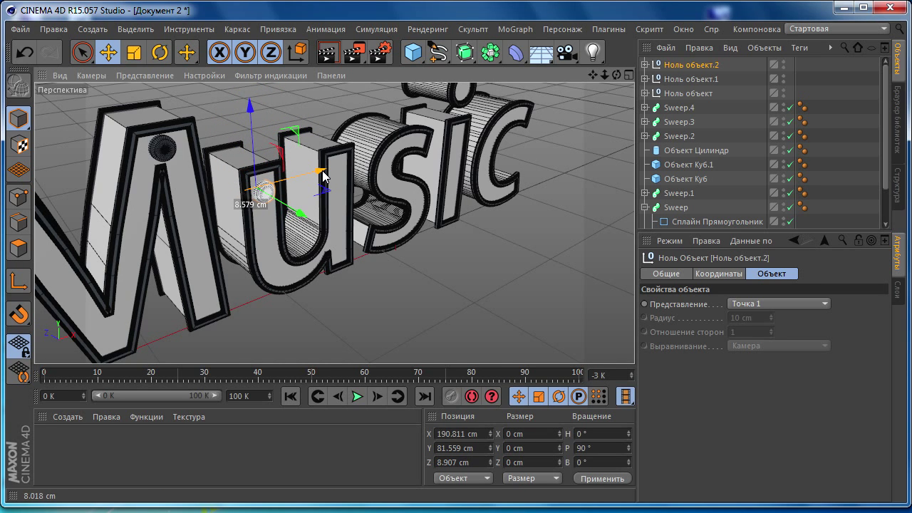
Add more lamp copies along the text, the newest near the i at X 341.592, Y 87.957.
mouse_move(323, 177)
left_mouse_down("ctrl")
mouse_move(439, 160)
mouse_move(438, 265)
left_mouse_up("ctrl")
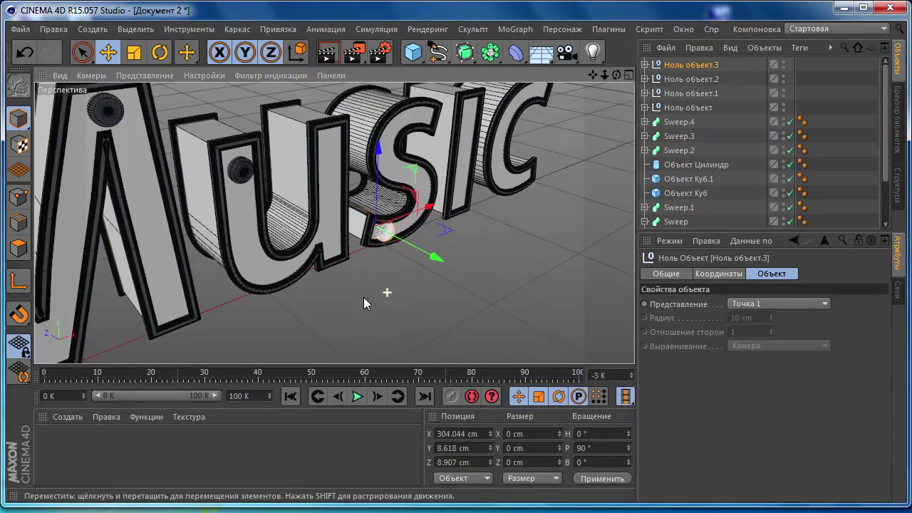
left_click_drag(363, 297, 266, 254, "alt")
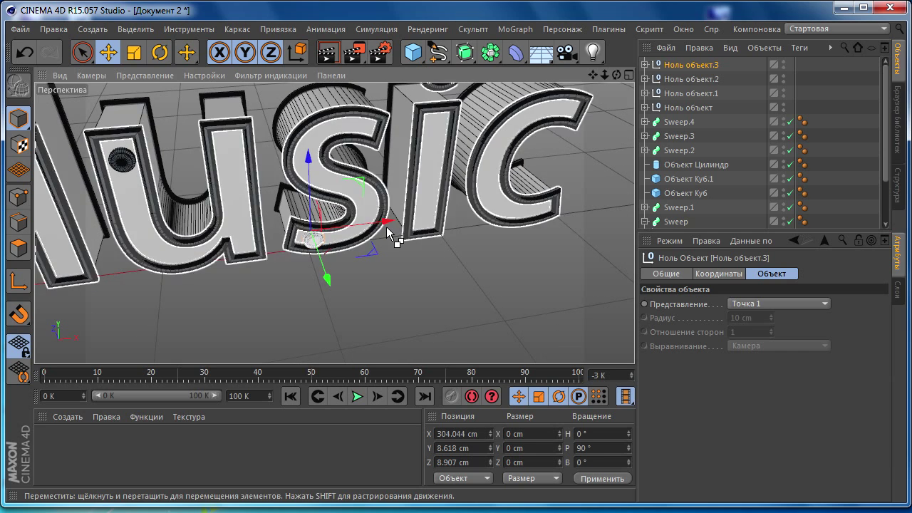
left_click_drag(386, 223, 456, 228, "ctrl")
mouse_move(392, 171)
left_mouse_down()
mouse_move(384, 146)
mouse_move(393, 126)
left_mouse_up()
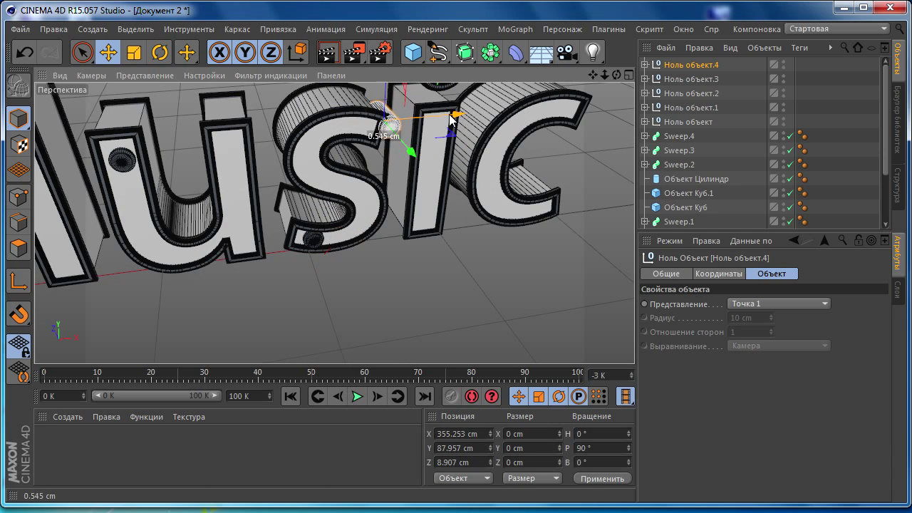
mouse_move(452, 116)
left_mouse_down()
mouse_move(308, 214)
mouse_move(228, 231)
mouse_move(317, 218)
left_mouse_up()
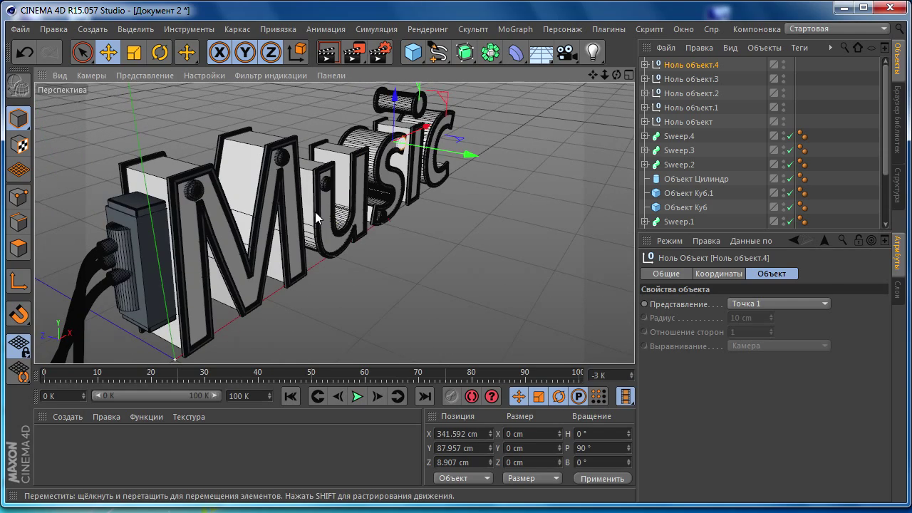
mouse_move(217, 249)
left_mouse_down("alt")
mouse_move(381, 244)
mouse_move(319, 245)
left_mouse_up("alt")
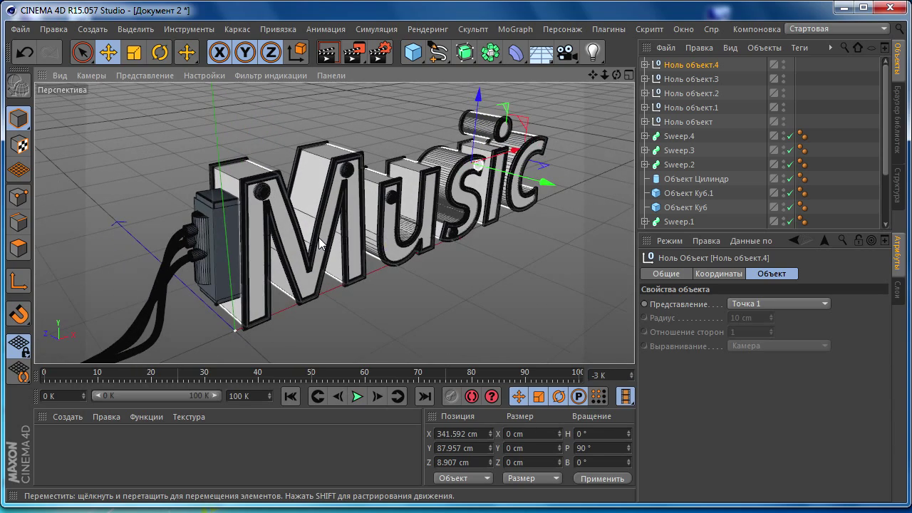
left_click_drag(547, 159, 270, 162, "alt")
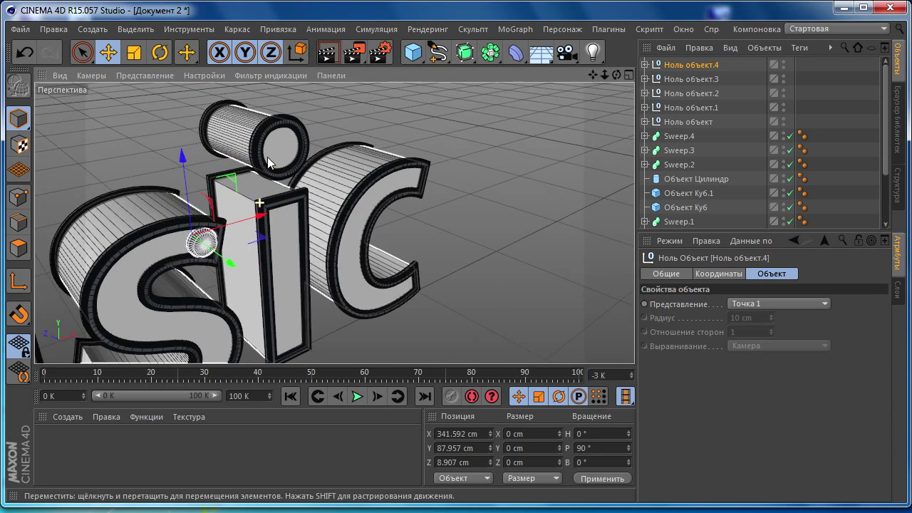
Take Цилиндр.1 out of the last lamp group and move it right along the text.
left_click(277, 147)
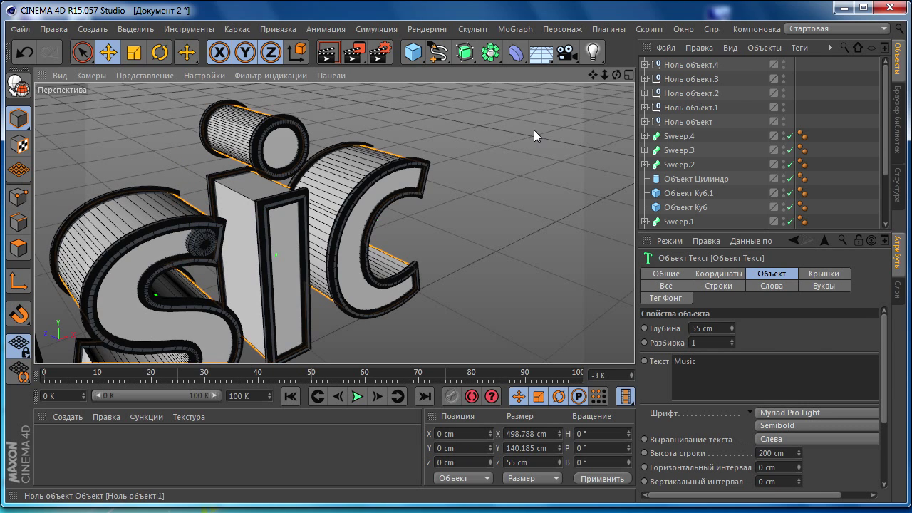
scroll(182, 243, "down", 3)
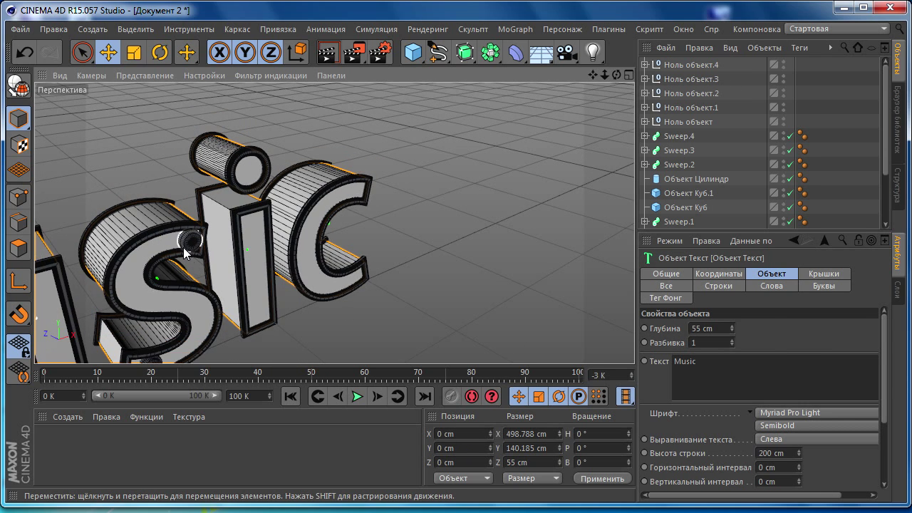
scroll(181, 242, "up", 4)
left_click(182, 242)
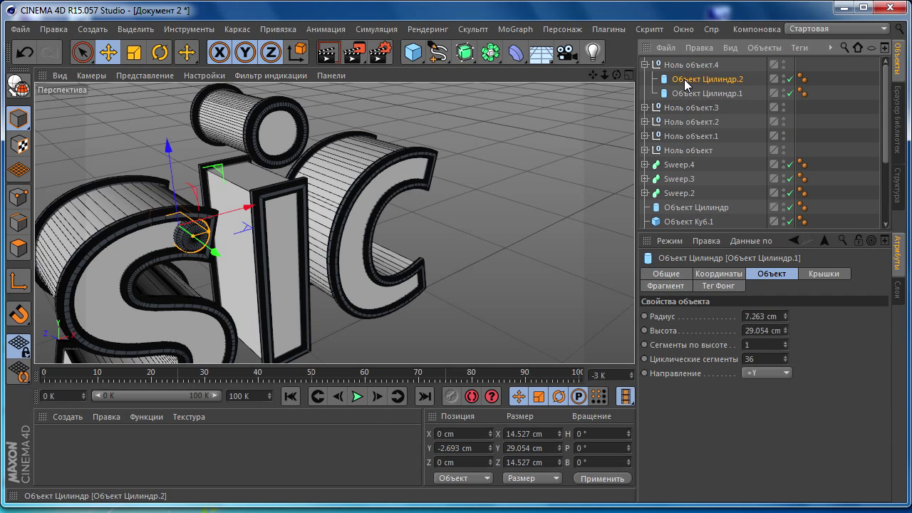
left_click(686, 79)
left_click(689, 94)
left_click_drag(689, 93, 695, 62)
left_click(644, 79)
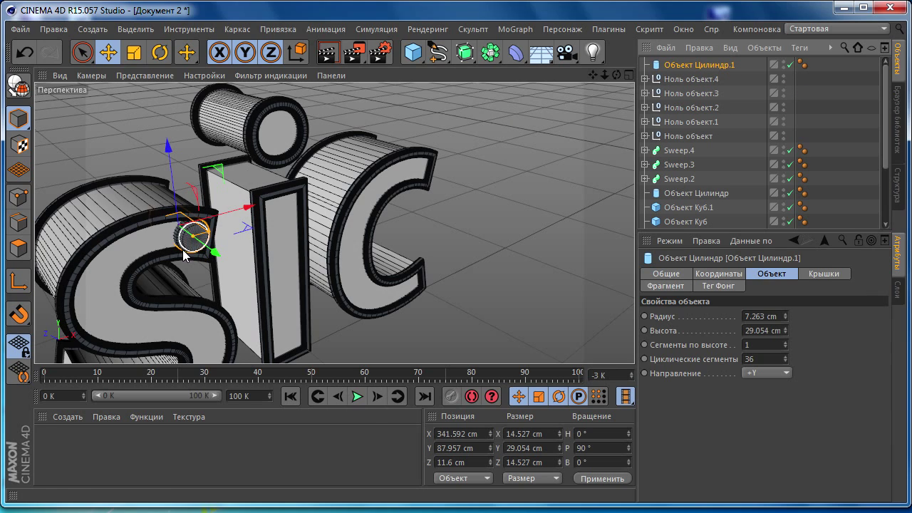
left_click_drag(232, 213, 363, 230)
In the front view, raise the cylinder on Y into the dot of the i.
middle_click(363, 224)
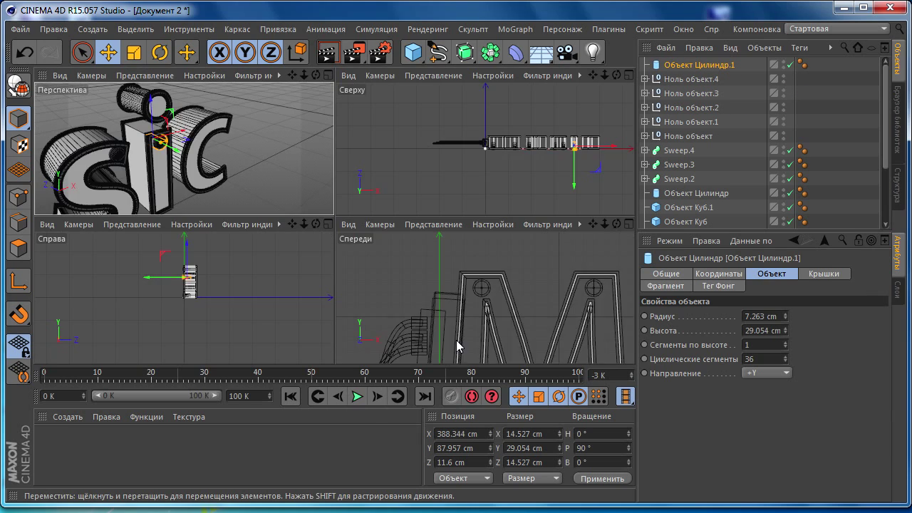
middle_click(456, 340)
scroll(463, 271, "up", 2)
scroll(439, 253, "down", 2)
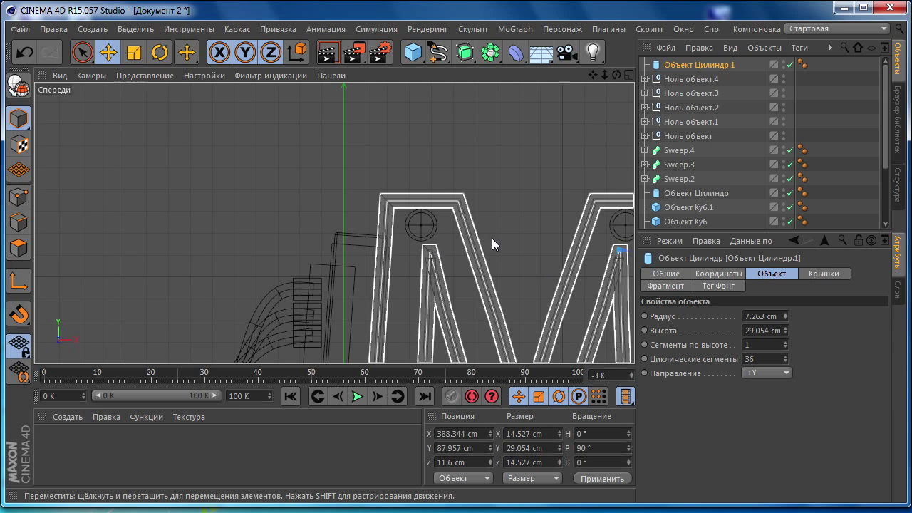
middle_click_drag(492, 238, 365, 232, "alt")
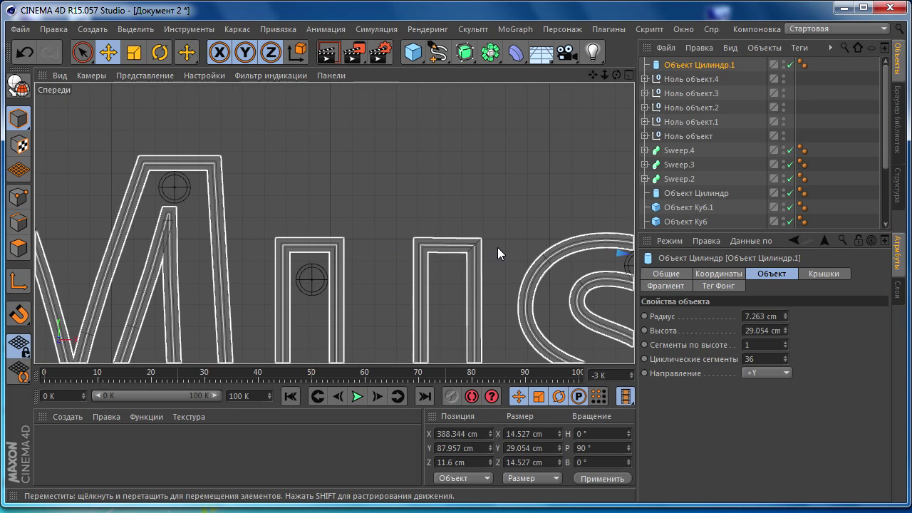
scroll(456, 238, "up", 2)
scroll(499, 228, "down", 3)
scroll(463, 214, "up", 2)
scroll(443, 182, "up", 2)
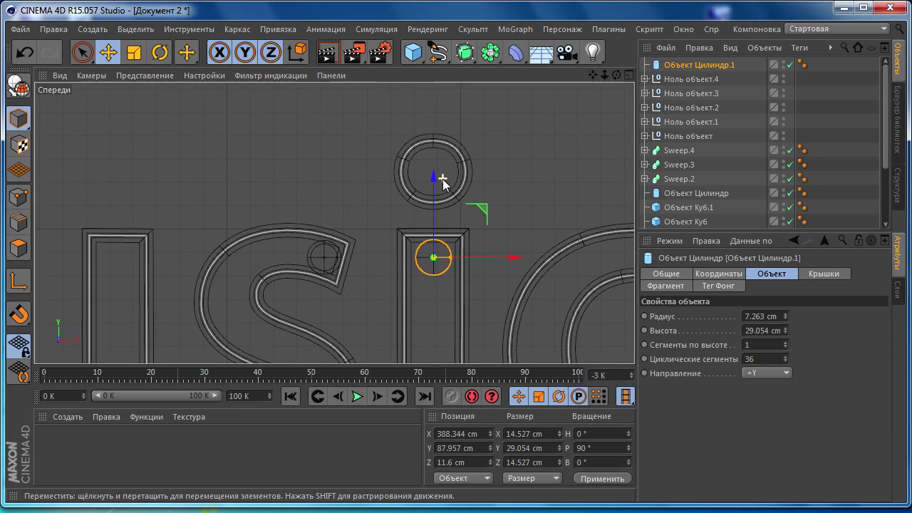
scroll(442, 183, "down", 3)
scroll(438, 228, "up", 1)
scroll(427, 249, "up", 1)
scroll(433, 264, "up", 1)
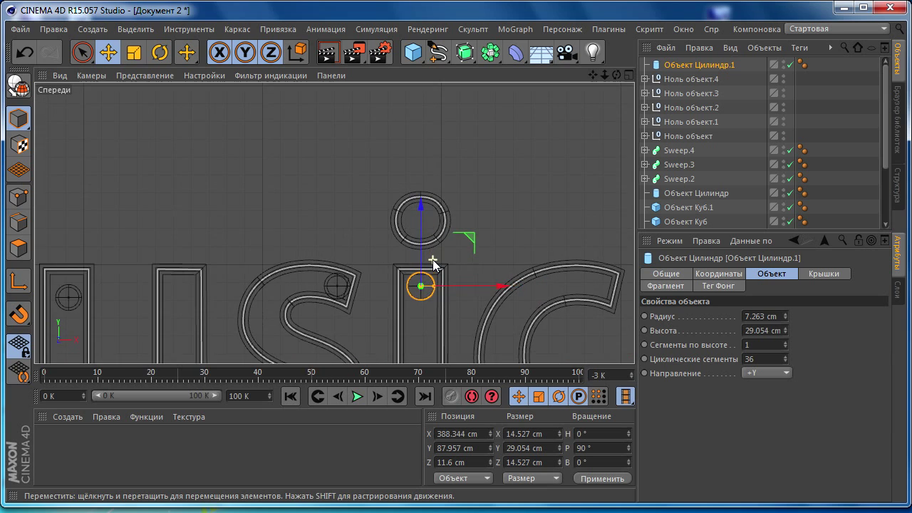
scroll(433, 264, "up", 1)
left_click_drag(425, 221, 426, 123)
Enlarge the cylinder slightly and push it forward about 2.5 cm to Z 14.145 cm.
left_click(133, 52)
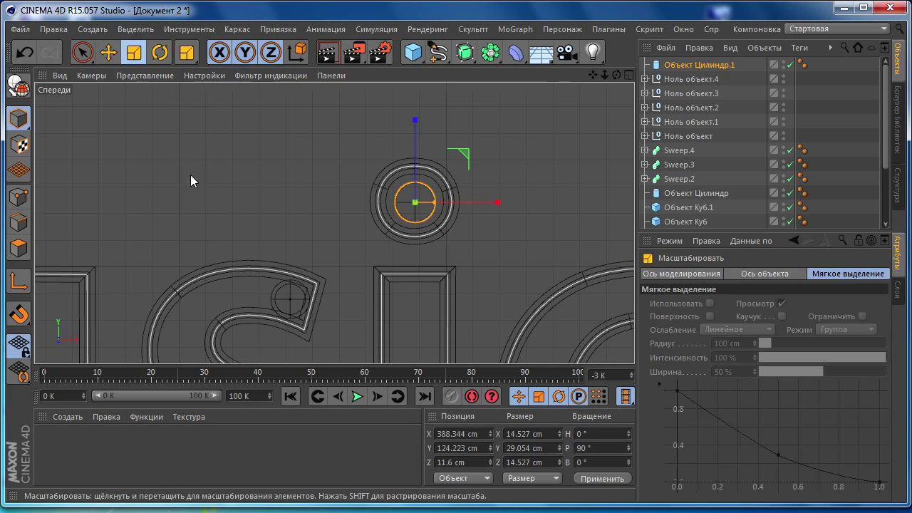
left_click_drag(190, 180, 209, 199)
scroll(209, 199, "down", 2)
middle_click(209, 199)
middle_click(324, 193)
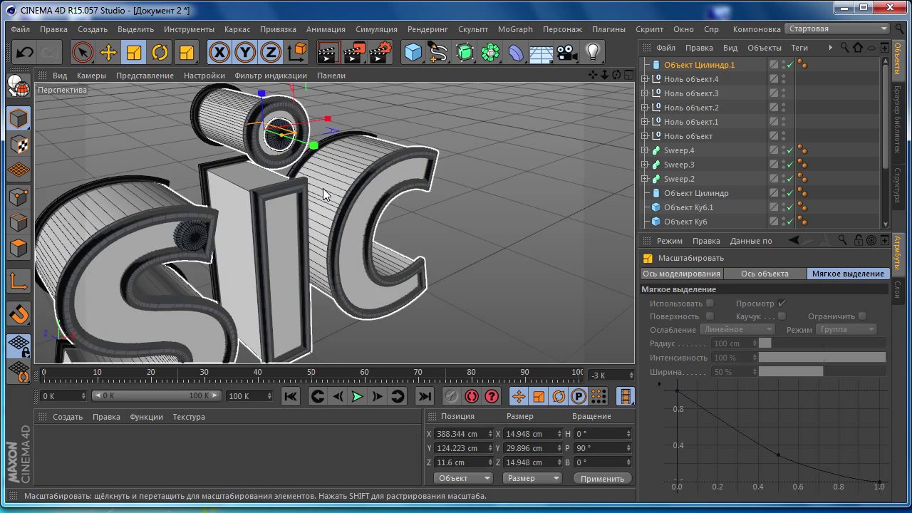
left_click(108, 52)
mouse_move(150, 113)
left_mouse_down("alt")
mouse_move(308, 200)
mouse_move(630, 77)
left_mouse_up("alt")
left_click(629, 74)
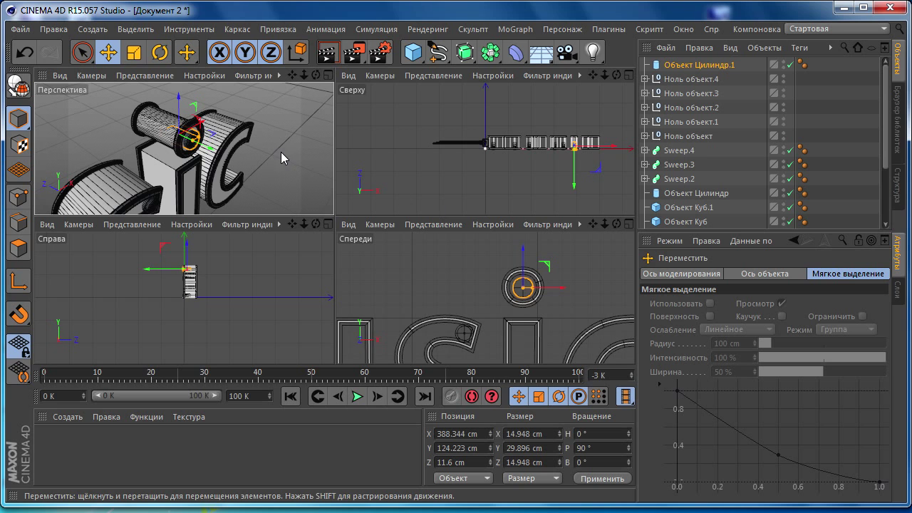
middle_click(280, 133)
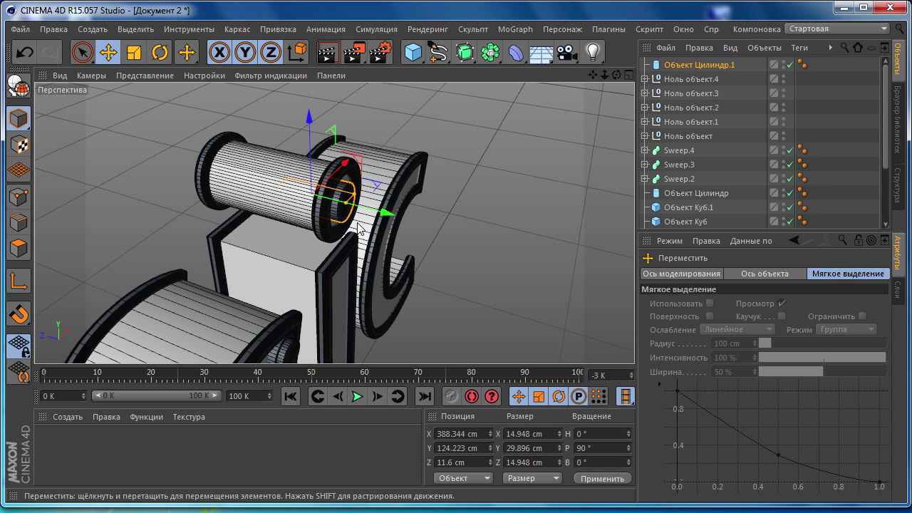
left_click_drag(358, 228, 318, 202, "alt")
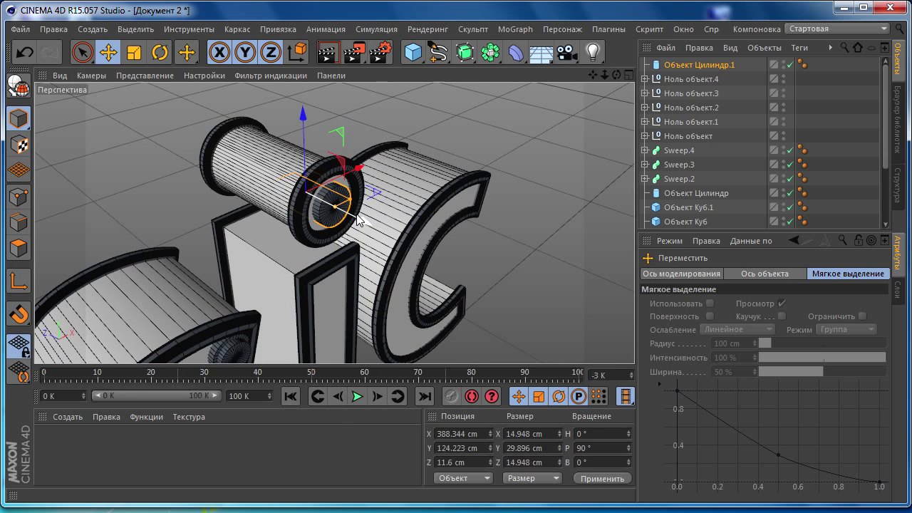
left_click_drag(360, 223, 311, 258)
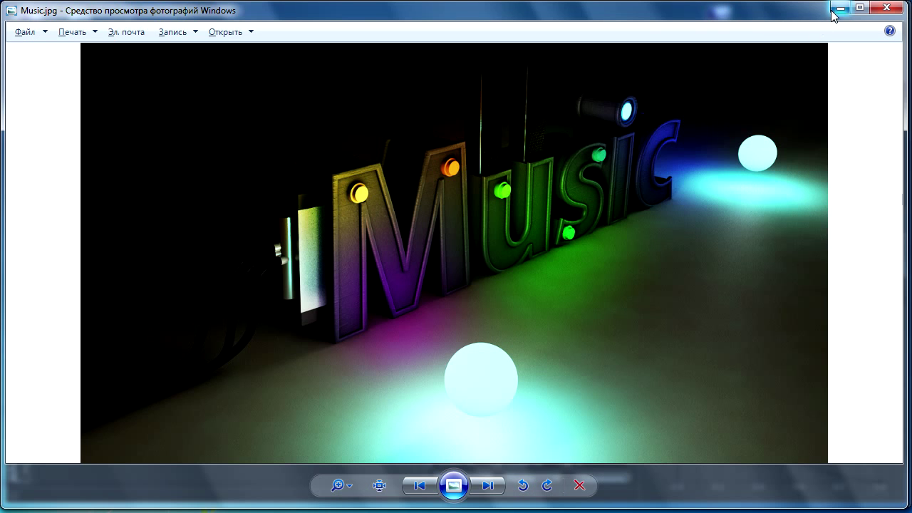
Return to the Music scene, make the Земля floor visible, and open the display options for Гуро shading.
left_click(839, 7)
left_click_drag(329, 281, 428, 220, "alt")
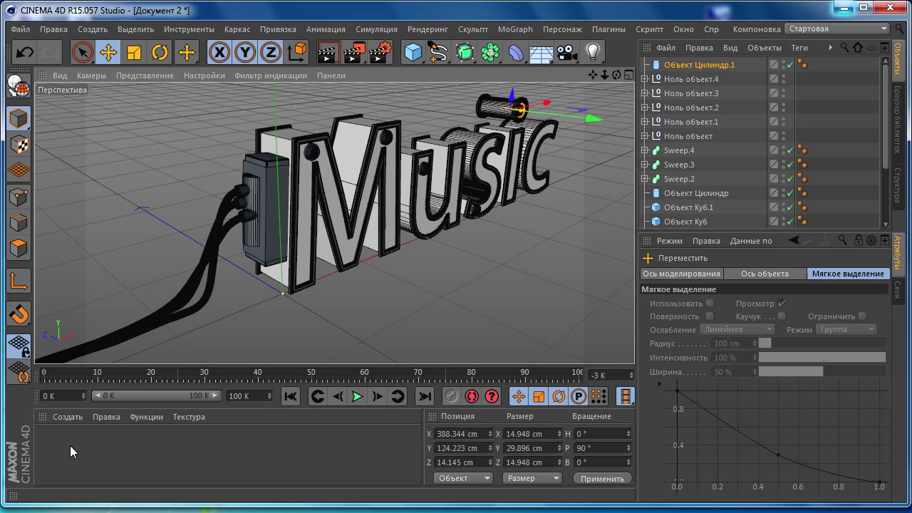
left_click_drag(163, 335, 498, 214, "alt")
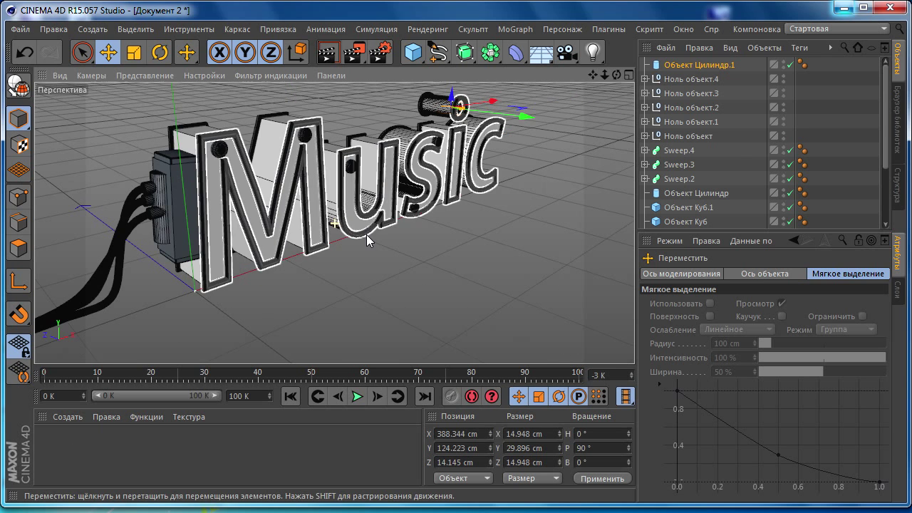
left_click_drag(886, 134, 887, 191)
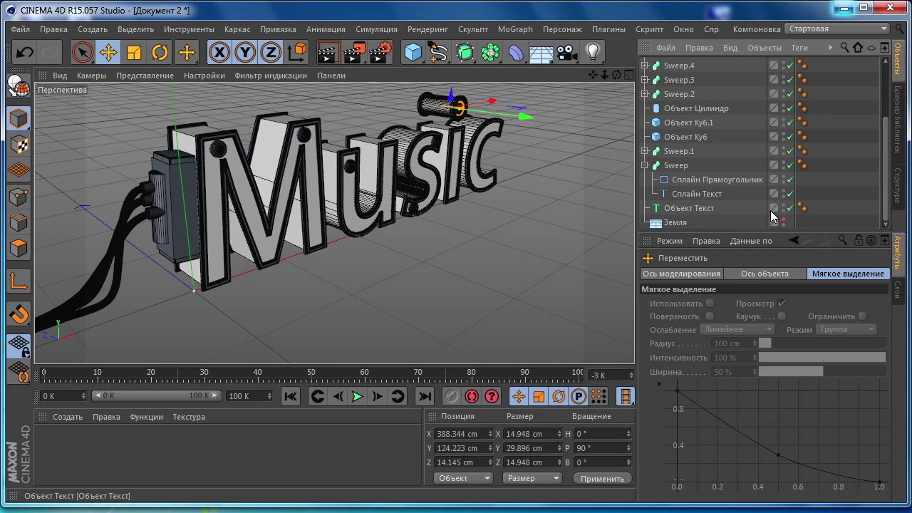
left_click(785, 220)
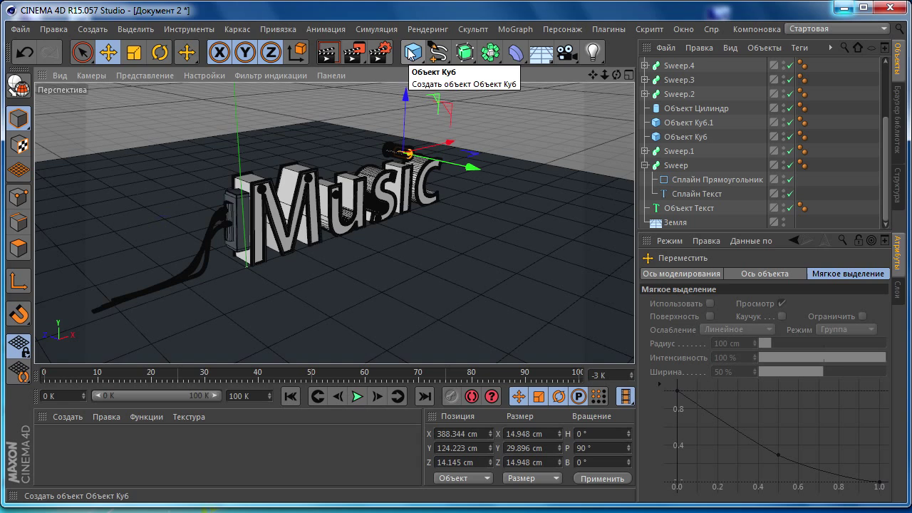
scroll(305, 277, "up", 2)
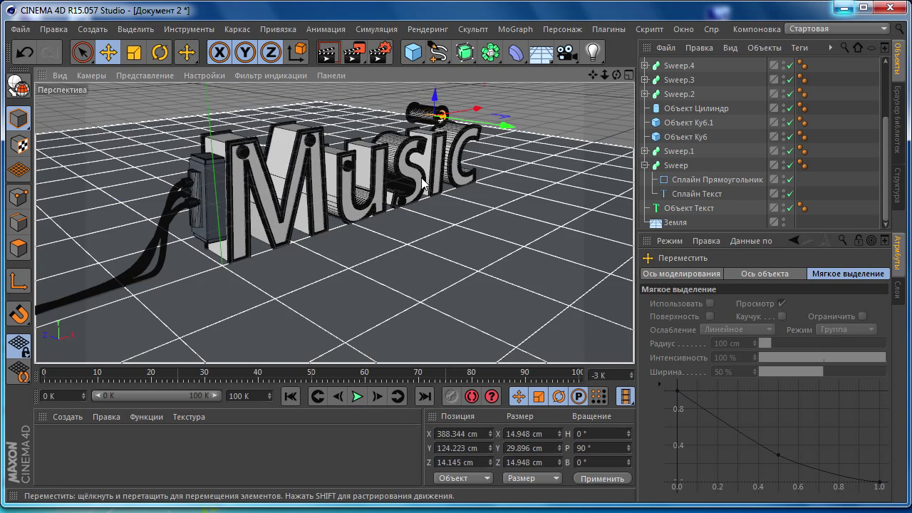
left_click(144, 76)
left_click(144, 97)
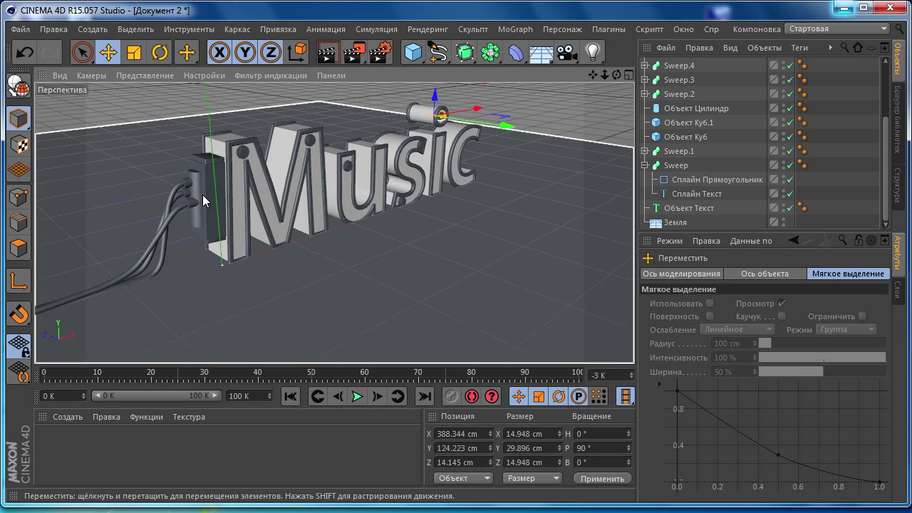
left_click_drag(203, 194, 186, 214, "alt")
double_click(144, 451)
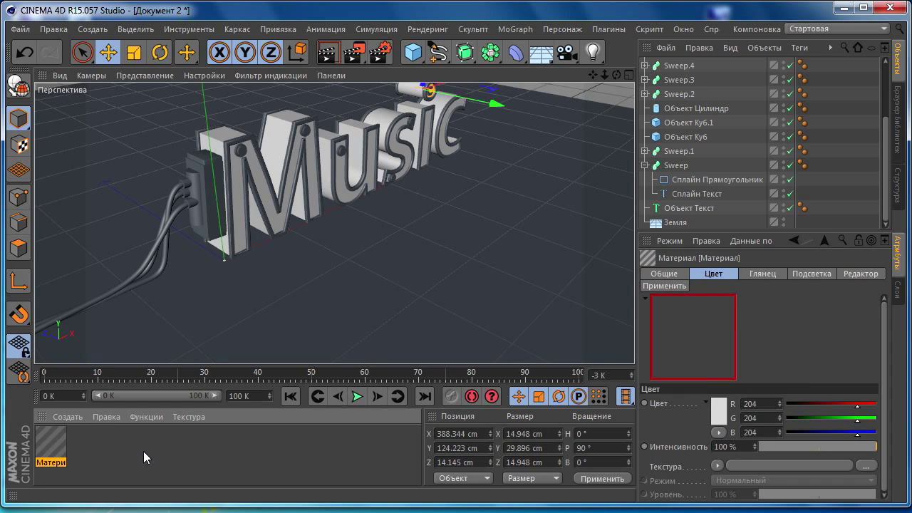
double_click(57, 447)
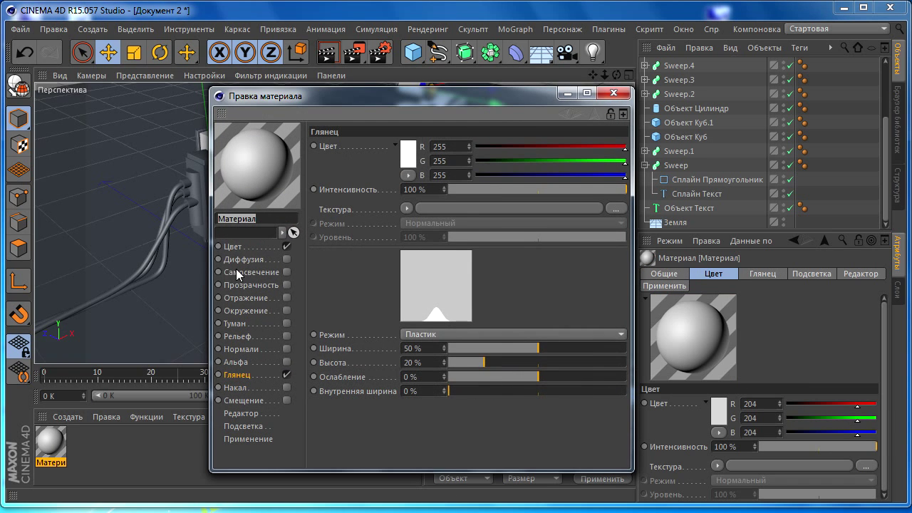
left_click(233, 247)
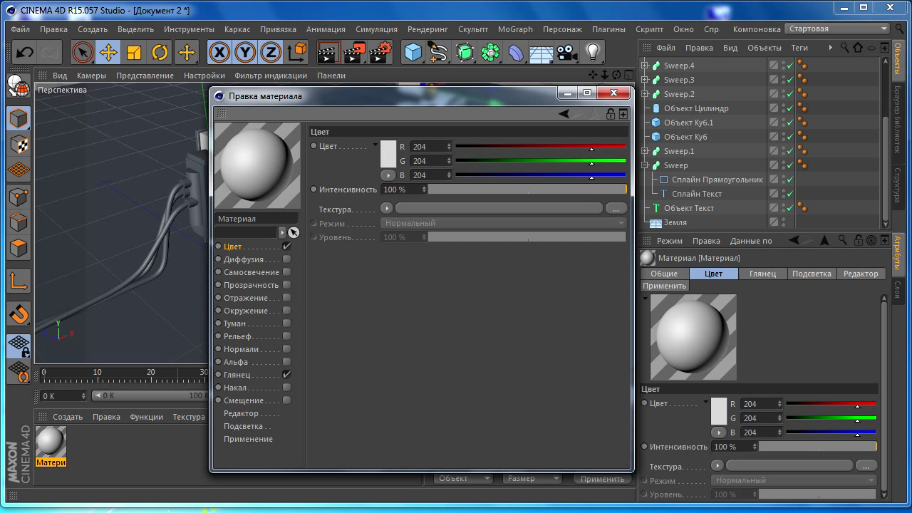
left_click(614, 93)
left_click(171, 434)
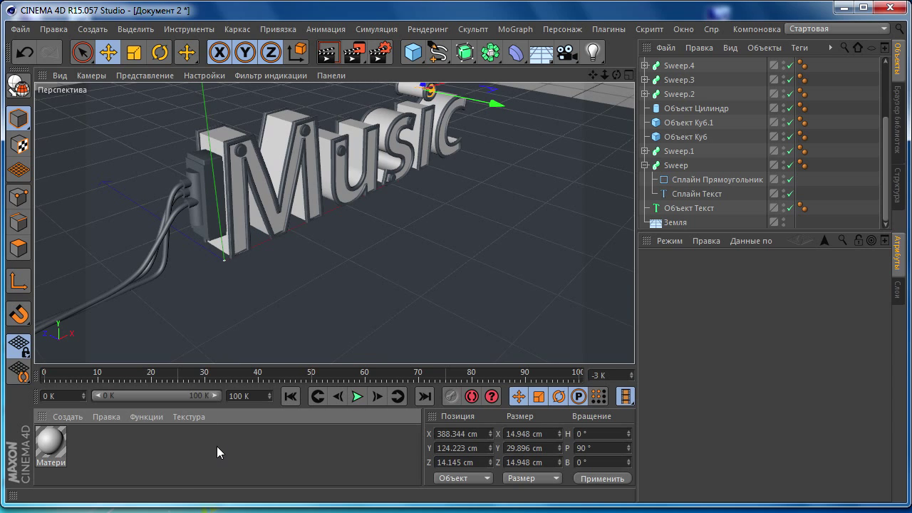
key("ctrl+a")
key("Delete")
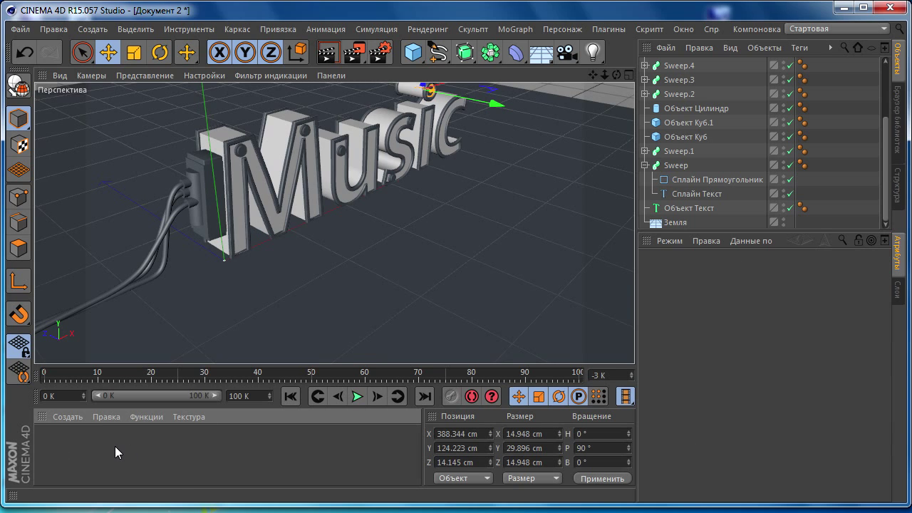
Bring the eleven prepared materials into the Material Manager, discarding a stray new material.
double_click(112, 446)
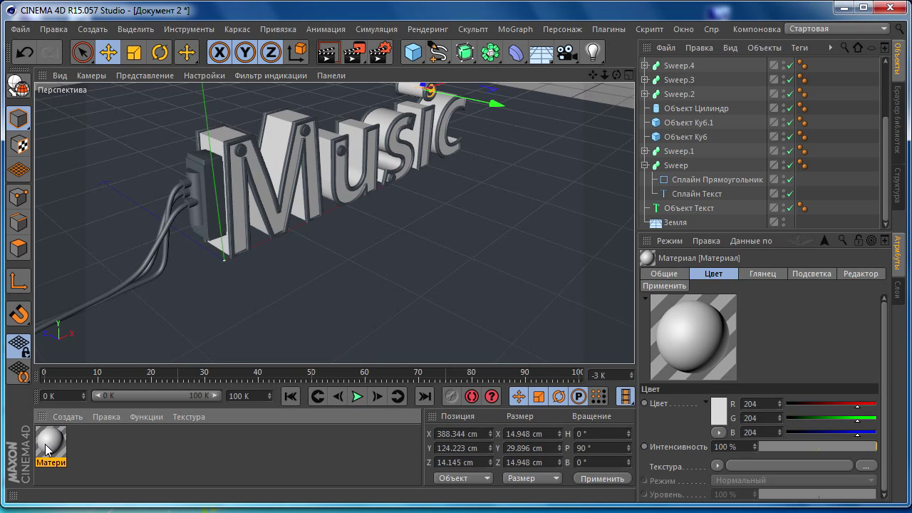
key("Delete")
key("ctrl+z")
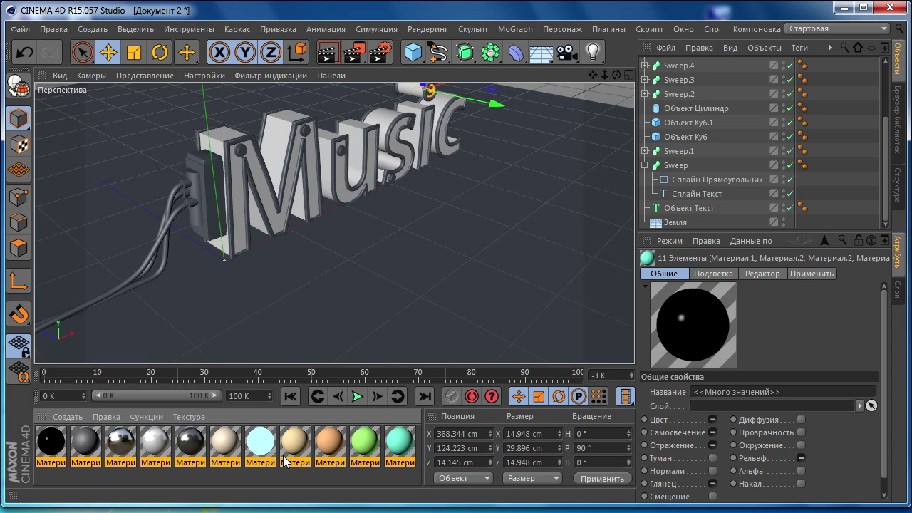
left_click(87, 445)
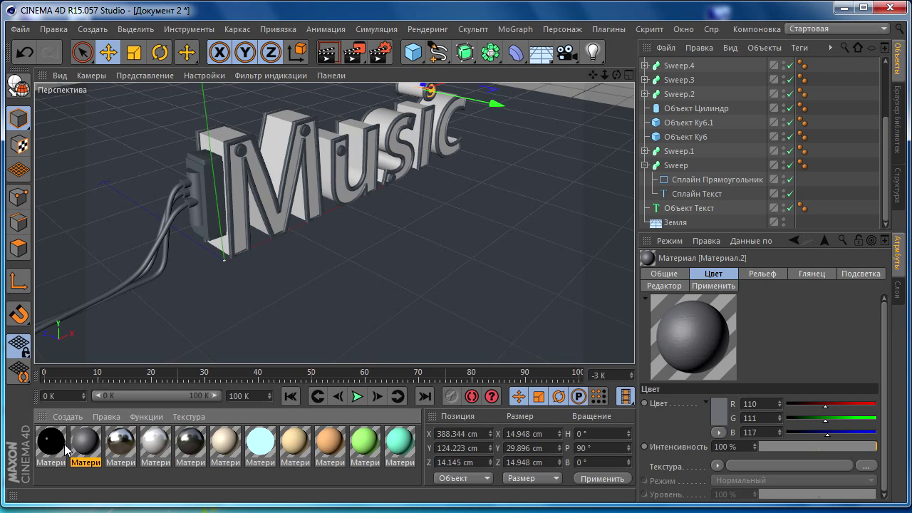
Create the new white Материал.5, review it in the editor, then open Материал.1.
double_click(103, 477)
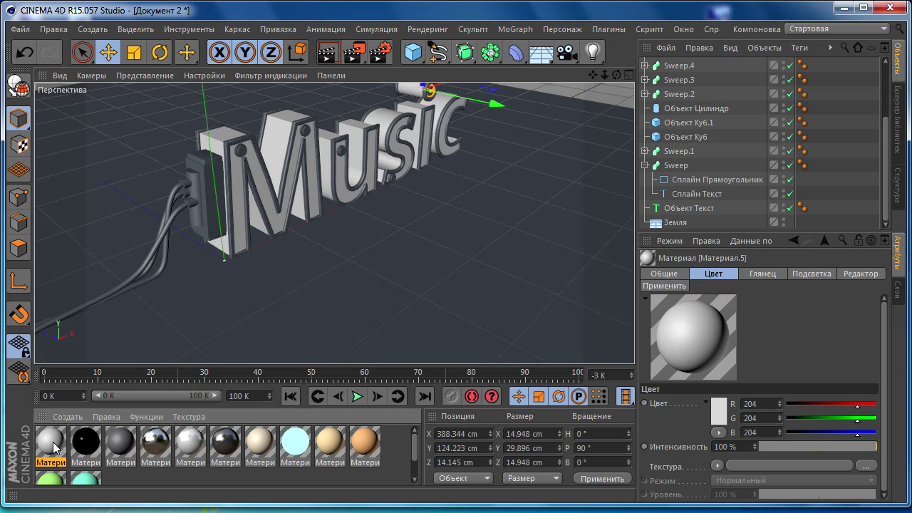
double_click(57, 439)
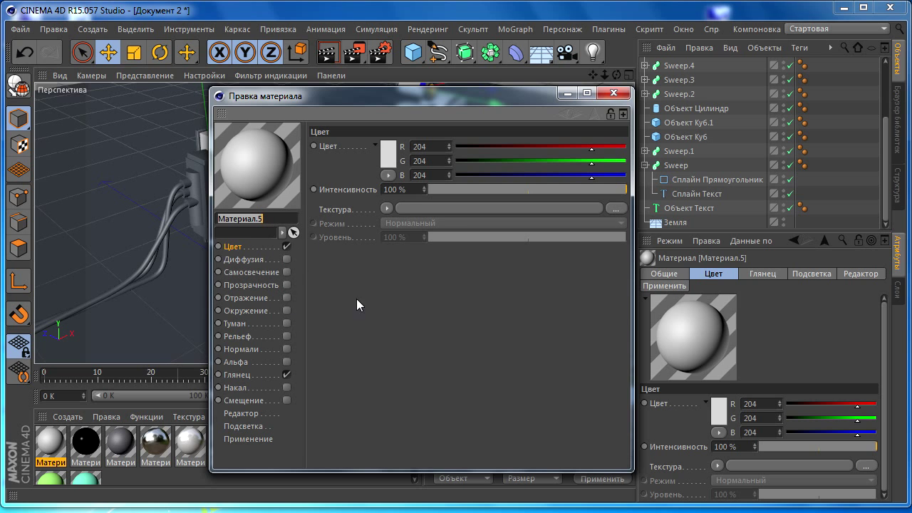
left_click(614, 93)
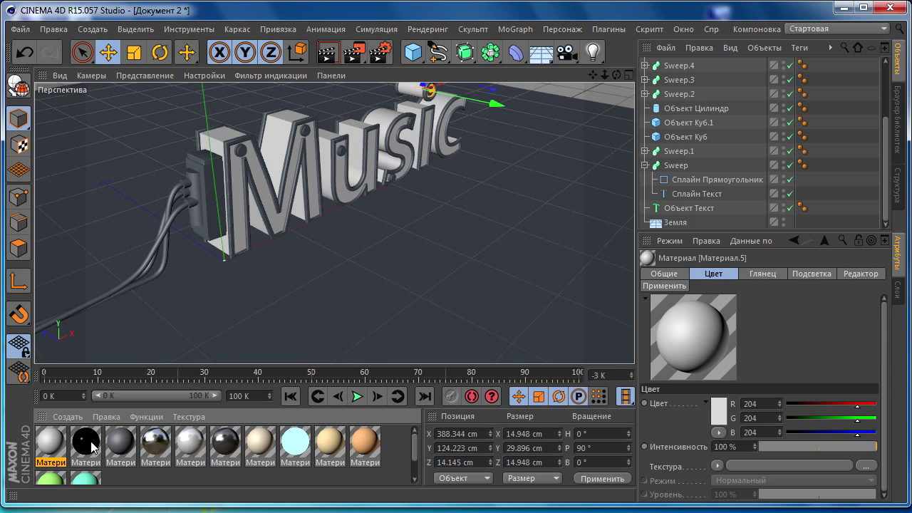
double_click(86, 442)
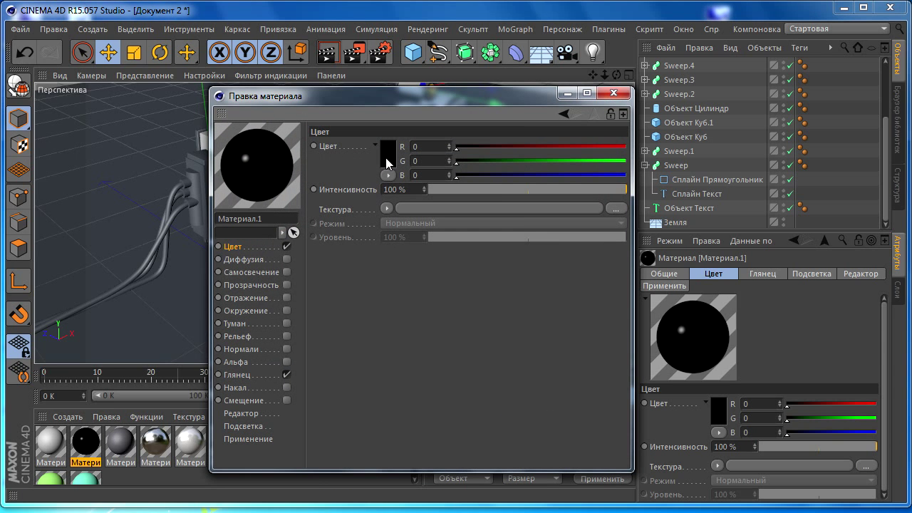
Keep Материал.1 black and set its specular highlight width to 29% with height 38%.
left_click(386, 155)
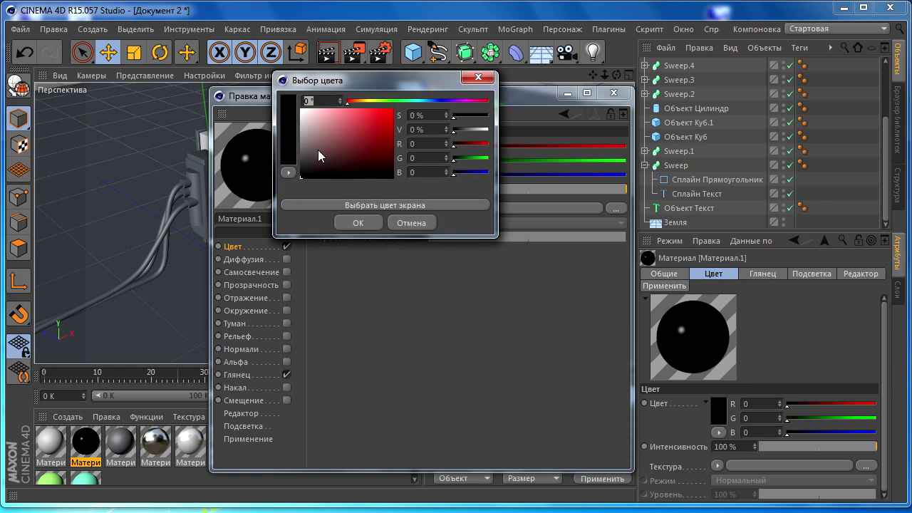
left_click(429, 102)
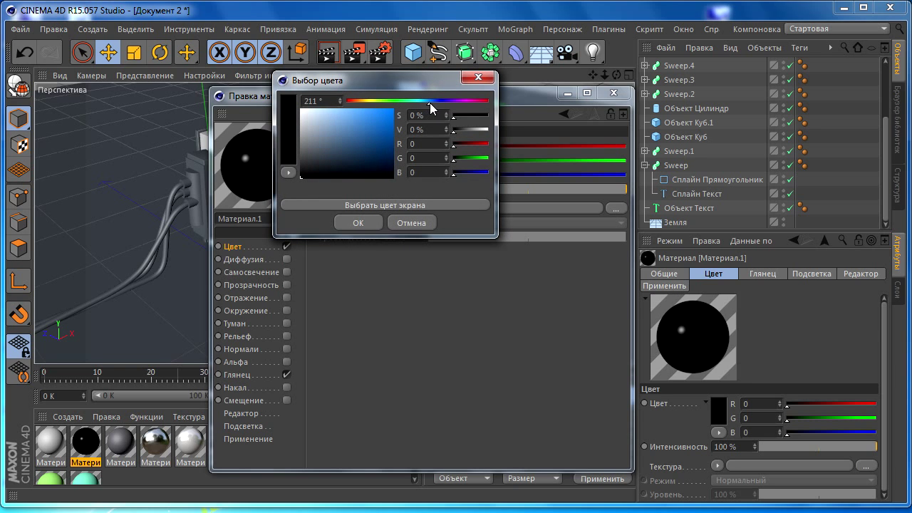
left_click(367, 224)
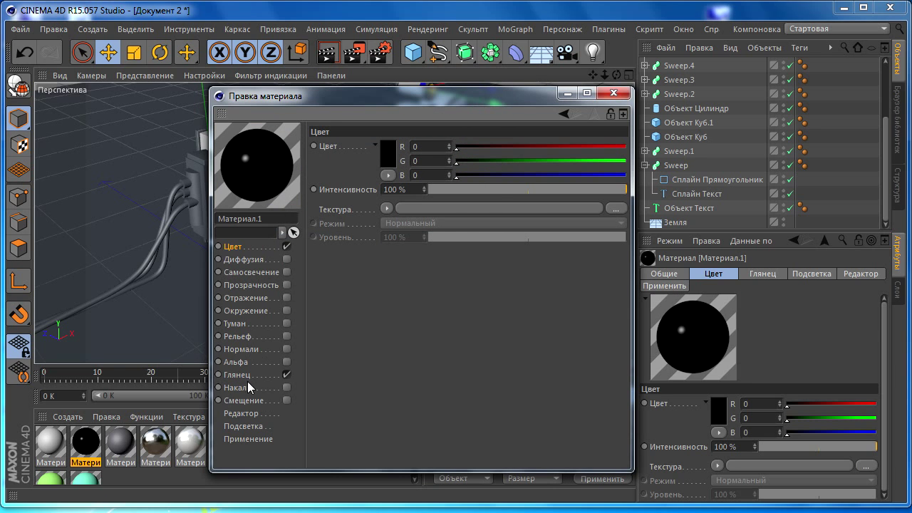
left_click(236, 374)
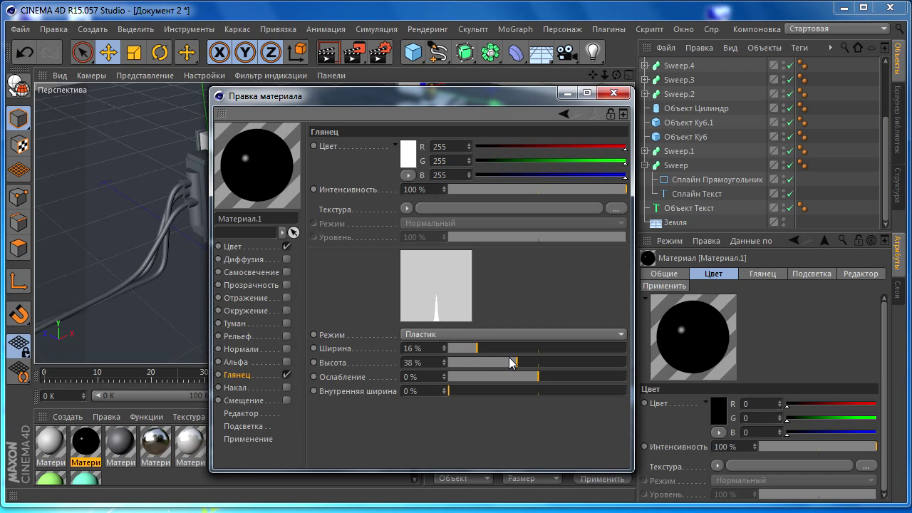
mouse_move(492, 347)
left_mouse_down()
mouse_move(531, 349)
mouse_move(474, 363)
mouse_move(513, 361)
mouse_move(472, 349)
left_mouse_up()
key("ctrl+z")
key("ctrl+z")
key("ctrl+z")
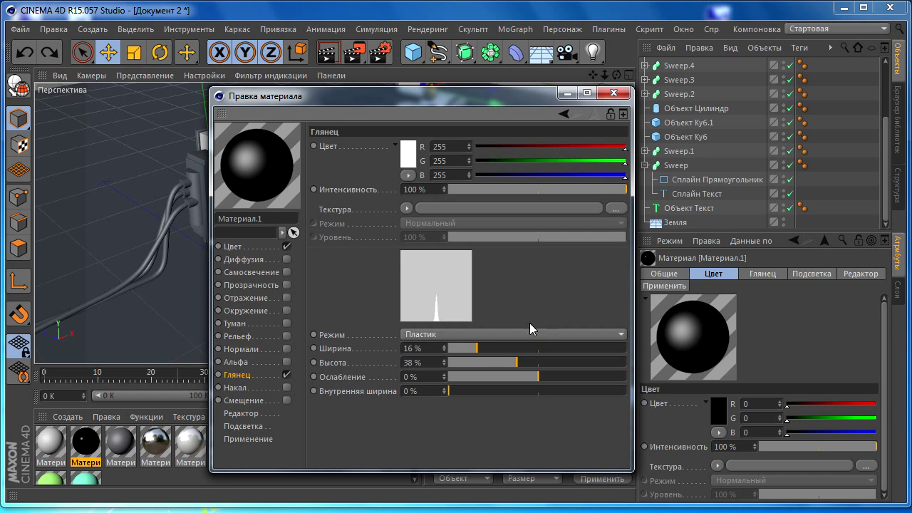
left_click_drag(476, 348, 495, 349)
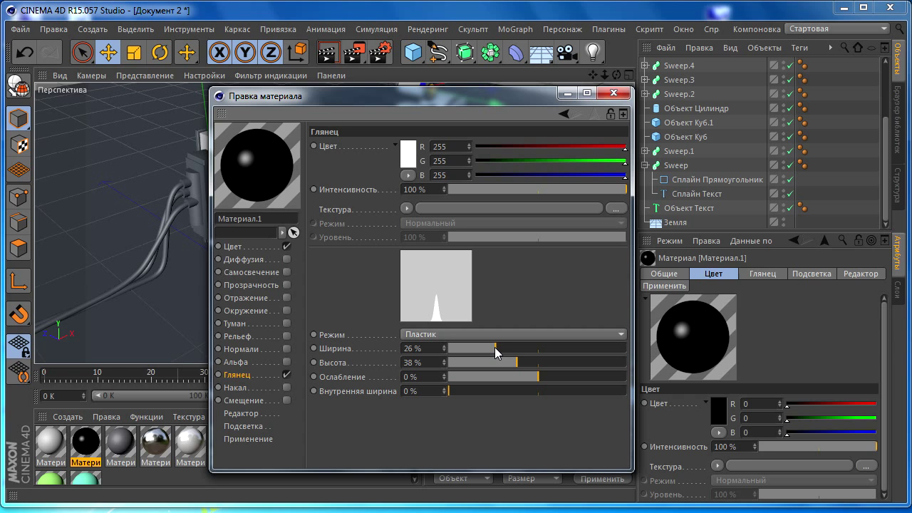
left_click(501, 352)
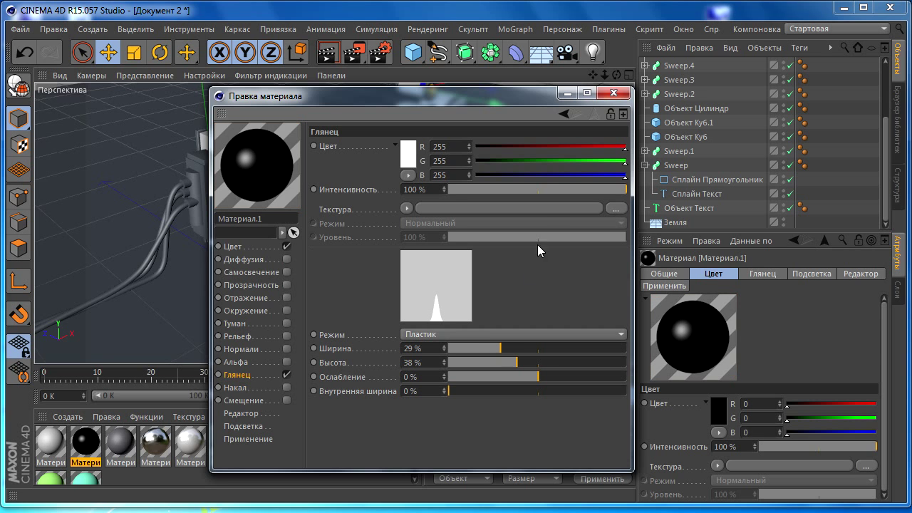
left_click(612, 94)
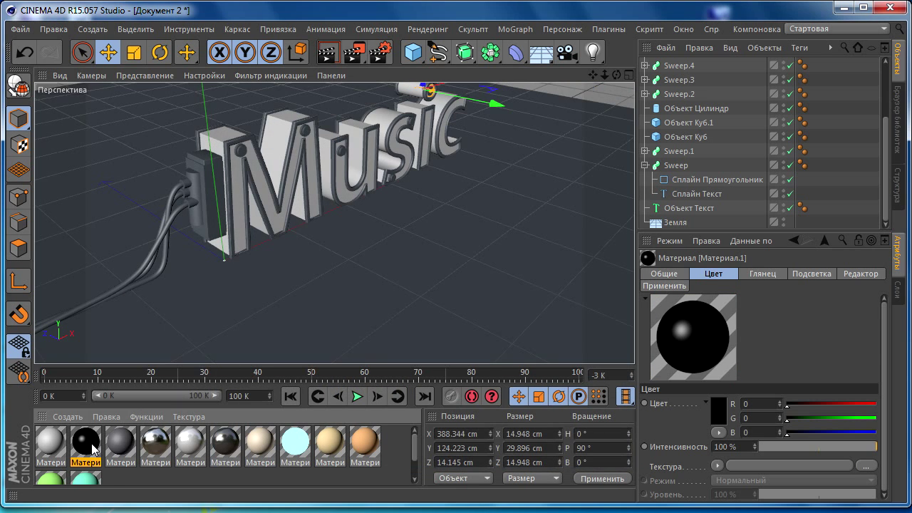
Open the grey Материал.2 and show its Рельеф (bump) channel settings.
double_click(122, 444)
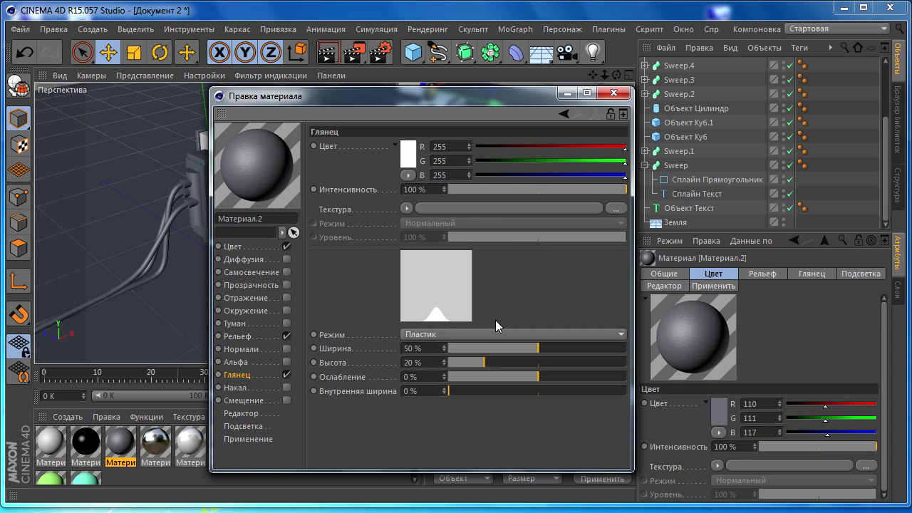
left_click(237, 337)
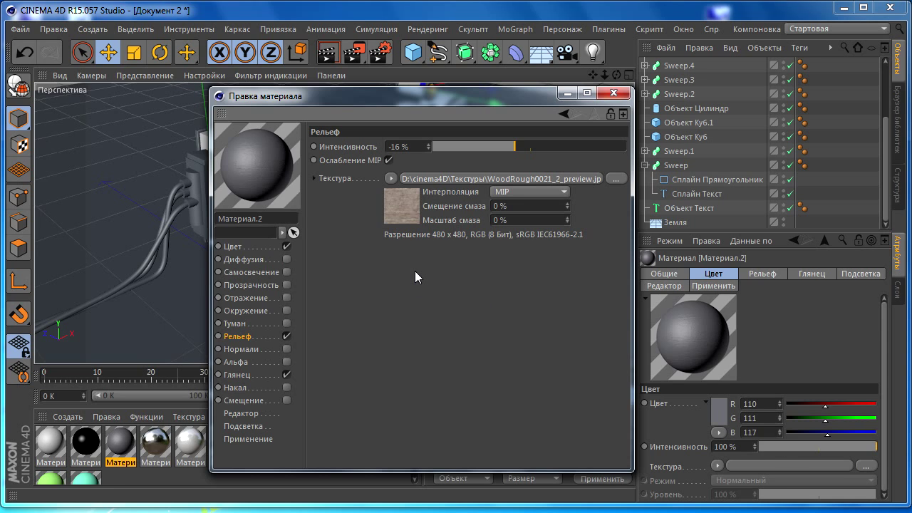
Load WoodRough0021_2_preview.jpg as Материал.2's bump texture.
left_click(612, 179)
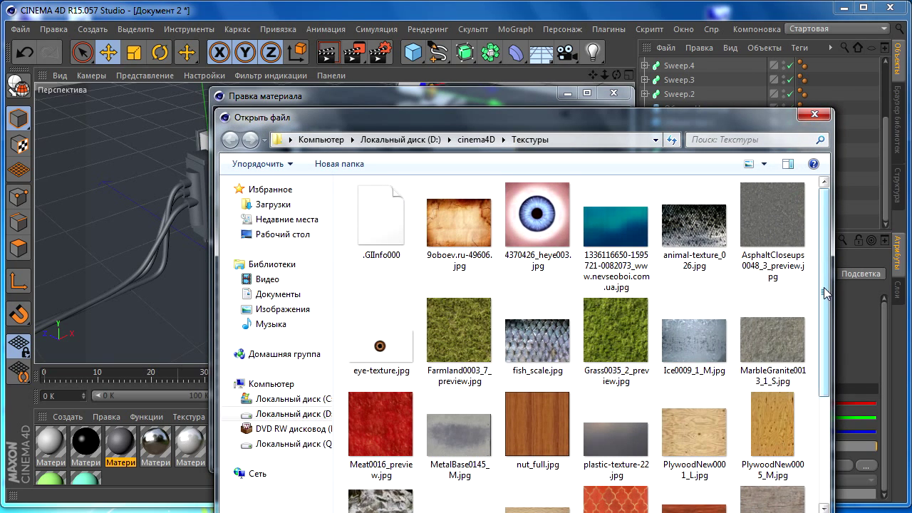
left_click_drag(825, 292, 831, 404)
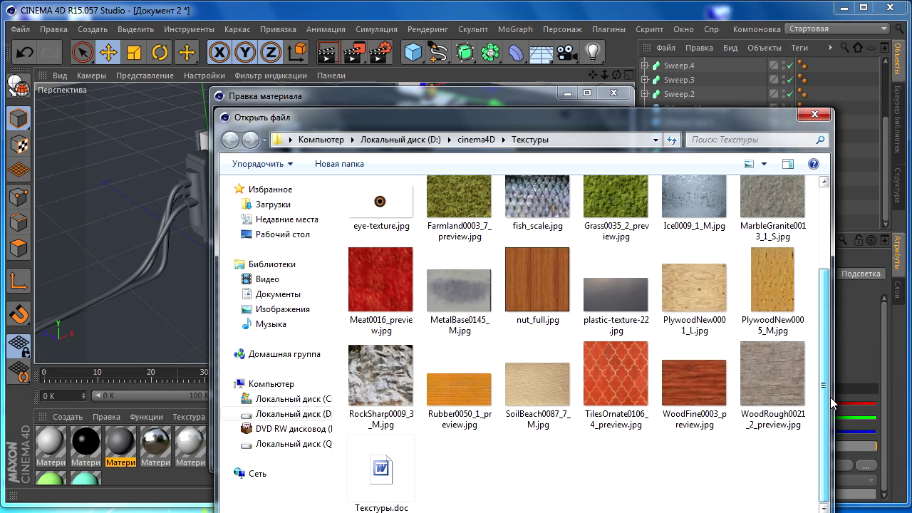
double_click(768, 426)
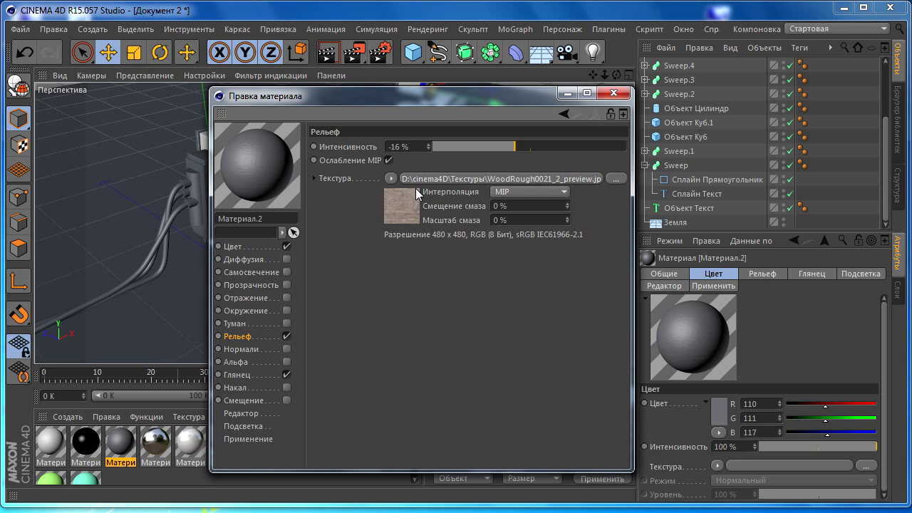
left_click(616, 185)
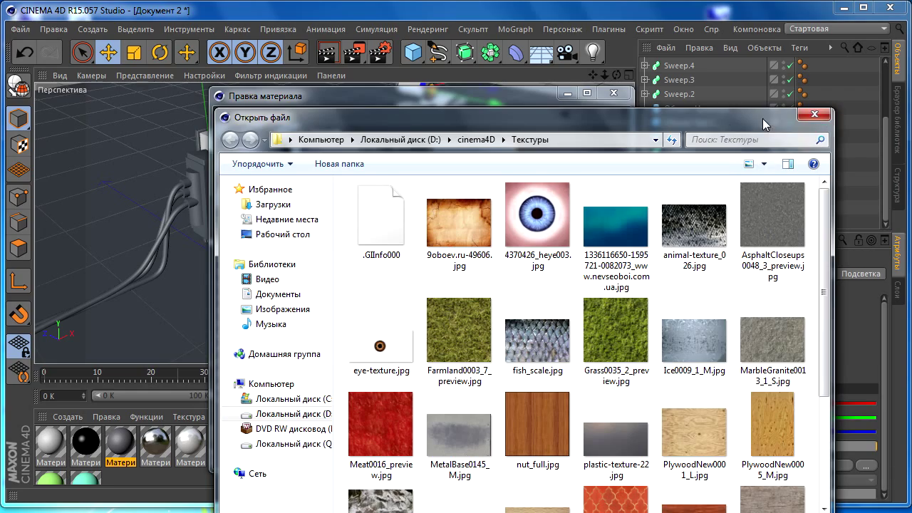
left_click(826, 117)
left_click(622, 181)
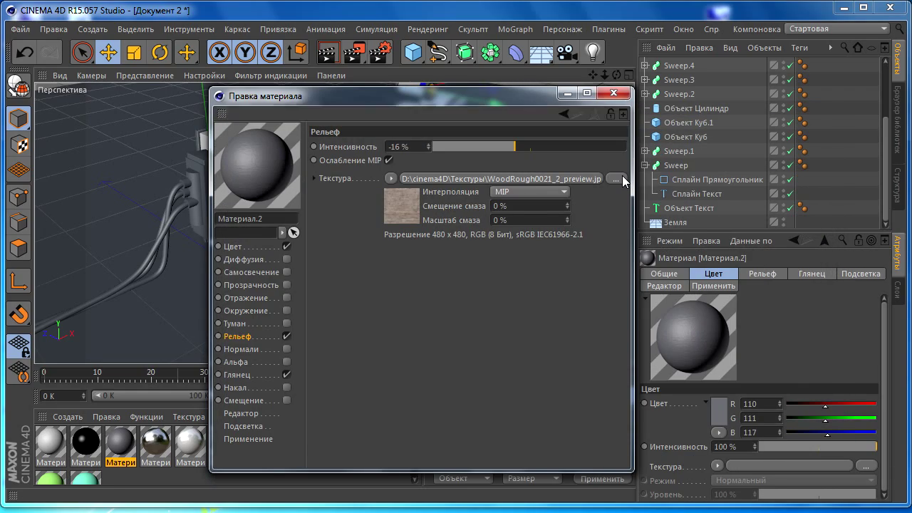
scroll(827, 323, "down", 3)
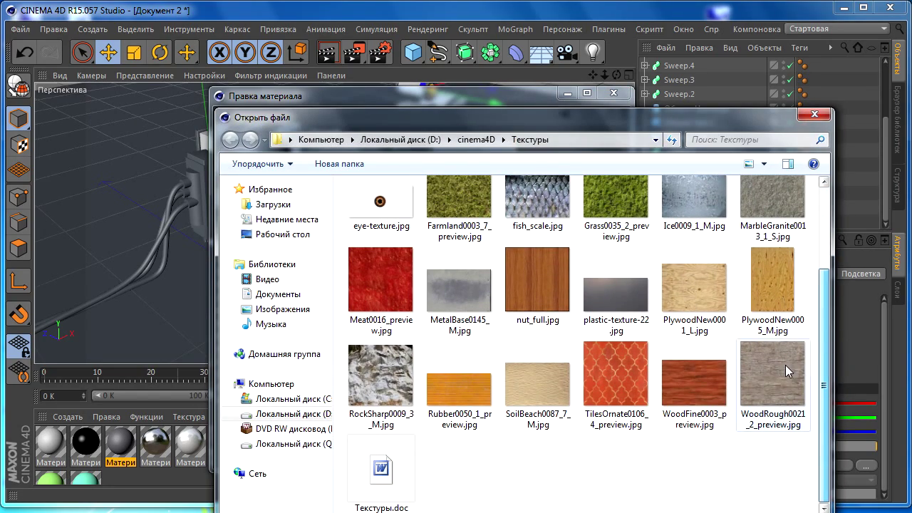
left_click(816, 114)
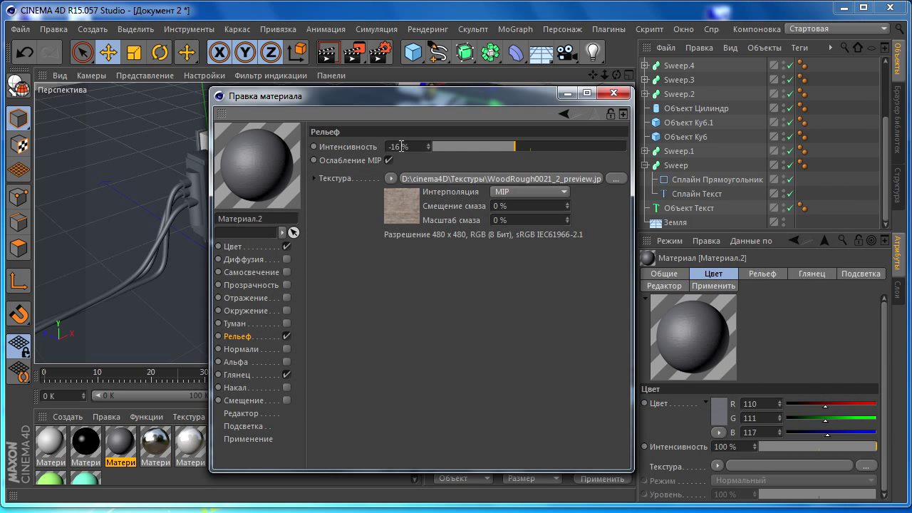
Keep bump intensity at -16% and colour RGB 110, 111, 117, then close the editor.
left_click_drag(412, 147, 345, 155)
left_click(451, 295)
left_click(232, 248)
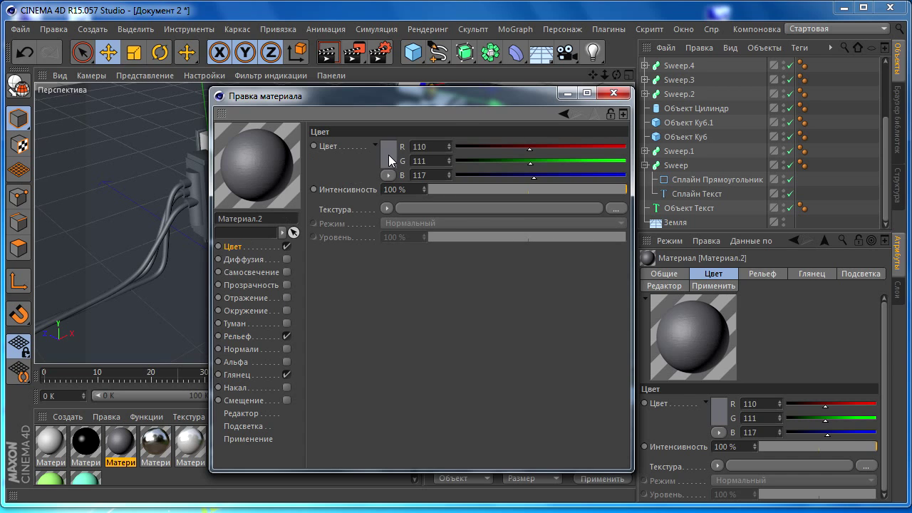
left_click(388, 154)
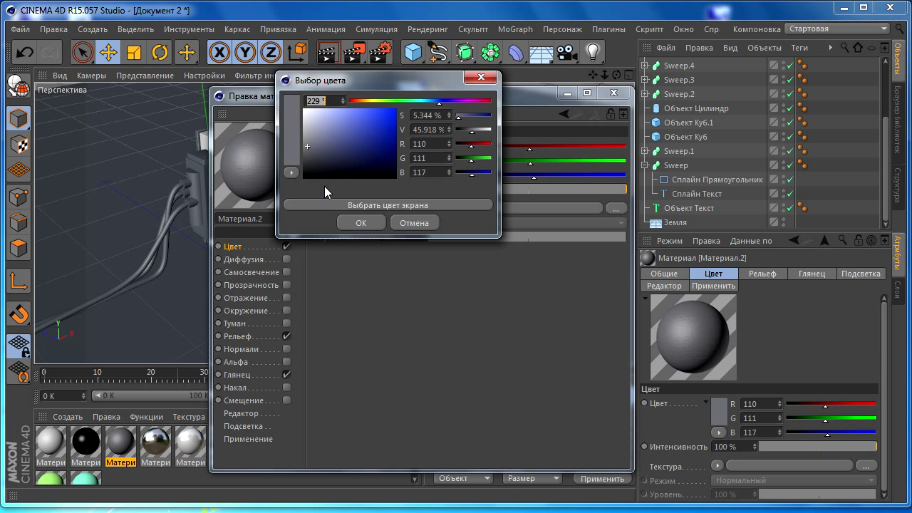
left_click(359, 222)
left_click(612, 93)
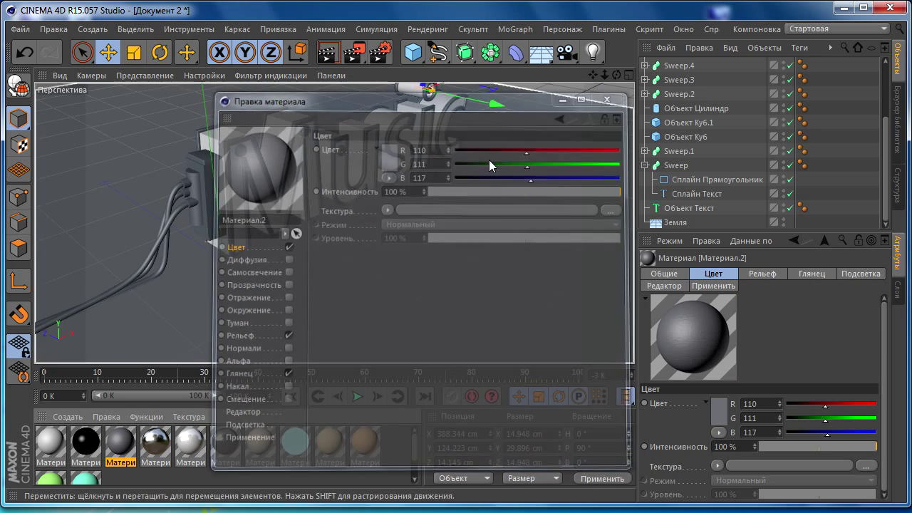
left_click(95, 442)
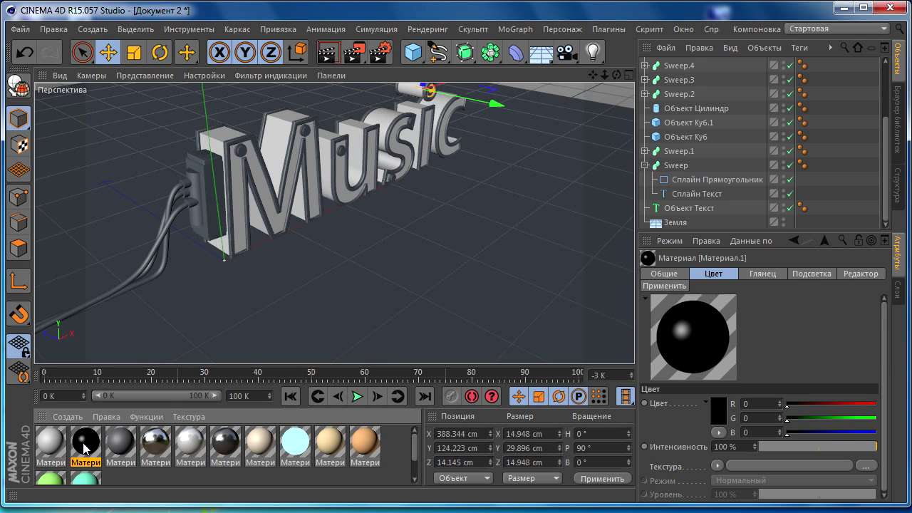
Apply the black Материал.1 to the cables and narrow its specular highlight width to 21%.
left_click_drag(84, 448, 166, 232)
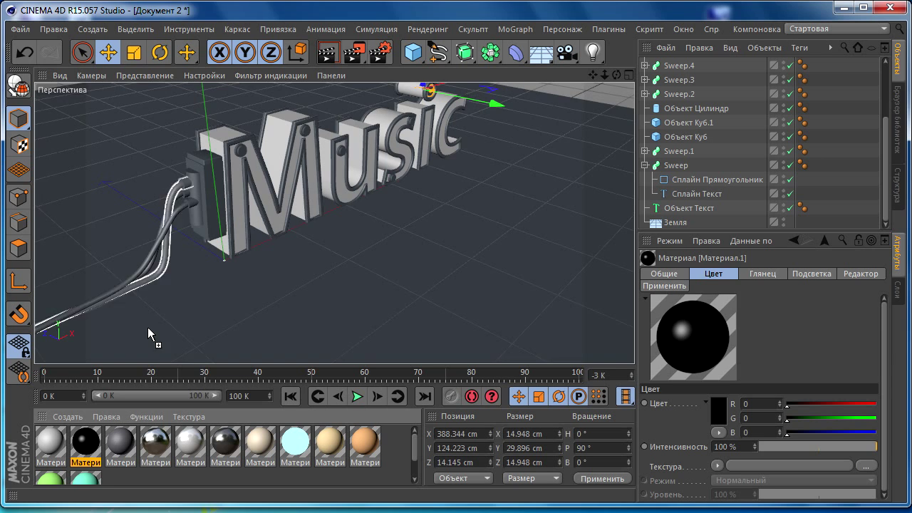
left_click_drag(93, 442, 196, 223)
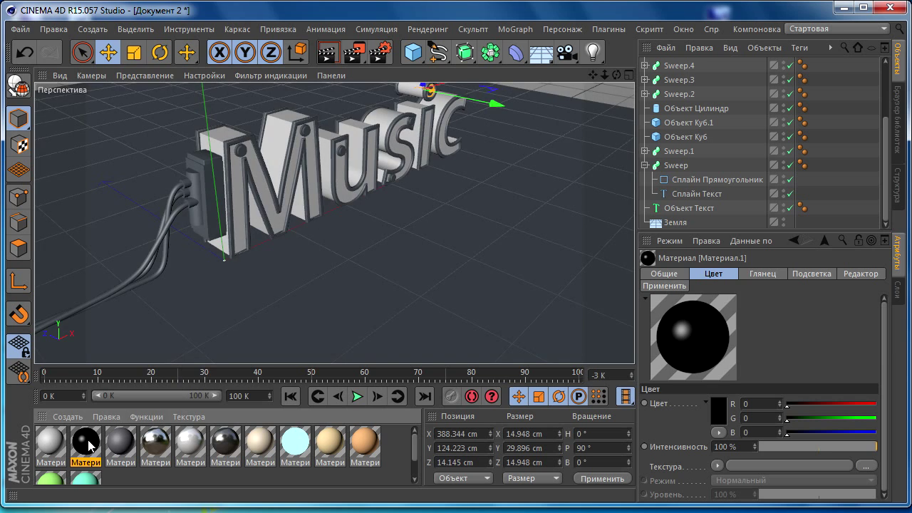
double_click(87, 443)
left_click(239, 374)
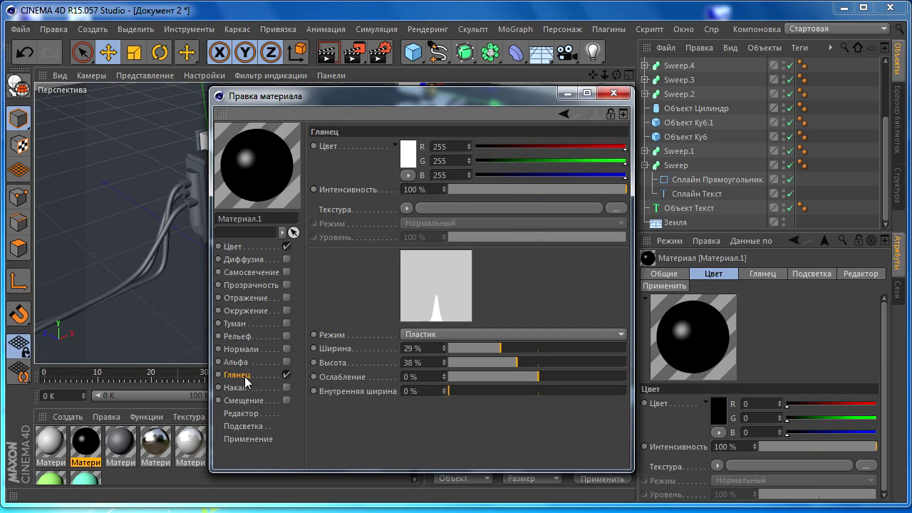
left_click(485, 348)
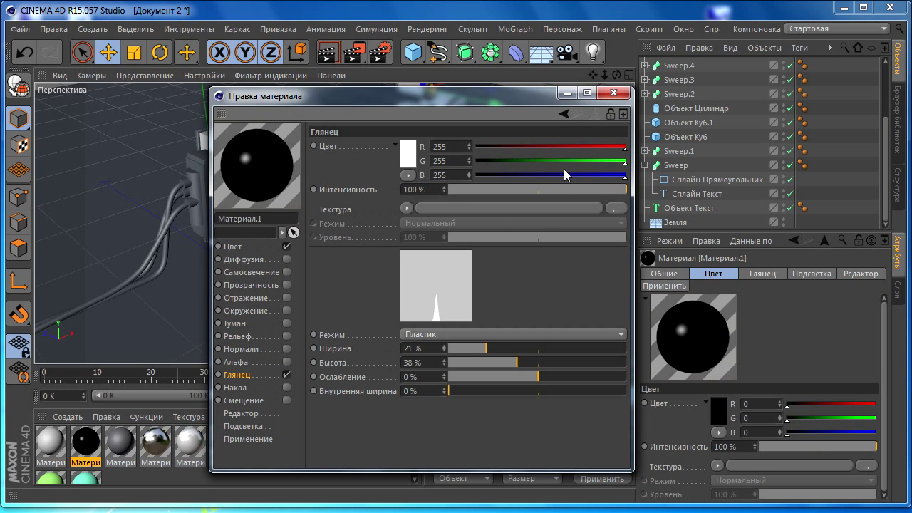
left_click(614, 95)
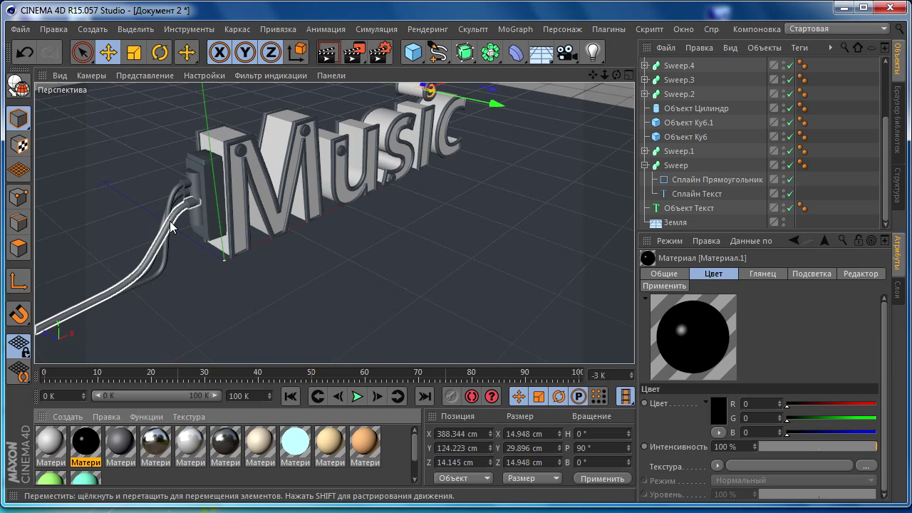
left_click_drag(180, 216, 95, 295)
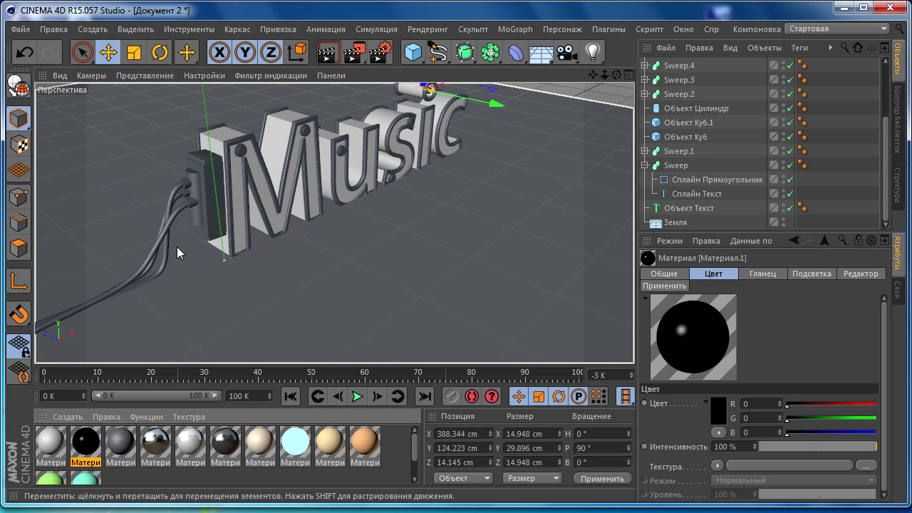
Expand Sweep.4 to reveal its tube, undoing an accidental move into Ноль объект.3.
scroll(177, 247, "up", 1)
scroll(202, 251, "up", 3)
scroll(202, 257, "down", 5)
scroll(199, 273, "up", 4)
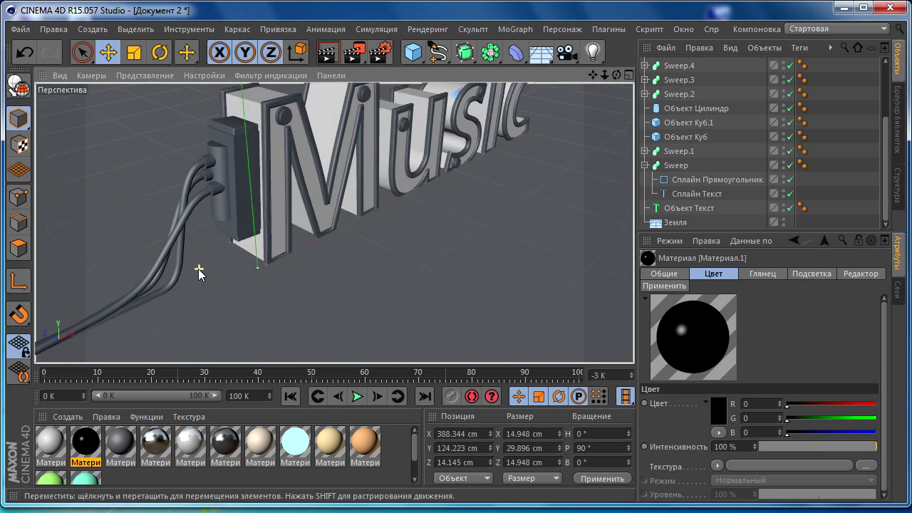
scroll(199, 273, "up", 1)
scroll(193, 269, "up", 2)
scroll(218, 249, "up", 1)
scroll(224, 214, "up", 2)
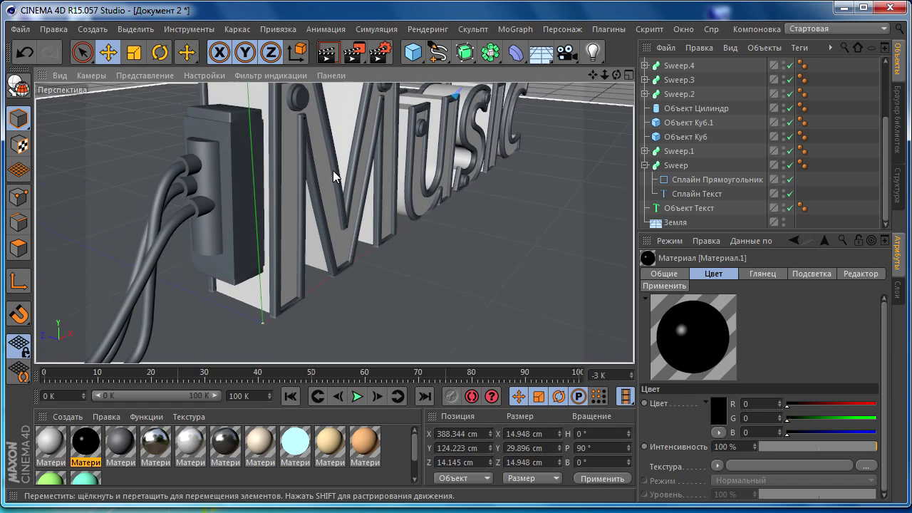
left_click(677, 65)
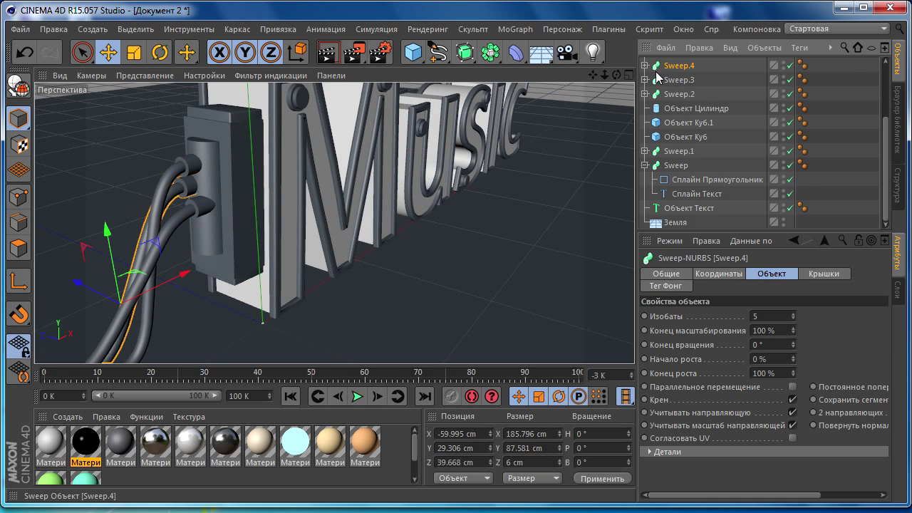
left_click(645, 65)
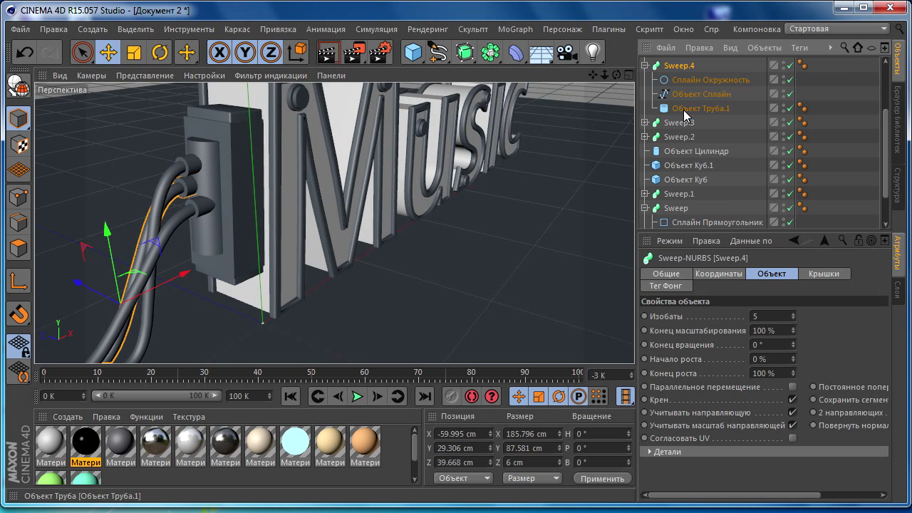
left_click_drag(686, 109, 695, 64)
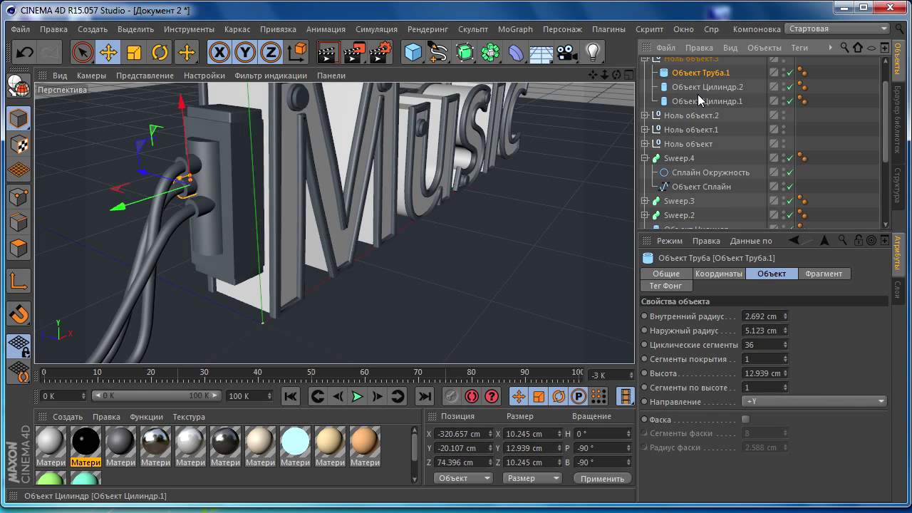
key("ctrl+z")
scroll(685, 103, "up", 1)
left_click(645, 179)
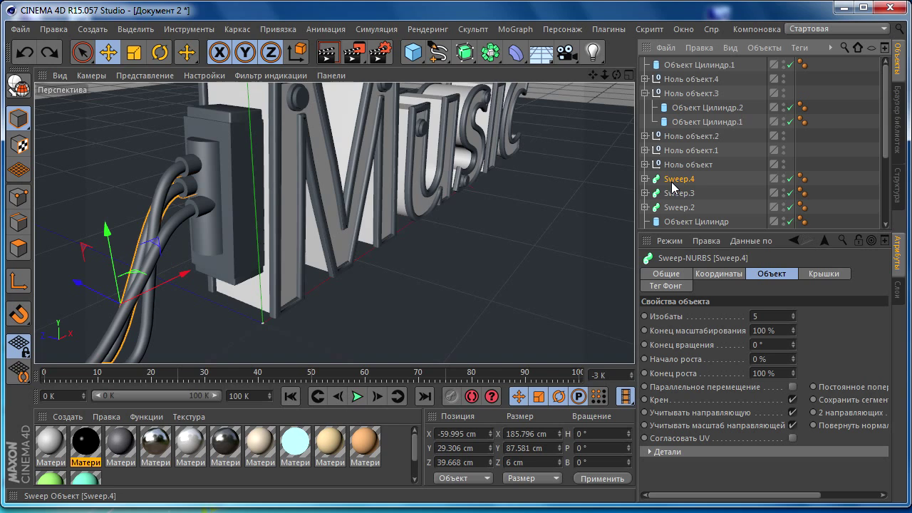
scroll(673, 187, "down", 3)
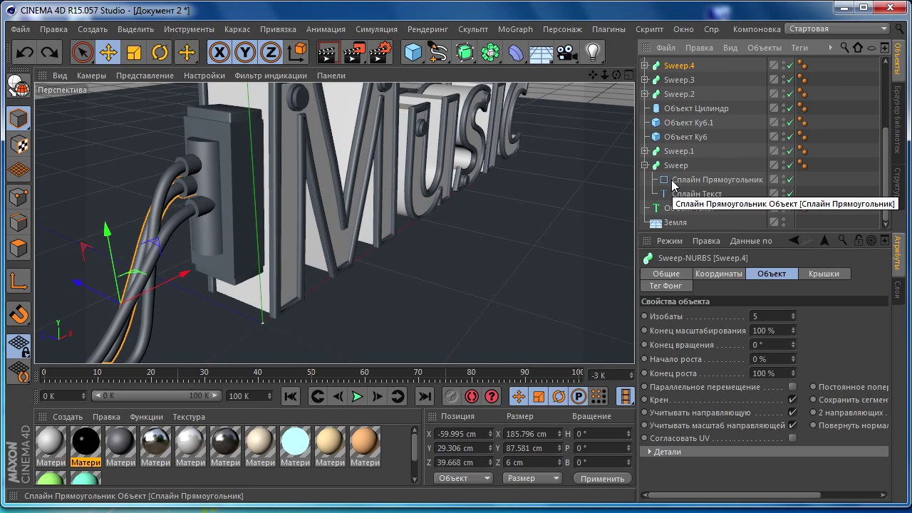
scroll(673, 184, "up", 3)
left_click(683, 68)
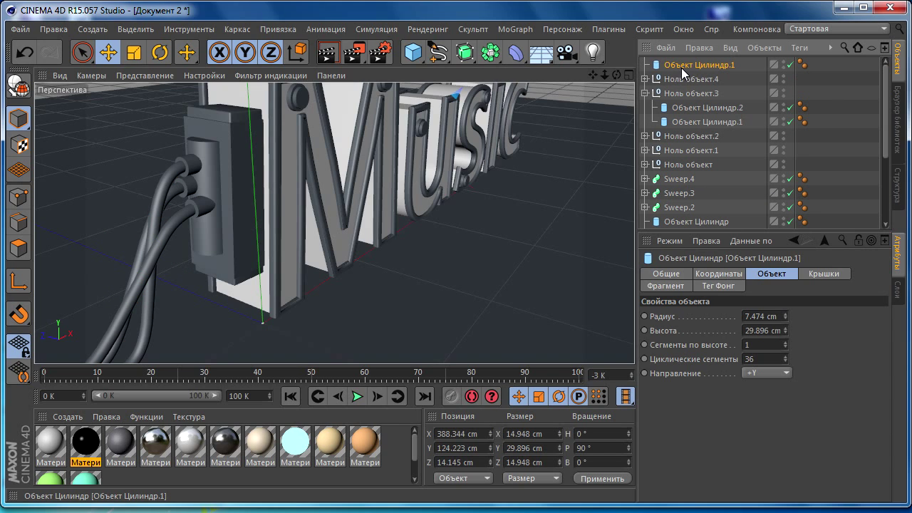
left_click(677, 179)
left_click(645, 179)
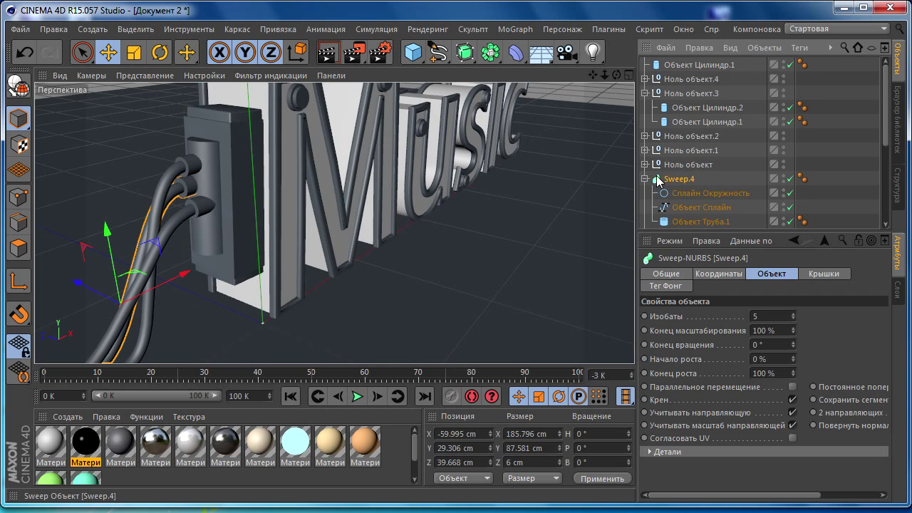
Pull Труба.1, Труба.2 and Труба out of Sweep.4/3/2 to top level, and blacken Sweep.2.
scroll(674, 150, "down", 2)
scroll(685, 118, "up", 2)
scroll(684, 127, "down", 3)
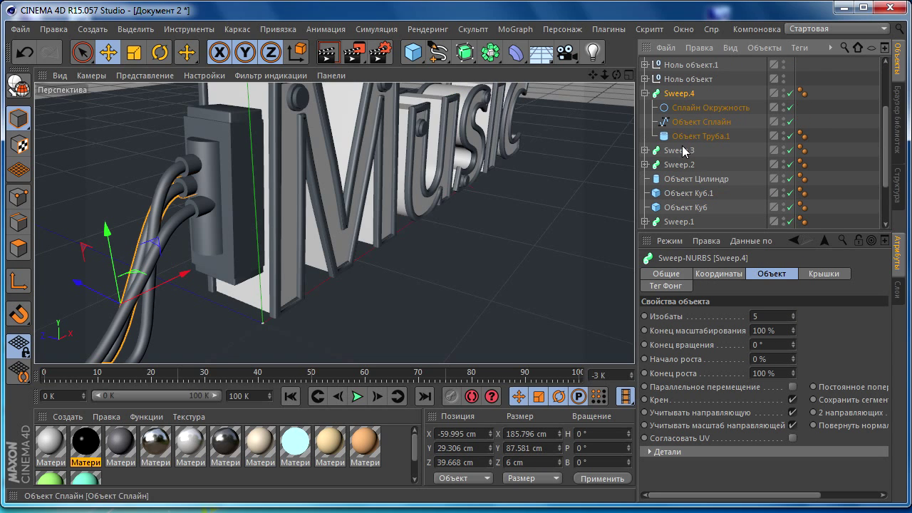
left_click(695, 136)
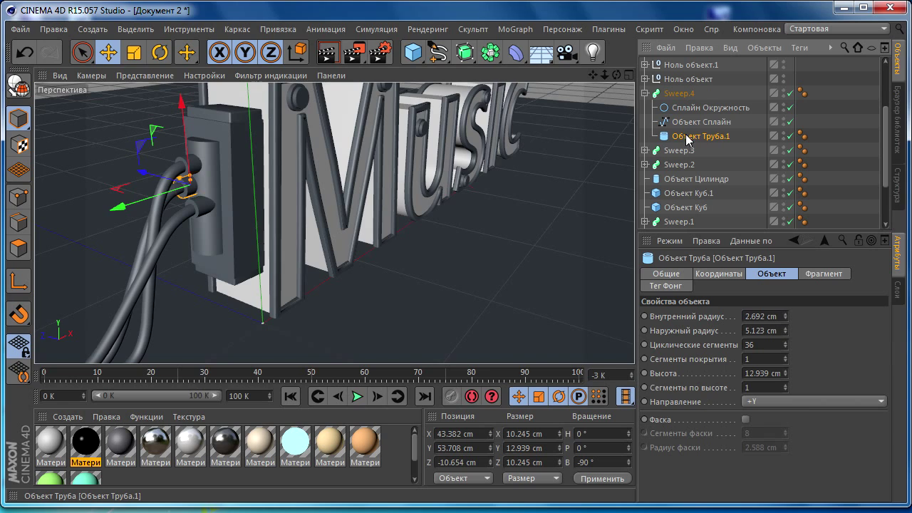
left_click_drag(688, 137, 667, 101)
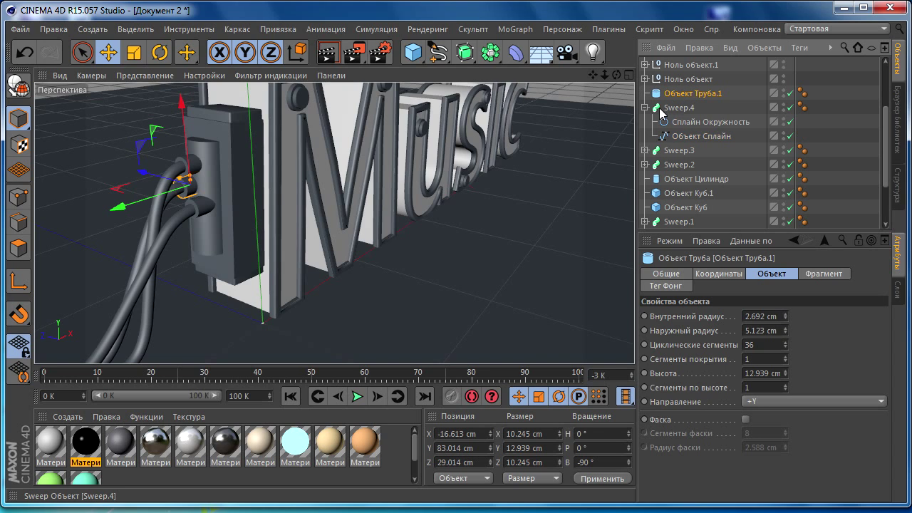
left_click(645, 108)
left_click(645, 122)
left_click_drag(698, 165, 688, 107)
left_click(645, 137)
left_click(645, 150)
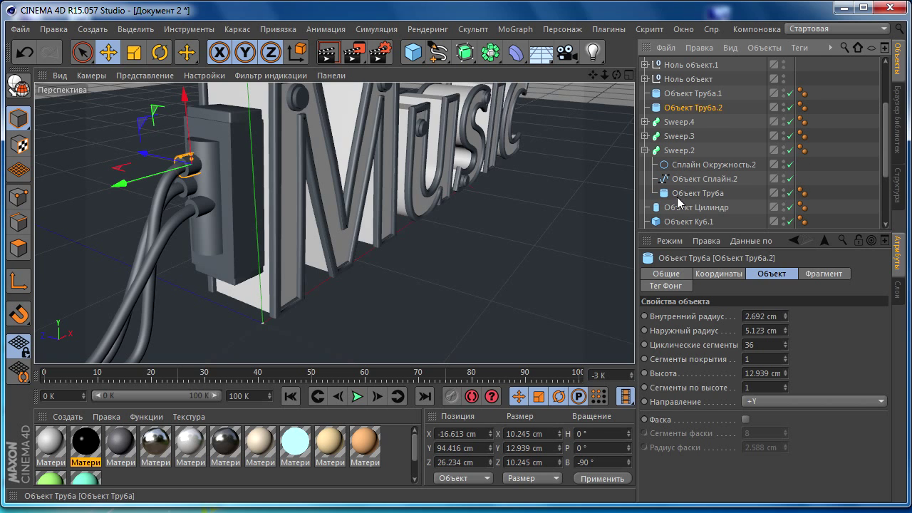
left_click_drag(684, 193, 688, 121)
left_click(645, 165)
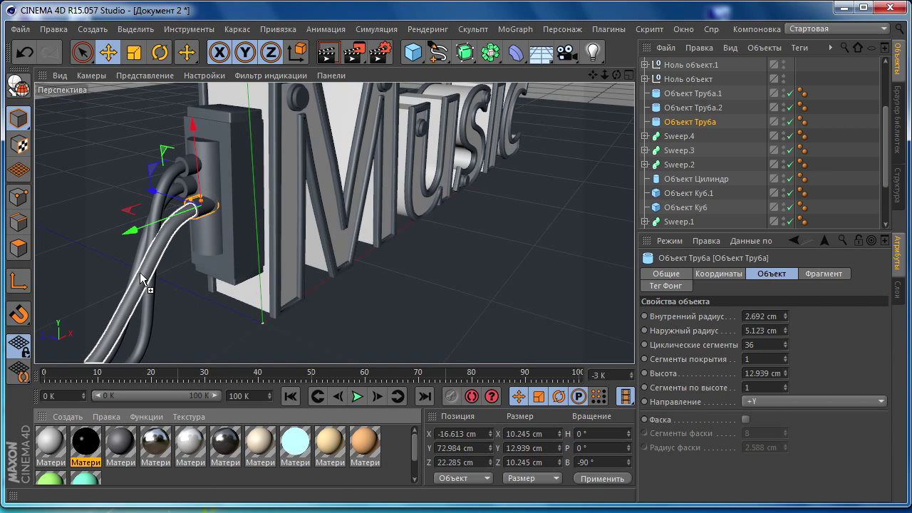
left_click_drag(143, 280, 142, 280)
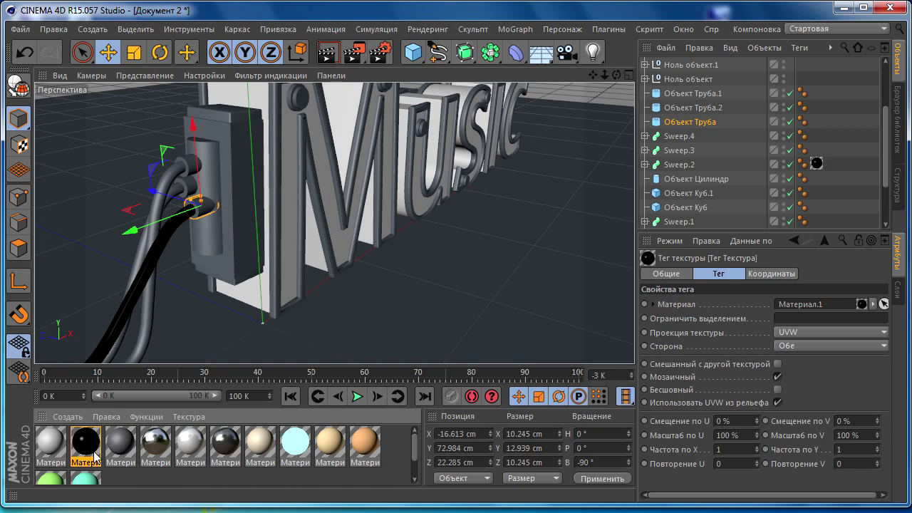
Apply the black material to the Sweep.4 and Sweep.3 cables.
left_click_drag(96, 457, 685, 136)
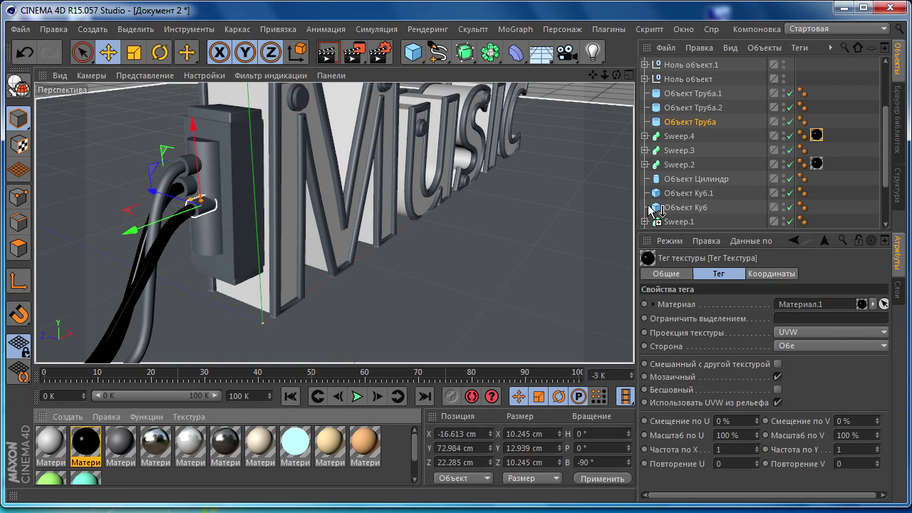
left_click_drag(650, 208, 679, 150)
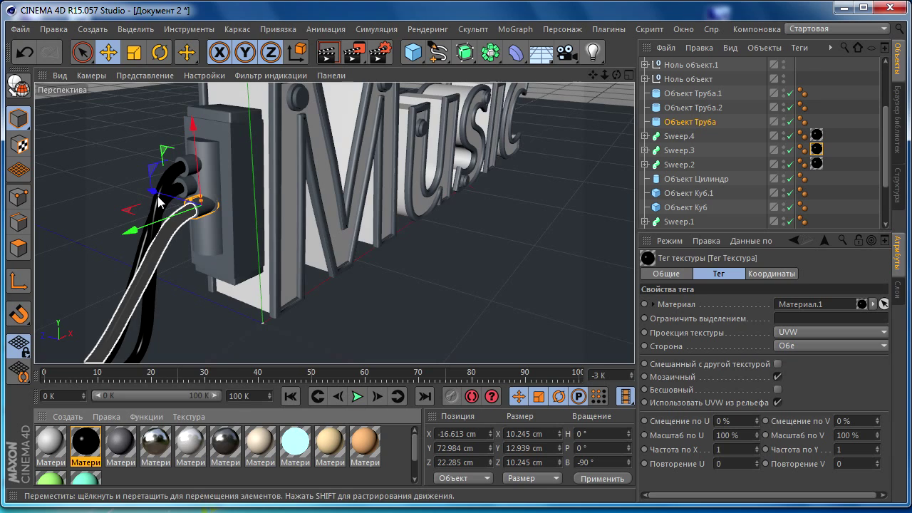
mouse_move(159, 330)
left_mouse_down("alt")
mouse_move(216, 271)
mouse_move(224, 285)
mouse_move(211, 268)
mouse_move(283, 236)
left_mouse_up("alt")
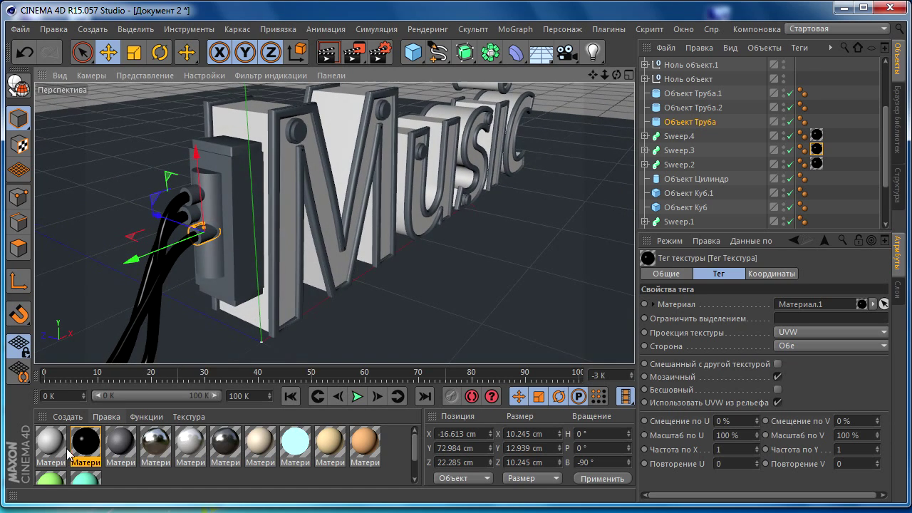
Inspect Материал.2 in the Material Editor, then close it and return to the scene.
left_click(165, 449)
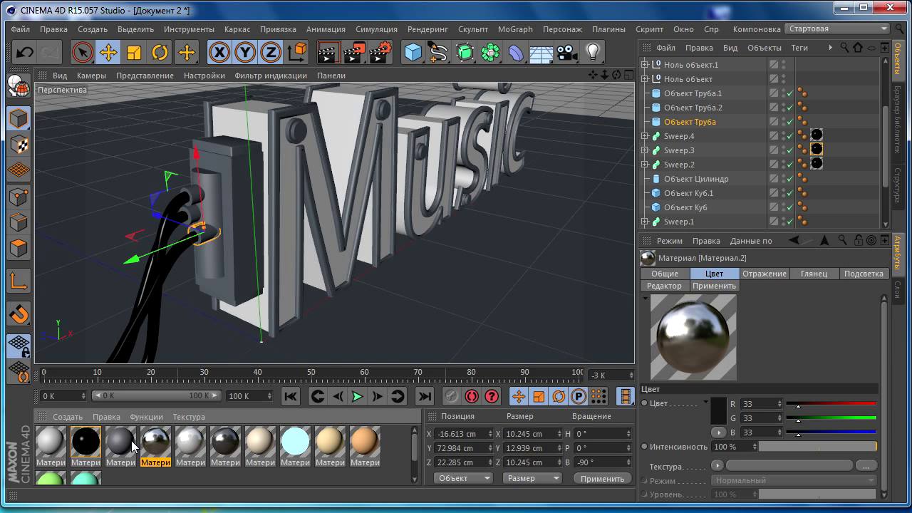
double_click(134, 444)
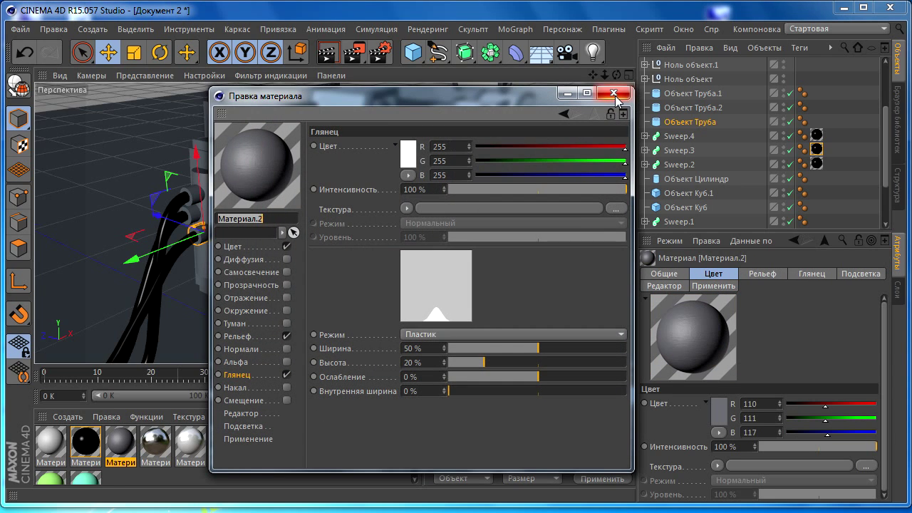
left_click(613, 93)
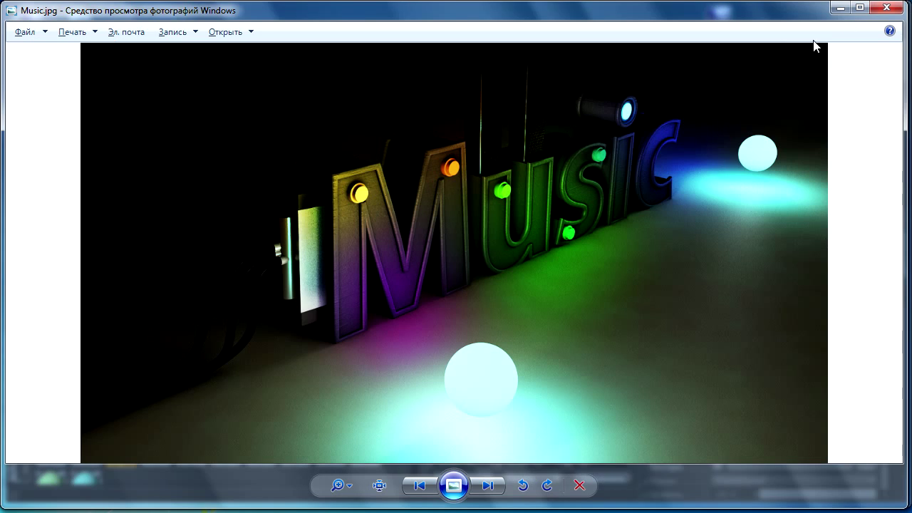
left_click(840, 7)
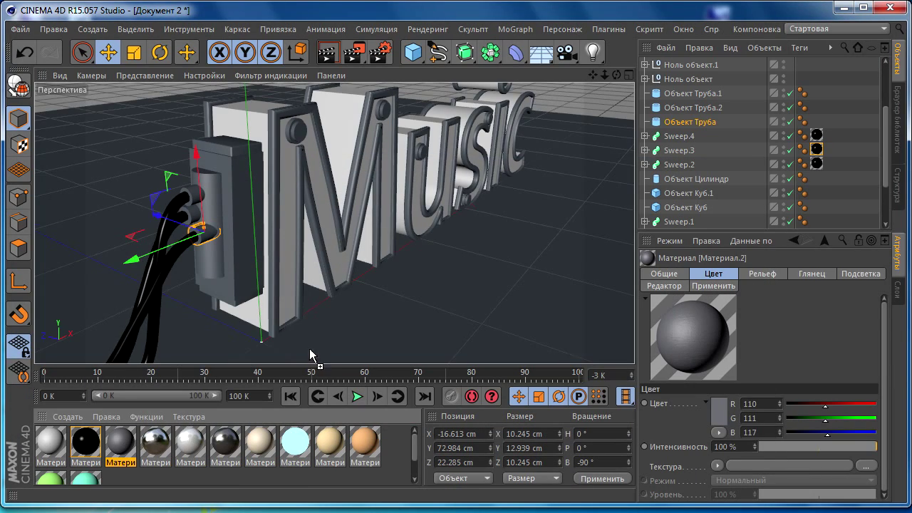
Apply Материал.2 to the Music text and test-render a region of the viewport.
left_click_drag(311, 354, 286, 259)
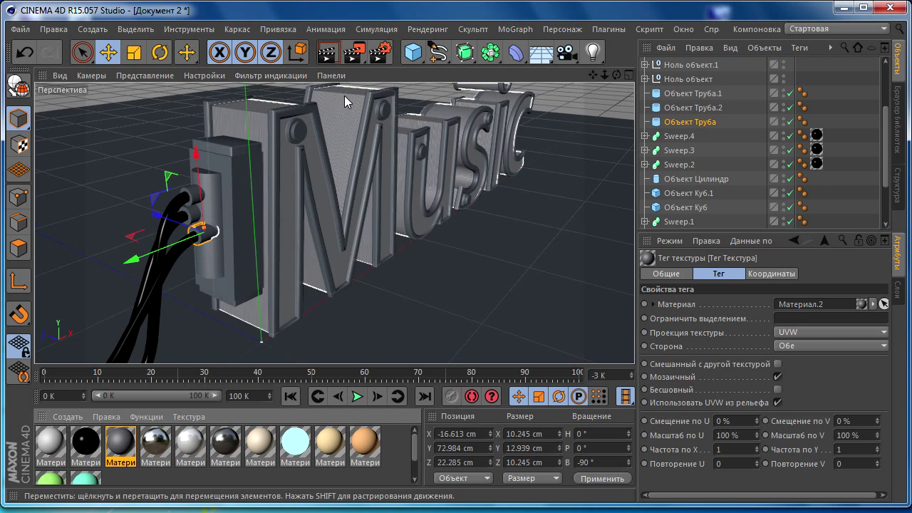
left_click(358, 55)
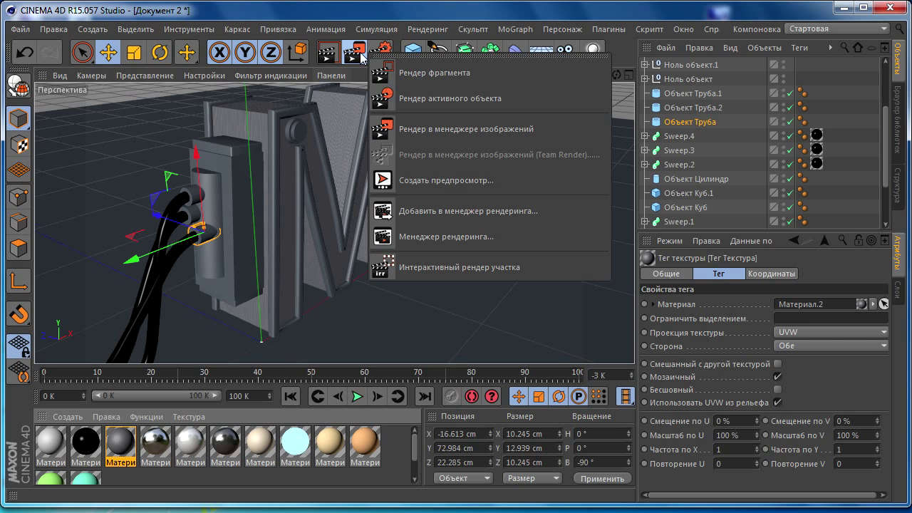
left_click(425, 74)
left_click_drag(250, 338, 449, 108)
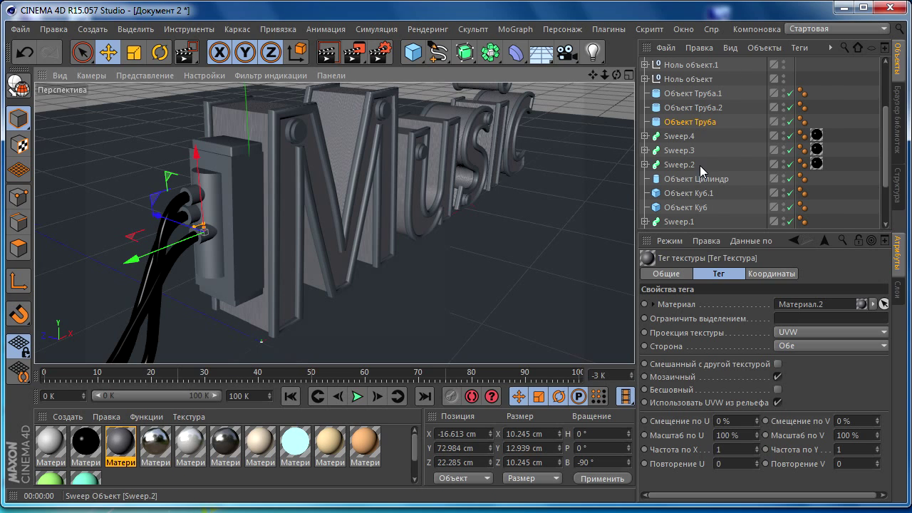
Set the text's texture tag to Кубическая projection, undoing an accidental tilt of the text.
scroll(760, 152, "down", 3)
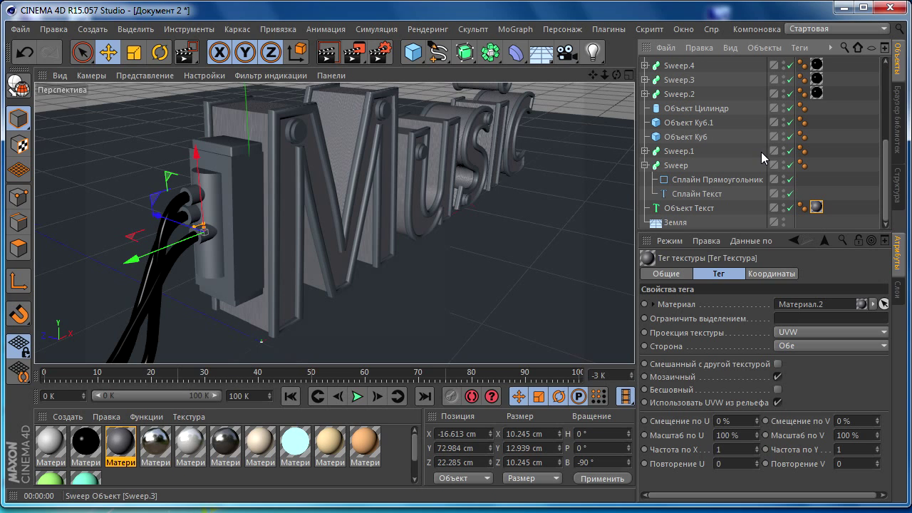
left_click(686, 211)
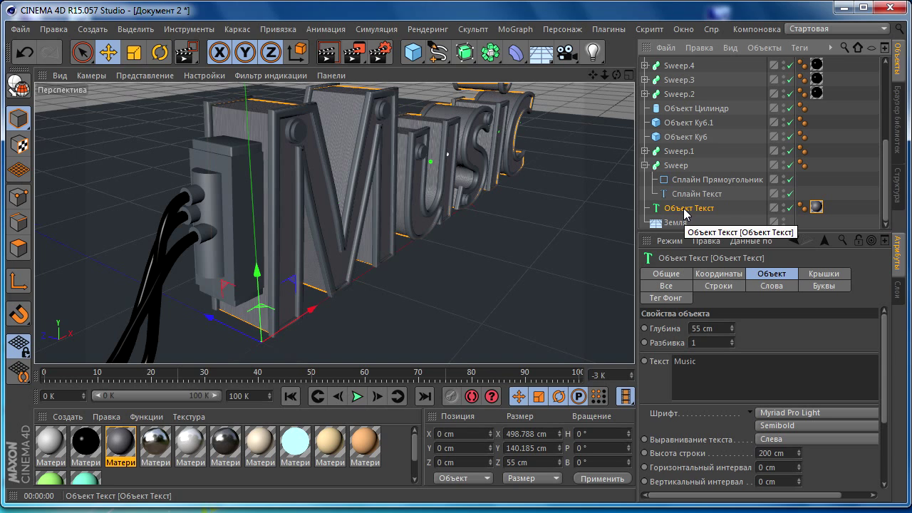
left_click(815, 207)
left_click(823, 332)
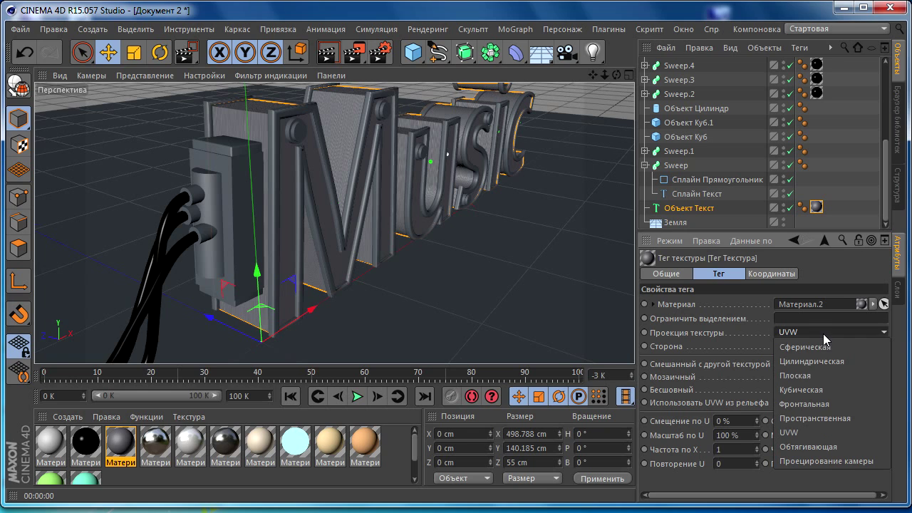
left_click(797, 392)
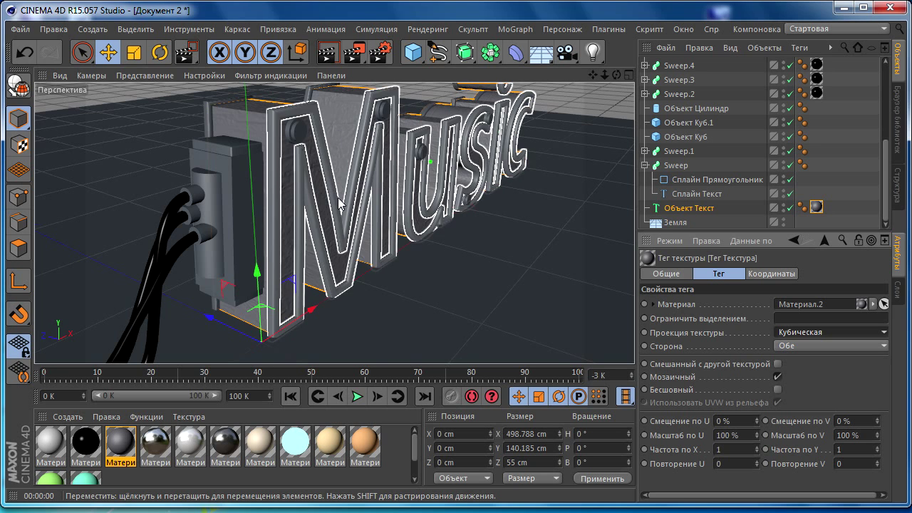
key("ctrl+z")
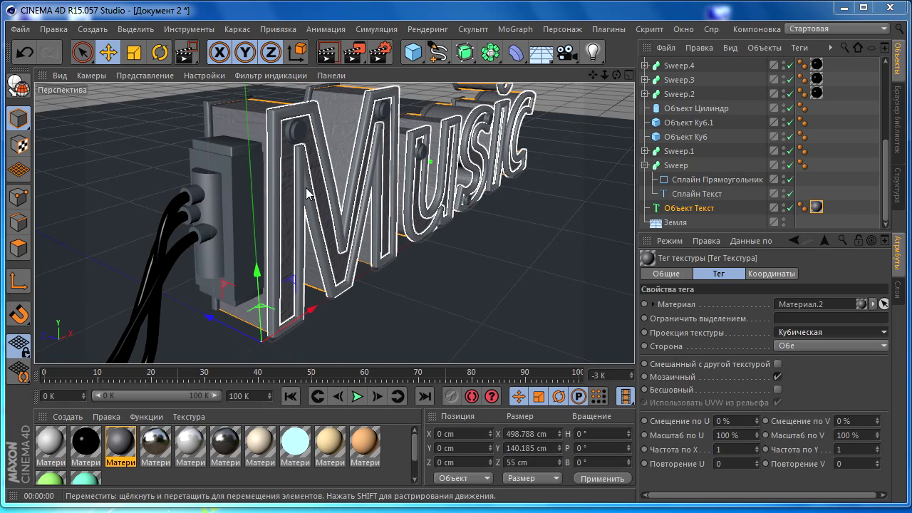
key("ctrl+z")
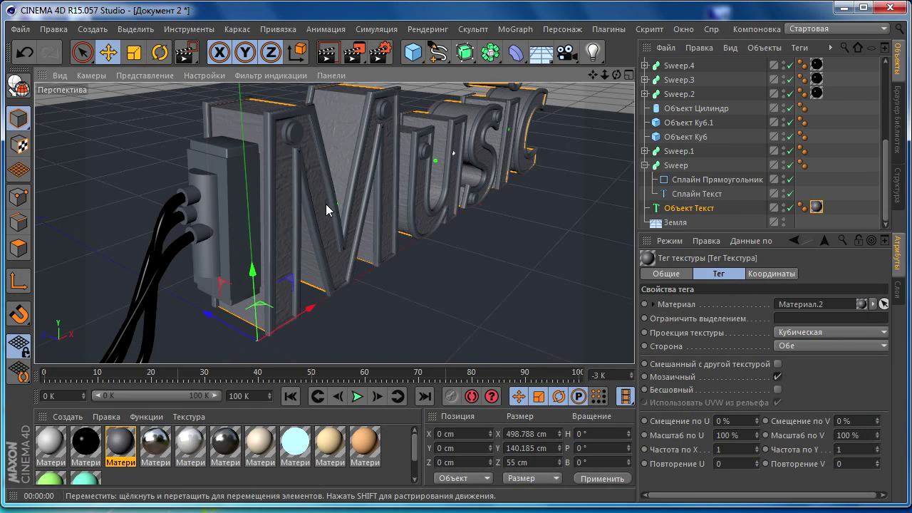
left_click_drag(325, 204, 286, 225, "alt")
Apply Материал.2 to Sweep and Sweep.1, both with Кубическая projection.
mouse_move(124, 439)
left_mouse_down()
mouse_move(201, 432)
mouse_move(688, 166)
left_mouse_up()
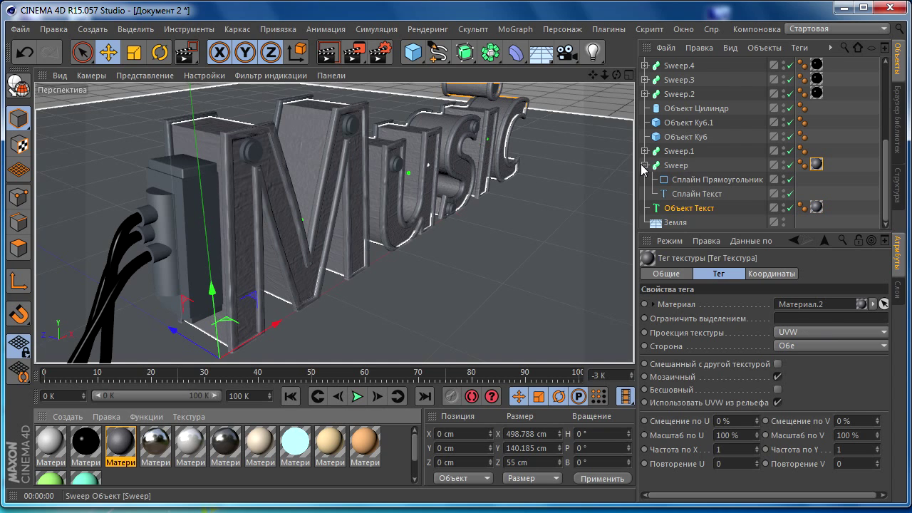
left_click_drag(712, 204, 677, 179)
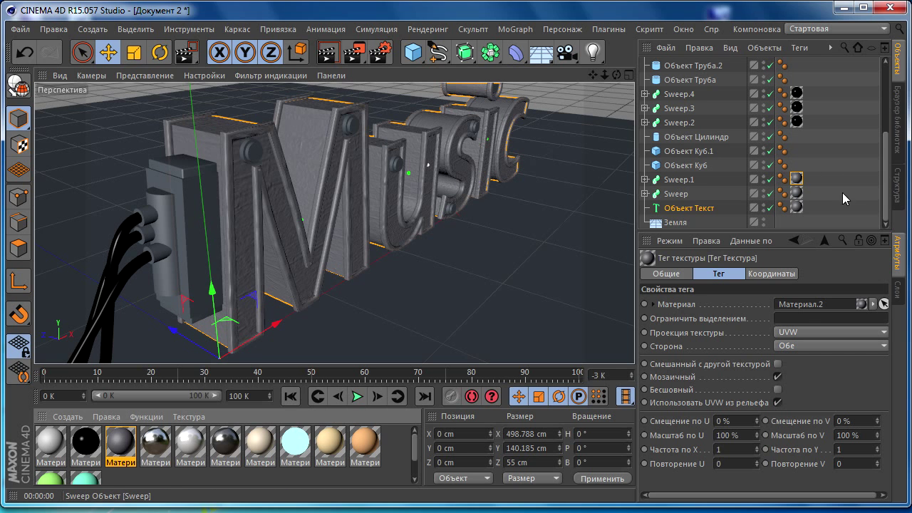
left_click(811, 333)
left_click(795, 391)
left_click(797, 194)
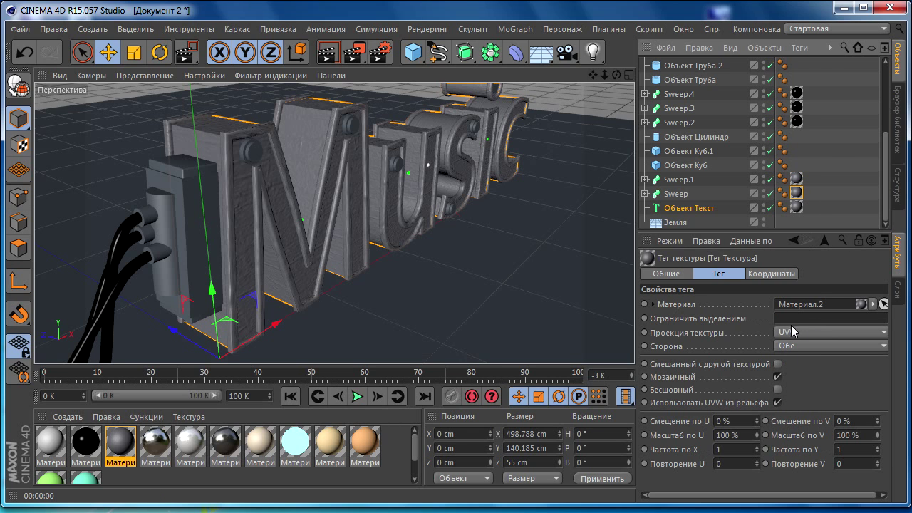
left_click(795, 332)
left_click(796, 390)
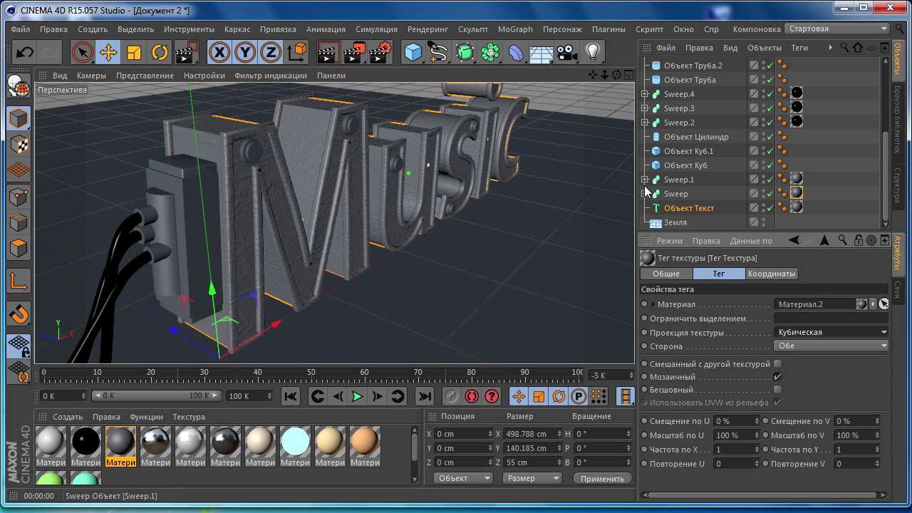
mouse_move(272, 251)
left_mouse_down("alt")
mouse_move(297, 257)
mouse_move(242, 248)
mouse_move(307, 244)
mouse_move(278, 285)
left_mouse_up("alt")
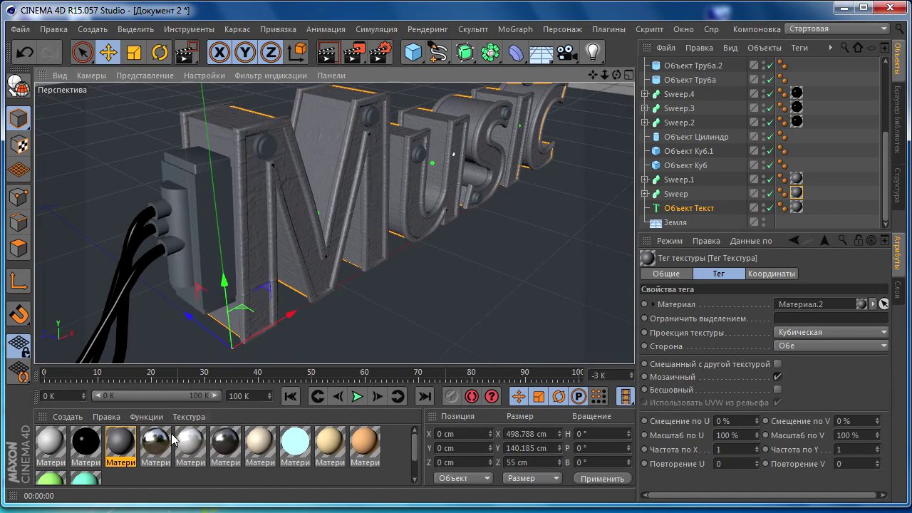
double_click(152, 449)
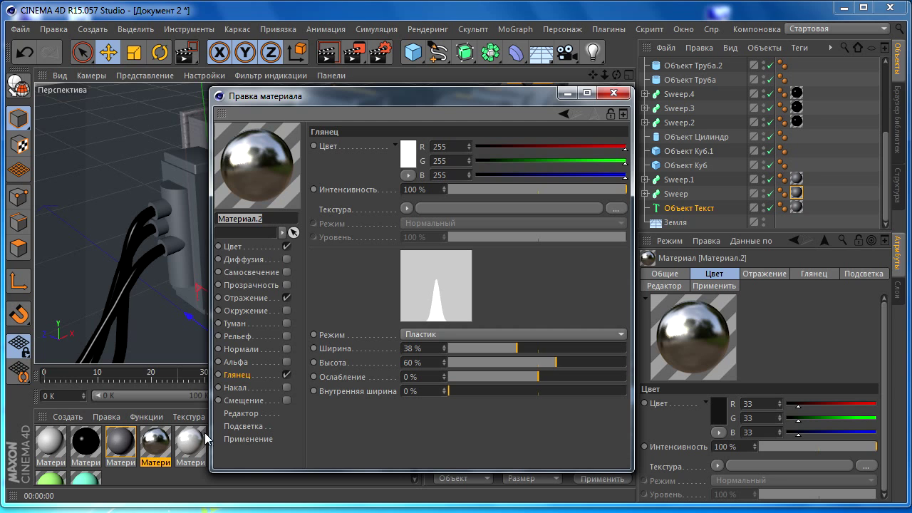
left_click(613, 93)
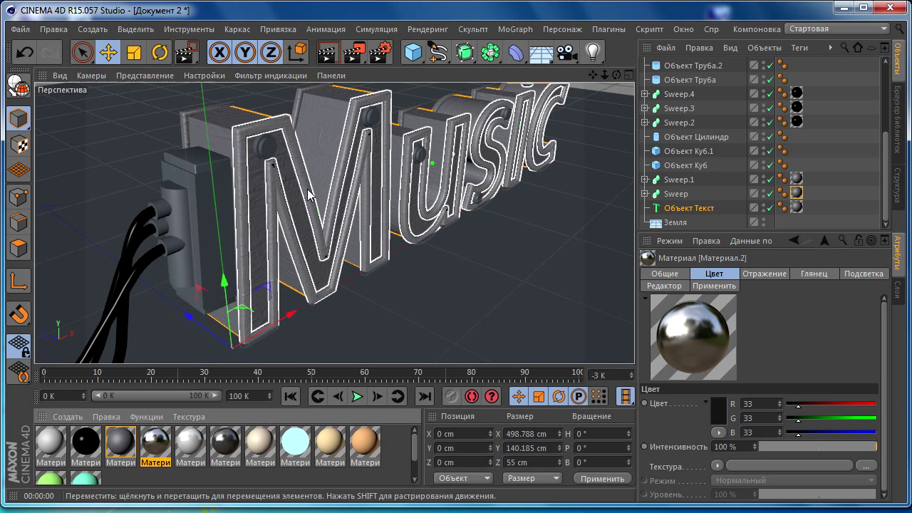
double_click(157, 444)
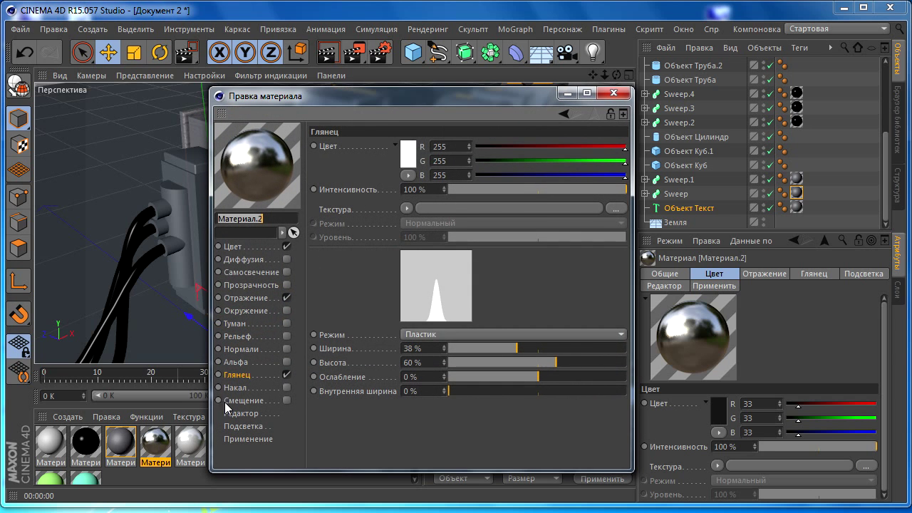
left_click(389, 151)
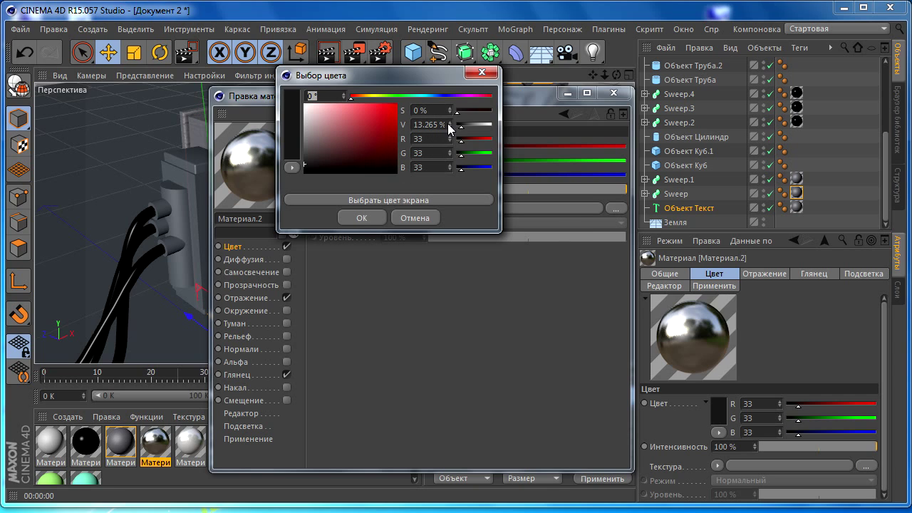
left_click(370, 219)
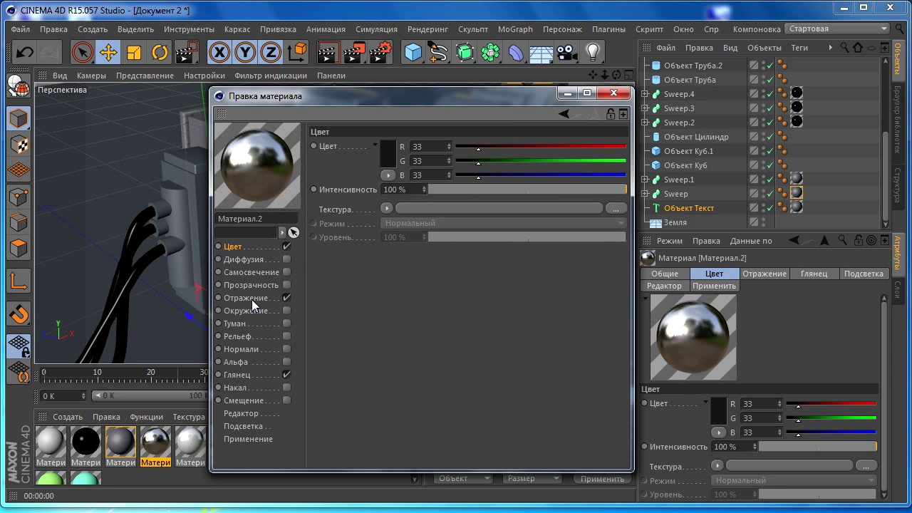
left_click(251, 298)
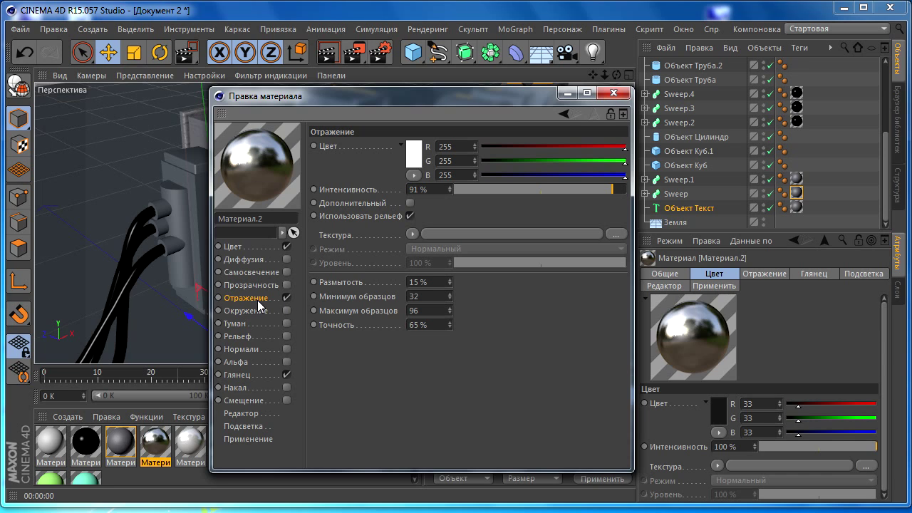
left_click(287, 298)
left_click(287, 297)
left_click_drag(436, 284, 385, 285)
key("Return")
left_click_drag(427, 296, 387, 294)
key("Tab")
key("Tab")
key("Tab")
left_click(239, 374)
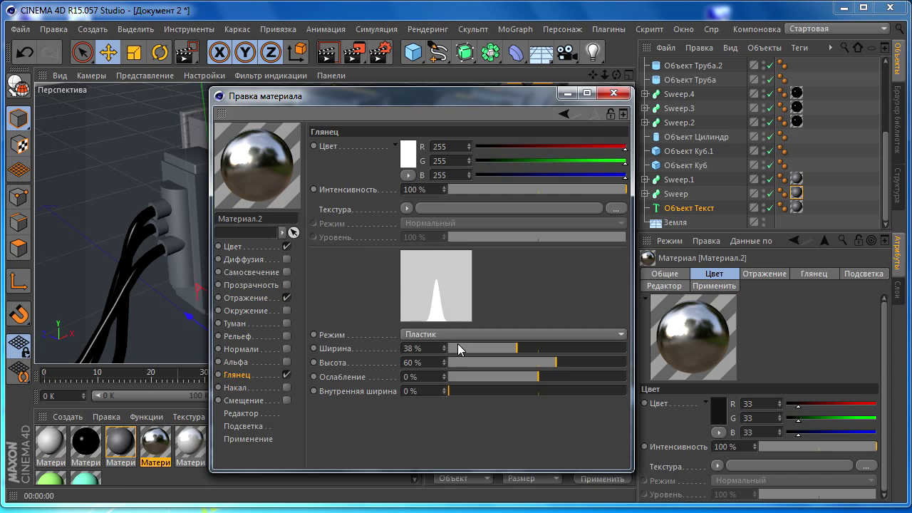
mouse_move(555, 362)
left_mouse_down()
mouse_move(506, 362)
mouse_move(550, 361)
left_mouse_up()
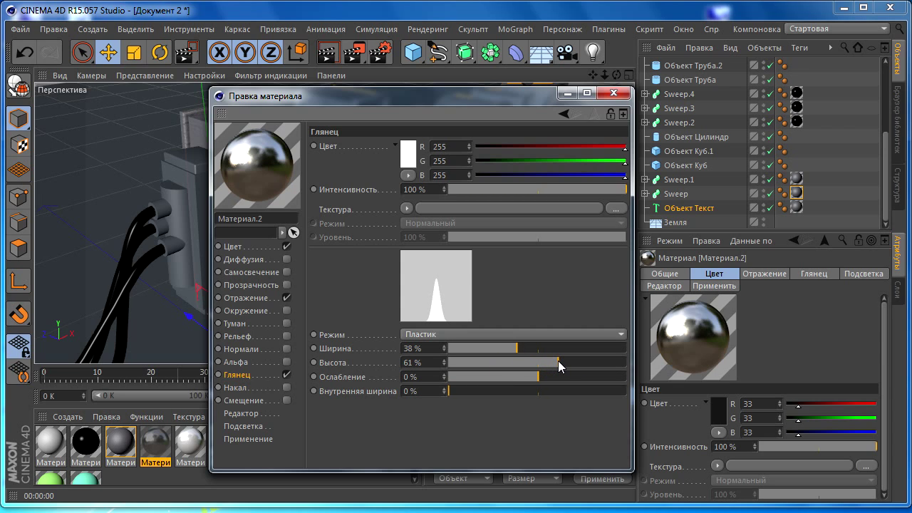
key("ctrl+z")
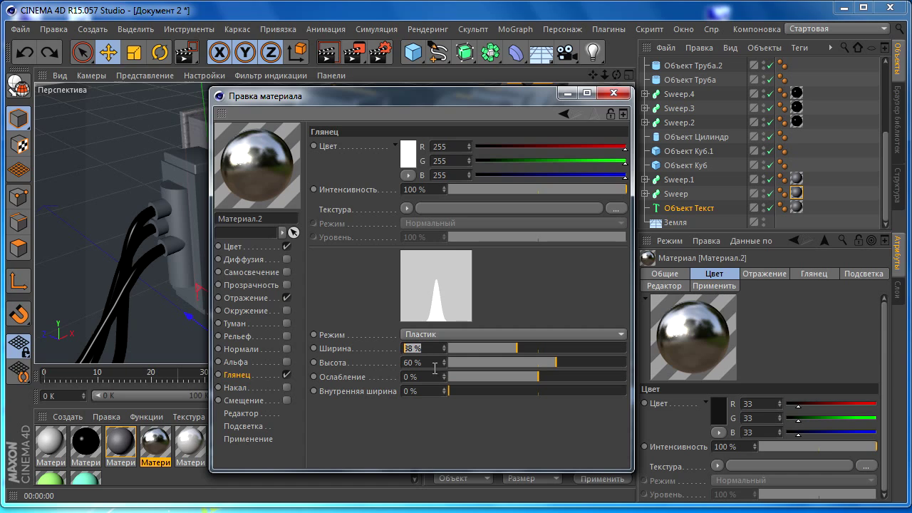
left_click(434, 363)
left_click(468, 415)
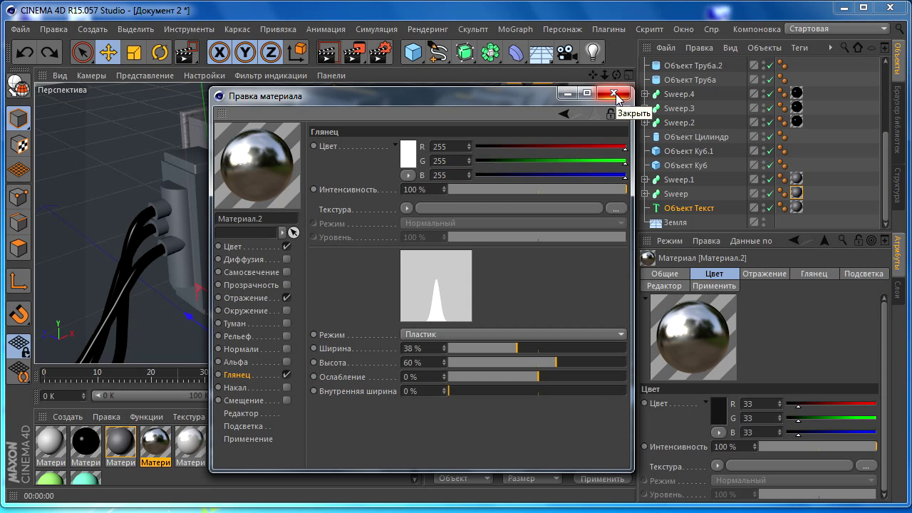
left_click(614, 93)
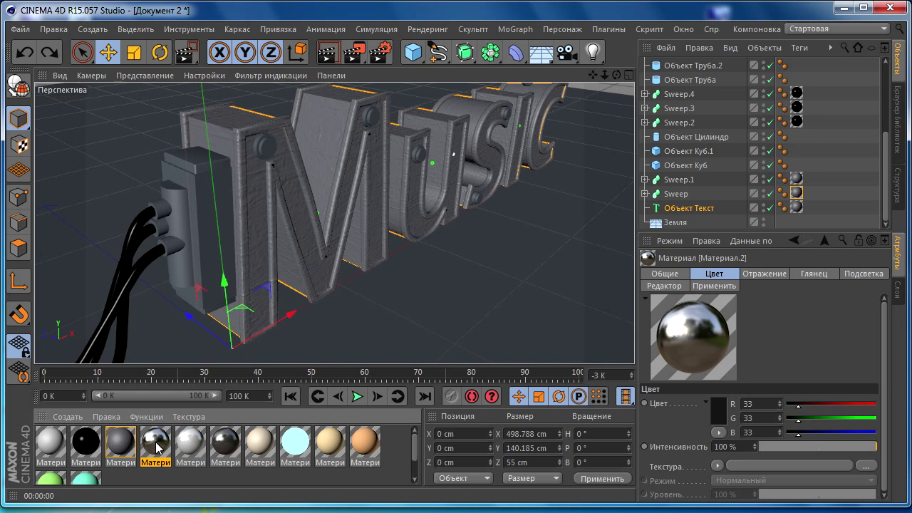
Apply the dark chrome material to the plug cylinder.
left_click_drag(157, 447, 176, 220)
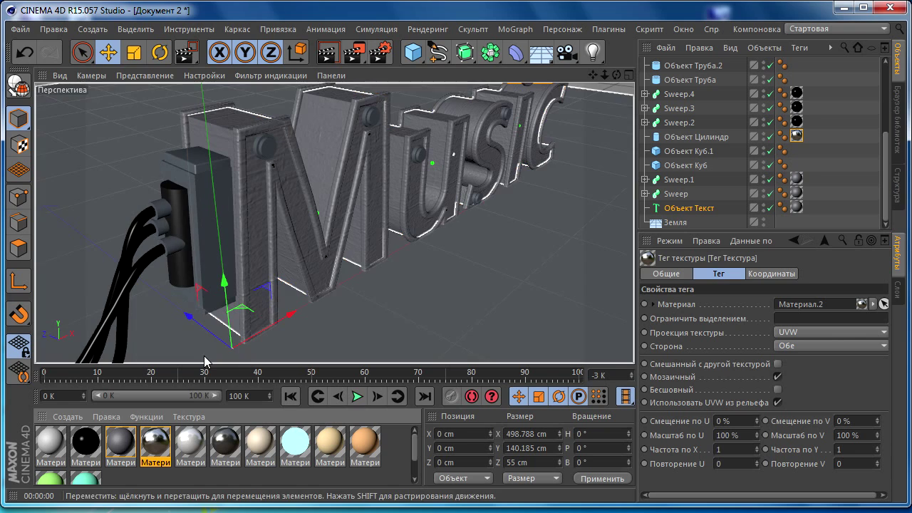
left_click(191, 445)
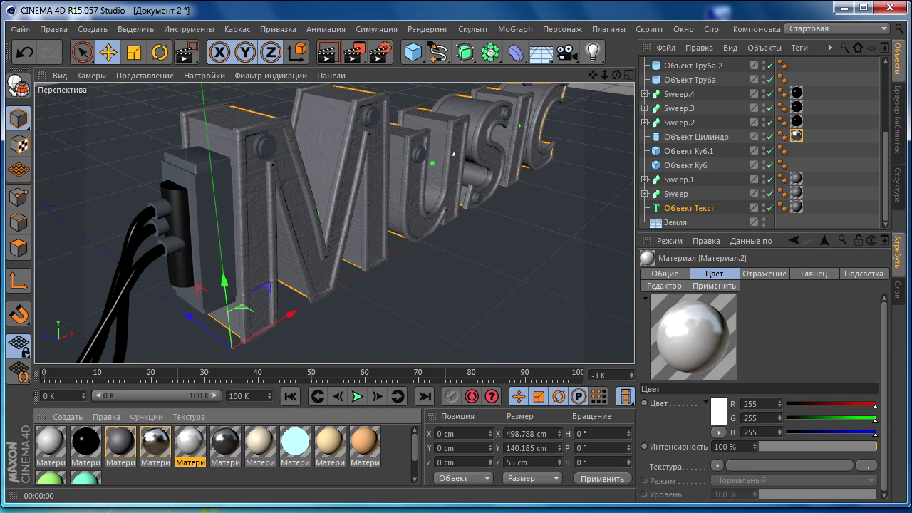
left_click(228, 299)
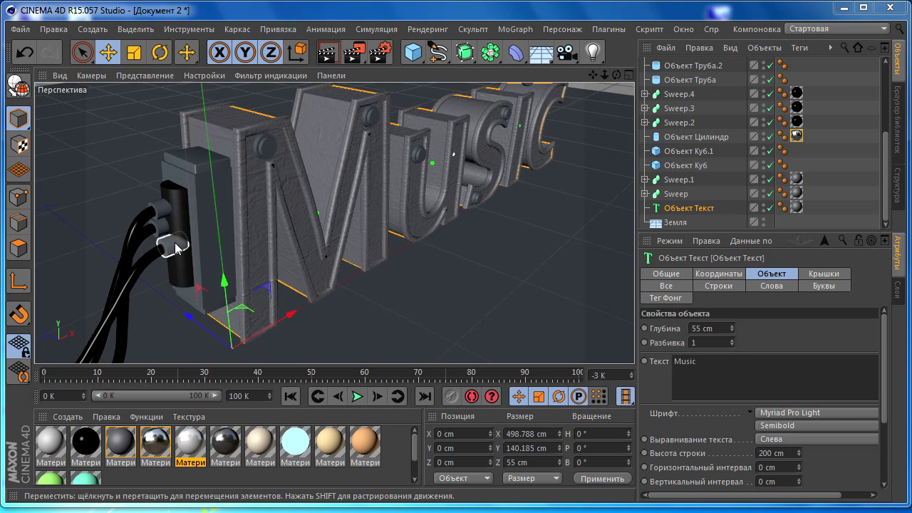
Inspect the white material's colour, reflection and specular settings, then close the editor.
left_click(194, 448)
double_click(198, 449)
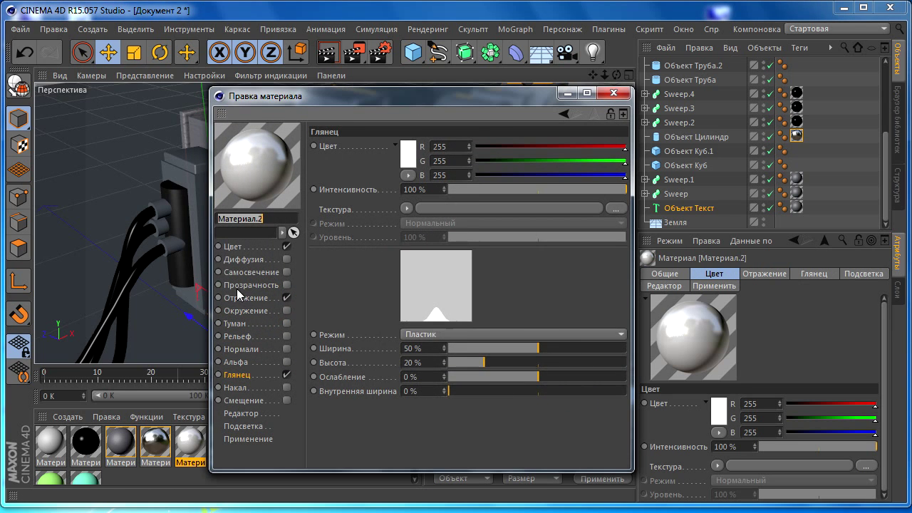
left_click(233, 246)
left_click(389, 153)
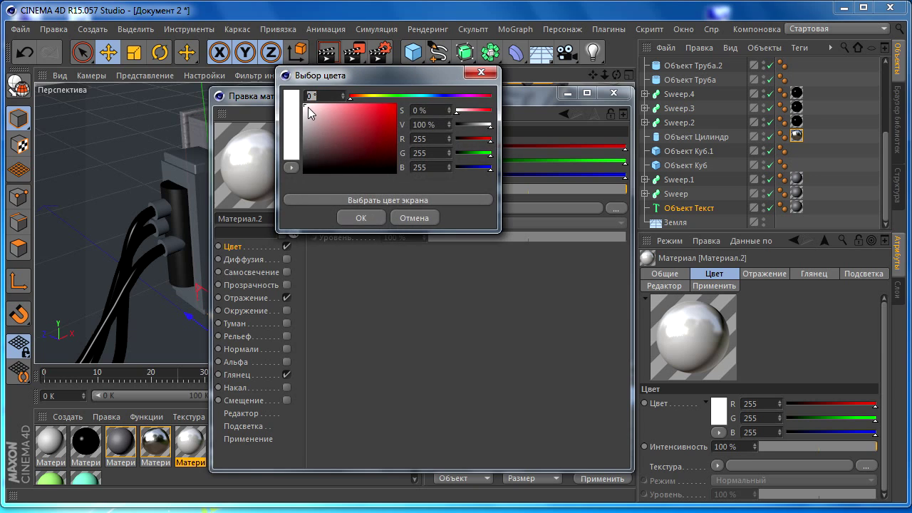
left_click(360, 213)
left_click(248, 298)
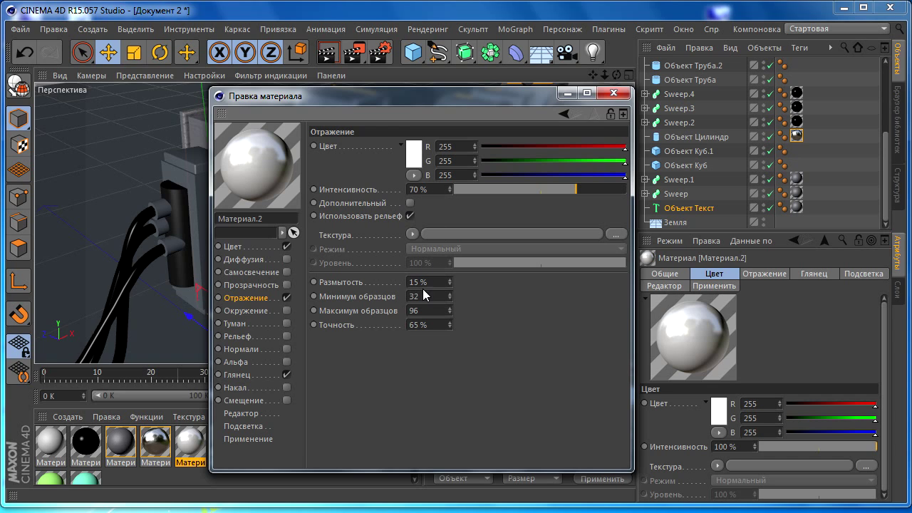
left_click(239, 375)
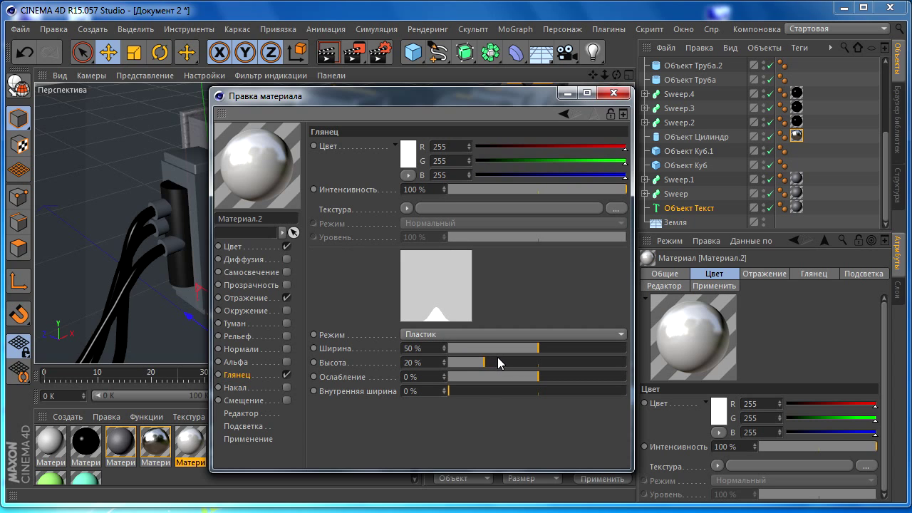
left_click(399, 362)
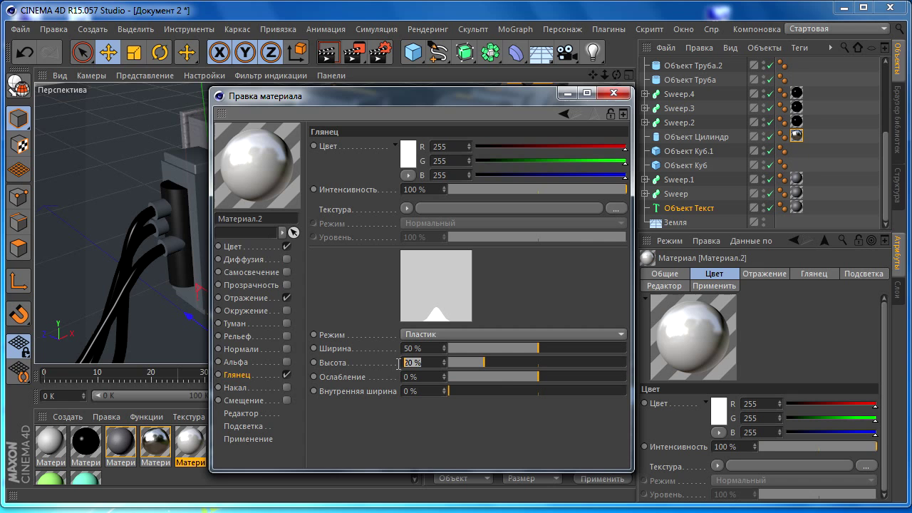
left_click(614, 94)
Apply the white glossy material to the plug tubes Объект Труба and Объект Труба.2.
left_click(151, 445)
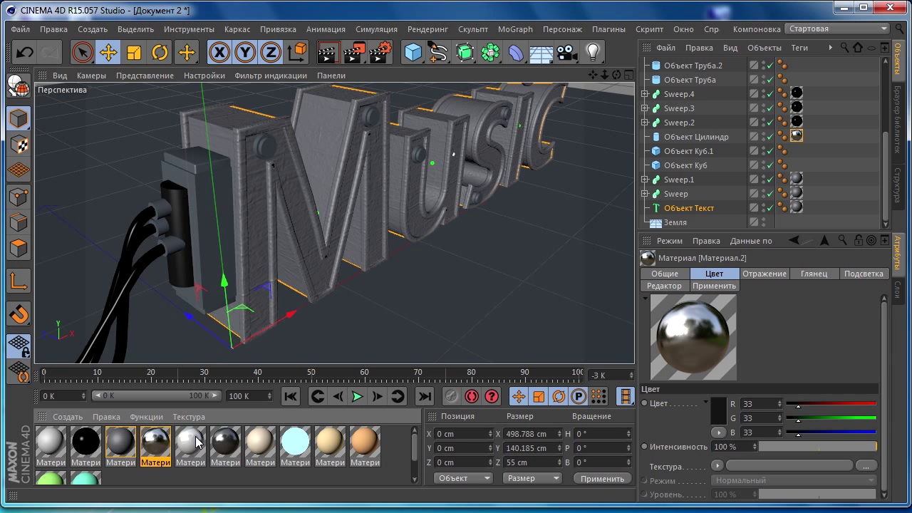
double_click(197, 442)
left_click(612, 93)
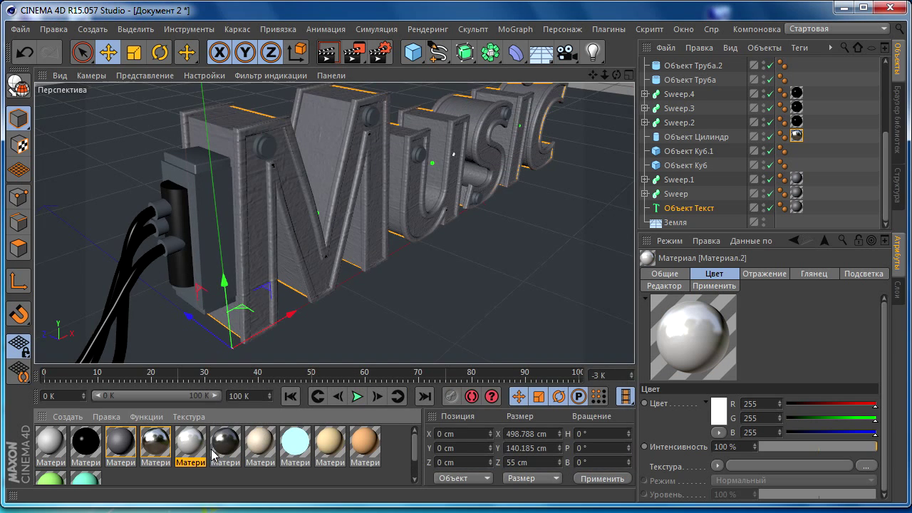
left_click_drag(171, 258, 171, 249)
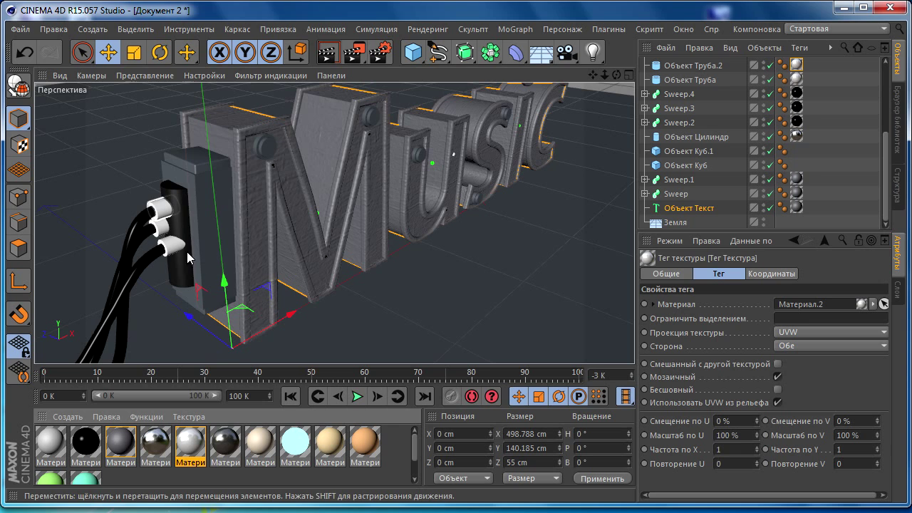
Set Материал.2's colour to RGB 70/70/70.
left_click(225, 445)
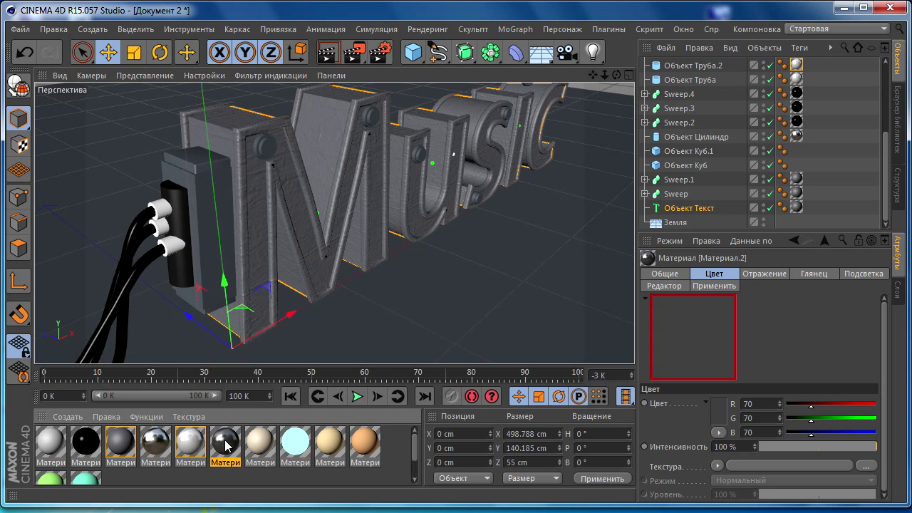
double_click(227, 446)
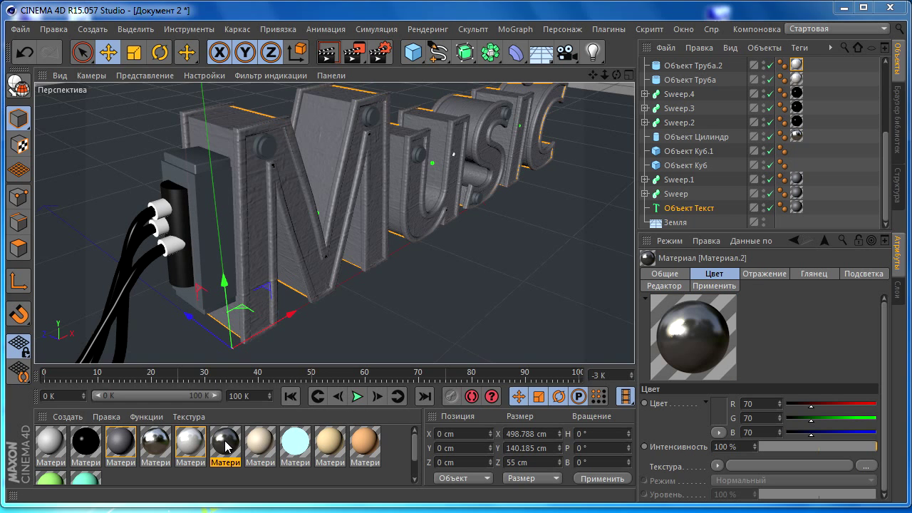
left_click(232, 246)
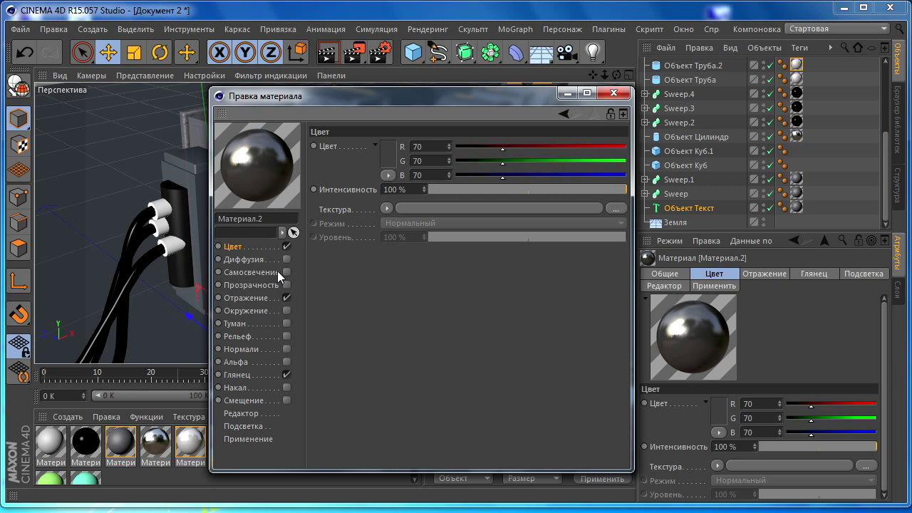
left_click(393, 146)
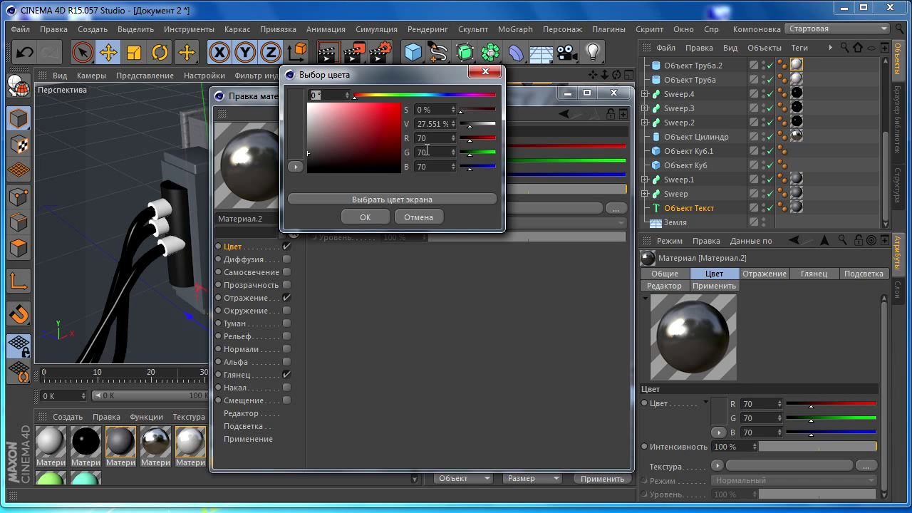
left_click(308, 154)
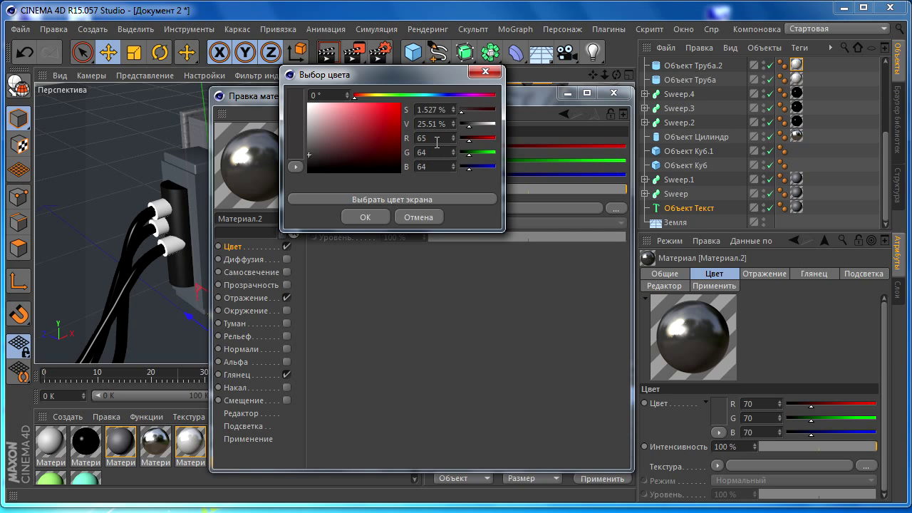
left_click_drag(437, 142, 408, 137)
key("Return")
double_click(441, 151)
type("70")
key("Tab")
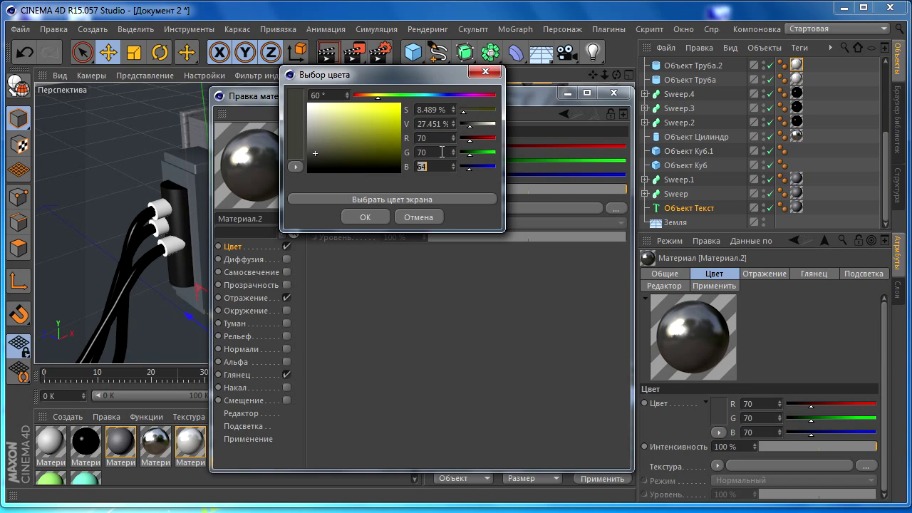
type("70")
left_click(363, 220)
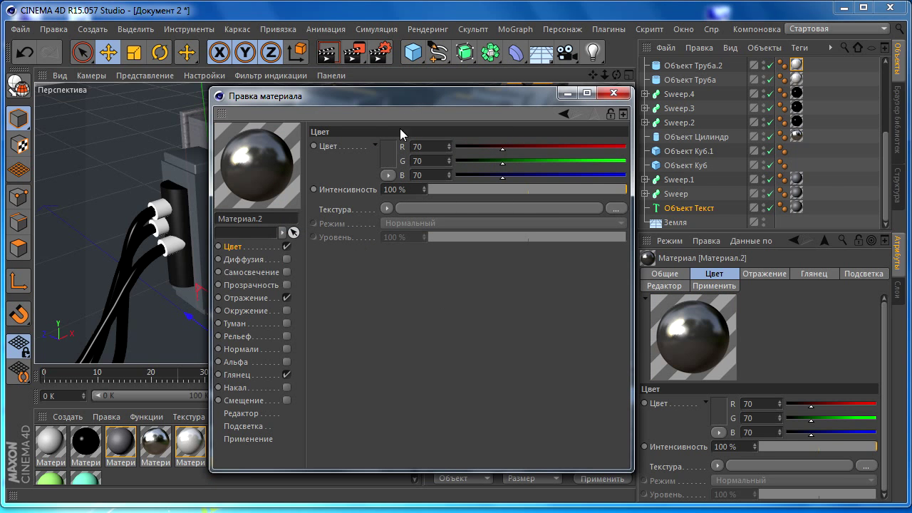
mouse_move(402, 97)
left_mouse_down()
mouse_move(635, 114)
mouse_move(434, 84)
left_mouse_up()
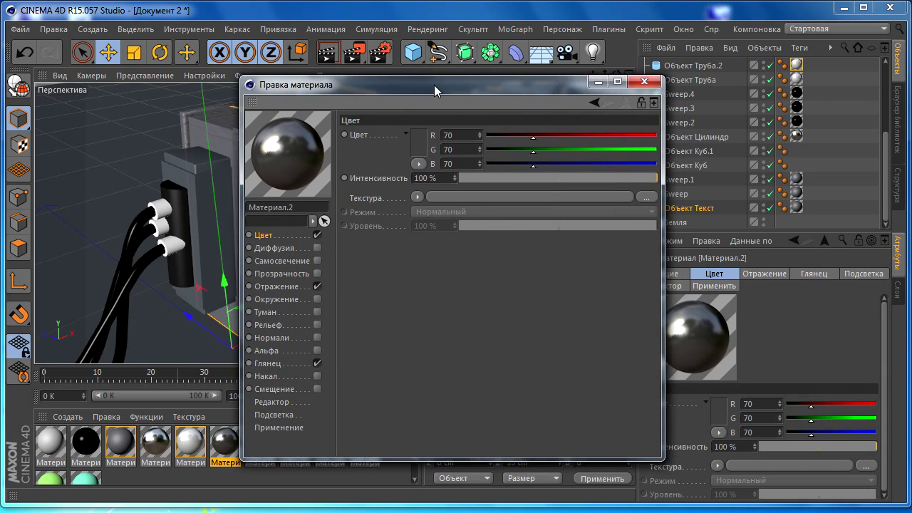
Give Материал.2 51% reflection with 15% blur and a 26%-wide, 82%-high specular highlight.
left_click(304, 285)
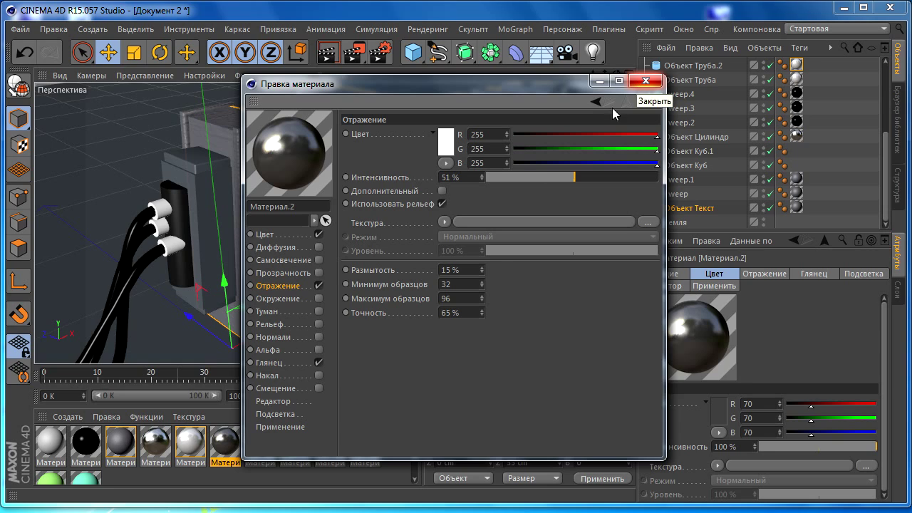
left_click(285, 362)
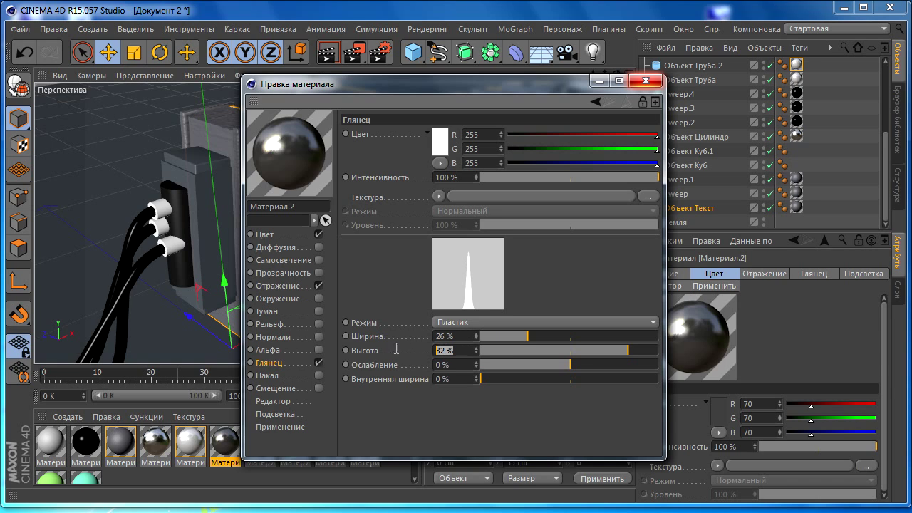
left_click(537, 440)
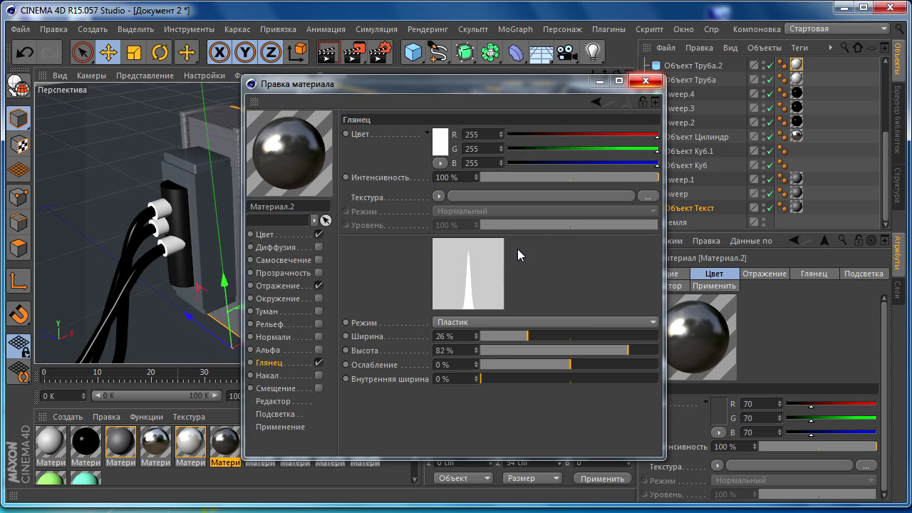
left_click(644, 82)
type("55")
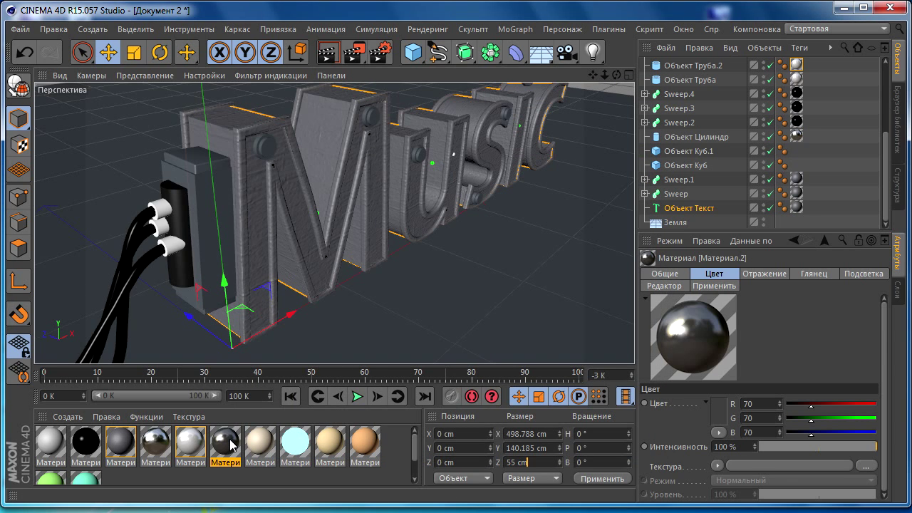
Give the Music text a 55 cm depth and apply a material to its letters.
key("Return")
left_click(322, 256)
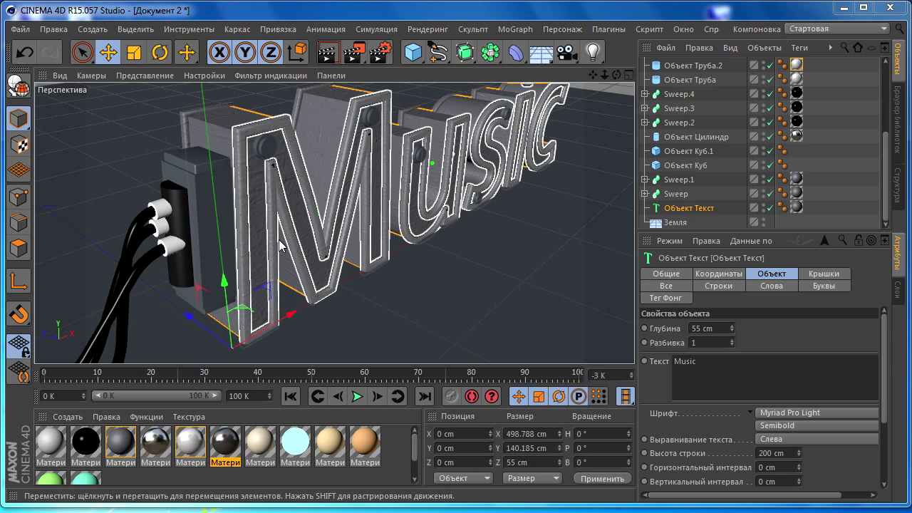
left_click_drag(280, 246, 252, 270)
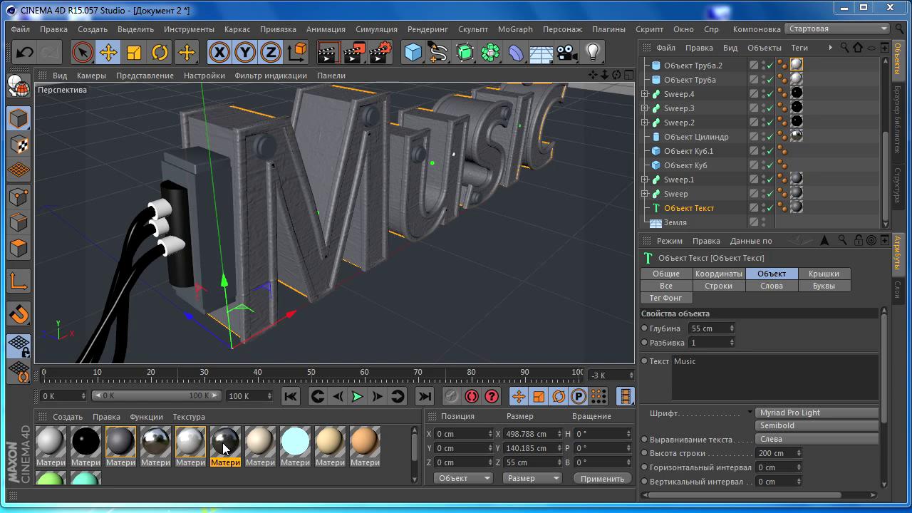
Give the plug box a white body with a dark top.
left_click_drag(225, 448, 201, 167)
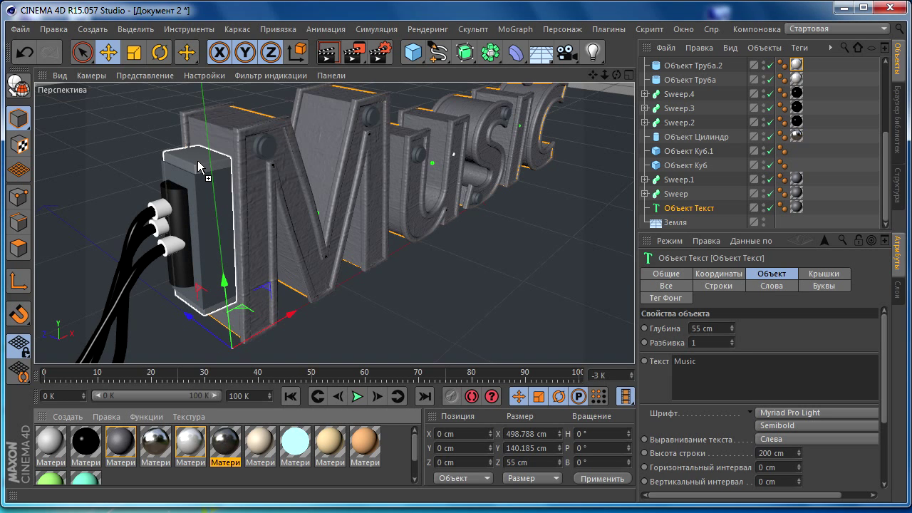
left_click_drag(199, 166, 197, 163)
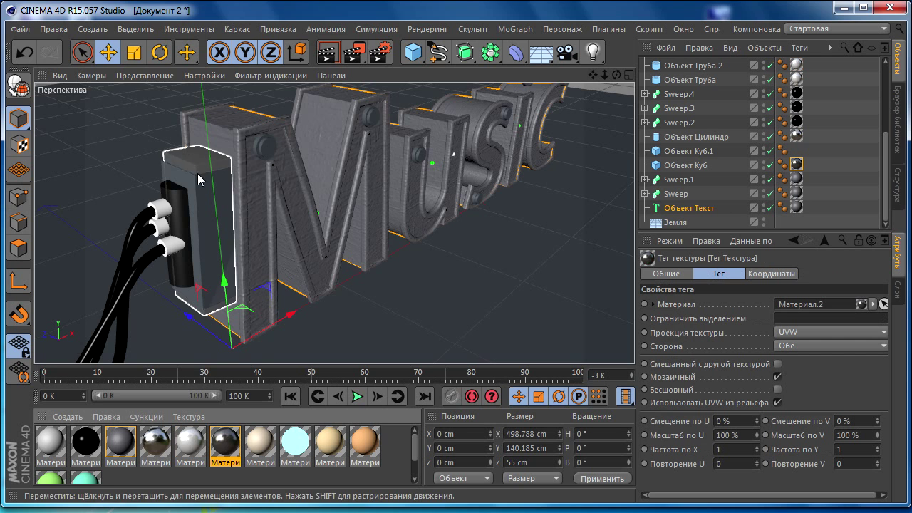
mouse_move(194, 449)
left_mouse_down()
mouse_move(209, 422)
mouse_move(214, 260)
left_mouse_up()
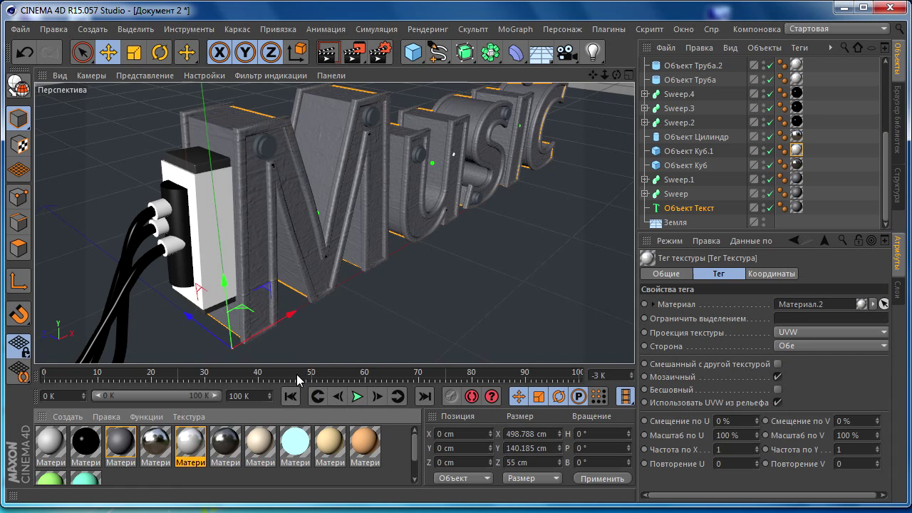
Check the cream material's colour (236, 220, 197) and drop it onto the Music text.
left_click(239, 445)
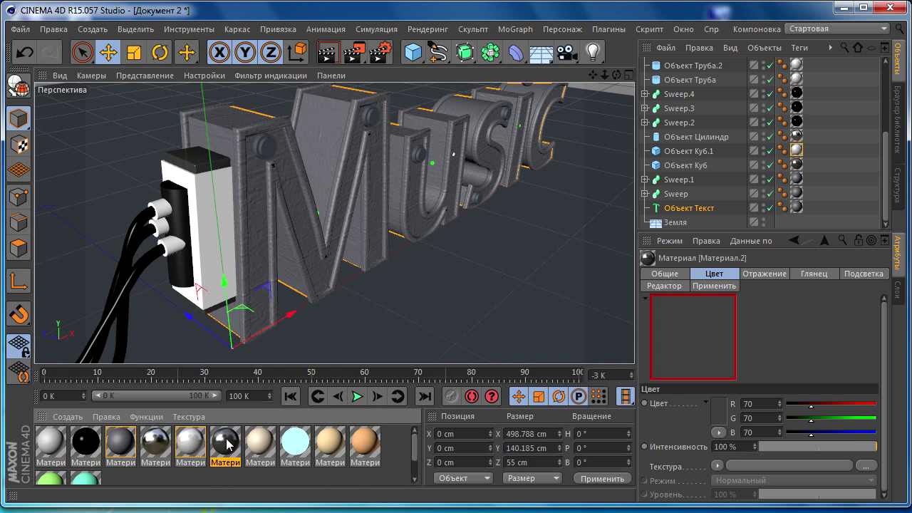
double_click(254, 444)
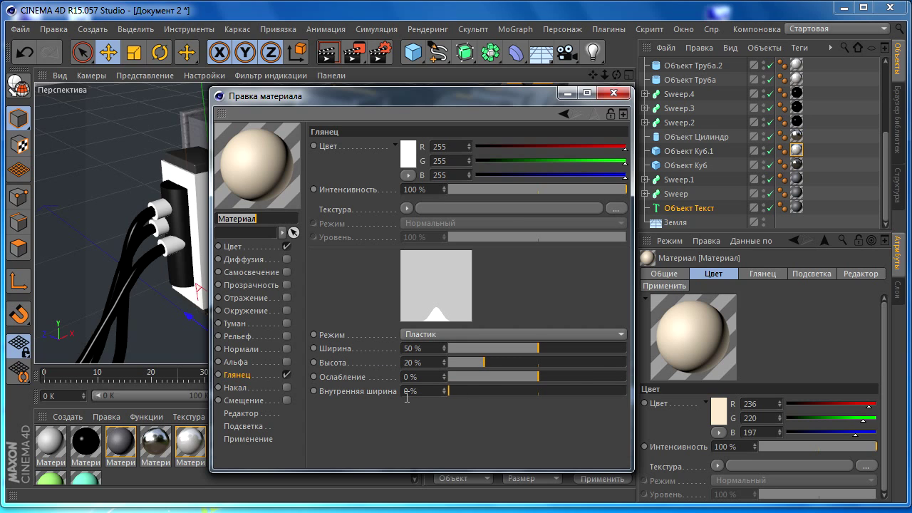
left_click(233, 247)
left_click(390, 162)
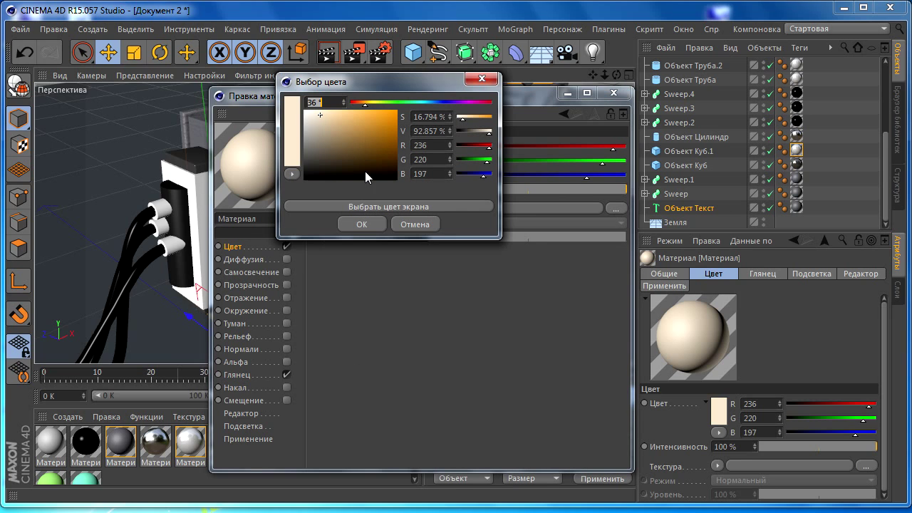
left_click(362, 224)
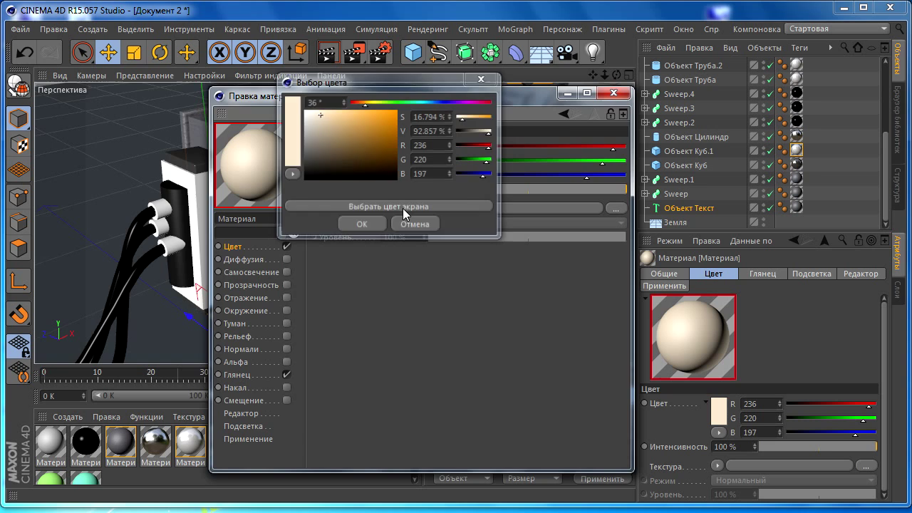
left_click(613, 94)
left_click_drag(261, 454, 270, 152)
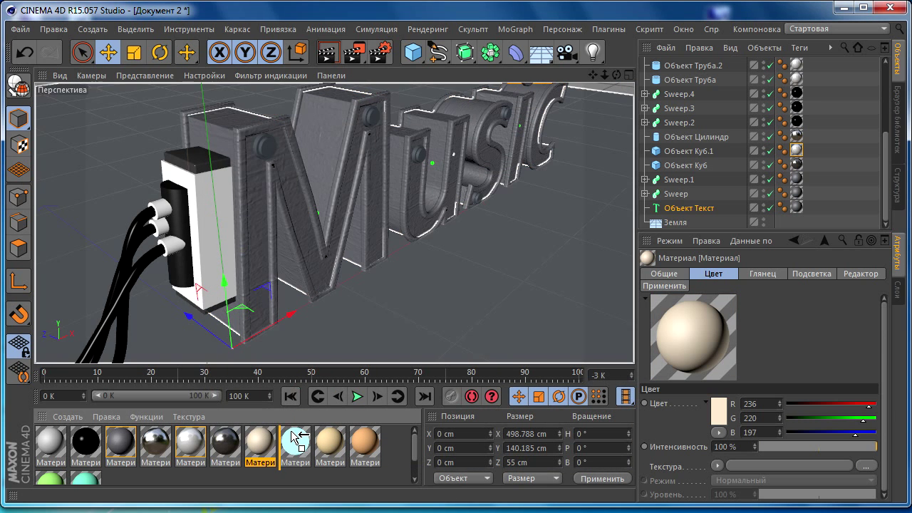
Collapse the Ноль объект.3 group and apply the cream material to the first lamp sphere.
left_click(267, 145)
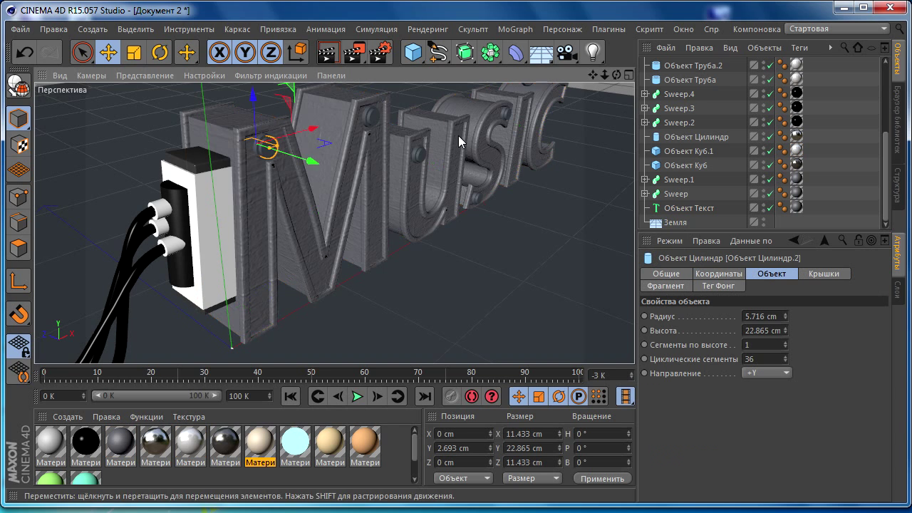
scroll(757, 160, "up", 5)
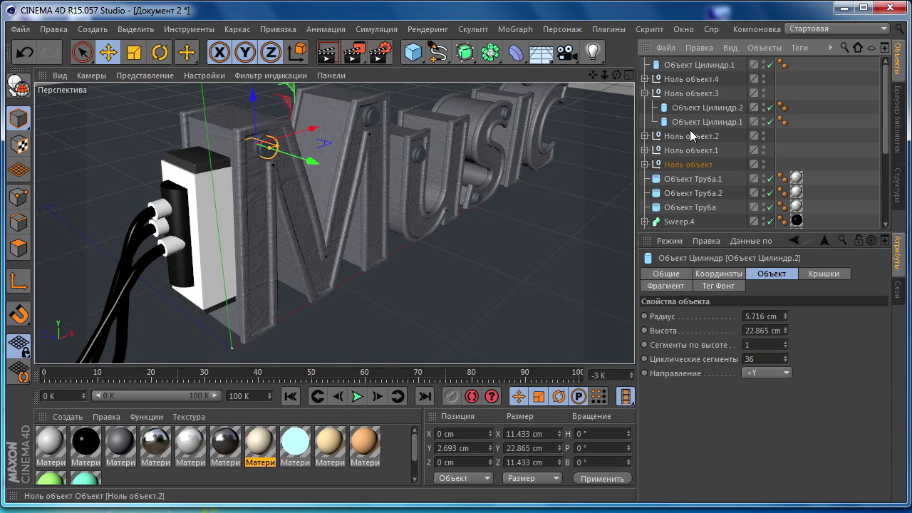
left_click(645, 93)
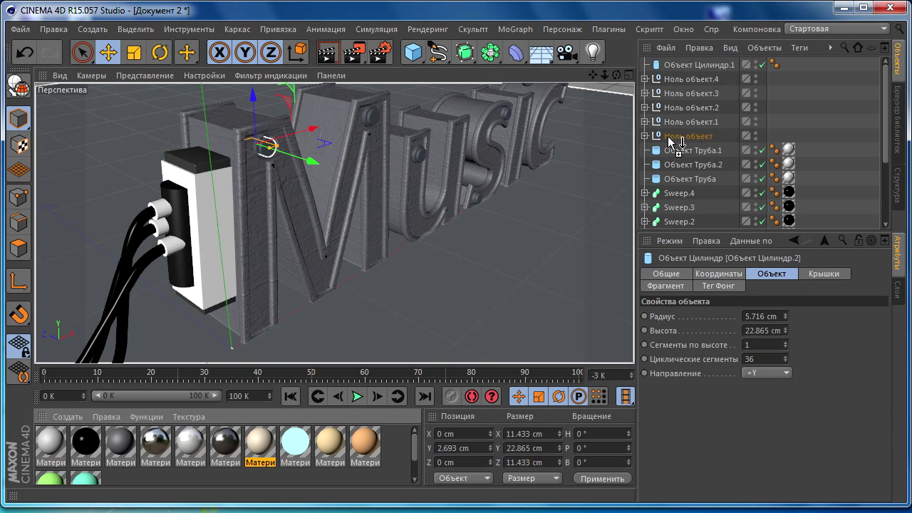
left_click_drag(255, 450, 673, 137)
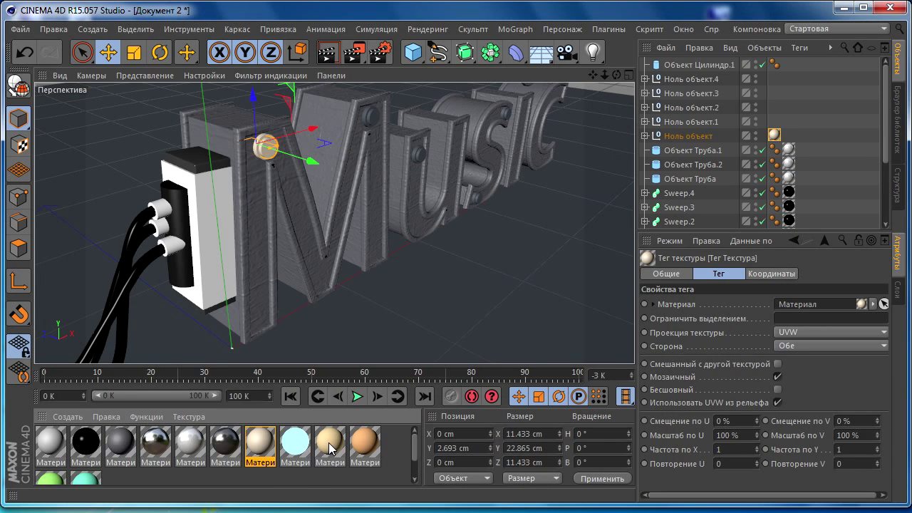
Check Материал.4's colour and apply the orange material to Ноль объект.1.
left_click(330, 446)
double_click(330, 445)
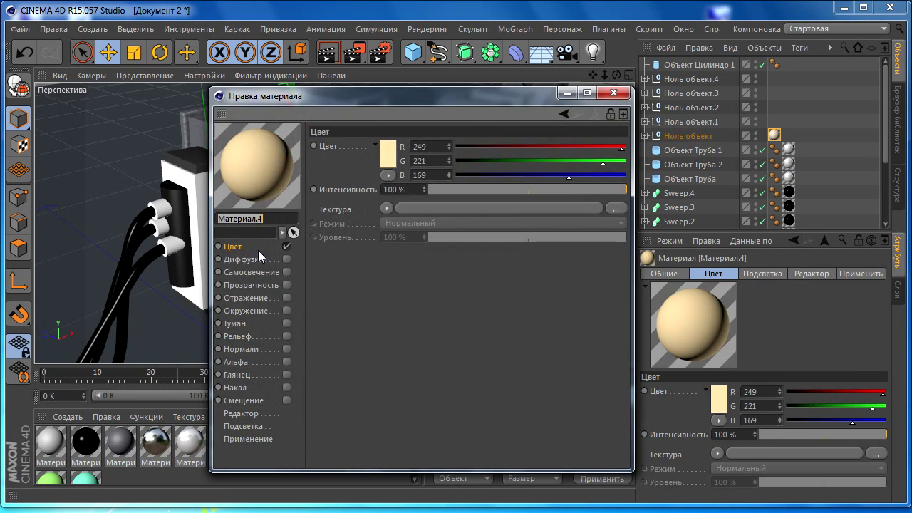
left_click(392, 153)
left_click(360, 218)
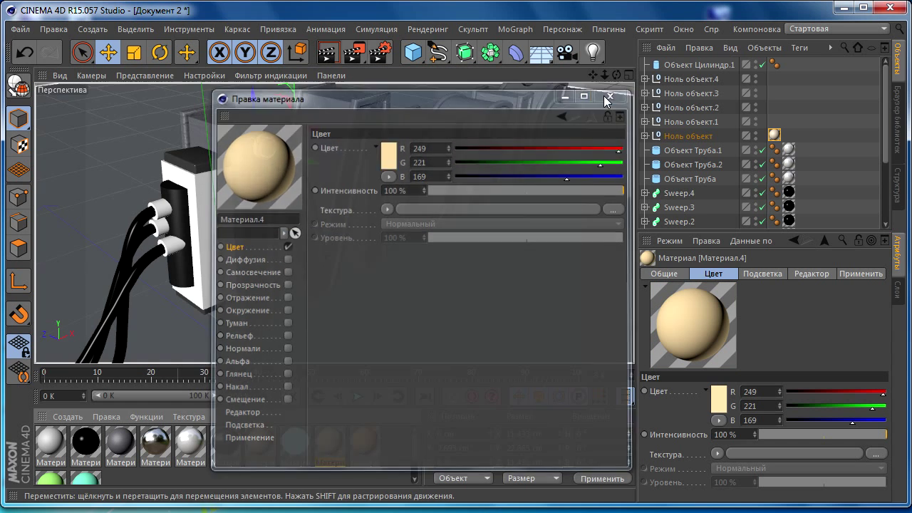
left_click(611, 93)
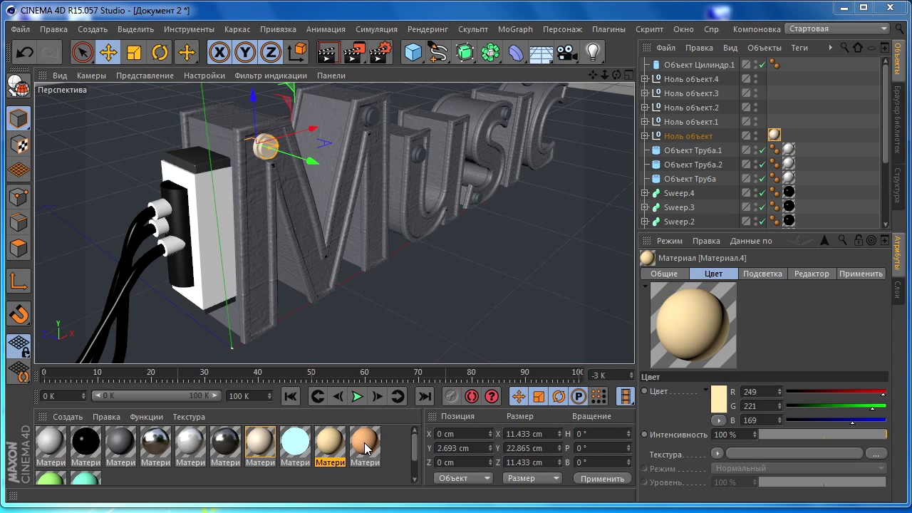
left_click_drag(365, 448, 683, 121)
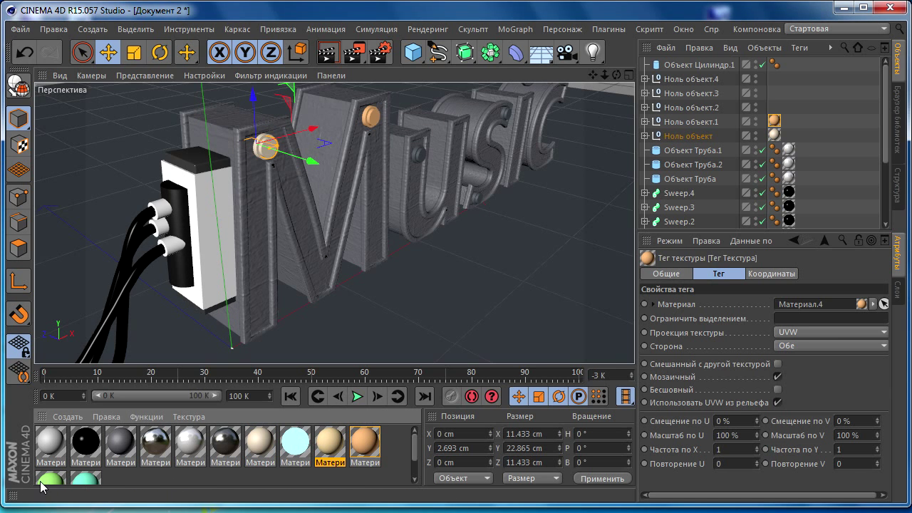
Apply the light-green material (RGB 173, 247, 130) to Ноль объект.2.
double_click(40, 487)
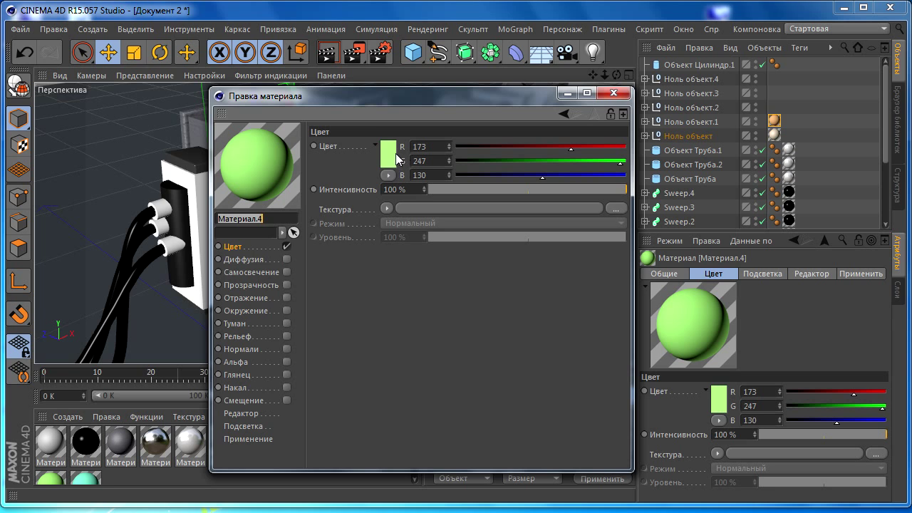
left_click(613, 93)
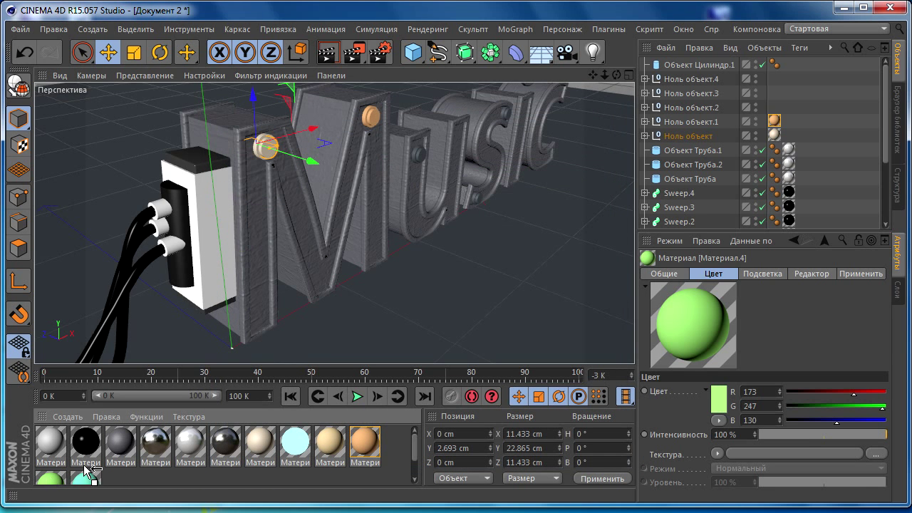
left_click_drag(51, 483, 422, 158)
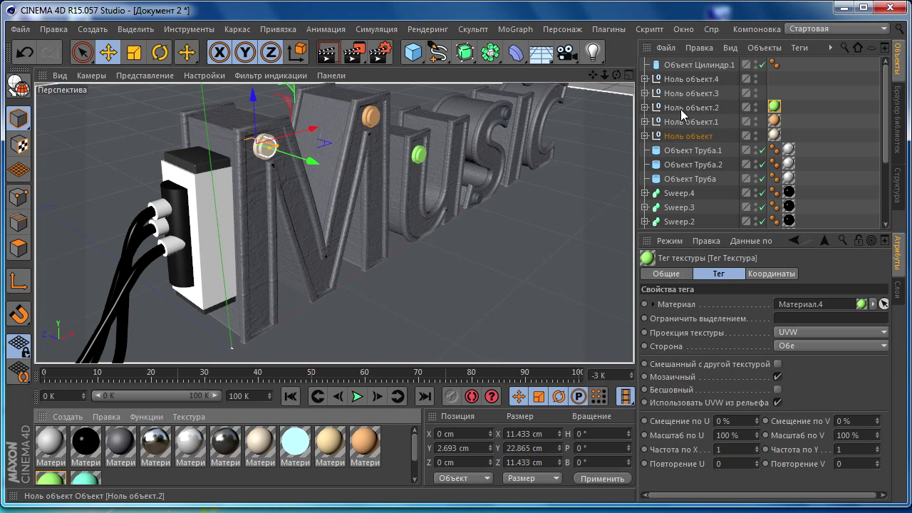
mouse_move(50, 483)
left_mouse_down()
mouse_move(168, 449)
mouse_move(485, 203)
left_mouse_up()
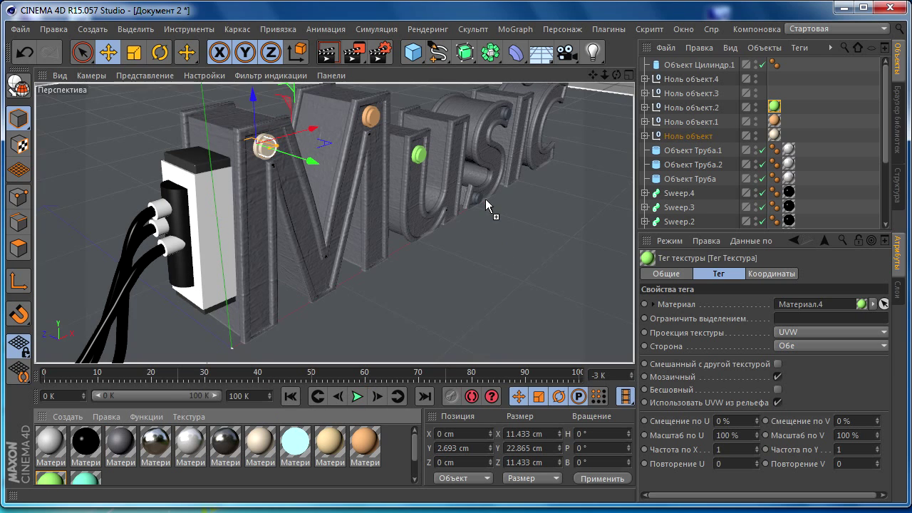
Put the green material on Ноль объект.3 and the teal material on Ноль объект.4.
left_click_drag(58, 474, 54, 460)
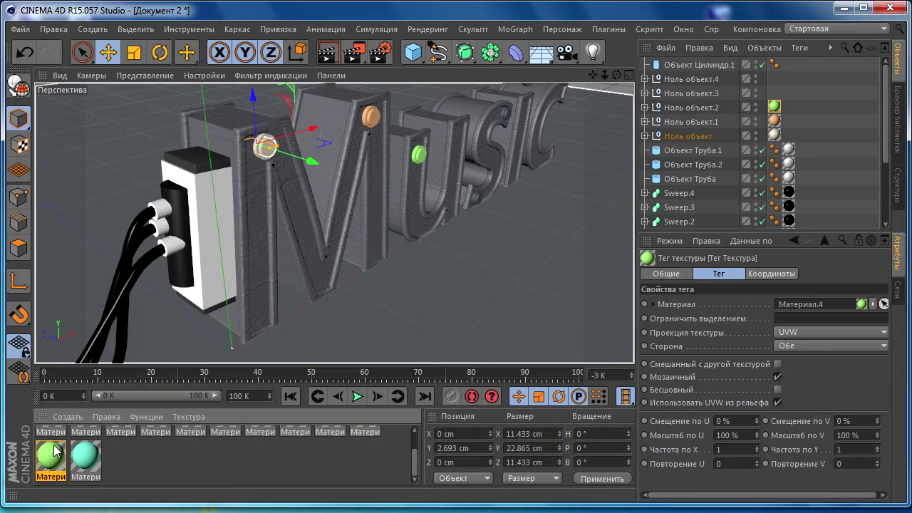
left_click_drag(54, 451, 692, 93)
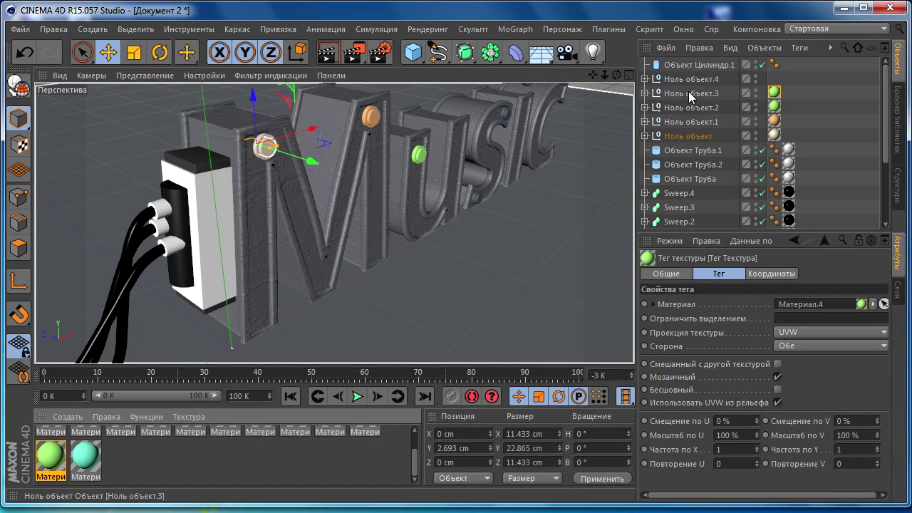
left_click_drag(50, 456, 688, 85)
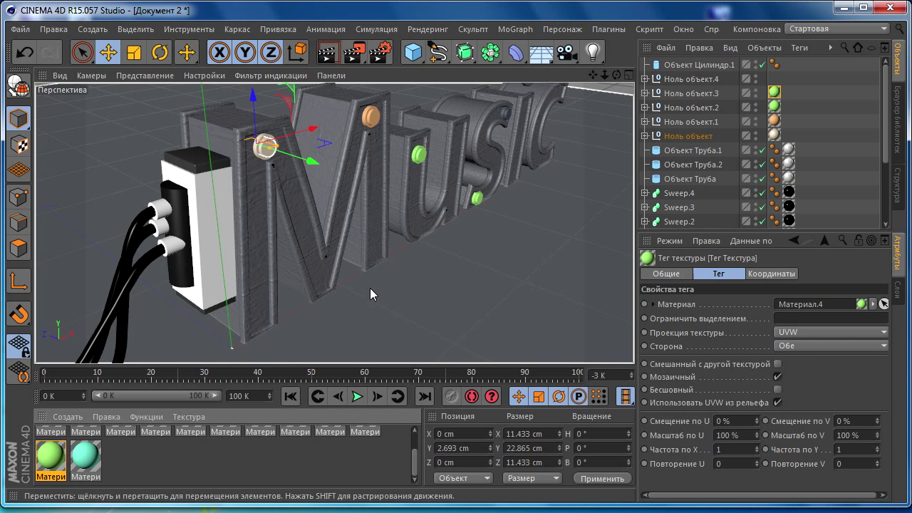
left_click_drag(78, 462, 688, 79)
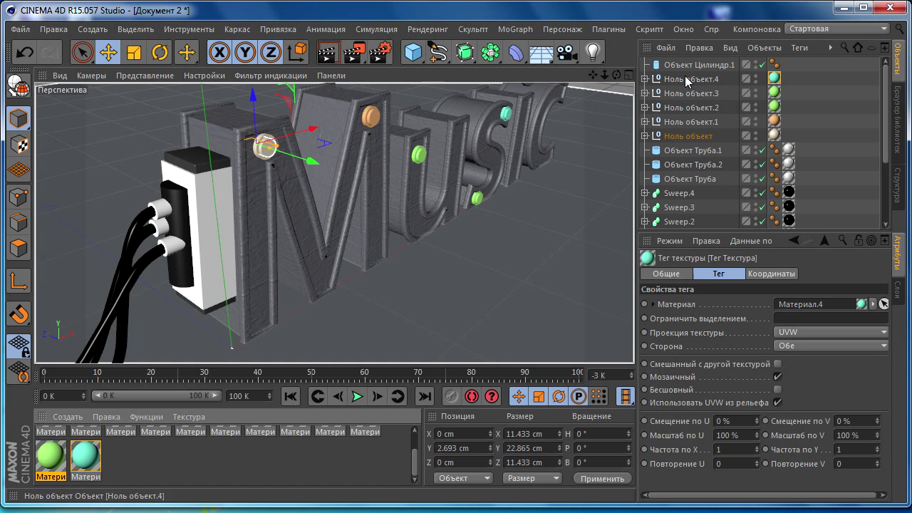
Inspect the turquoise material's colour (RGB 130, 247, 221) without changes, then close the editor.
double_click(84, 463)
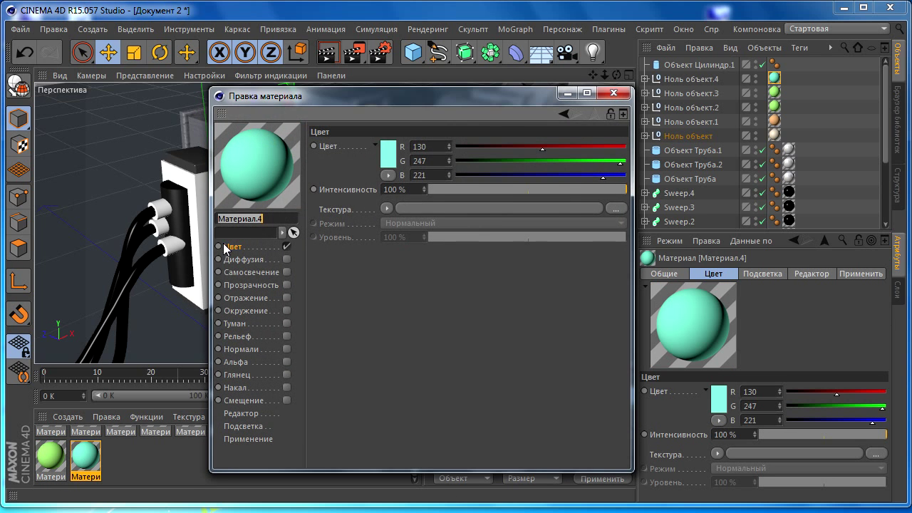
left_click(388, 163)
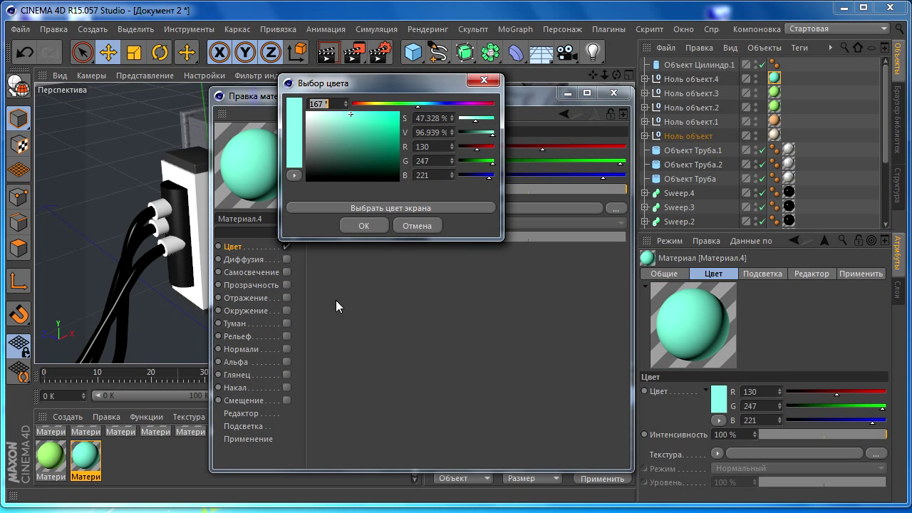
left_click(375, 226)
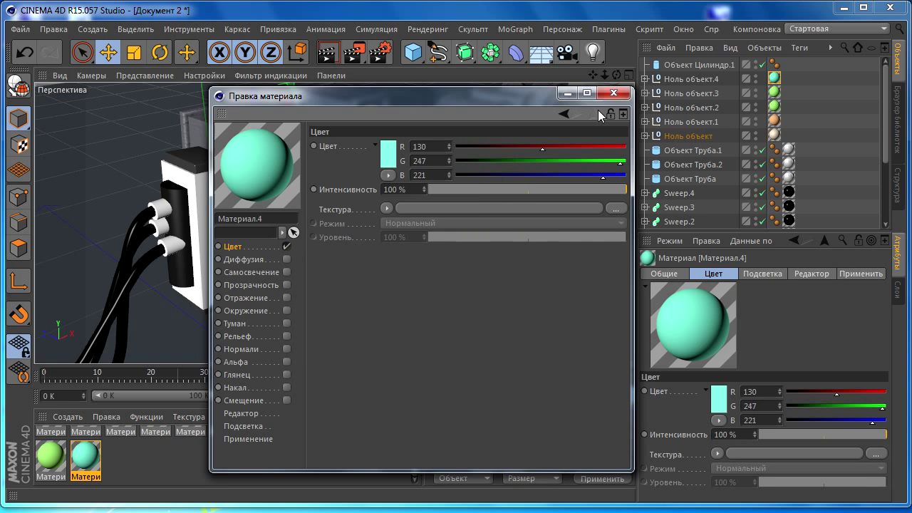
left_click(614, 92)
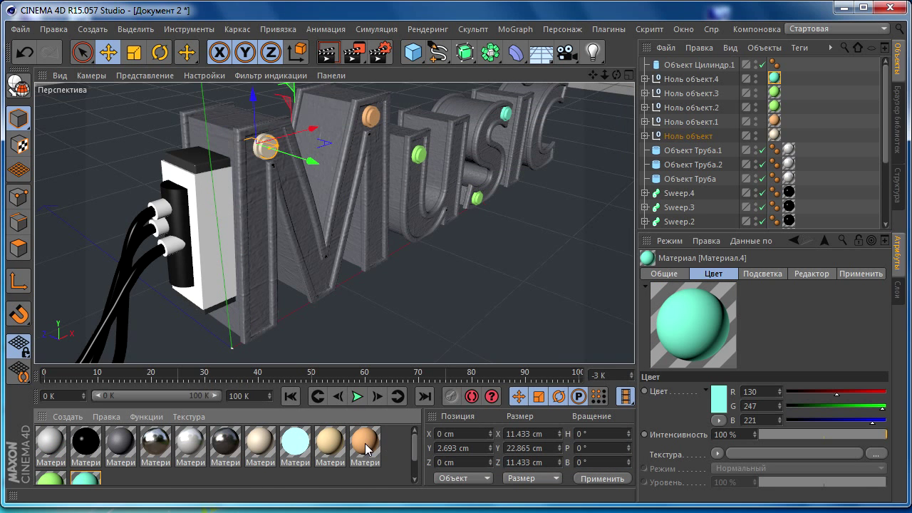
scroll(420, 454, "down", 1)
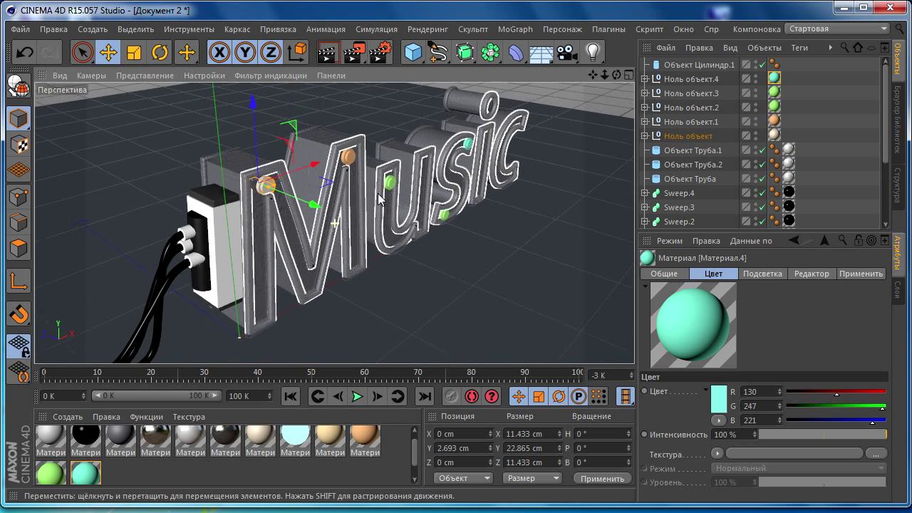
Open Материал.3's Самосвечение channel, showing RGB 44, 179, 202 at 400% brightness.
left_click(292, 444)
scroll(385, 448, "up", 1)
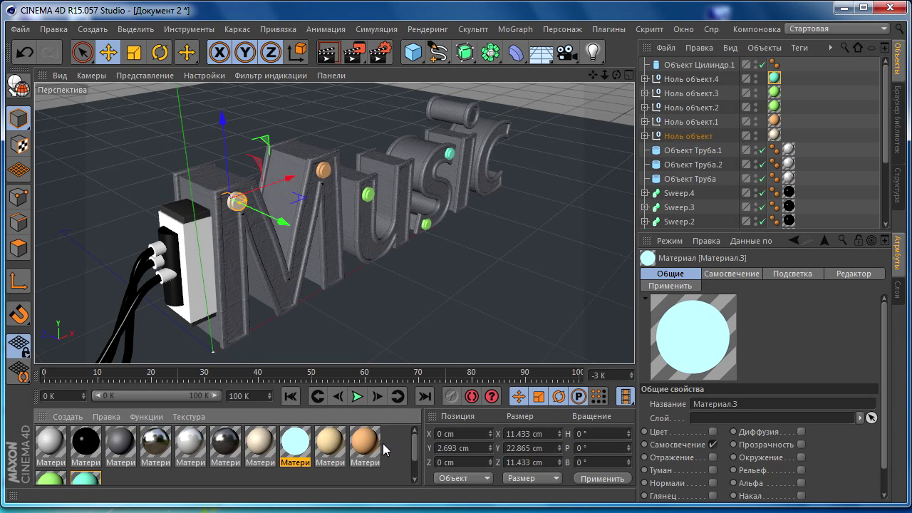
double_click(296, 443)
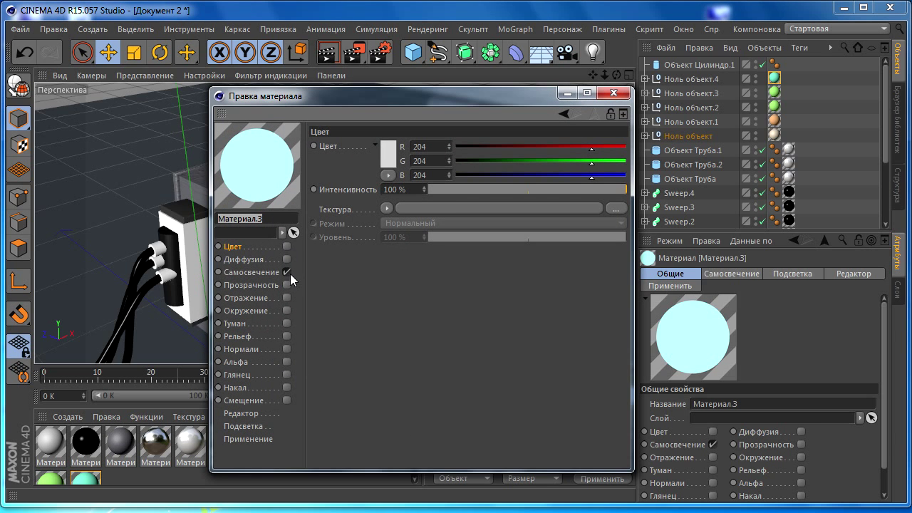
left_click(242, 273)
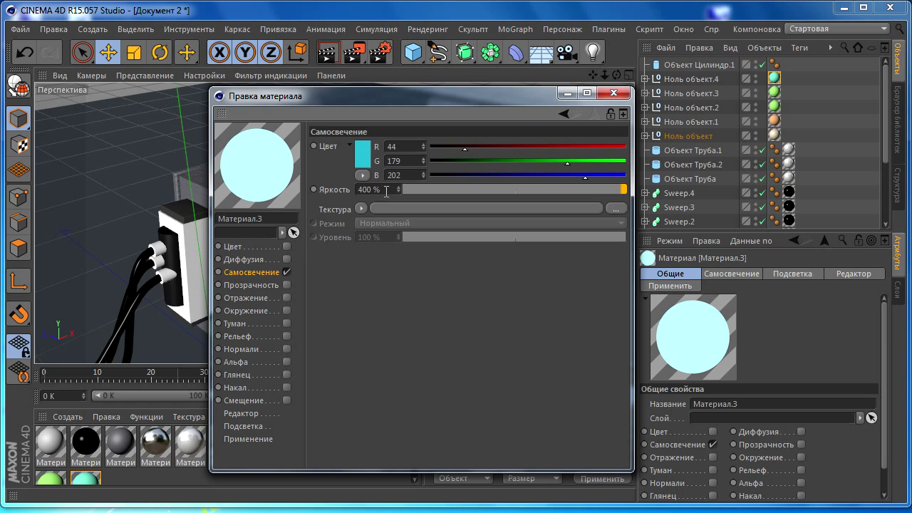
left_click_drag(385, 191, 331, 192)
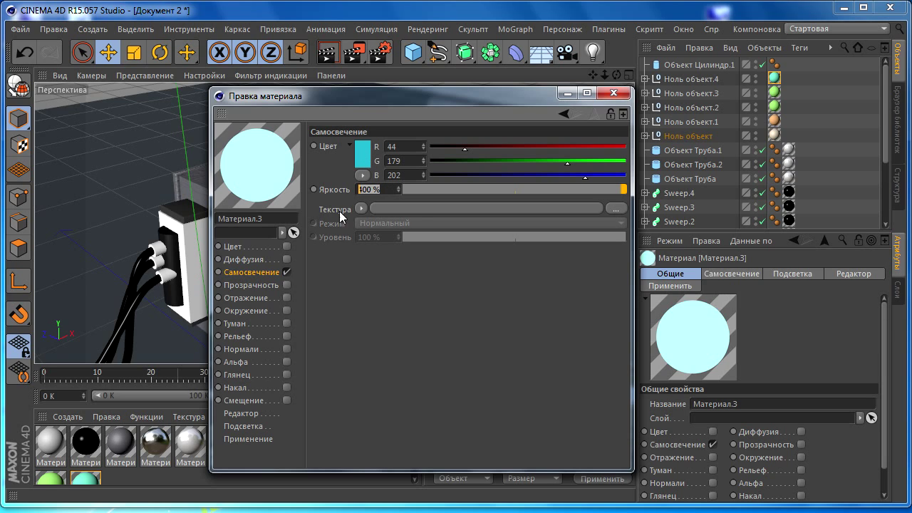
left_click(412, 270)
left_click(363, 156)
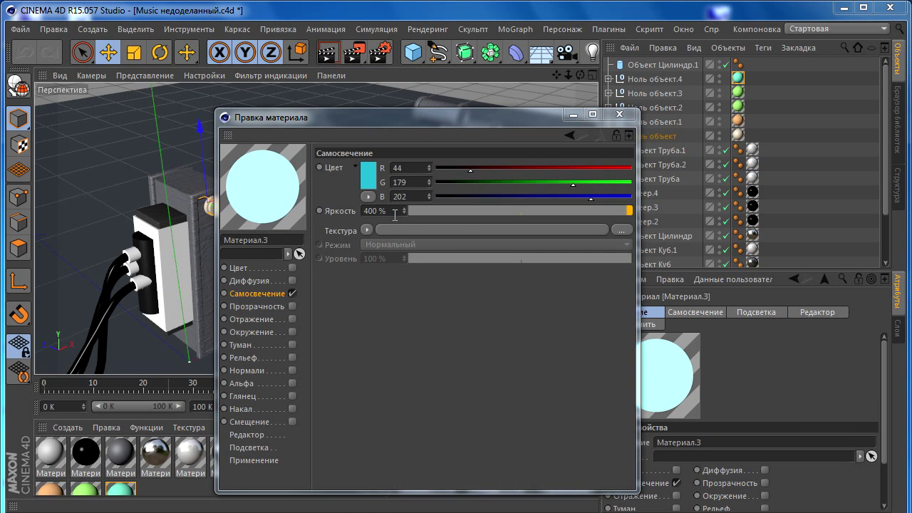
left_click(369, 180)
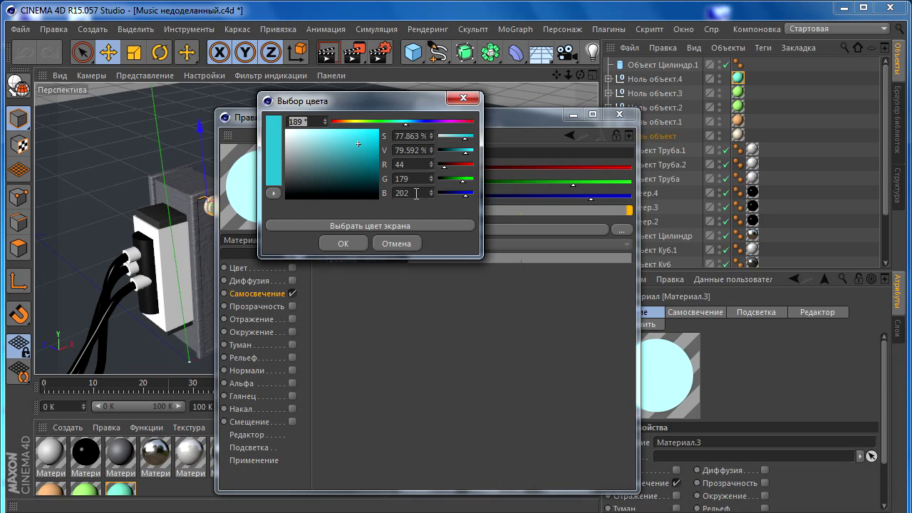
left_click(347, 242)
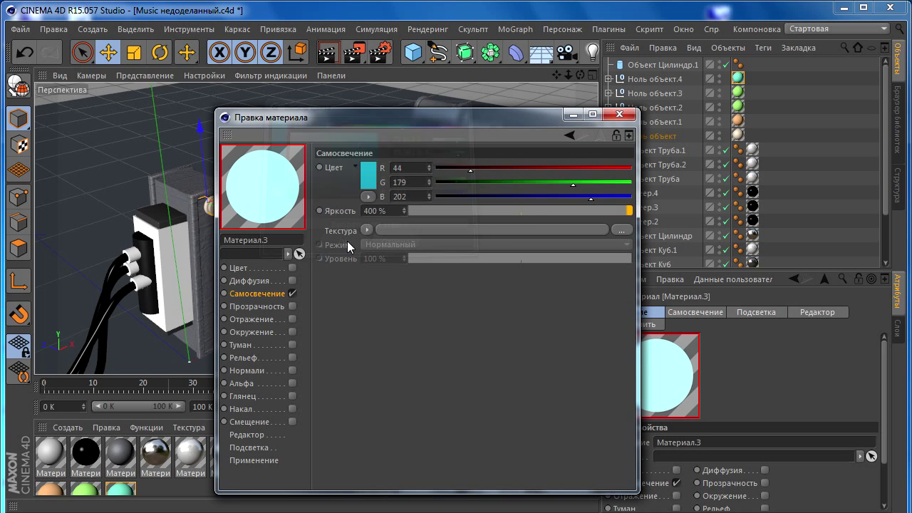
Close the Material Editor, orbit to a low side view of the letters, and add a 200 cm cube.
left_click(618, 115)
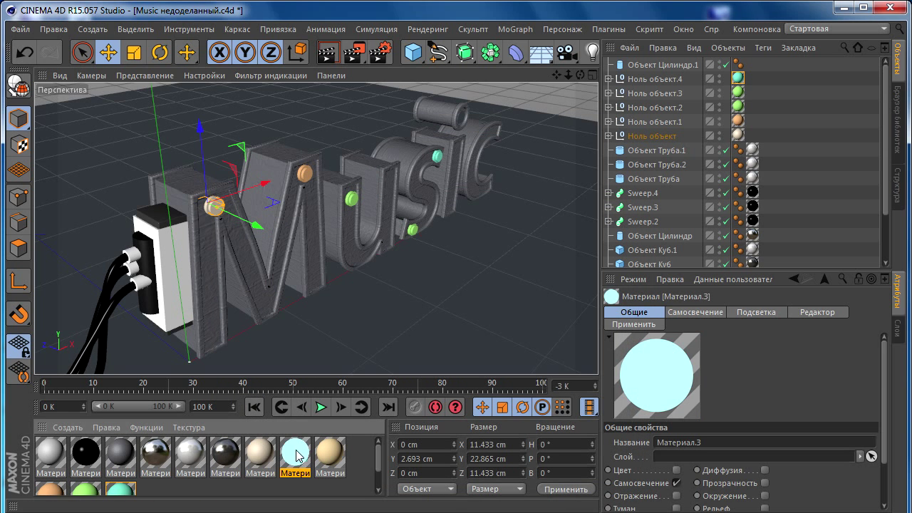
mouse_move(337, 321)
left_mouse_down("alt")
mouse_move(327, 311)
mouse_move(367, 273)
mouse_move(308, 423)
left_mouse_up("alt")
mouse_move(447, 281)
left_mouse_down("alt")
mouse_move(417, 136)
mouse_move(368, 258)
left_mouse_up("alt")
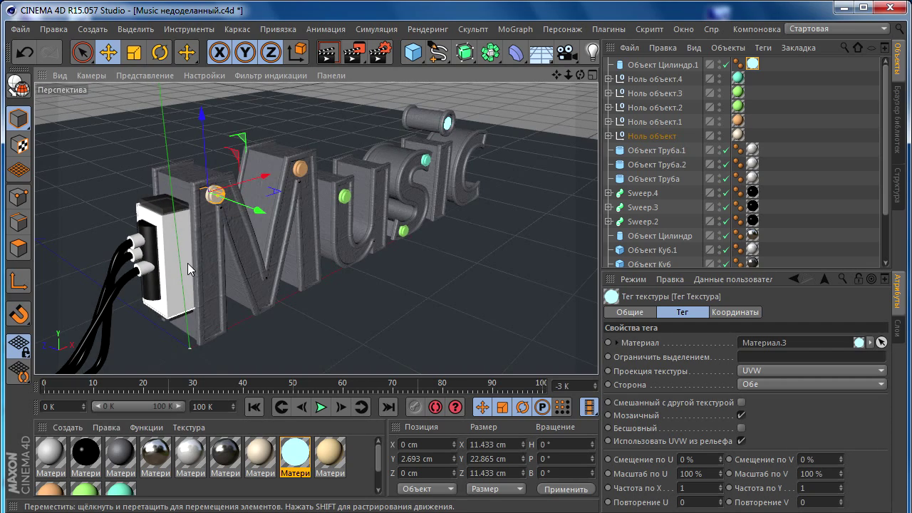
mouse_move(146, 251)
left_mouse_down("alt")
mouse_move(313, 223)
mouse_move(286, 239)
mouse_move(276, 213)
left_mouse_up("alt")
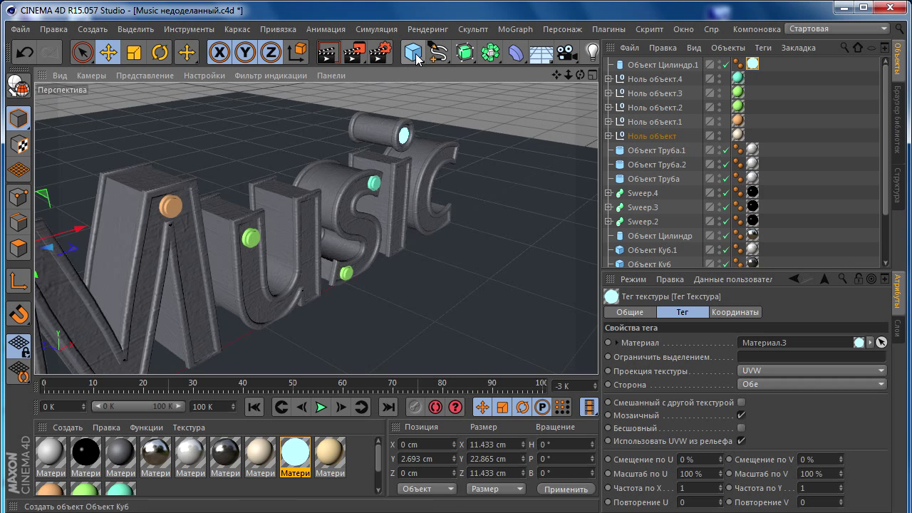
left_click_drag(416, 59, 557, 66)
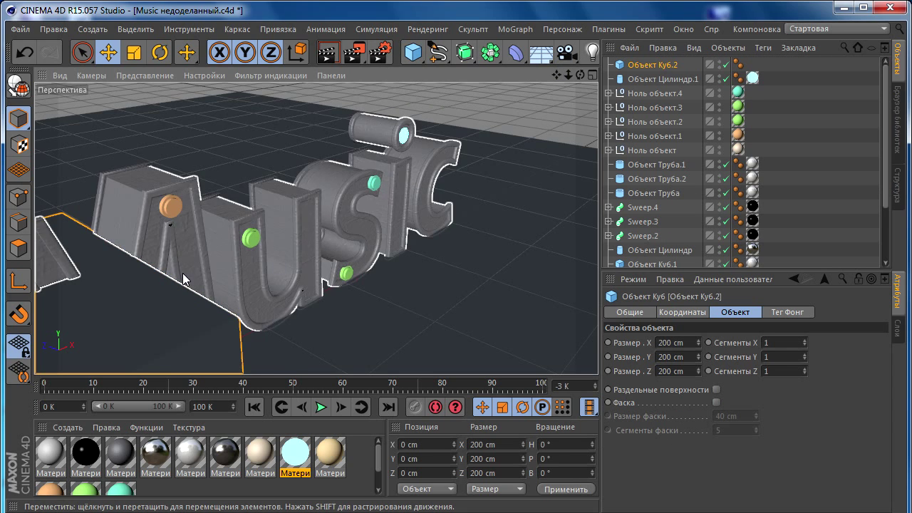
Hide the reference render image and flatten the new cube into a small, narrow box.
left_click_drag(151, 295, 315, 230, "alt")
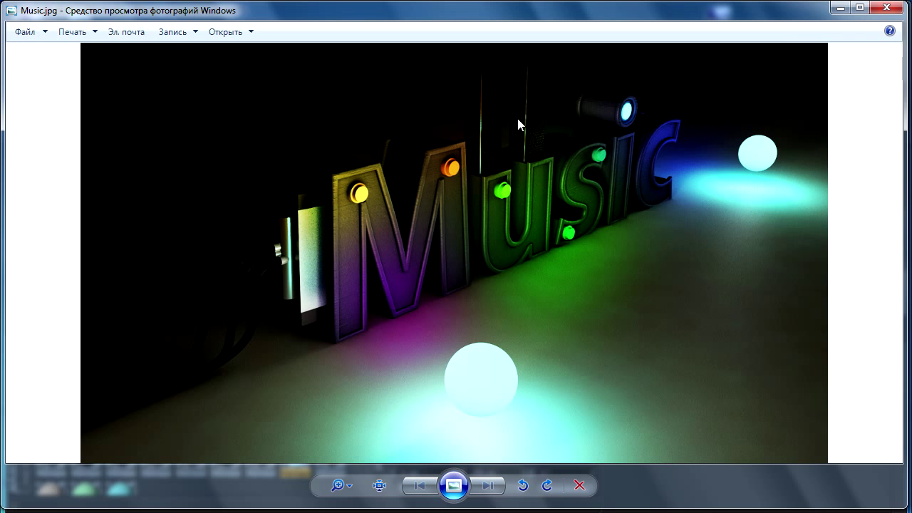
left_click(841, 8)
mouse_move(525, 118)
left_mouse_down("alt")
mouse_move(340, 166)
mouse_move(235, 265)
mouse_move(289, 261)
mouse_move(263, 290)
mouse_move(213, 314)
left_mouse_up("alt")
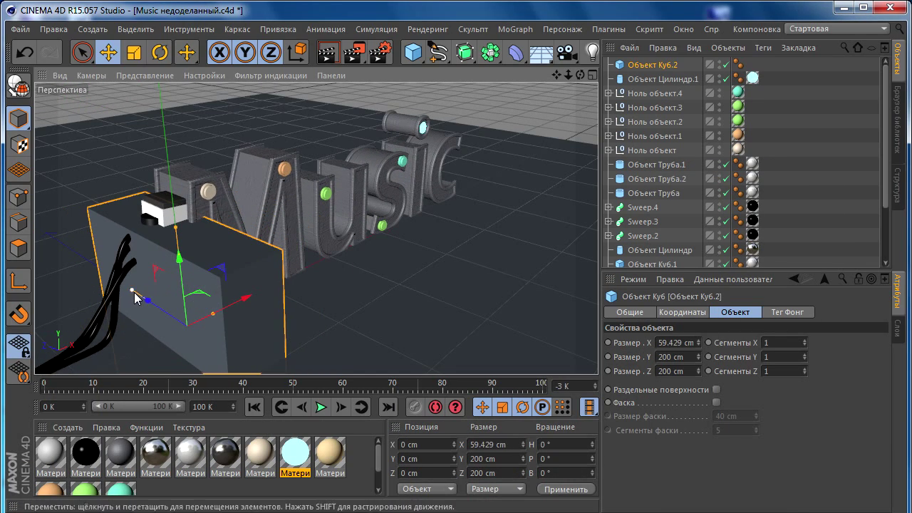
left_click_drag(133, 293, 173, 320)
left_click_drag(177, 229, 191, 317)
Scale the box down and move it onto the left stem of the u.
left_click(134, 52)
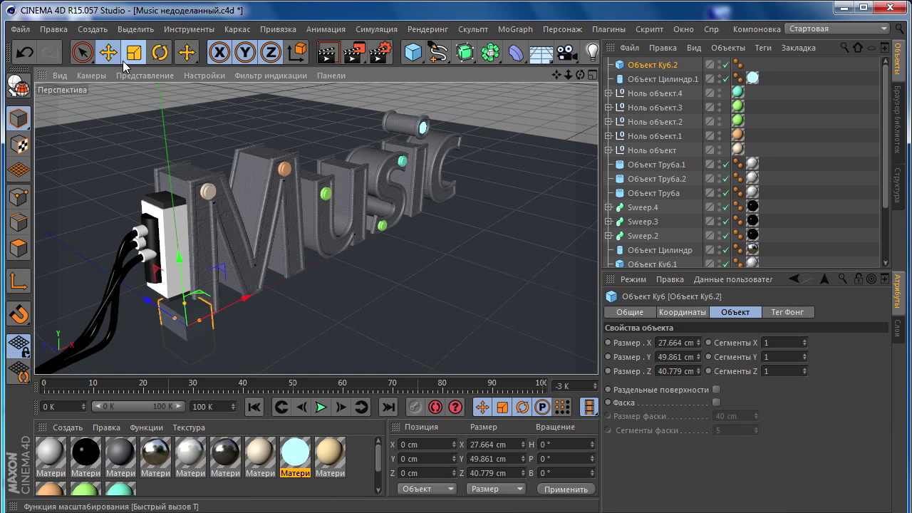
left_click_drag(292, 150, 77, 78)
left_click(109, 52)
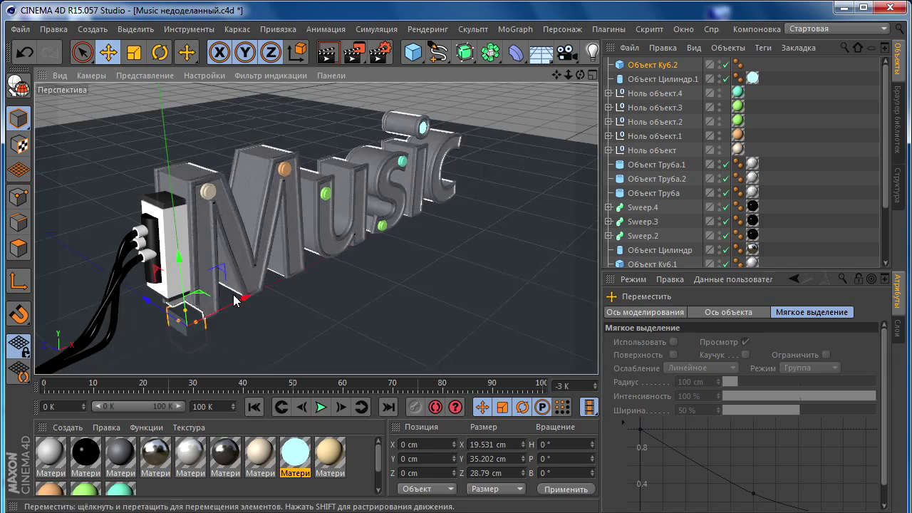
mouse_move(185, 314)
left_mouse_down()
mouse_move(334, 264)
mouse_move(261, 295)
left_mouse_up()
scroll(335, 263, "up", 3)
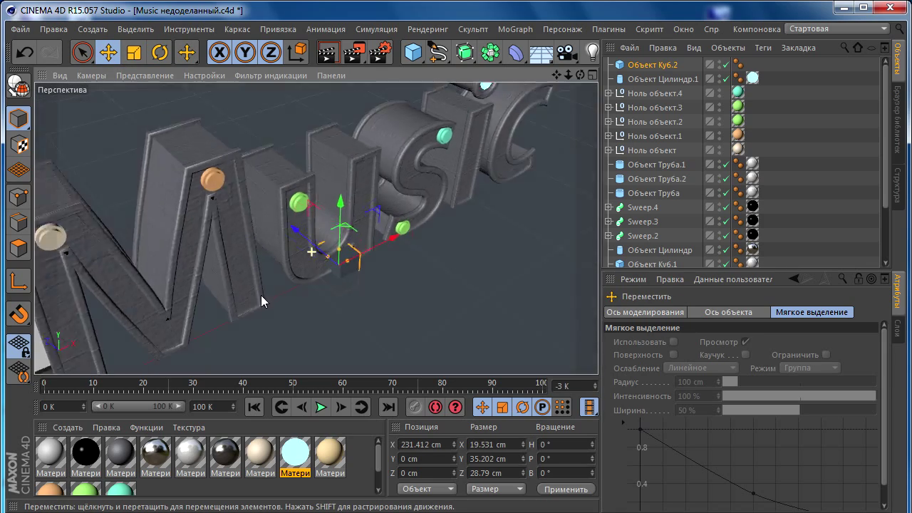
mouse_move(341, 196)
left_mouse_down()
mouse_move(340, 121)
mouse_move(300, 214)
left_mouse_up()
scroll(340, 143, "down", 2)
left_click_drag(353, 247, 308, 257)
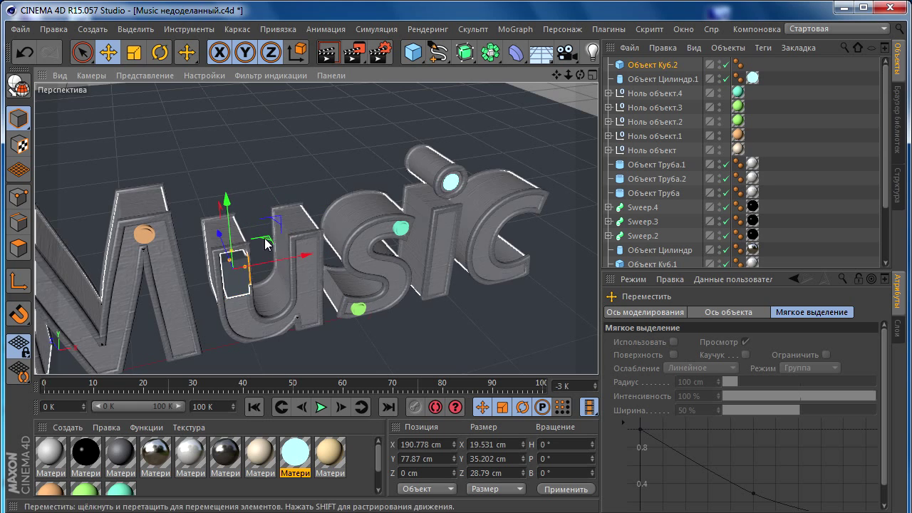
mouse_move(227, 251)
left_mouse_down()
mouse_move(206, 225)
mouse_move(242, 221)
mouse_move(185, 185)
mouse_move(155, 209)
mouse_move(266, 194)
mouse_move(184, 228)
mouse_move(214, 220)
left_mouse_up()
Hide the Земля ground plane and stretch the box into a 139.115 cm tall column.
scroll(246, 227, "up", 2)
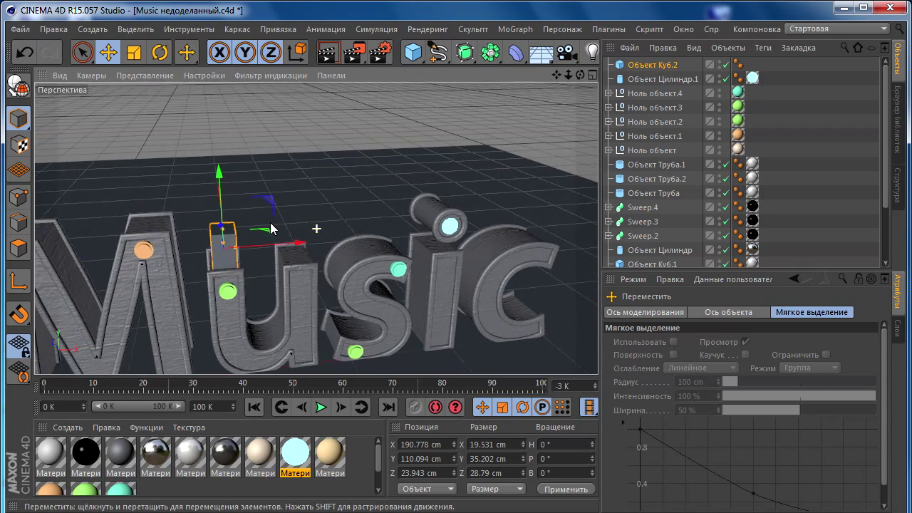
scroll(214, 221, "up", 3)
scroll(635, 237, "down", 3)
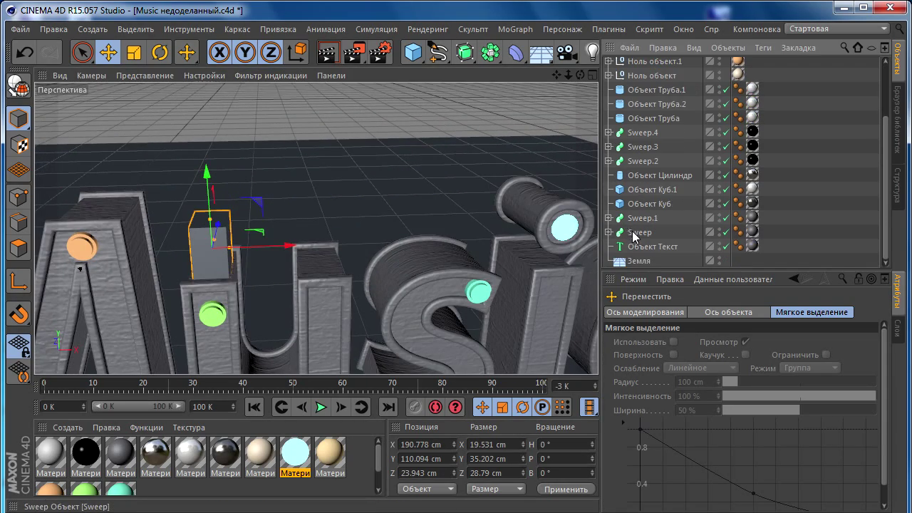
left_click(719, 259)
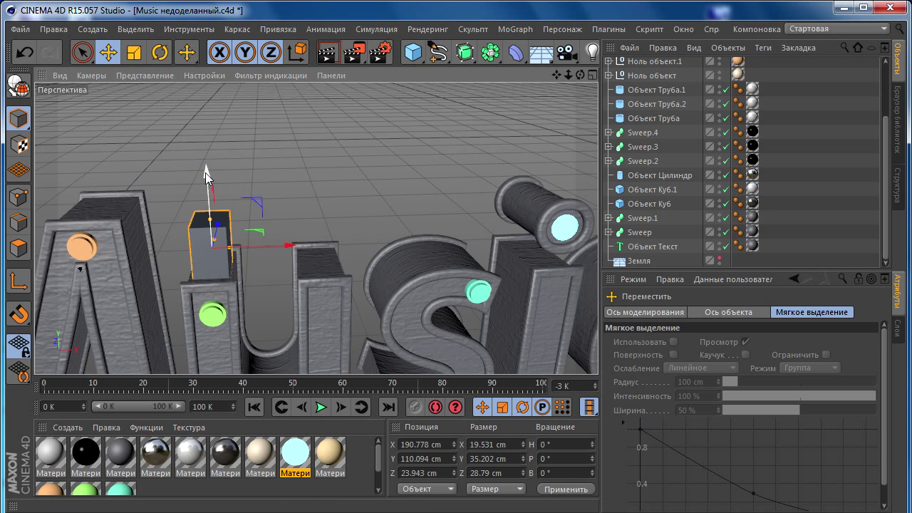
left_click_drag(205, 172, 202, 158)
left_click_drag(206, 214, 199, 149)
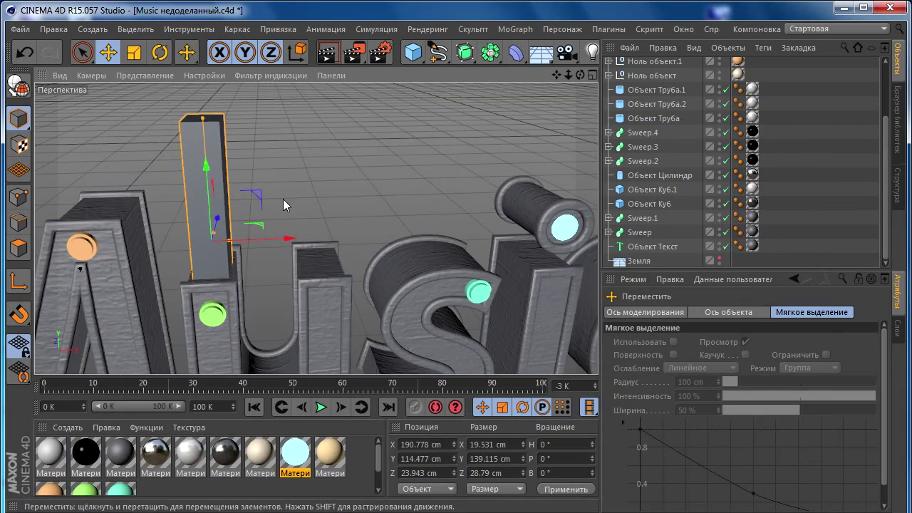
mouse_move(283, 199)
left_mouse_down("alt")
mouse_move(267, 187)
mouse_move(243, 202)
mouse_move(244, 187)
mouse_move(215, 177)
mouse_move(223, 149)
left_mouse_up("alt")
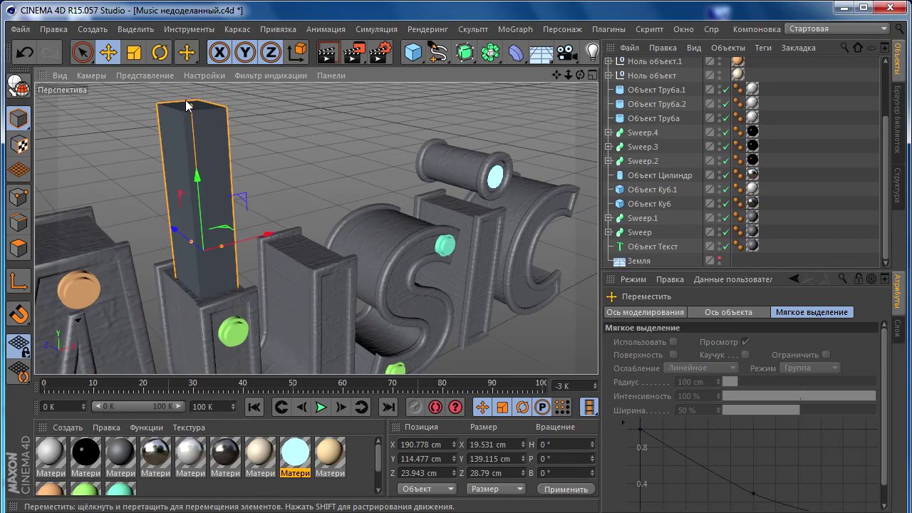
Stretch the pillar taller, toward 164.594 cm.
left_click_drag(187, 105, 187, 75)
mouse_move(192, 149)
left_mouse_down("alt")
mouse_move(203, 180)
mouse_move(189, 186)
mouse_move(138, 168)
mouse_move(122, 184)
mouse_move(162, 128)
mouse_move(126, 90)
mouse_move(129, 182)
mouse_move(222, 189)
mouse_move(181, 165)
mouse_move(266, 188)
left_mouse_up("alt")
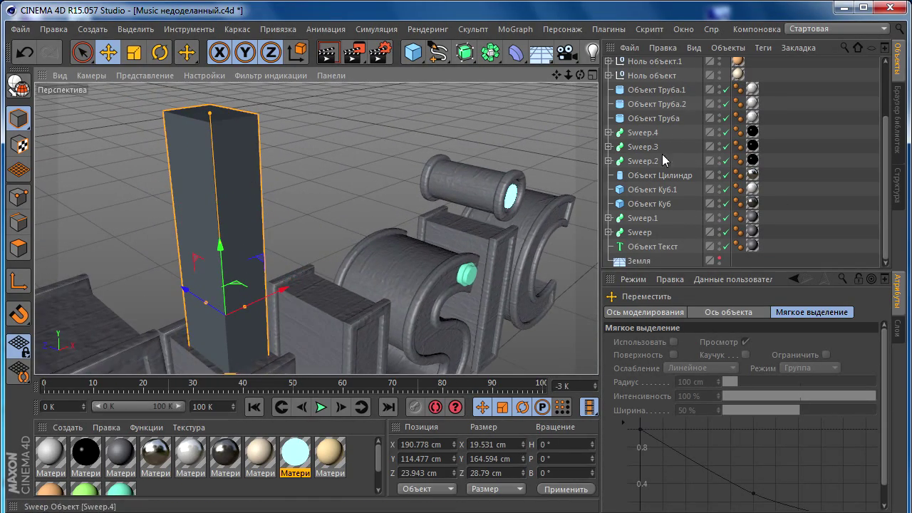
scroll(661, 154, "up", 5)
Enable Фаска on Объект Куб6.2 with a 1 cm fillet size.
left_click(662, 64)
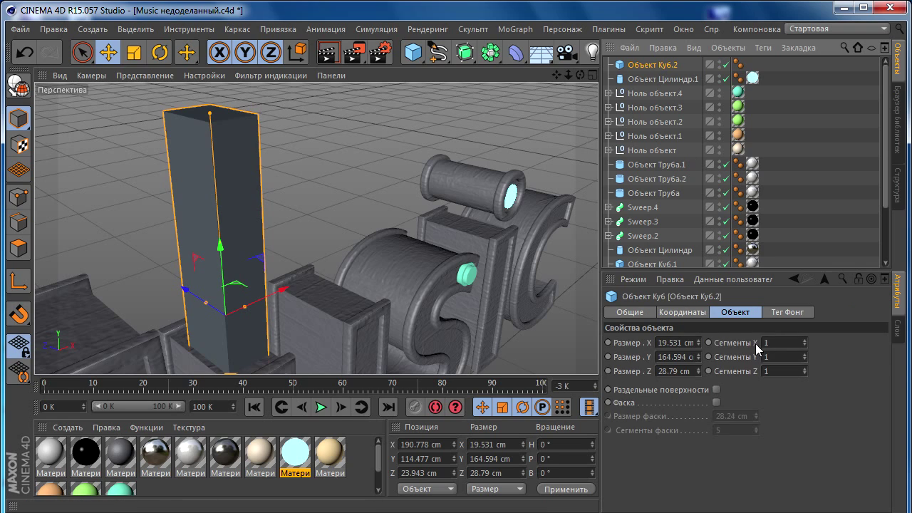
left_click(715, 403)
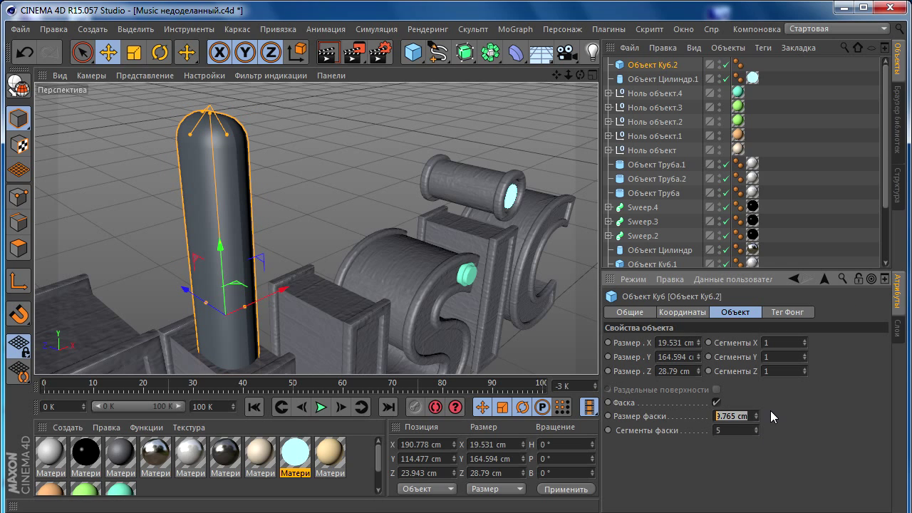
type("2")
key("Return")
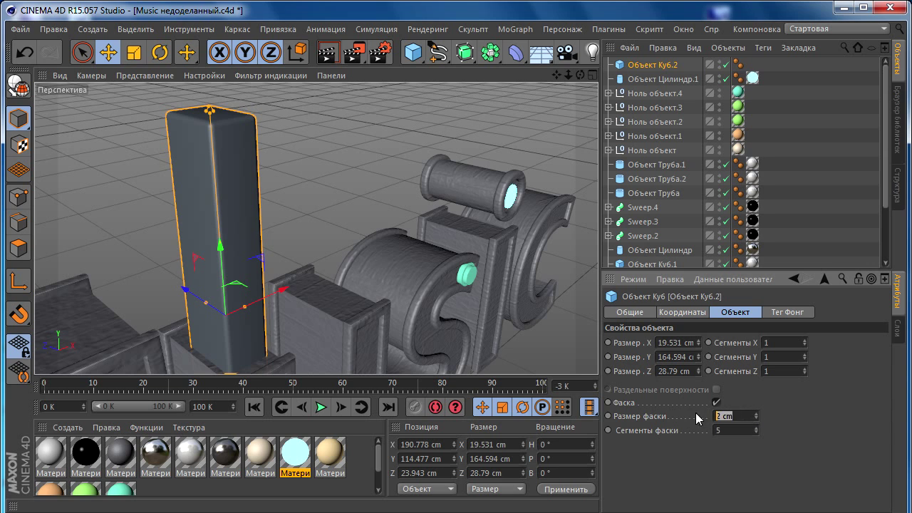
type("1")
key("Return")
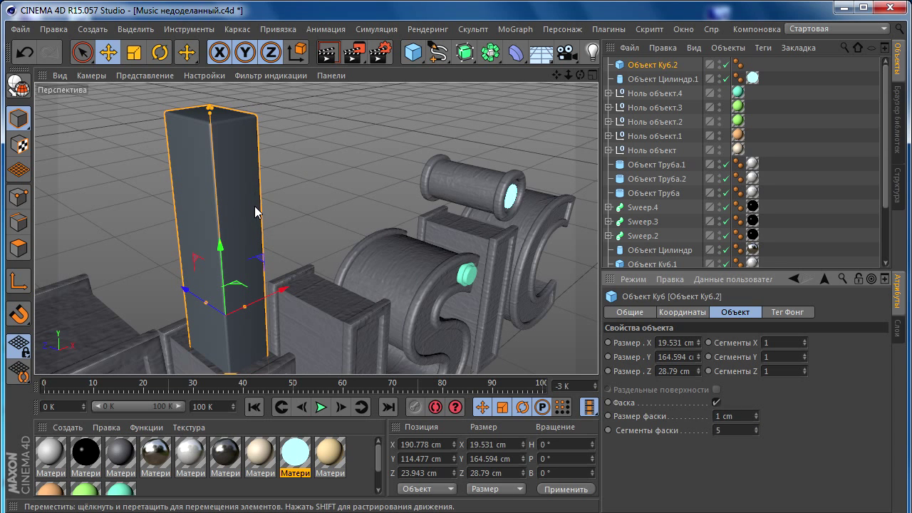
left_click_drag(255, 206, 159, 198, "alt")
mouse_move(264, 303)
left_mouse_down("alt")
mouse_move(307, 306)
mouse_move(264, 311)
mouse_move(303, 284)
mouse_move(358, 270)
mouse_move(358, 250)
left_mouse_up("alt")
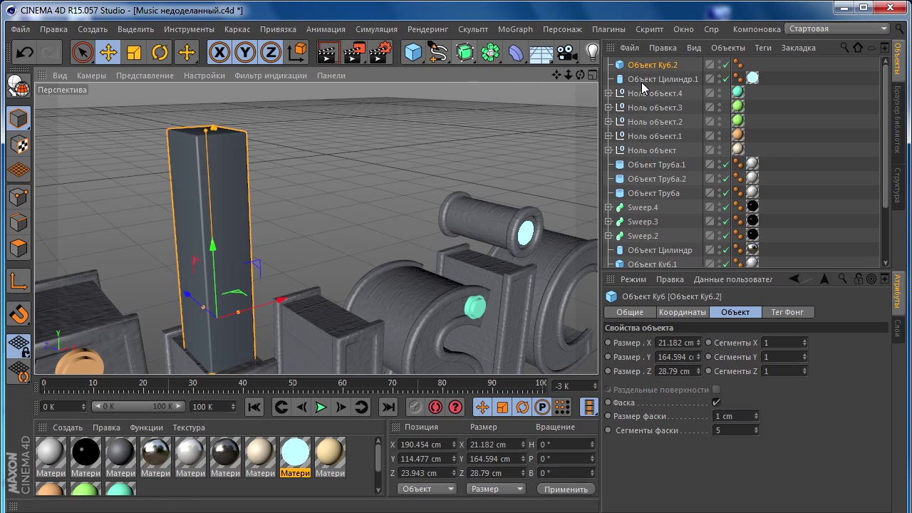
Duplicate the pillar as a slimmer, shorter 15.696 × 154.215 cm copy with Фаска turned off.
left_click_drag(642, 66, 645, 61, "ctrl")
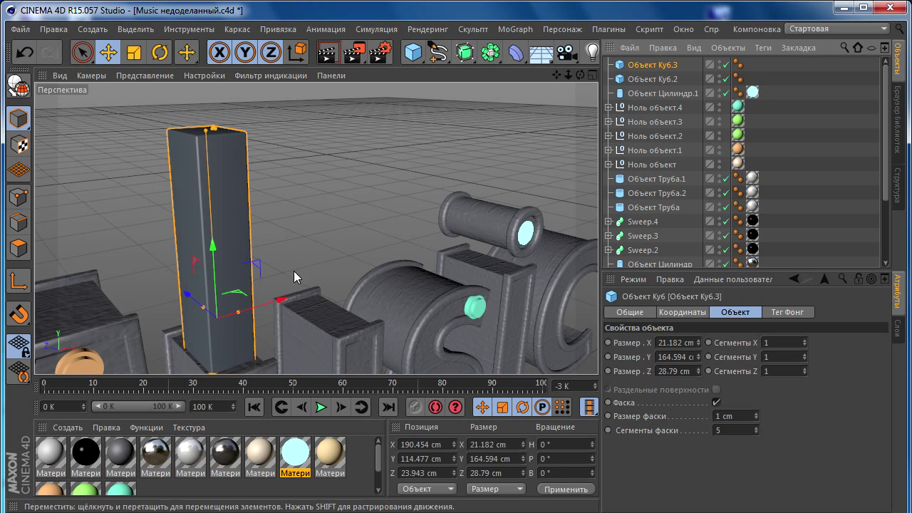
left_click_drag(239, 312, 193, 301)
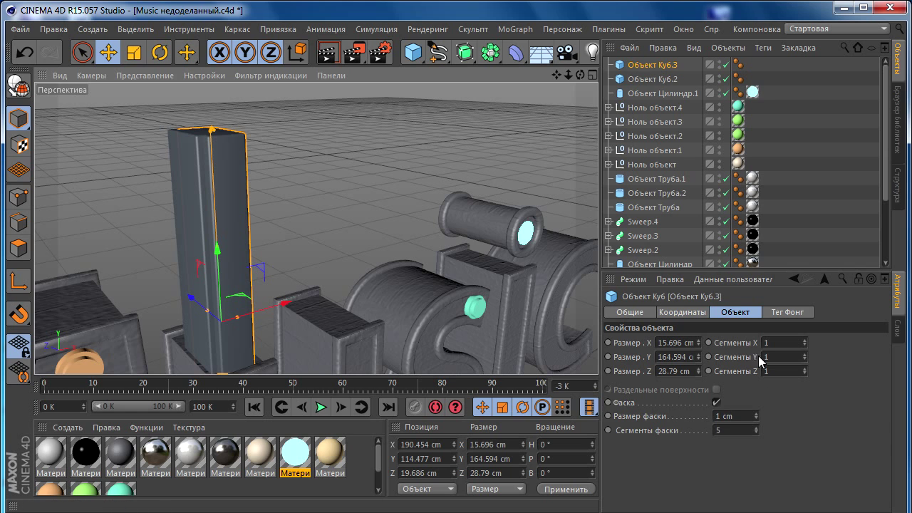
left_click(716, 403)
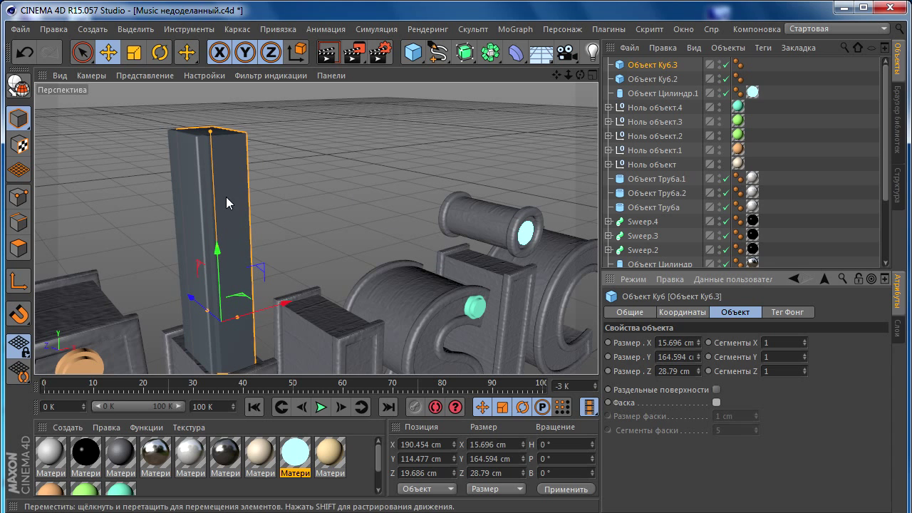
left_click_drag(211, 132, 223, 190)
Switch the viewport display to Быстрое затенение (Линии) and orbit to reveal the cylinders.
scroll(224, 190, "up", 3)
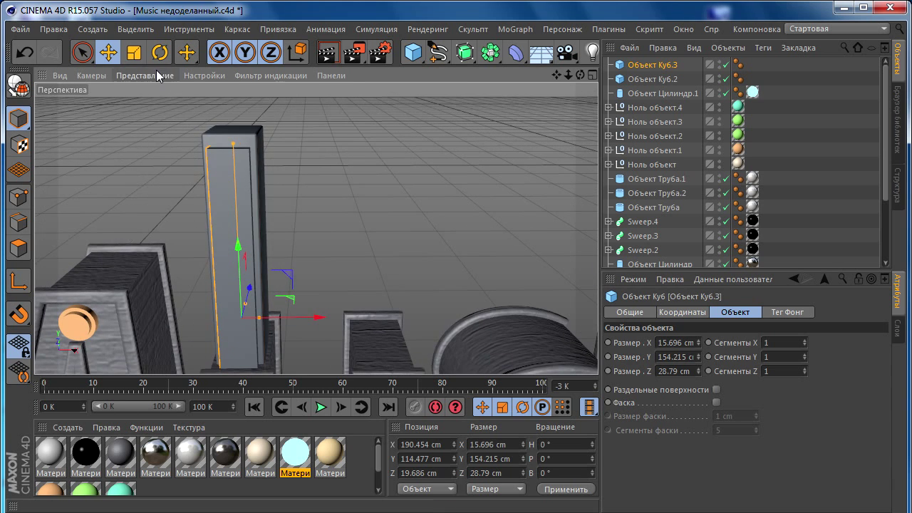
left_click(144, 76)
left_click(162, 138)
mouse_move(162, 138)
left_mouse_down("alt")
mouse_move(232, 203)
mouse_move(170, 223)
mouse_move(246, 208)
mouse_move(221, 231)
left_mouse_up("alt")
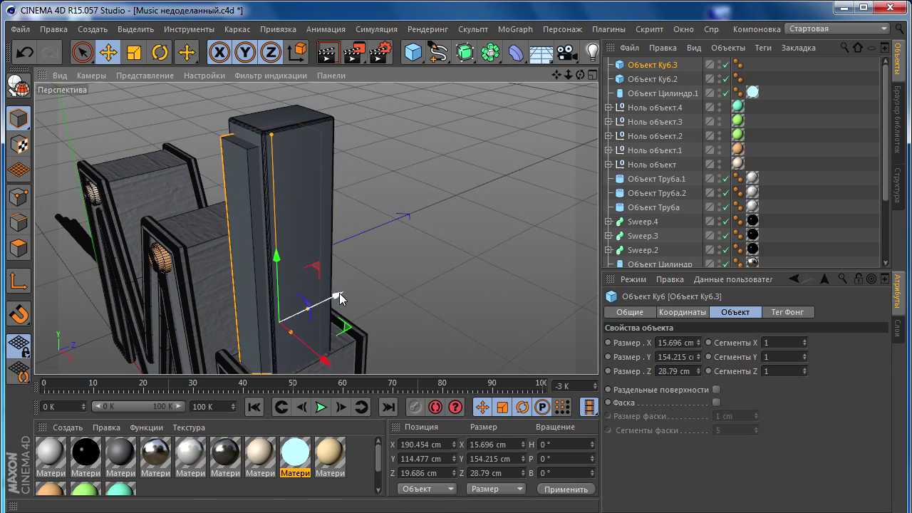
mouse_move(284, 264)
left_mouse_down("alt")
mouse_move(517, 241)
mouse_move(592, 214)
left_mouse_up("alt")
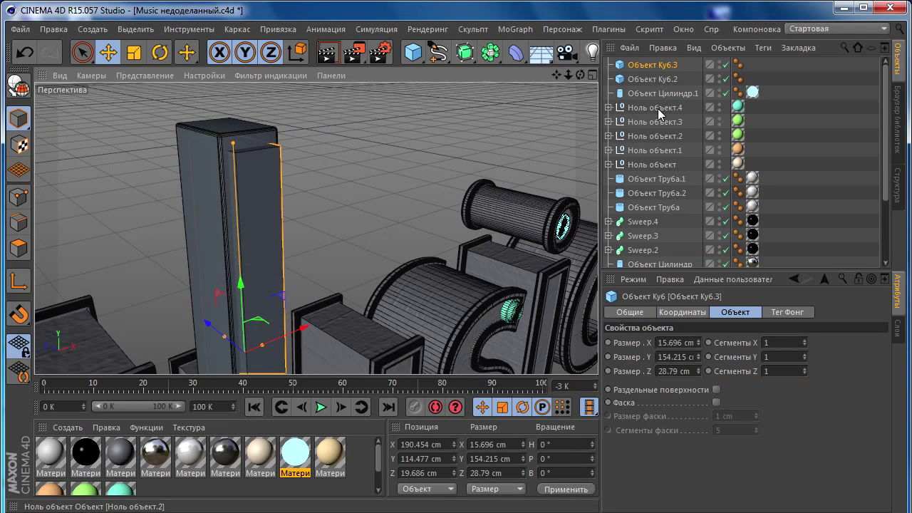
Wrap the copied pillar cube in a MoGraph Атомная решетка.
left_click(467, 54)
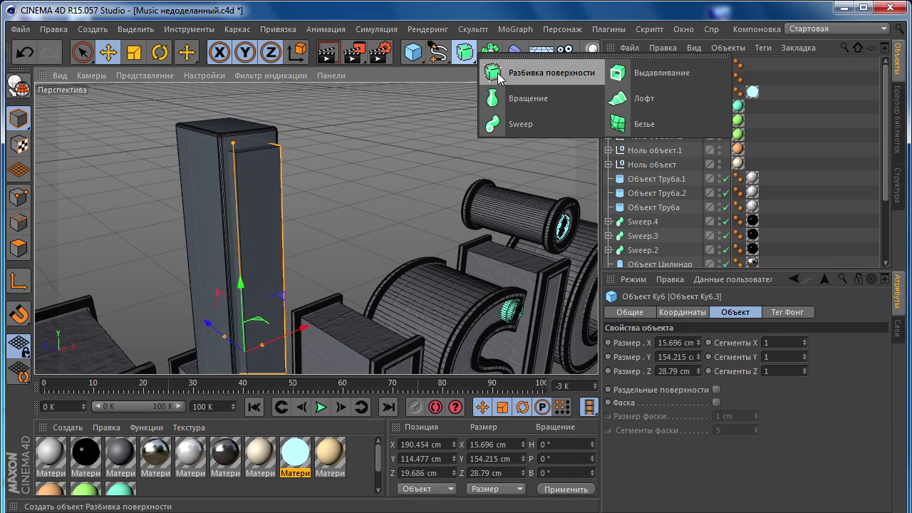
left_click(491, 51)
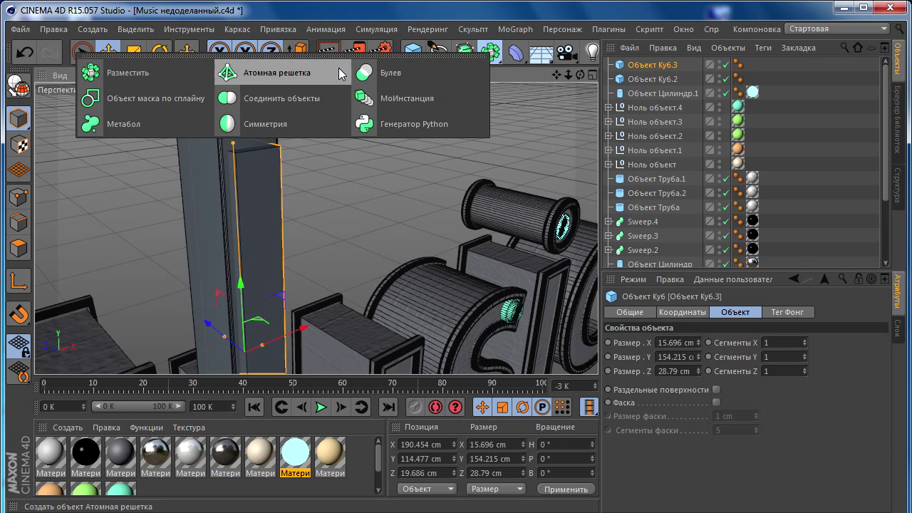
left_click(262, 74, "alt")
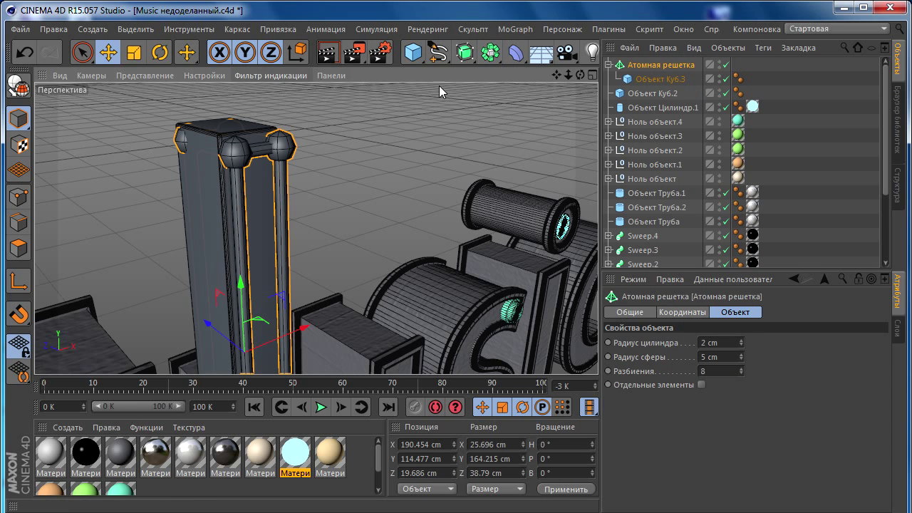
left_click(638, 80)
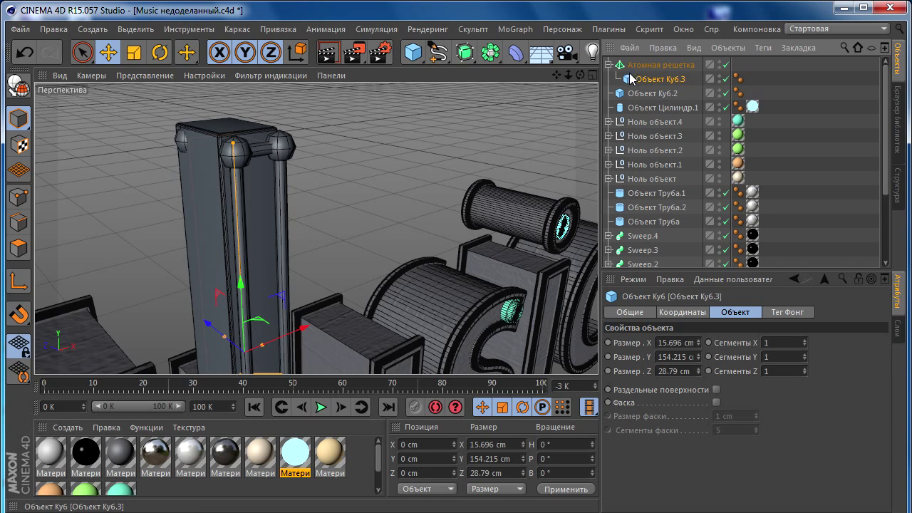
left_click_drag(639, 93, 641, 65)
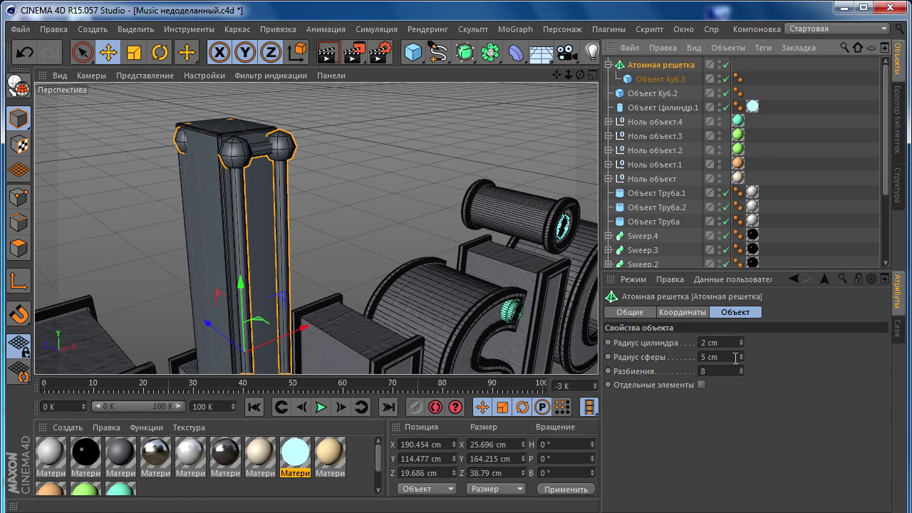
Set the Atomic Array to 7 subdivisions and reduce its rod radius.
left_click(742, 374)
left_click(741, 374)
left_click(742, 374)
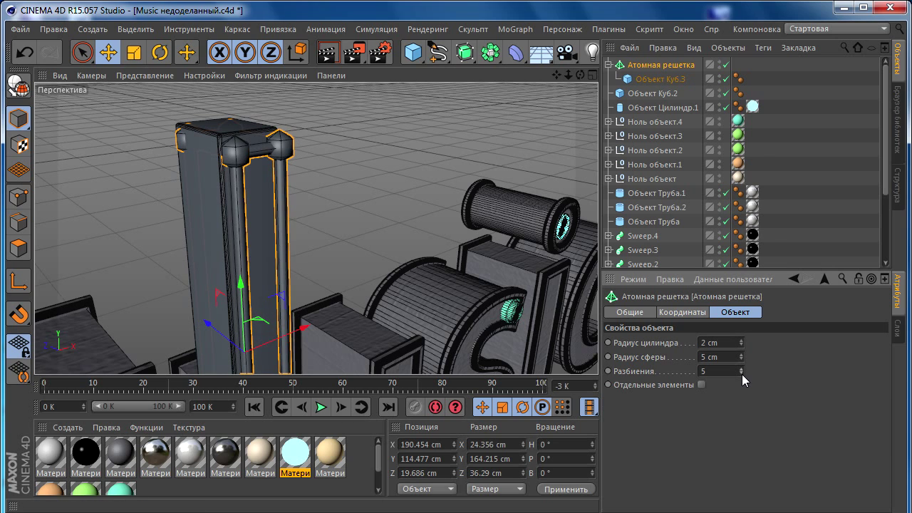
left_click(742, 374)
left_click(743, 368)
left_click(744, 369)
left_click(743, 369)
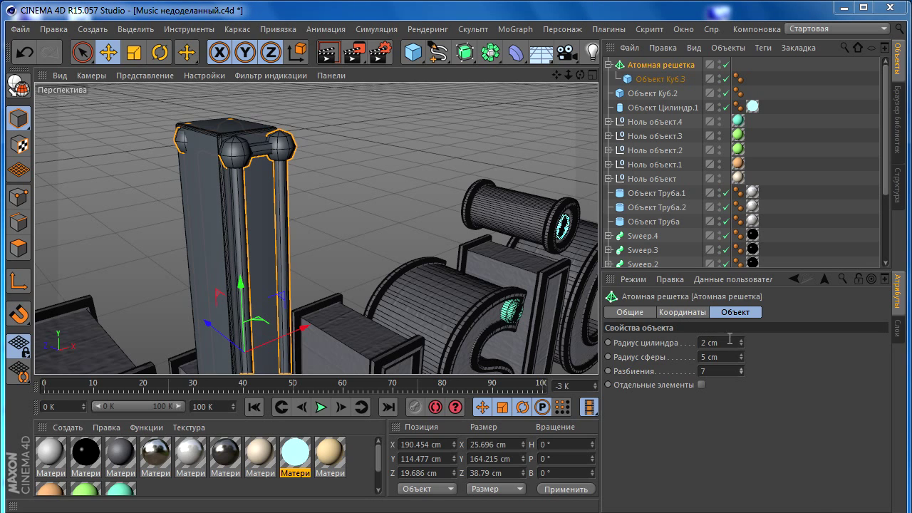
left_click_drag(744, 344, 744, 347)
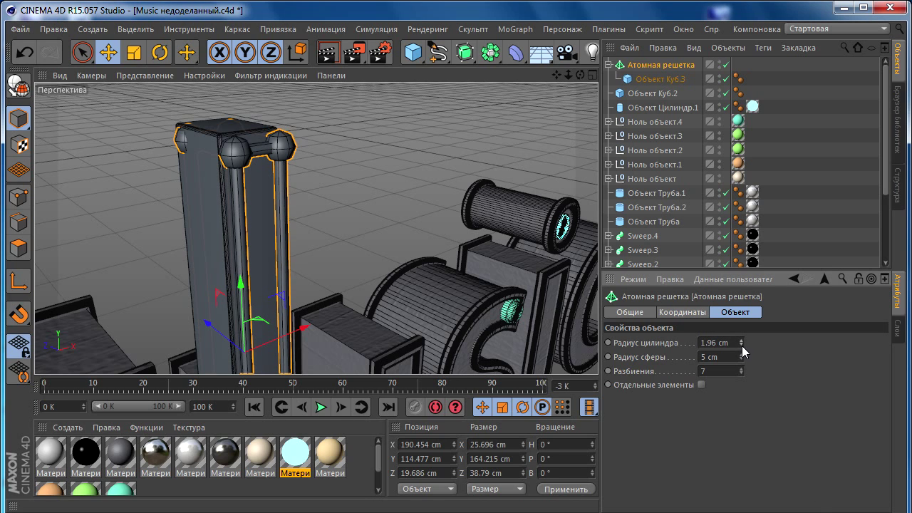
Give the pillar cube 3 Z segments and set the lattice sphere and rod radii to 1 cm.
left_click(659, 79)
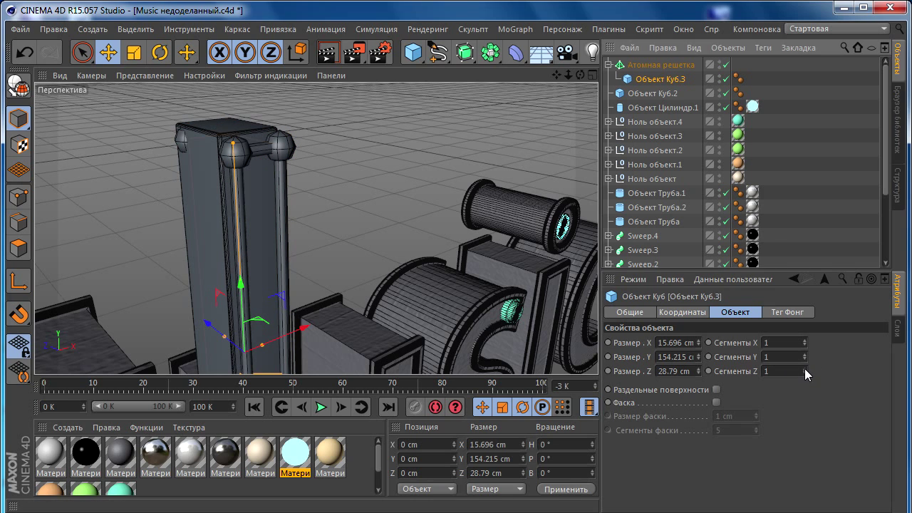
double_click(804, 368)
left_click(655, 64)
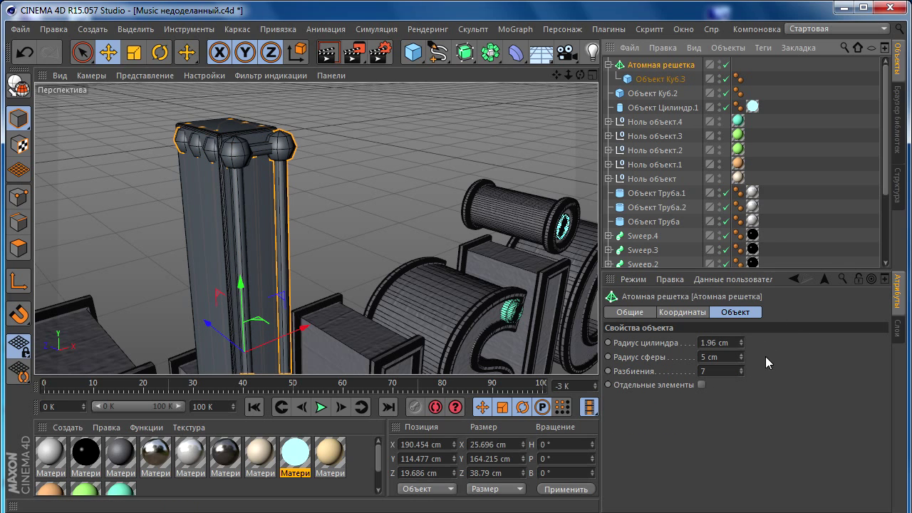
left_click(741, 359)
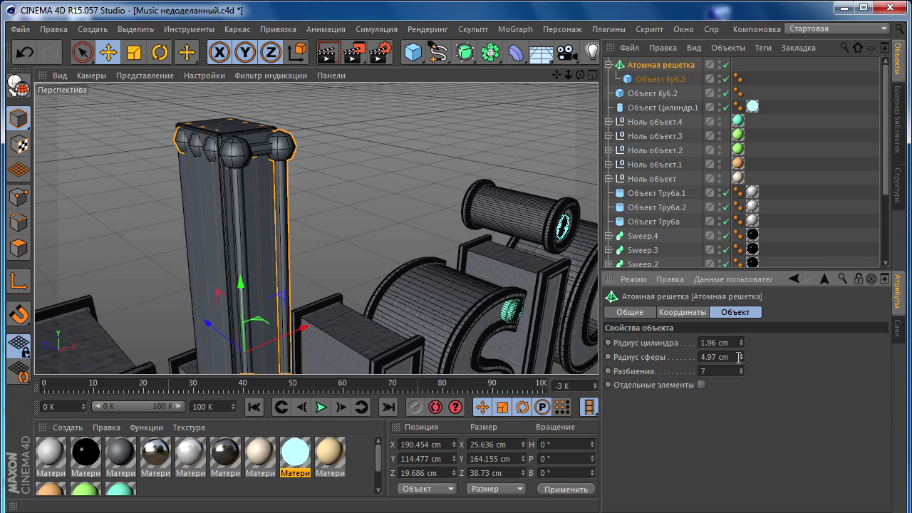
type("1")
key("Return")
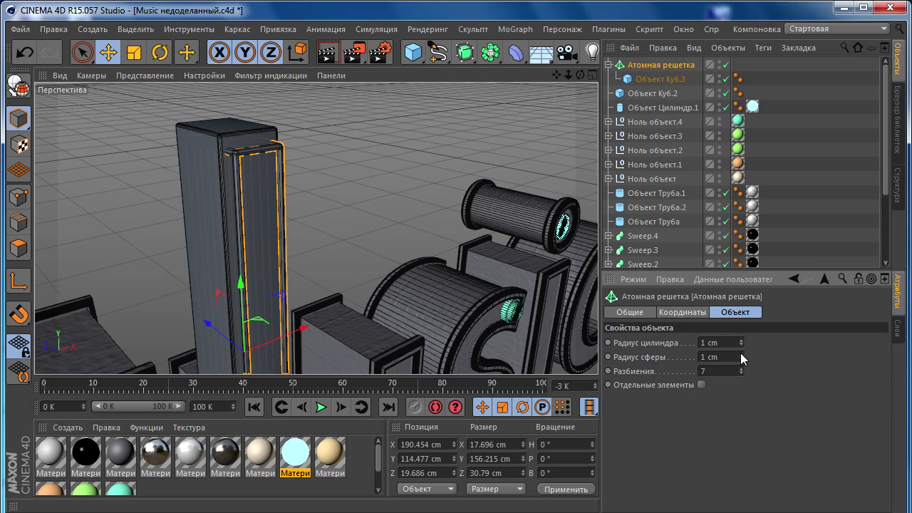
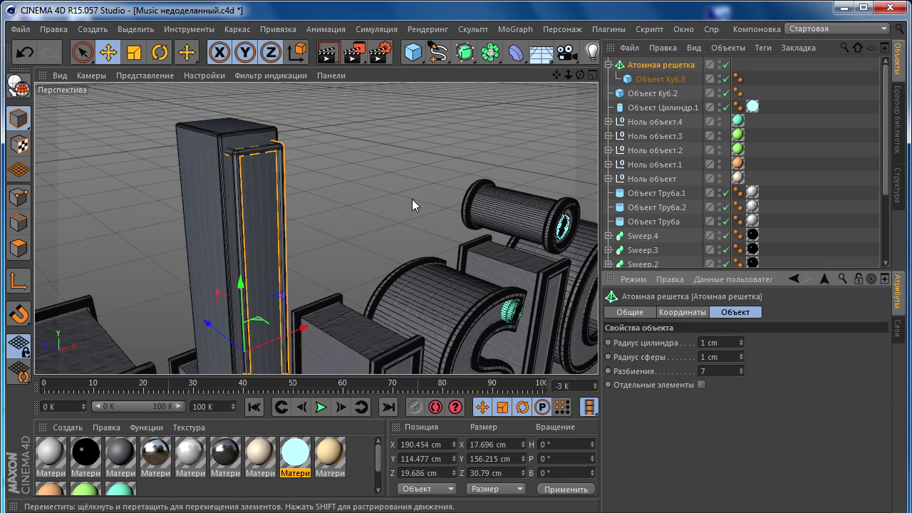
Select the tall cube under Атомная решетка and begin raising its segment counts.
left_click(656, 79)
left_click(803, 368)
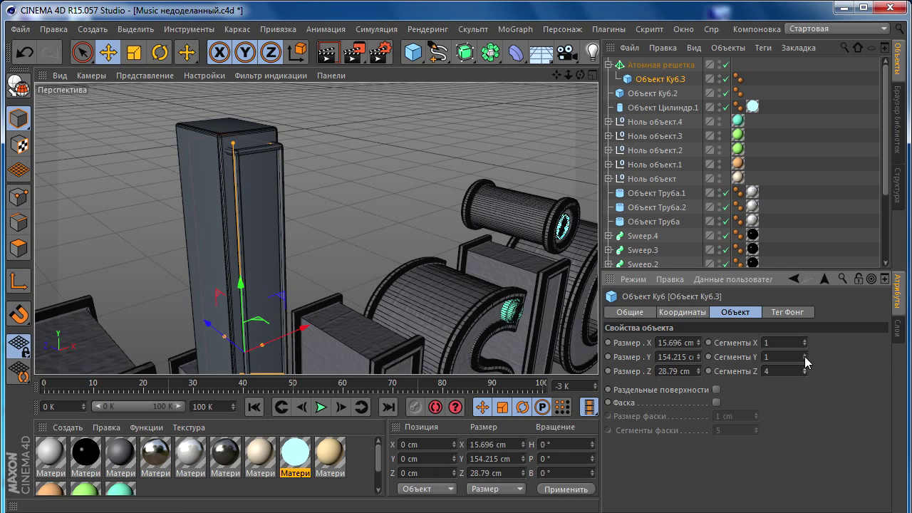
left_click_drag(804, 356, 807, 355)
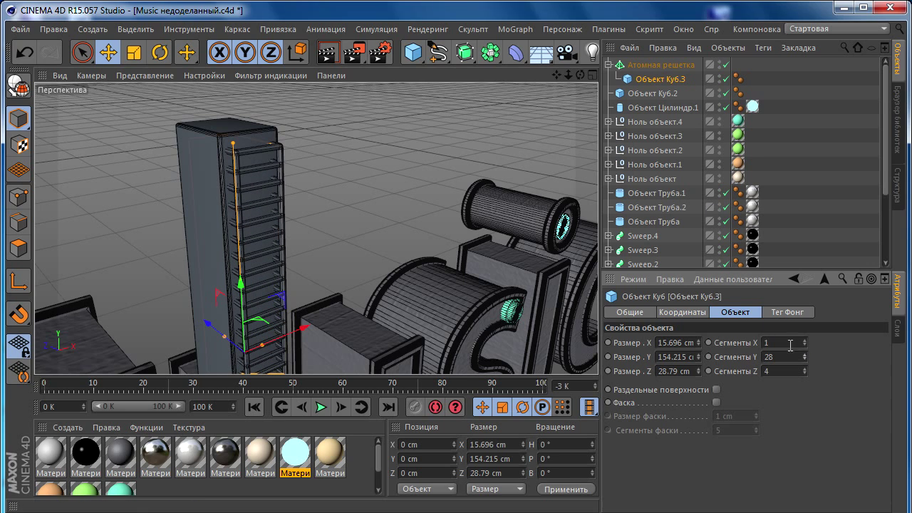
left_click_drag(805, 347, 805, 344)
left_click(641, 65)
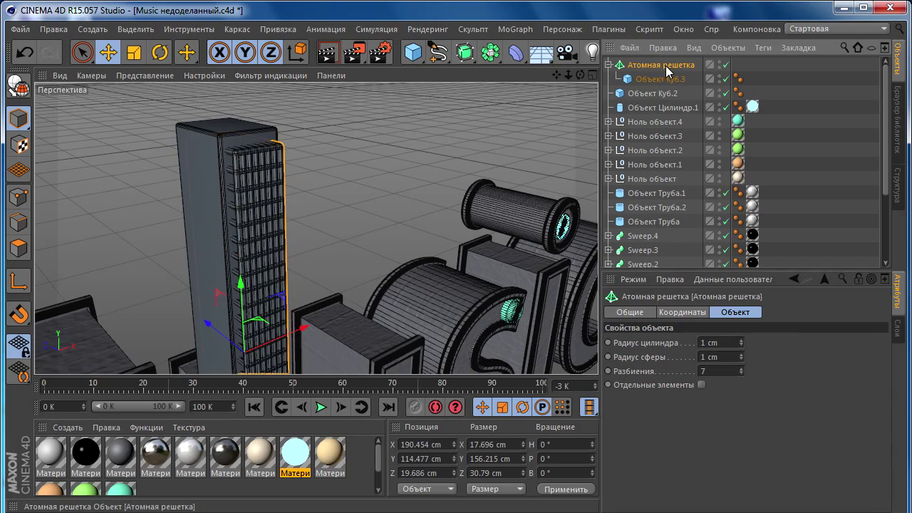
Orbit and zoom out to see the whole Music model, then close in on the tall grid cube.
scroll(437, 257, "down", 5)
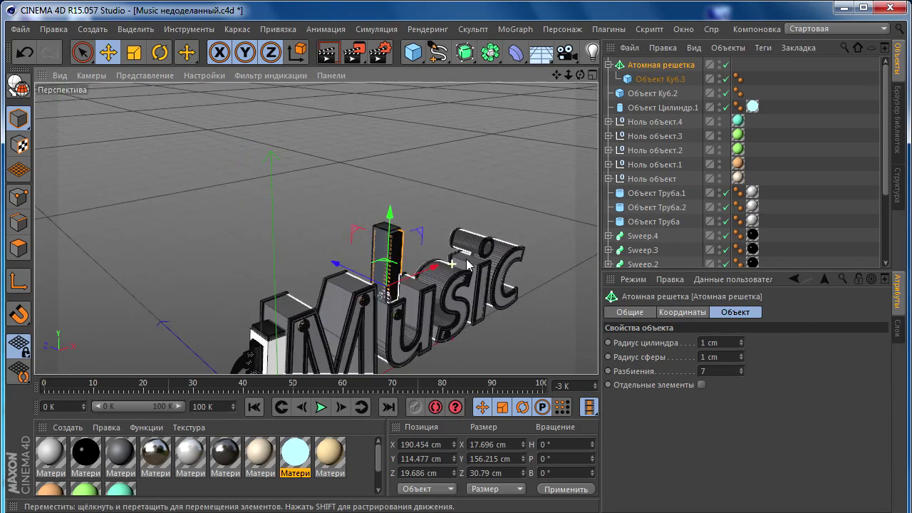
mouse_move(437, 257)
left_mouse_down("alt")
mouse_move(464, 196)
mouse_move(391, 247)
mouse_move(346, 240)
left_mouse_up("alt")
scroll(464, 197, "up", 5)
scroll(391, 247, "up", 3)
scroll(392, 248, "down", 4)
scroll(316, 209, "up", 2)
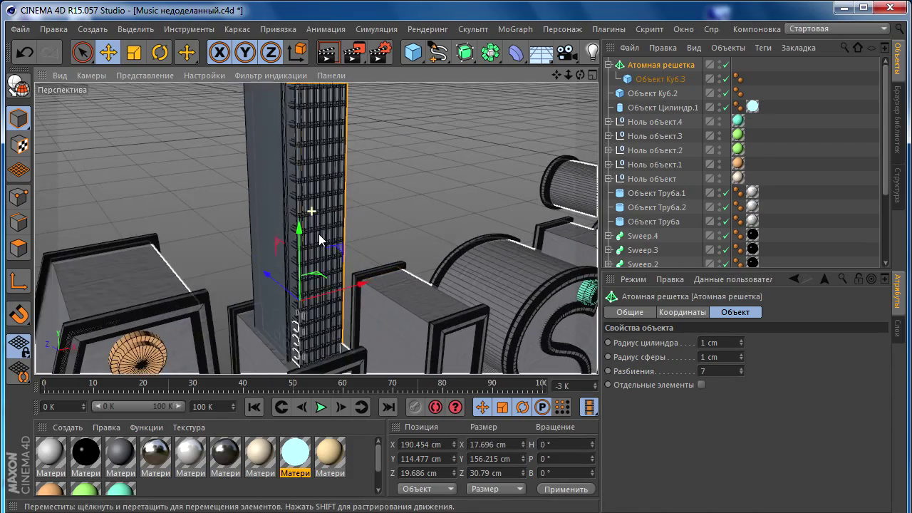
scroll(321, 237, "down", 2)
scroll(320, 238, "up", 2)
scroll(320, 235, "up", 2)
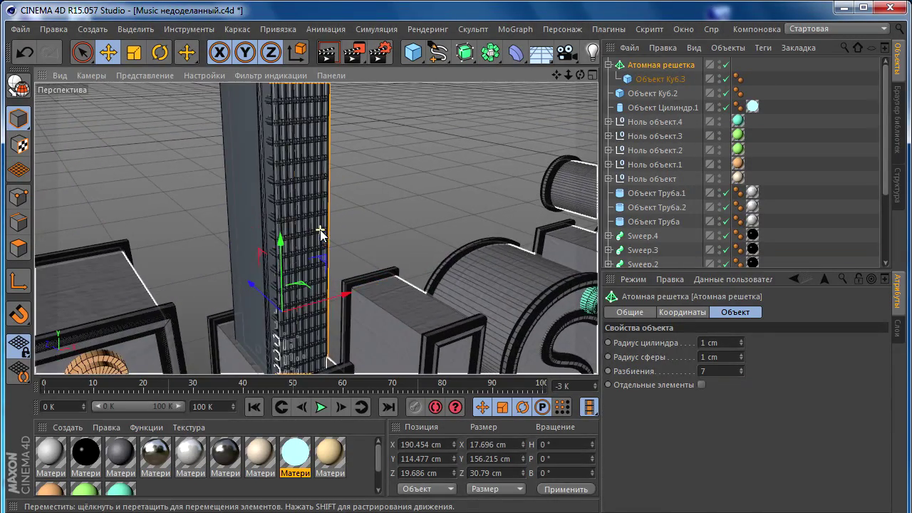
scroll(320, 235, "up", 2)
mouse_move(366, 235)
left_mouse_down("alt")
mouse_move(298, 173)
mouse_move(352, 234)
mouse_move(302, 174)
mouse_move(544, 110)
left_mouse_up("alt")
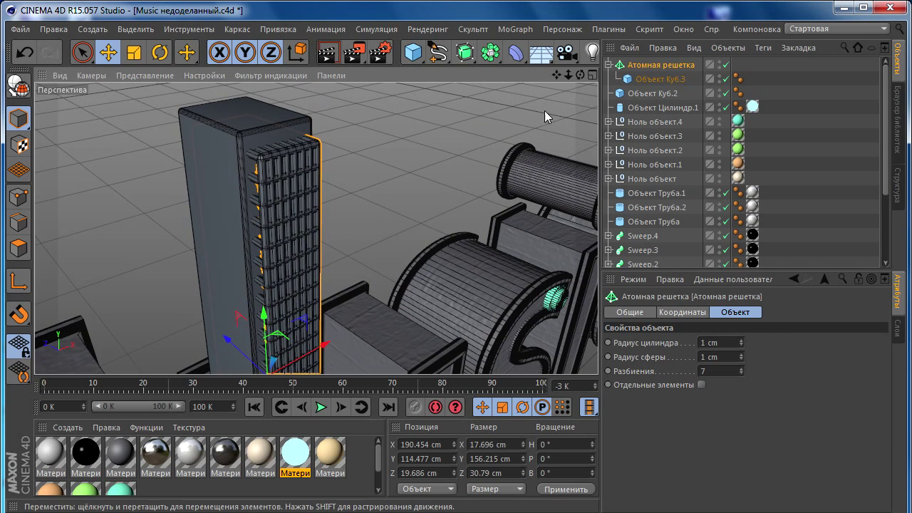
Set the tall cube's segments to X 15 and Y 62.
left_click(651, 79)
left_click_drag(806, 342, 806, 332)
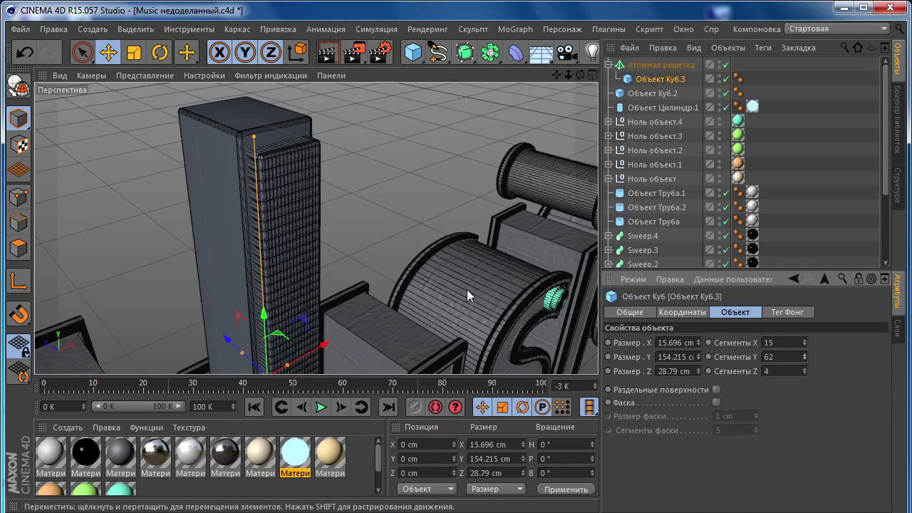
mouse_move(467, 289)
left_mouse_down("alt")
mouse_move(197, 191)
mouse_move(105, 192)
mouse_move(111, 94)
left_mouse_up("alt")
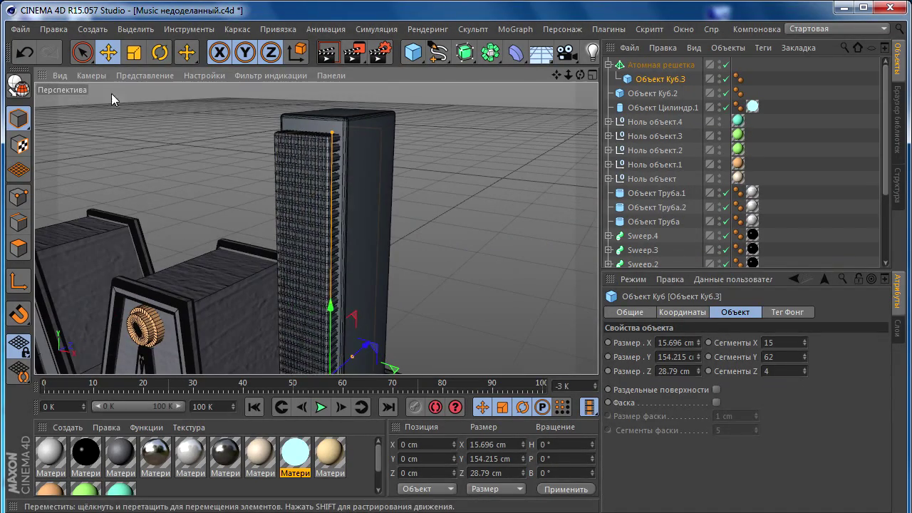
left_click(135, 75)
Switch the viewport to Gouraud Shading and enter 35 segments on the cube.
left_click(151, 93)
mouse_move(189, 123)
left_mouse_down("alt")
mouse_move(433, 213)
mouse_move(555, 207)
left_mouse_up("alt")
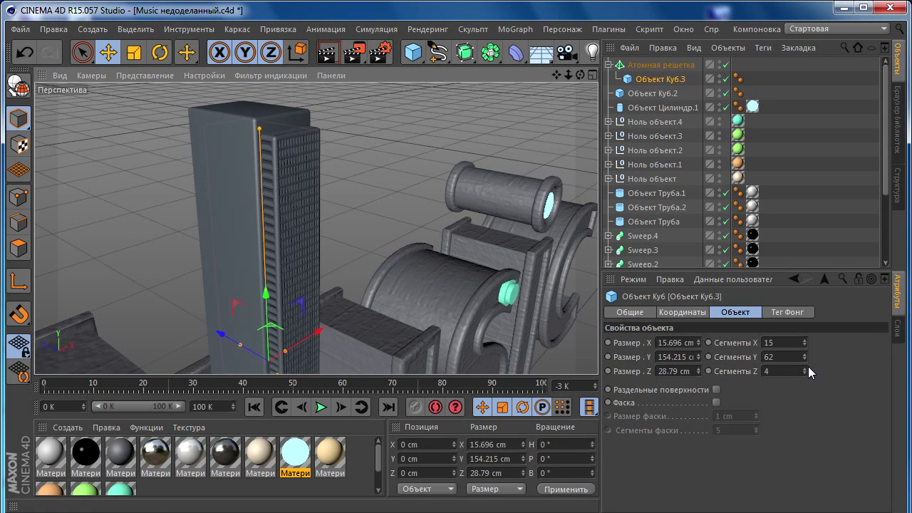
left_click(805, 340)
left_click(805, 339)
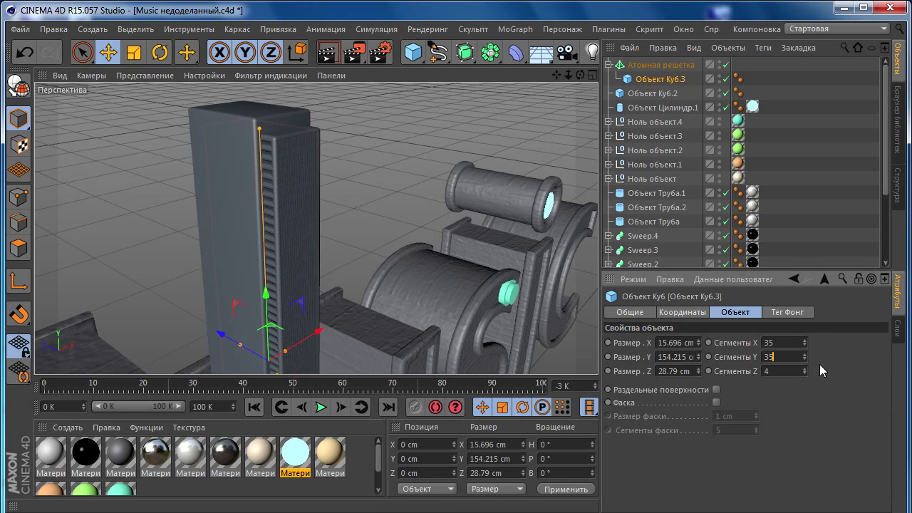
type("35")
key("Return")
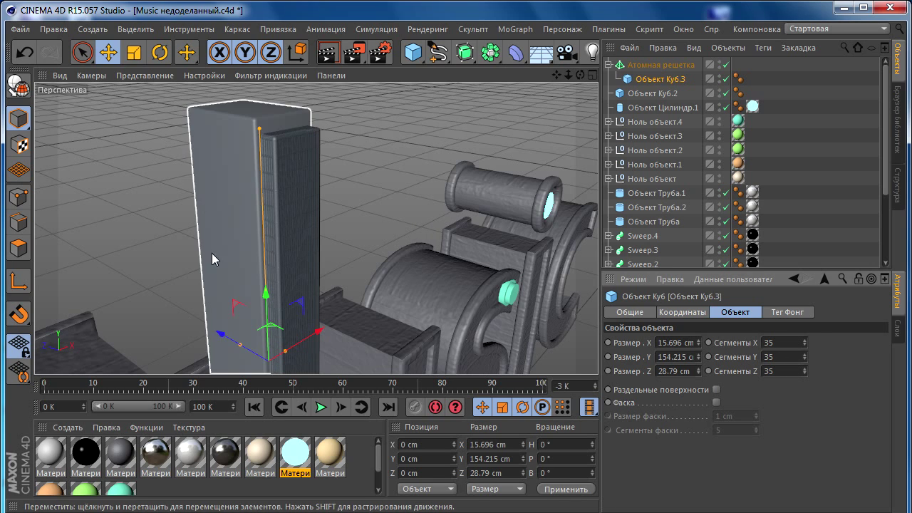
left_click_drag(220, 336, 225, 336)
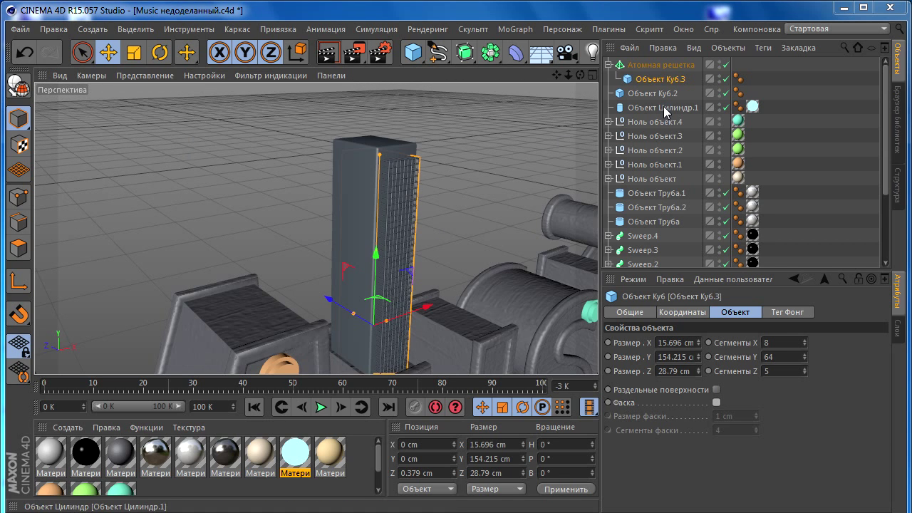
Set the cube's X and Y segments to 35, making it 35×35×7.
double_click(793, 345)
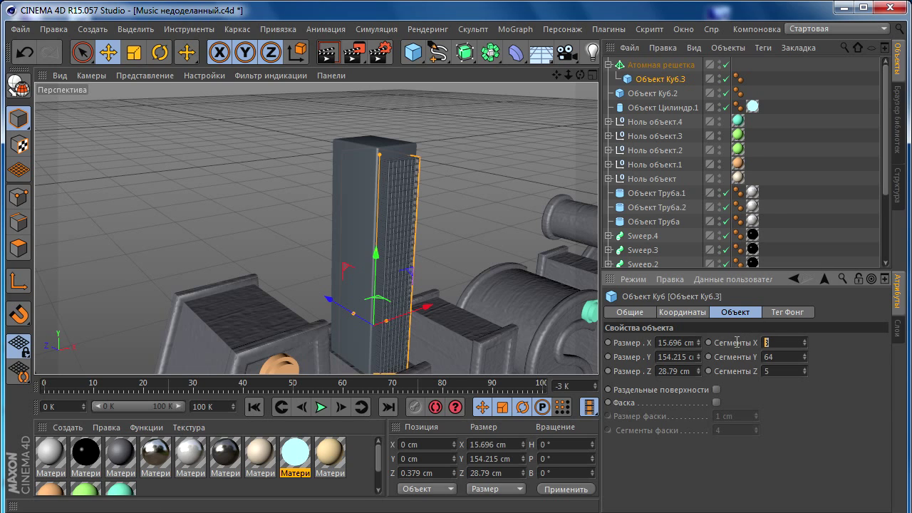
type("35")
double_click(777, 358)
type("3")
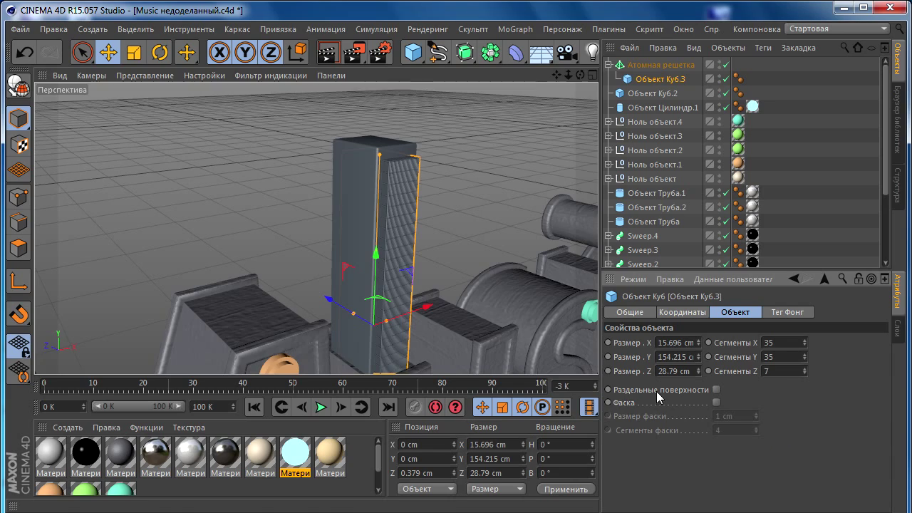
scroll(432, 278, "up", 3)
scroll(253, 244, "up", 3)
scroll(212, 253, "up", 3)
scroll(216, 253, "up", 3)
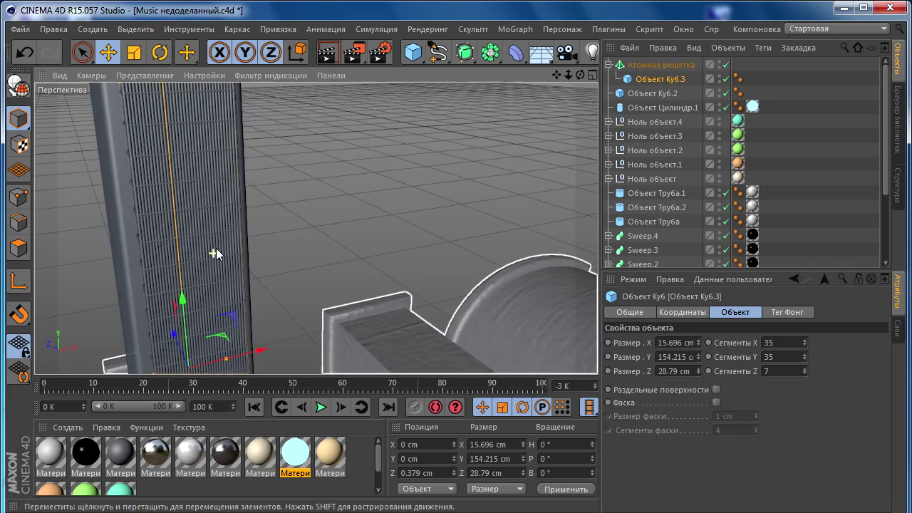
left_click_drag(216, 253, 353, 265, "alt")
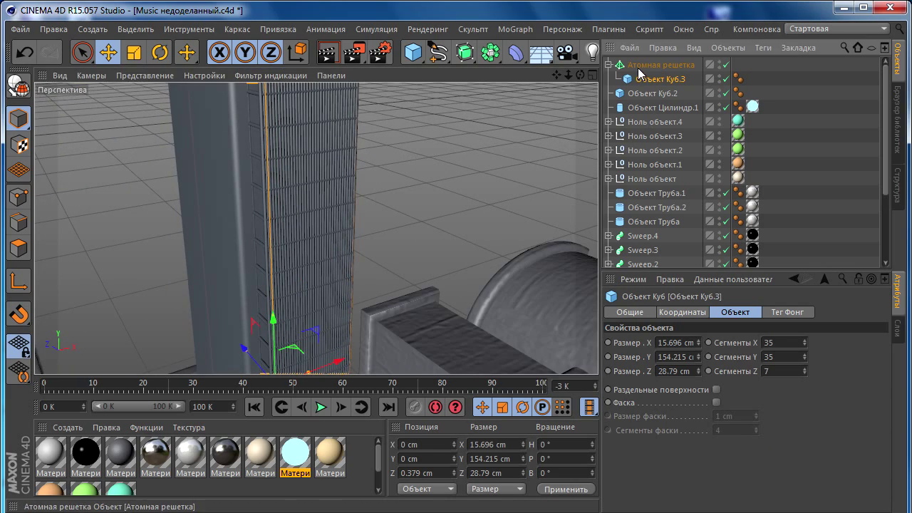
Give the Атомная решетка lattice 0.29 cm radii and 6 subdivisions.
left_click(639, 67)
left_click(699, 343)
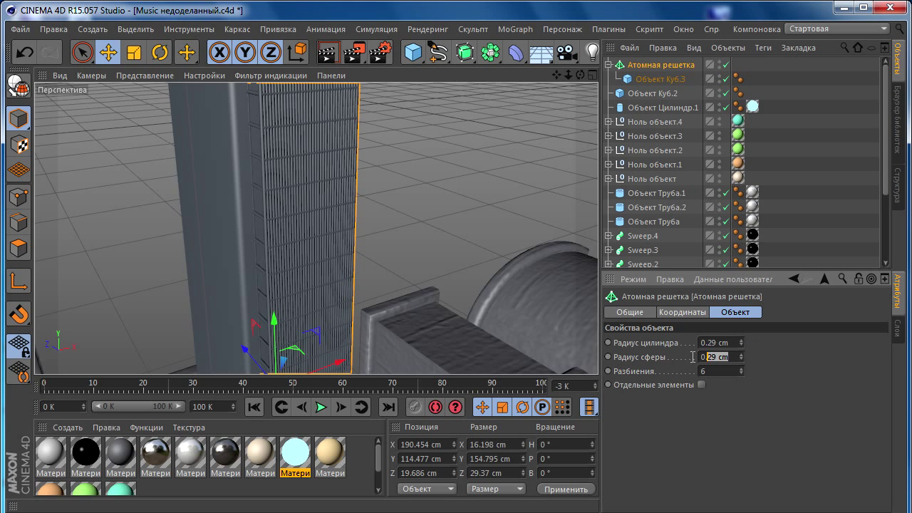
type("6")
key("Return")
Move the lattice about 1.3 cm along Z and scale it up to about 104.5%.
mouse_move(446, 318)
left_mouse_down("alt")
mouse_move(352, 257)
mouse_move(425, 253)
mouse_move(356, 255)
left_mouse_up("alt")
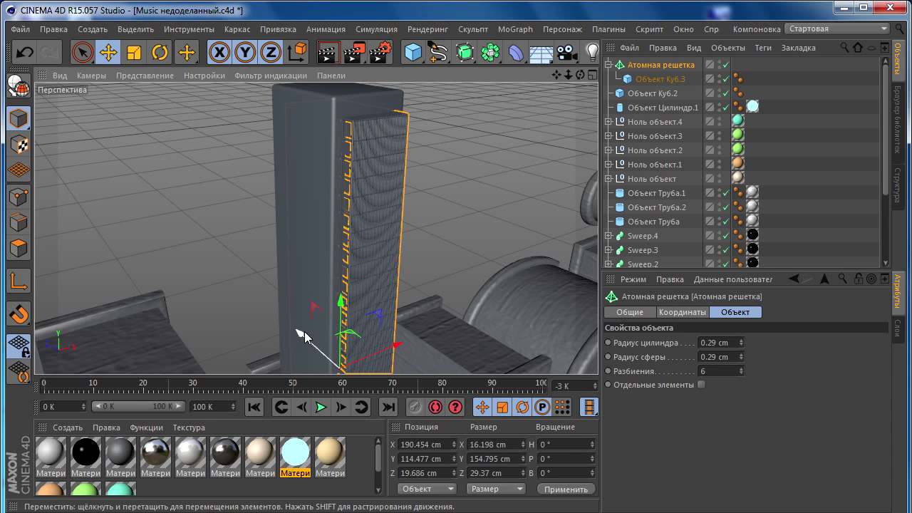
mouse_move(307, 326)
left_mouse_down()
mouse_move(300, 333)
mouse_move(346, 285)
mouse_move(265, 278)
mouse_move(248, 118)
left_mouse_up()
key("t")
mouse_move(270, 178)
left_mouse_down()
mouse_move(274, 207)
mouse_move(234, 205)
left_mouse_up()
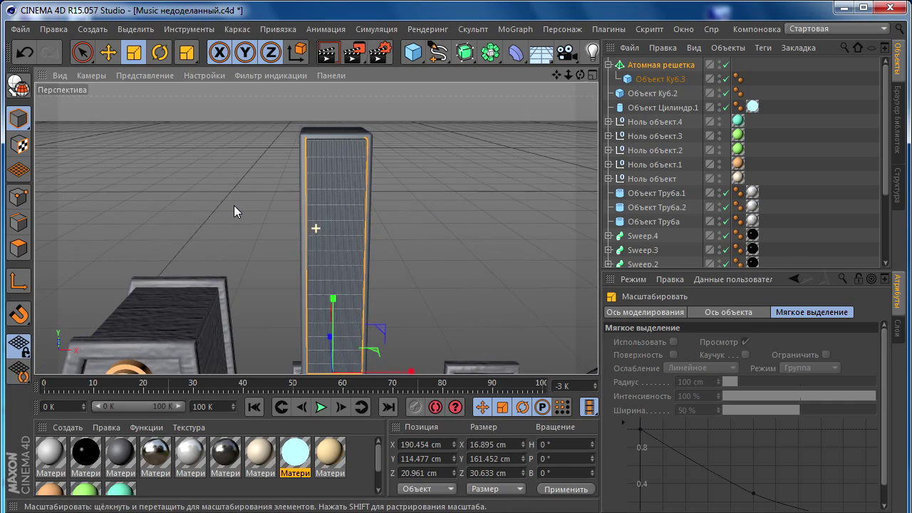
Switch back to the Move tool and orbit to a side view of the lattice pole.
left_click(108, 52)
mouse_move(185, 192)
left_mouse_down("alt")
mouse_move(412, 231)
mouse_move(391, 235)
left_mouse_up("alt")
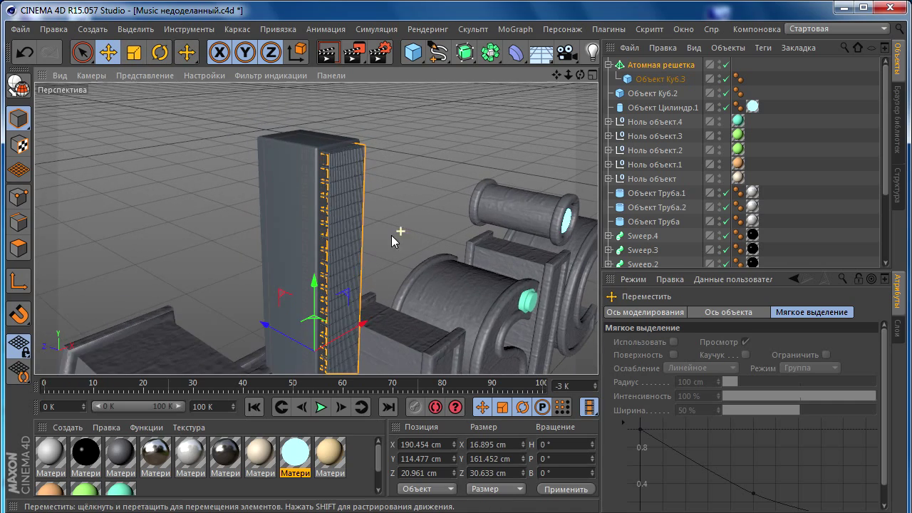
right_click_drag(392, 235, 336, 231, "alt")
mouse_move(335, 231)
left_mouse_down("alt")
mouse_move(425, 224)
mouse_move(380, 182)
left_mouse_up("alt")
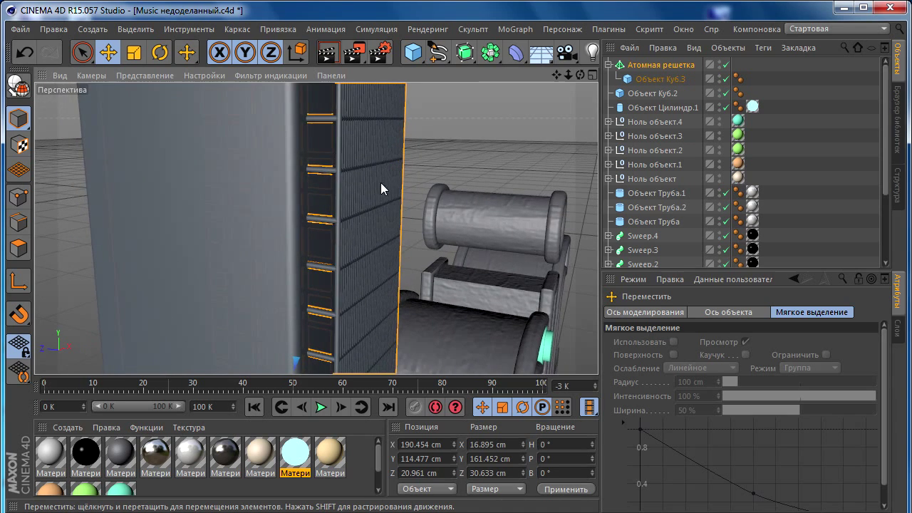
mouse_move(321, 236)
left_mouse_down("alt")
mouse_move(340, 226)
mouse_move(270, 242)
mouse_move(332, 230)
left_mouse_up("alt")
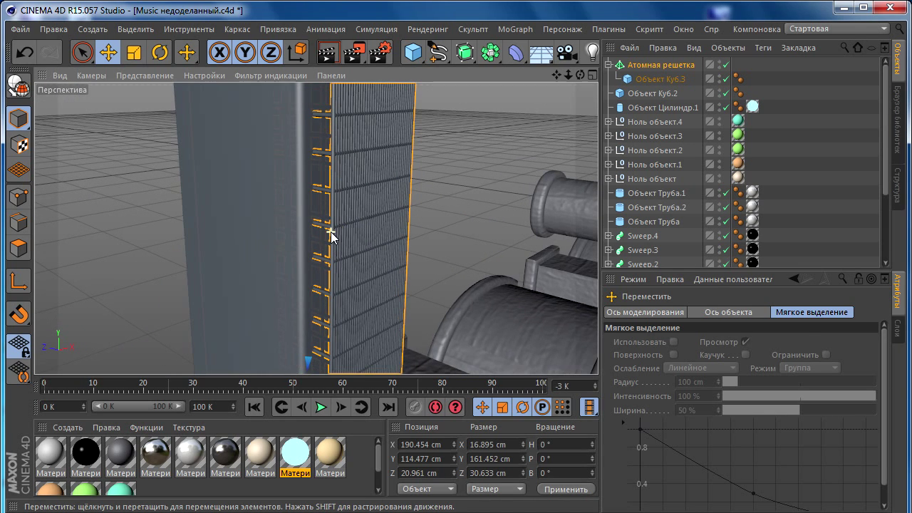
Raise the tall cube's Z segments from 7 to 20, making it 35×35×20.
left_click(659, 79)
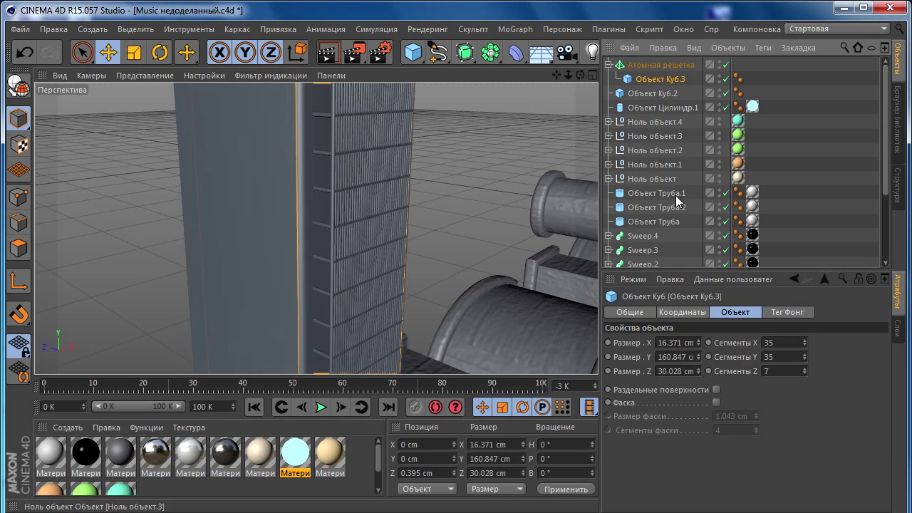
left_click(805, 366)
left_click(805, 366)
left_click(805, 366)
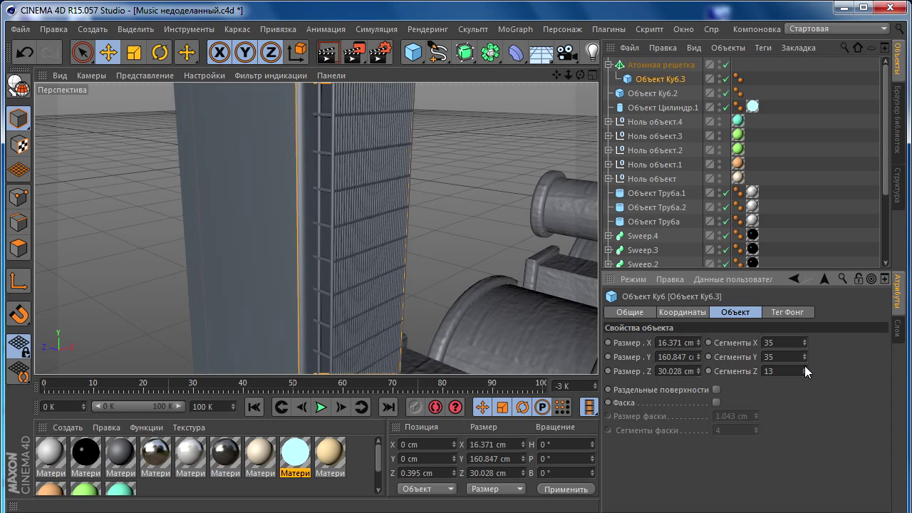
left_click(804, 366)
left_click(805, 366)
left_click(805, 366)
left_click(805, 366)
scroll(413, 277, "down", 3)
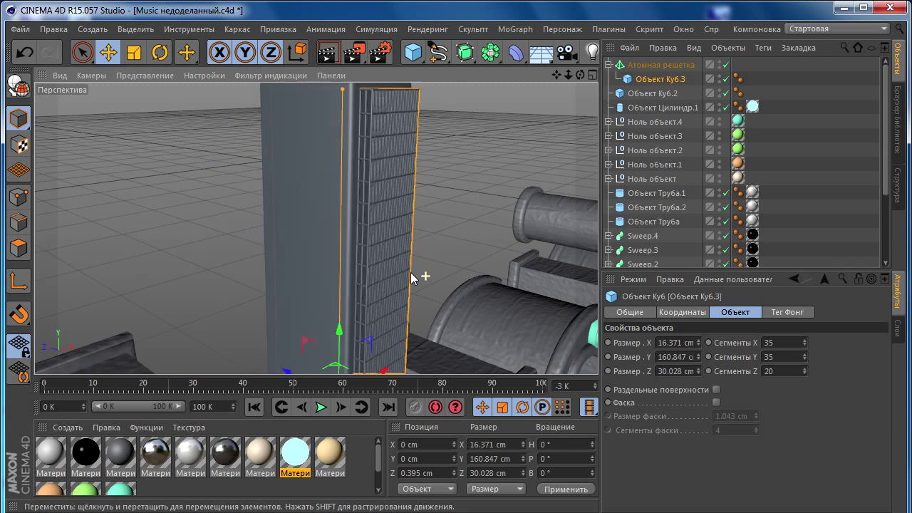
scroll(411, 278, "down", 3)
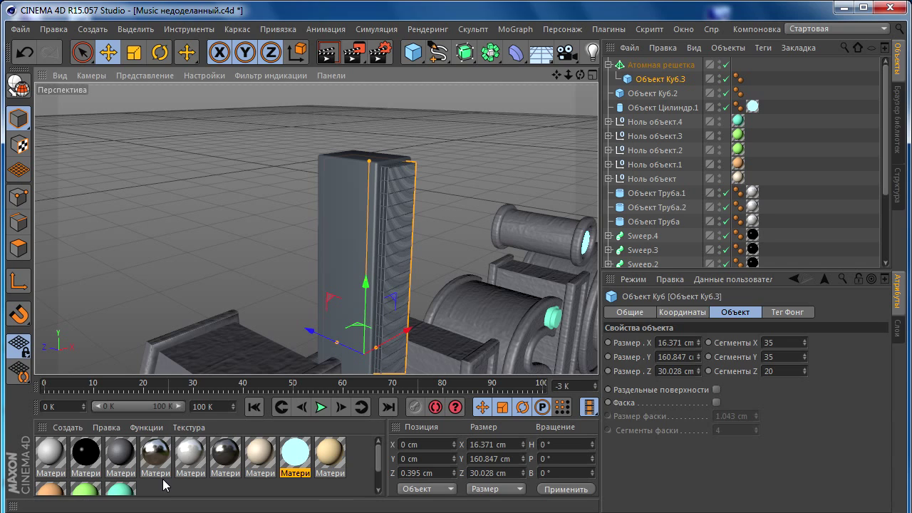
Apply the black material Материал.1 to the column's lattice.
left_click(165, 480)
left_click(87, 459)
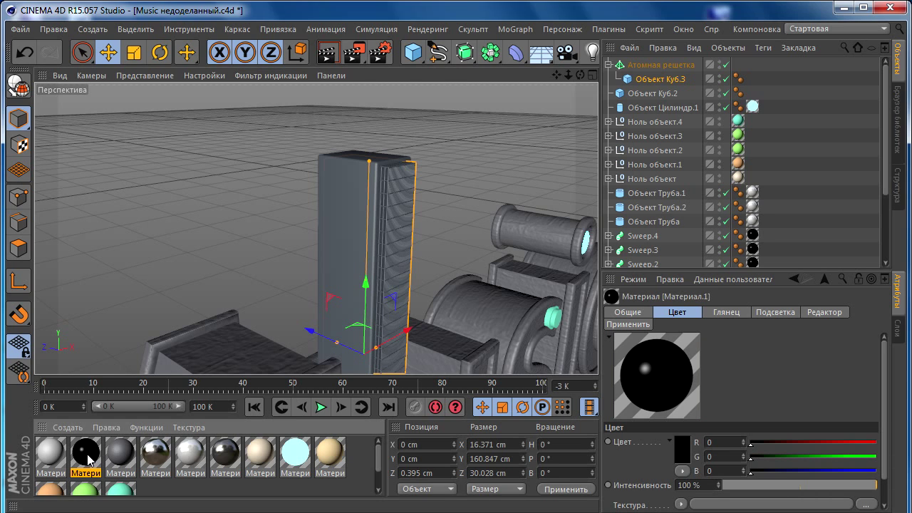
left_click_drag(89, 460, 648, 84)
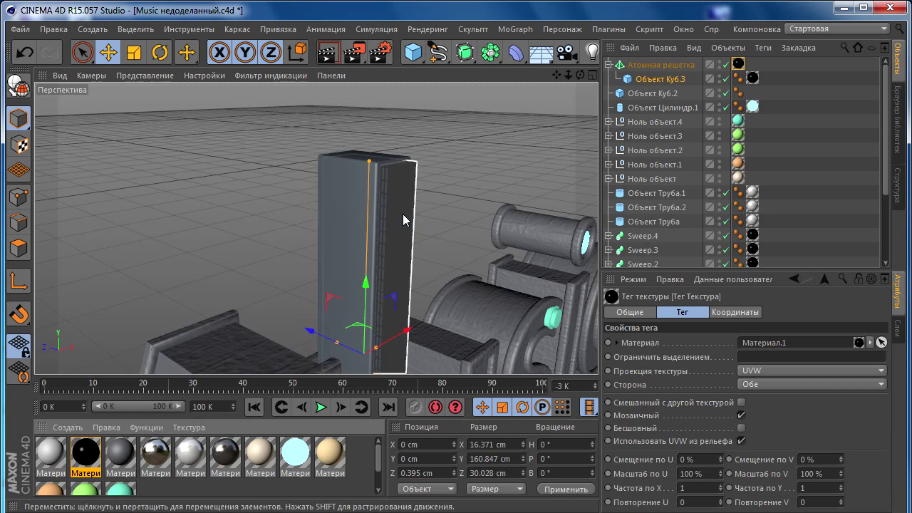
mouse_move(425, 217)
left_mouse_down()
mouse_move(403, 214)
mouse_move(256, 278)
left_mouse_up()
Delete the extra black texture tag from Объект Куб.3 and collapse the lattice hierarchy.
scroll(342, 261, "up", 3)
scroll(342, 261, "up", 3)
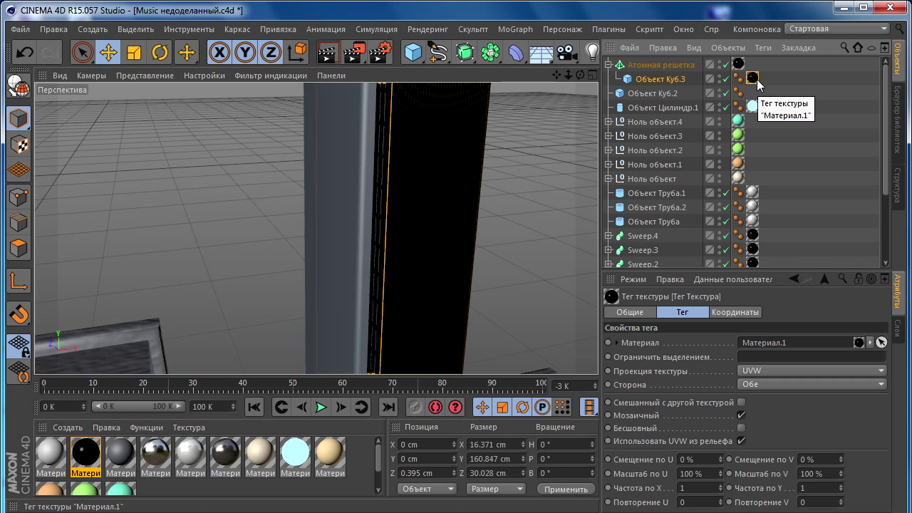
key("Delete")
left_click(609, 65)
Apply the dark reflective Материал.2 to the column cube.
left_click(645, 78)
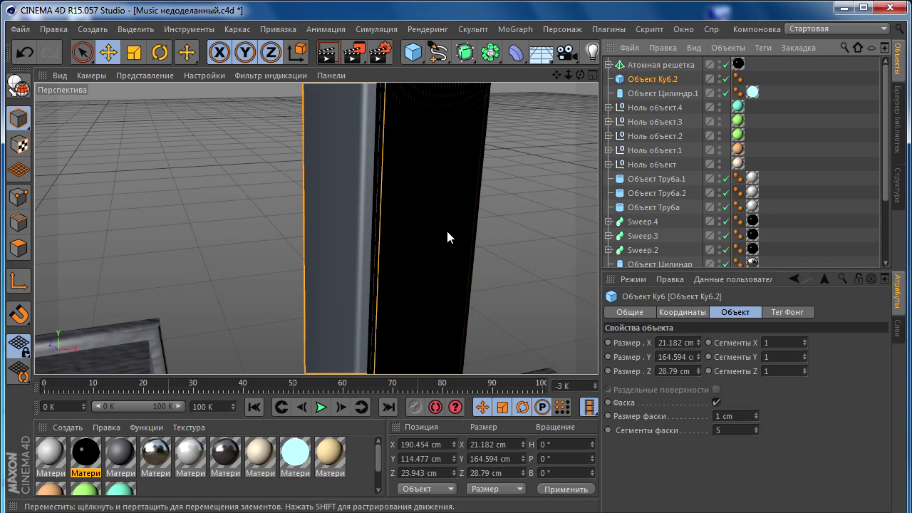
mouse_move(446, 228)
right_mouse_down("alt")
mouse_move(423, 219)
mouse_move(460, 241)
right_mouse_up("alt")
right_click_drag(531, 309, 466, 265, "alt")
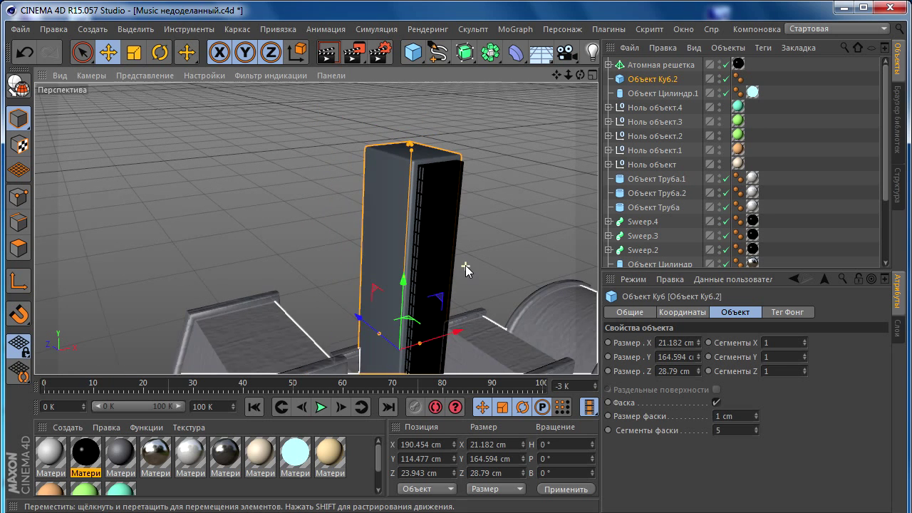
scroll(677, 164, "down", 4)
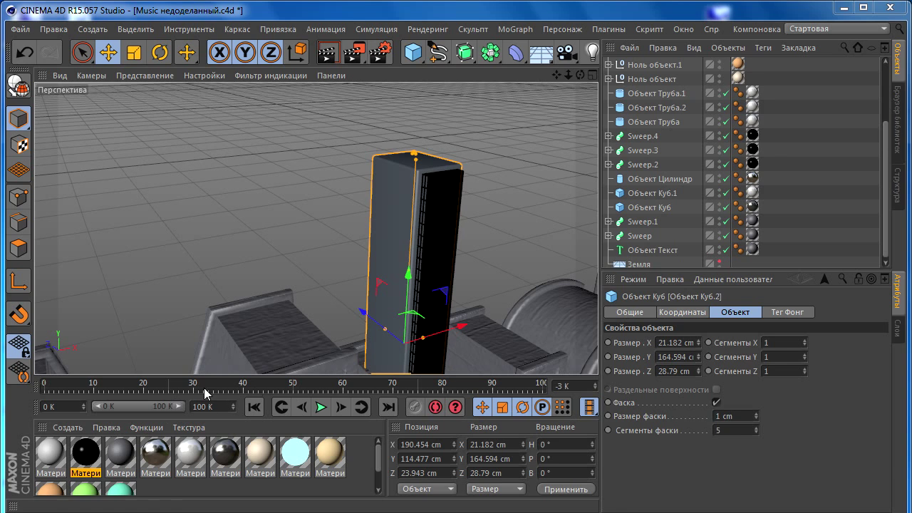
mouse_move(155, 460)
left_mouse_down()
mouse_move(377, 255)
mouse_move(266, 317)
left_mouse_up()
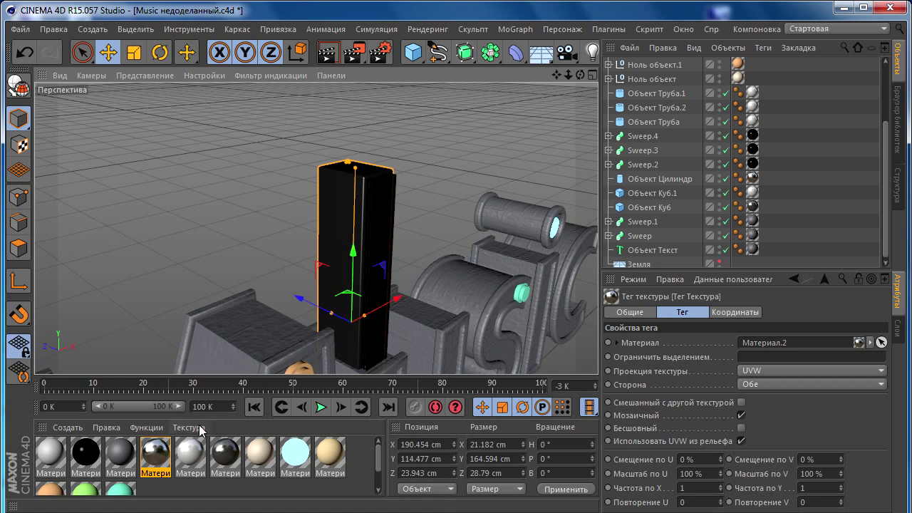
Check Материал.2's Цвет channel colour, then orbit around the black column.
double_click(158, 455)
left_click(240, 254)
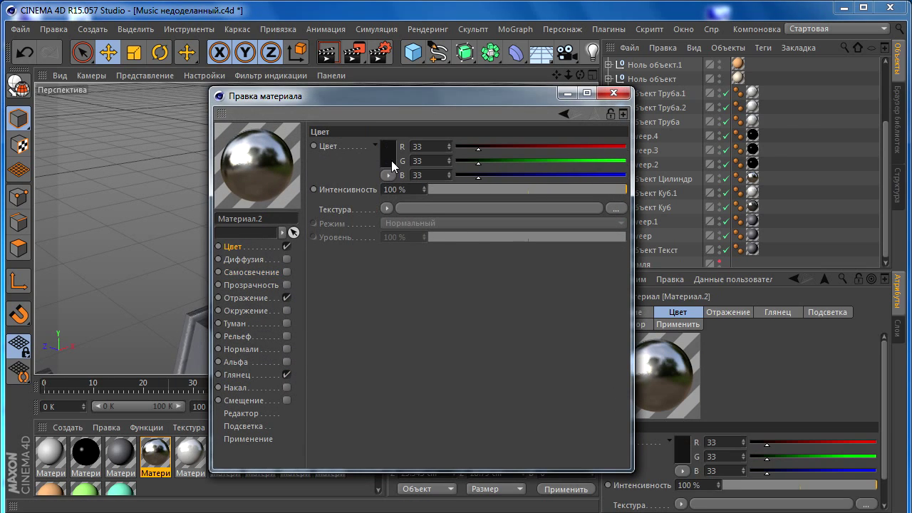
left_click(390, 159)
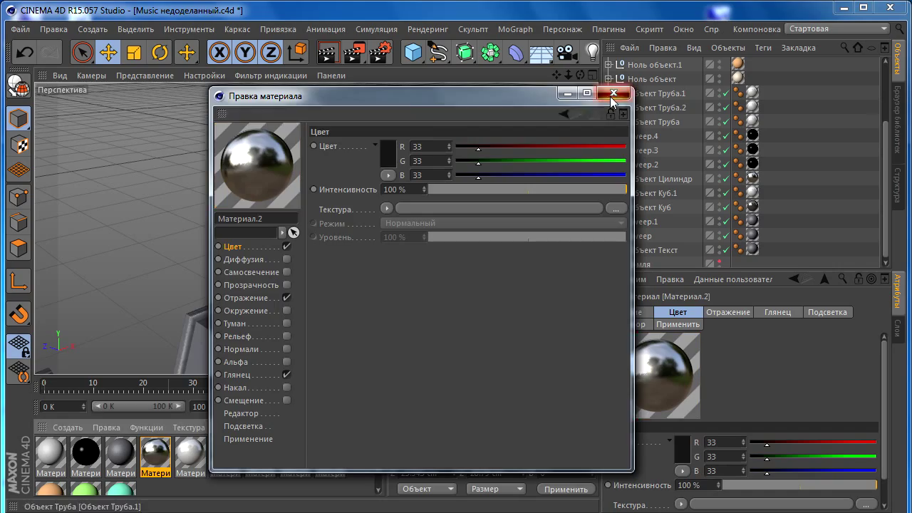
left_click(613, 93)
left_click_drag(371, 270, 305, 277, "alt")
scroll(305, 285, "up", 2)
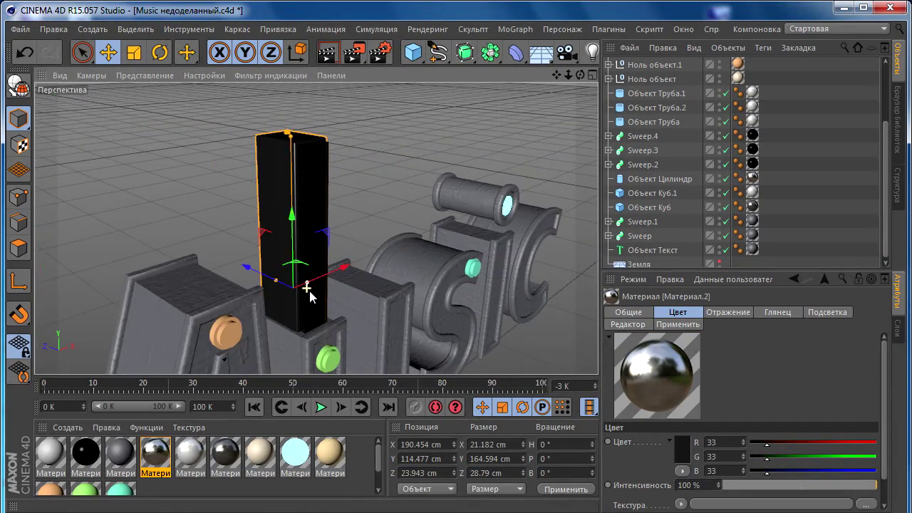
scroll(285, 295, "up", 2)
scroll(306, 325, "down", 2)
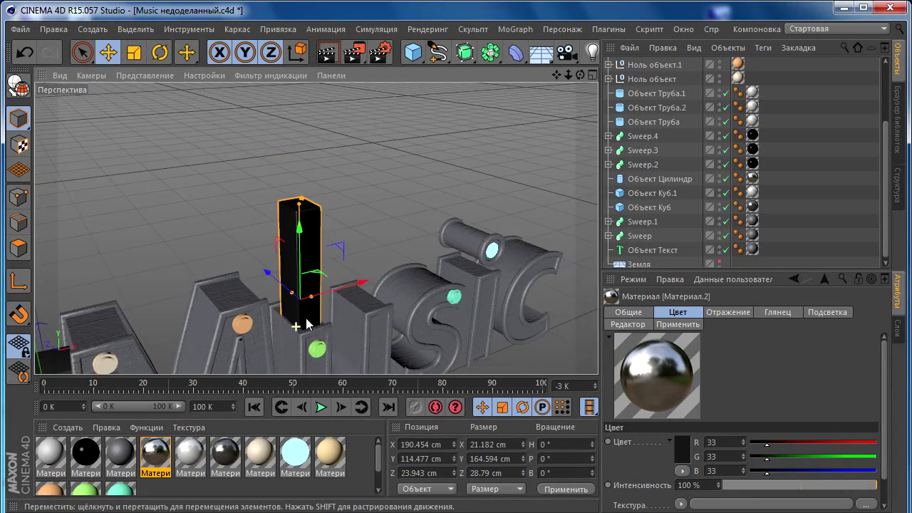
scroll(344, 294, "up", 2)
scroll(648, 67, "up", 3)
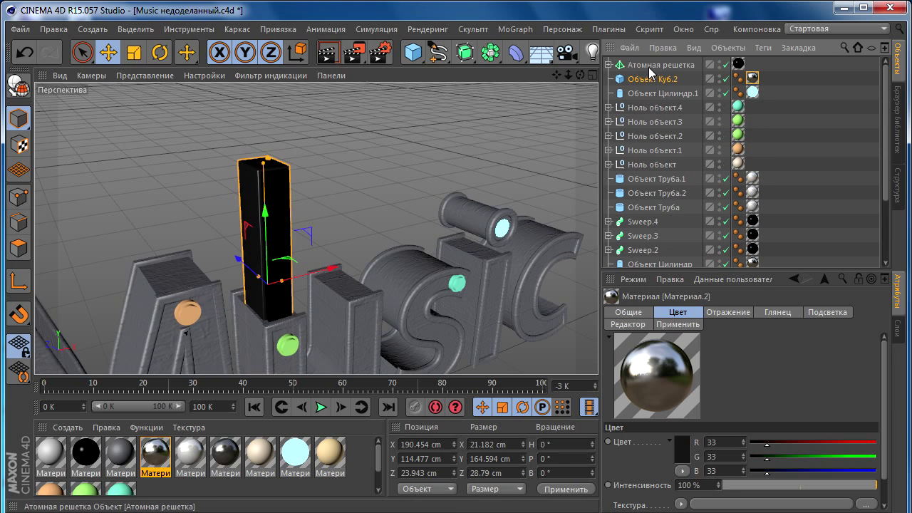
Select the column cube together with the Атомная решетка lattice.
left_click(641, 93)
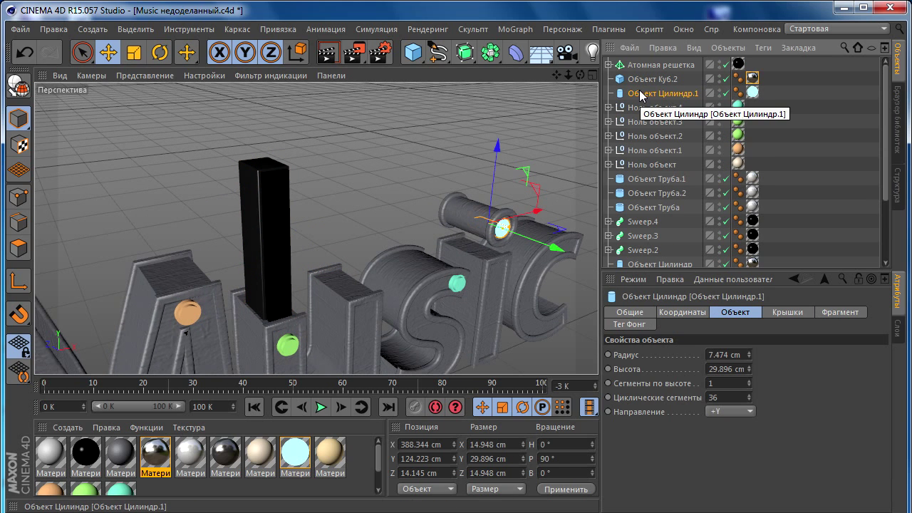
left_click(638, 79)
left_click(630, 66)
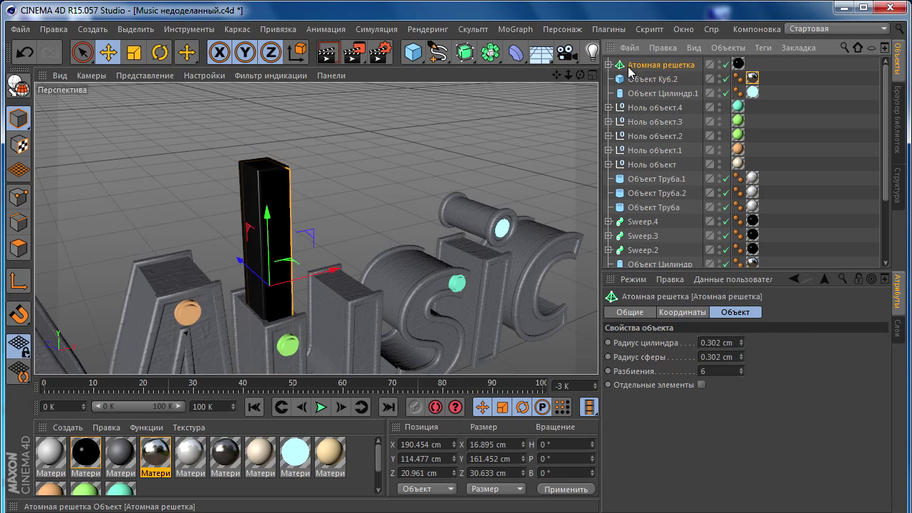
left_click(609, 64)
left_click(609, 64)
left_click(636, 82)
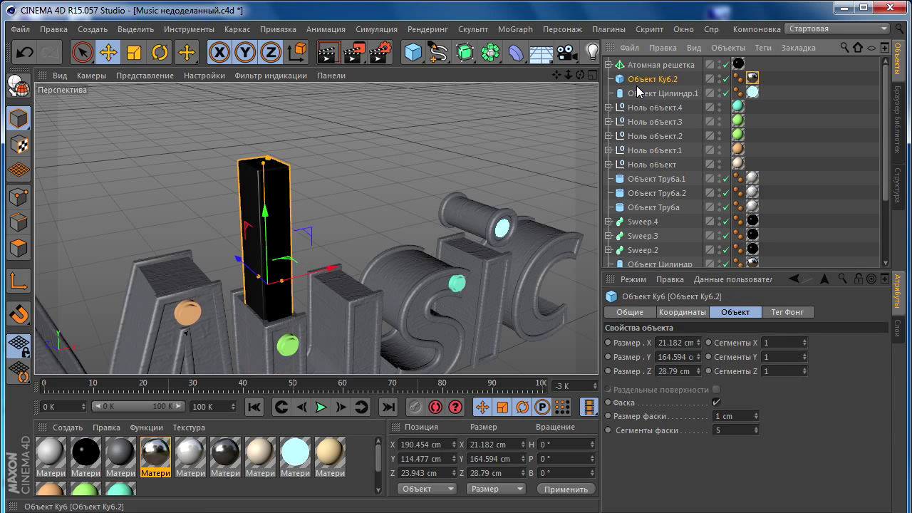
left_click(641, 66, "ctrl")
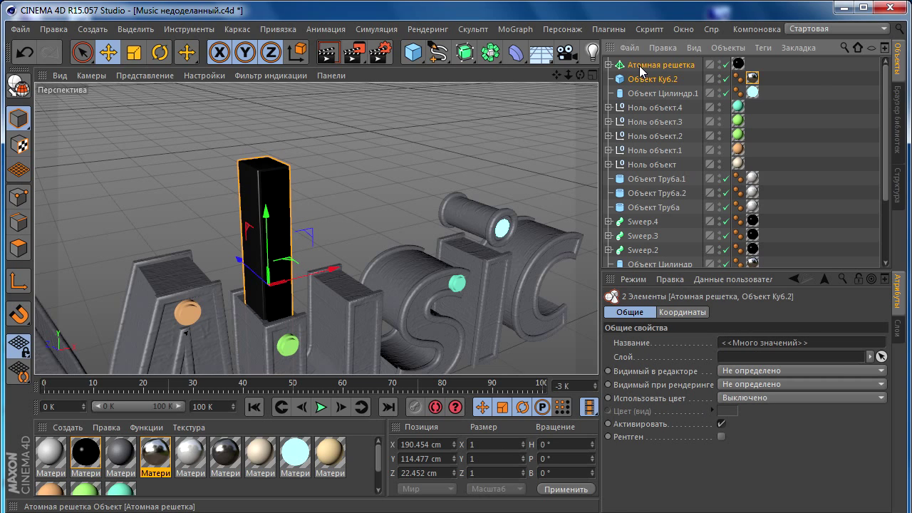
Group the column and lattice into a null, duplicate it, and move the copy about 64 cm right.
left_click(641, 65, "ctrl")
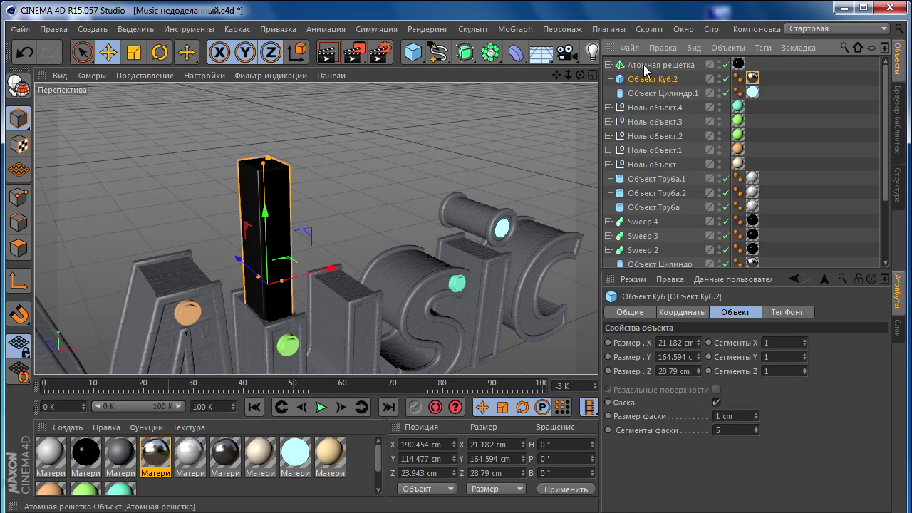
left_click(644, 66, "ctrl")
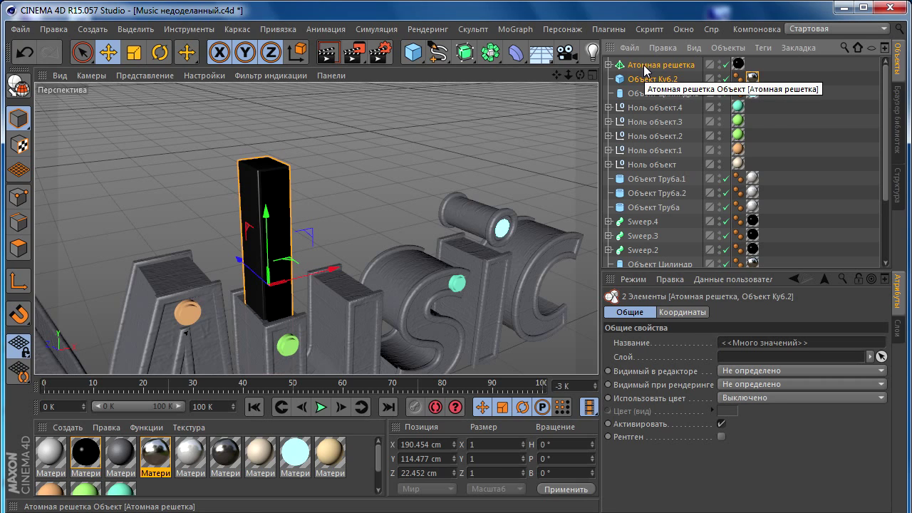
key("alt+g")
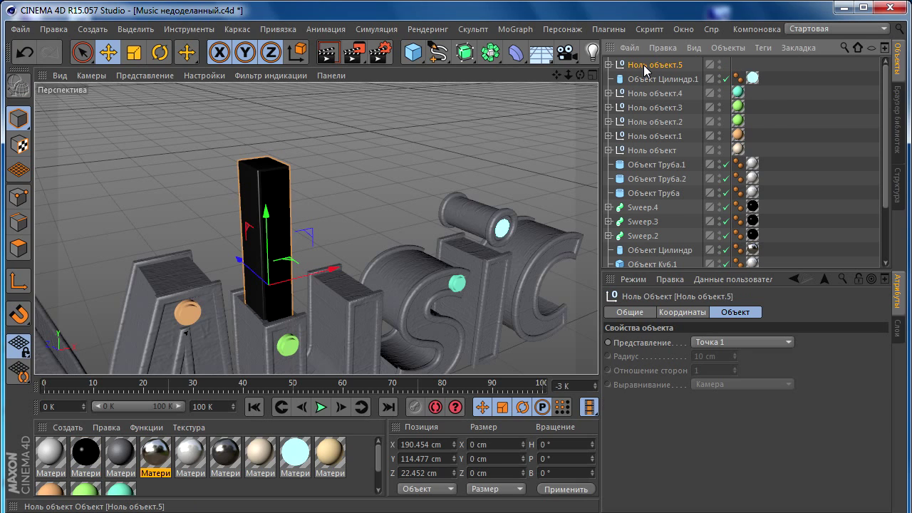
left_click_drag(644, 69, 645, 62)
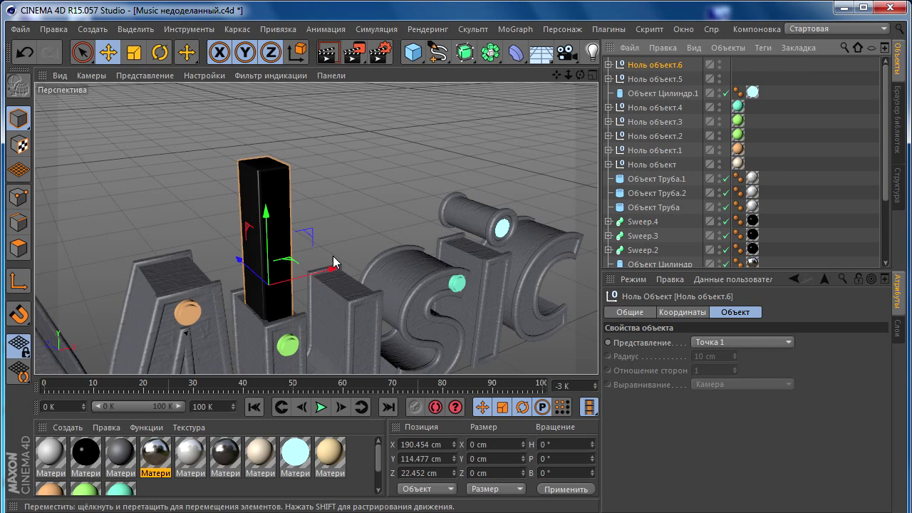
mouse_move(333, 263)
left_mouse_down()
mouse_move(421, 234)
mouse_move(450, 257)
mouse_move(424, 227)
left_mouse_up()
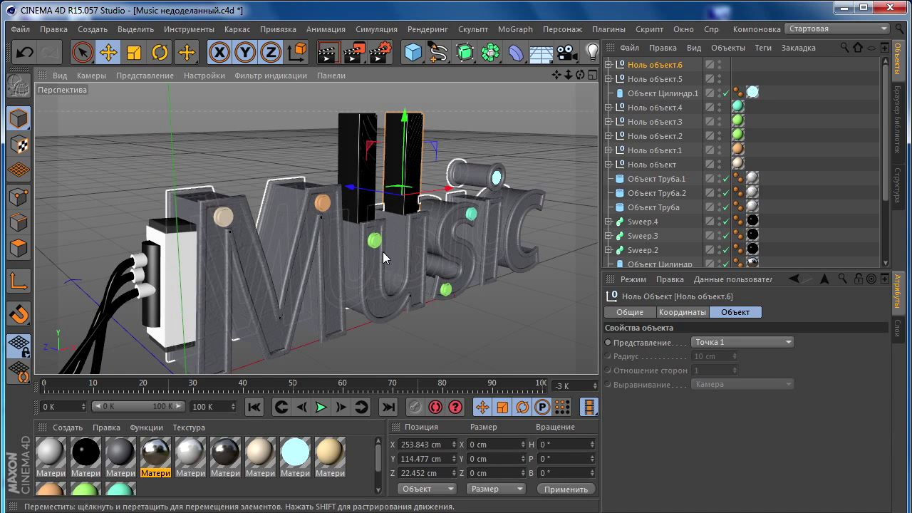
Change the cream knob material's Цвет to RGB 241, 219, 184.
left_click(224, 218)
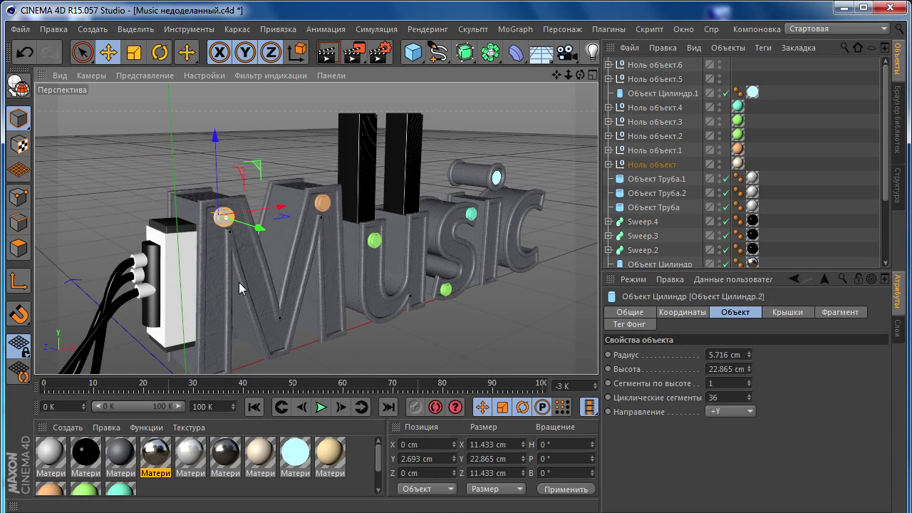
double_click(260, 455)
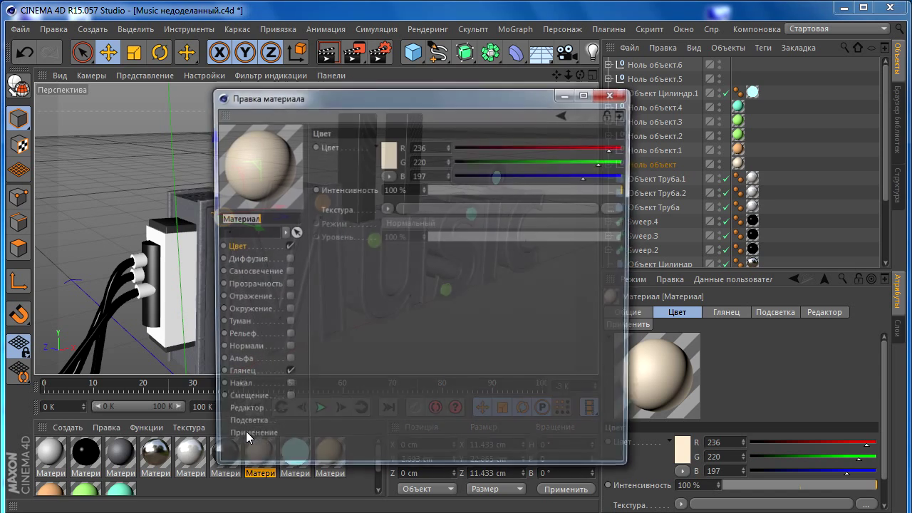
left_click(385, 151)
left_click(324, 111)
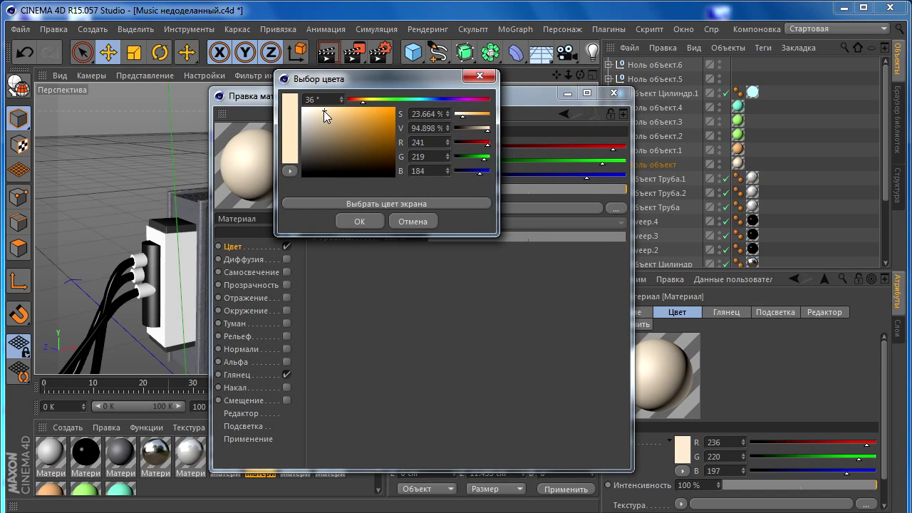
left_click(361, 216)
left_click(612, 93)
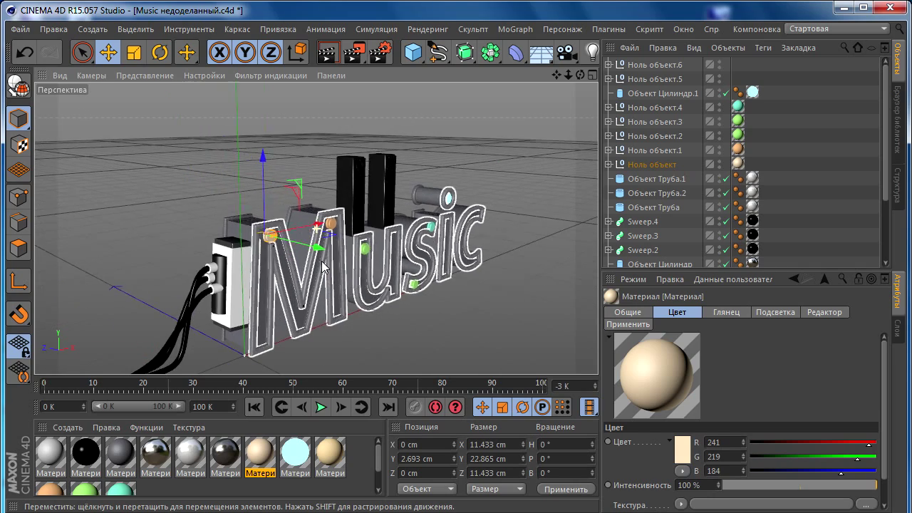
mouse_move(347, 277)
left_mouse_down("alt")
mouse_move(344, 263)
mouse_move(321, 271)
left_mouse_up("alt")
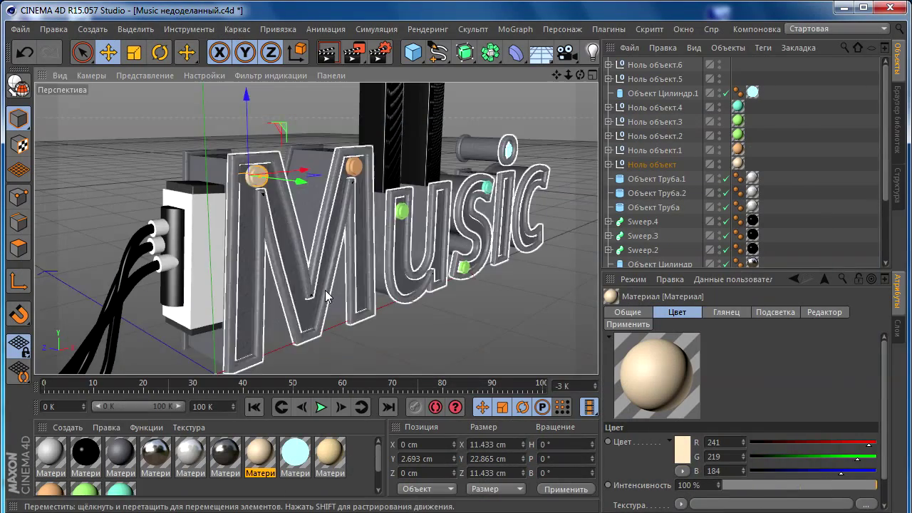
mouse_move(354, 248)
left_mouse_down("alt")
mouse_move(337, 245)
mouse_move(372, 245)
mouse_move(268, 255)
mouse_move(331, 242)
left_mouse_up("alt")
Inspect the dark Земля floor plane and the cylinder's attributes.
scroll(748, 256, "down", 3)
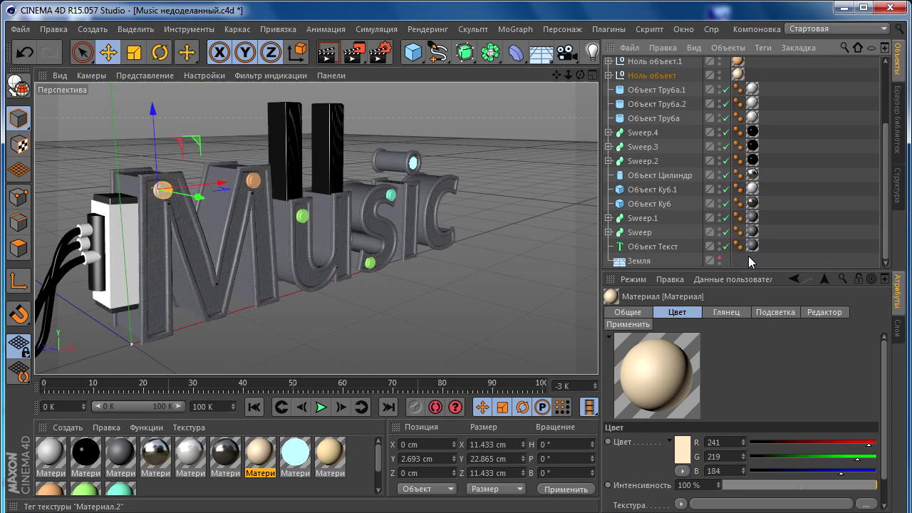
left_click(720, 260)
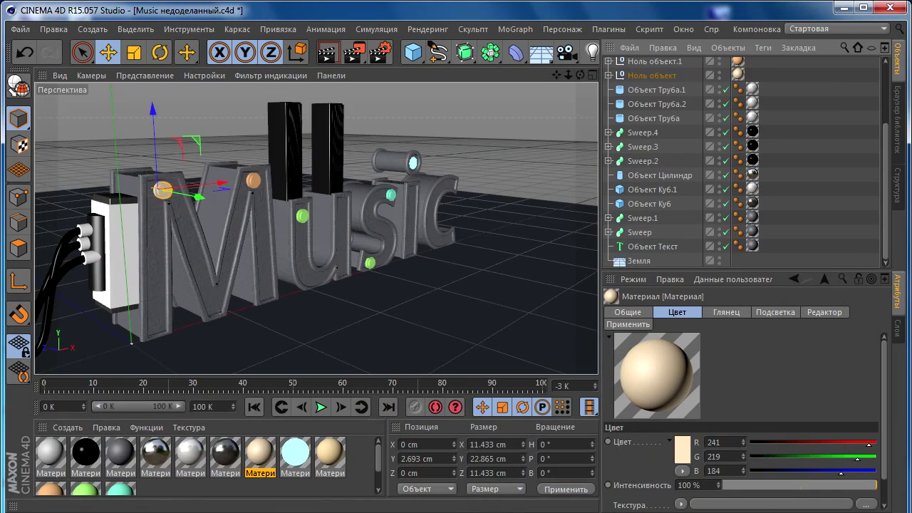
left_click(796, 278)
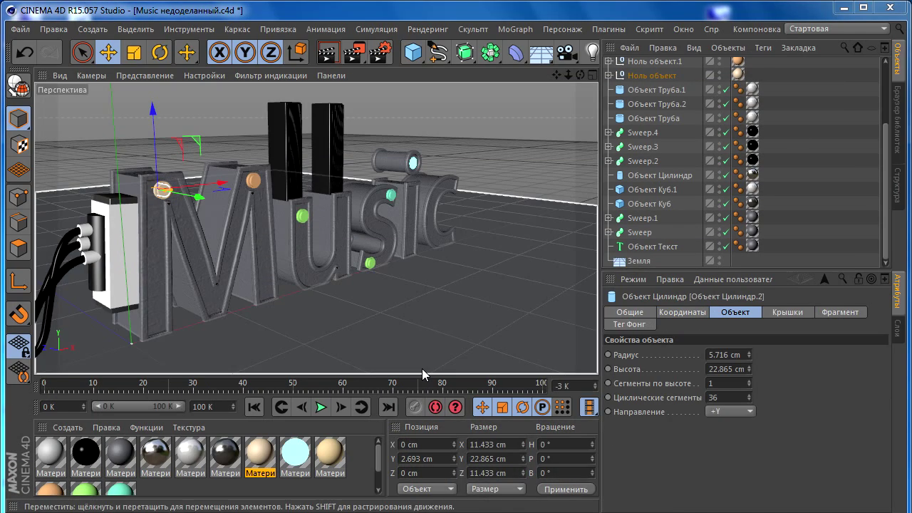
scroll(401, 278, "up", 2)
scroll(401, 278, "up", 2)
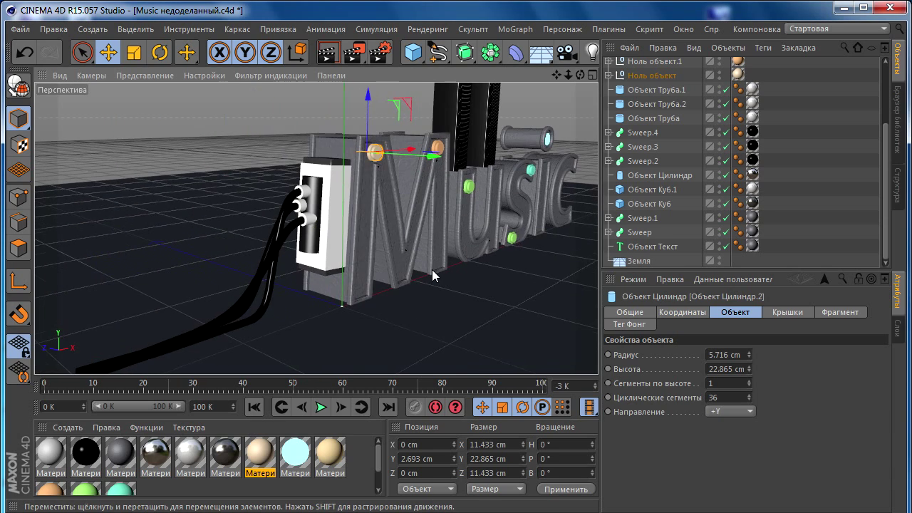
scroll(386, 284, "up", 2)
scroll(379, 294, "up", 2)
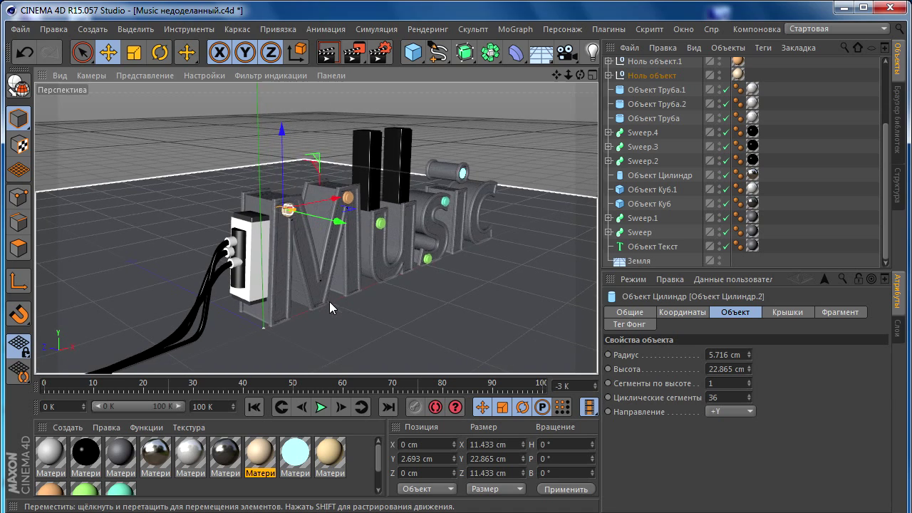
Check the beige material's specular settings and apply it to the Земля floor.
double_click(260, 450)
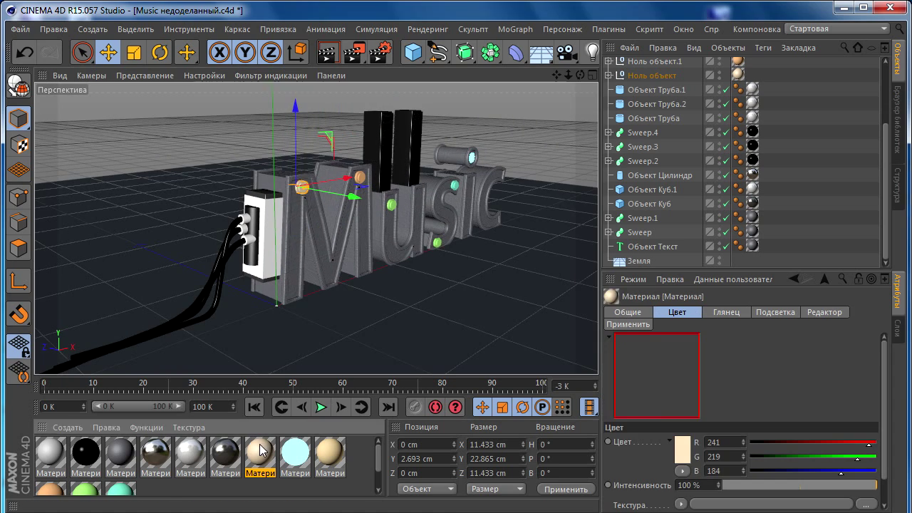
left_click(237, 374)
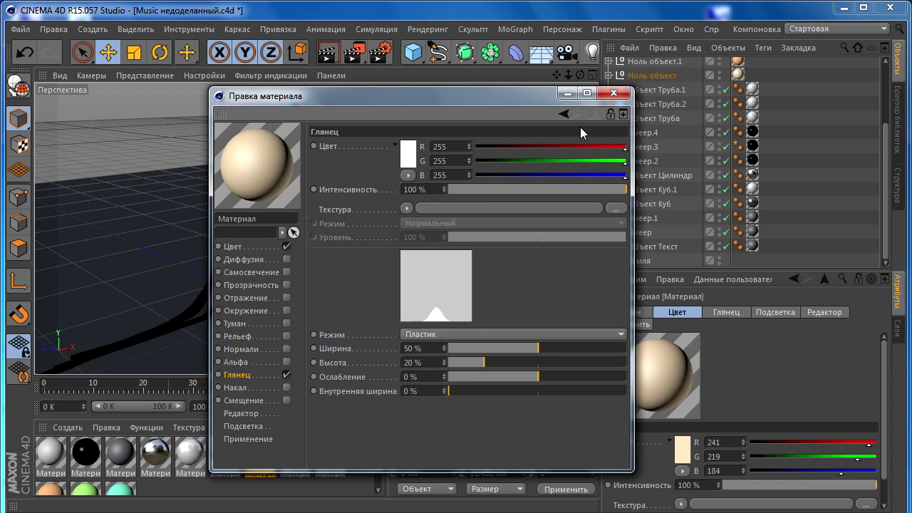
left_click(613, 93)
left_click_drag(260, 462, 301, 189)
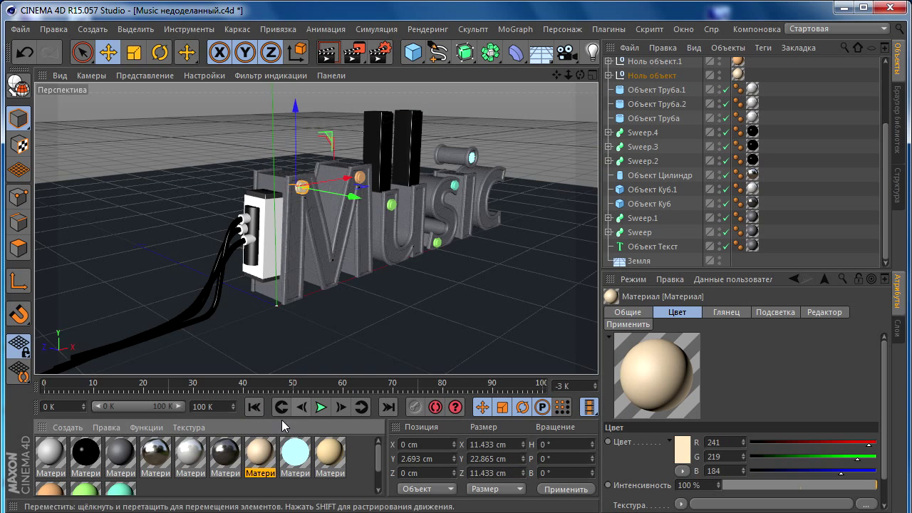
left_click_drag(304, 190, 446, 311)
scroll(434, 312, "up", 2)
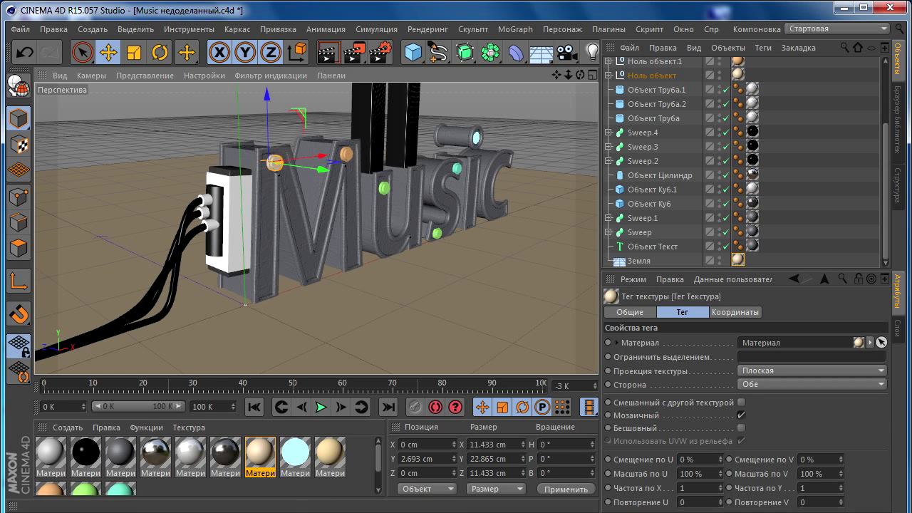
Preview a render of the Music scene and add a 100 cm sphere at the origin.
left_click_drag(260, 462, 387, 245)
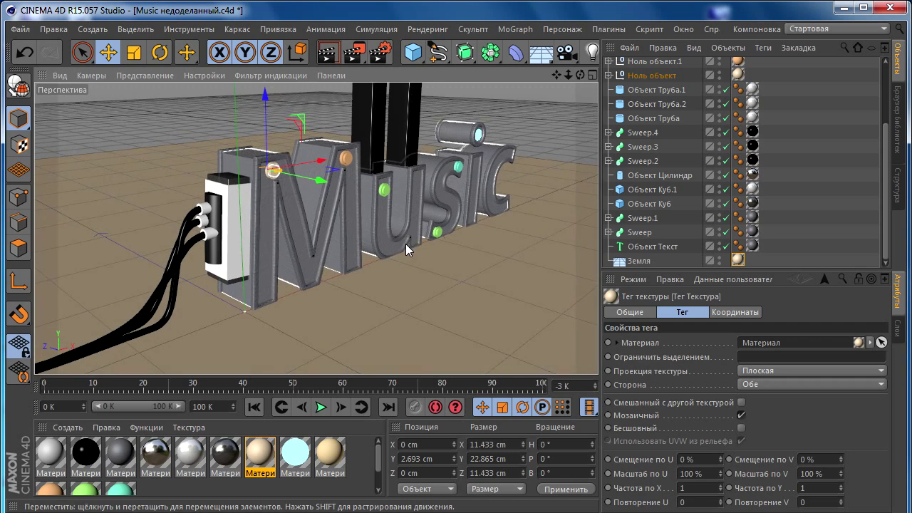
mouse_move(580, 75)
left_mouse_down()
mouse_move(541, 86)
mouse_move(591, 75)
left_mouse_up()
left_click(381, 52)
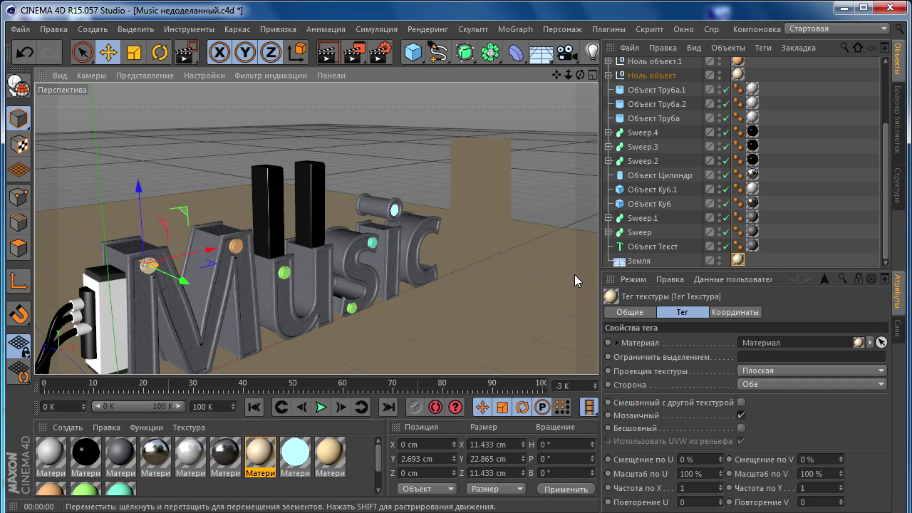
left_click(787, 251)
mouse_move(356, 235)
left_mouse_down("alt")
mouse_move(438, 236)
mouse_move(359, 298)
mouse_move(356, 263)
left_mouse_up("alt")
left_click(414, 52)
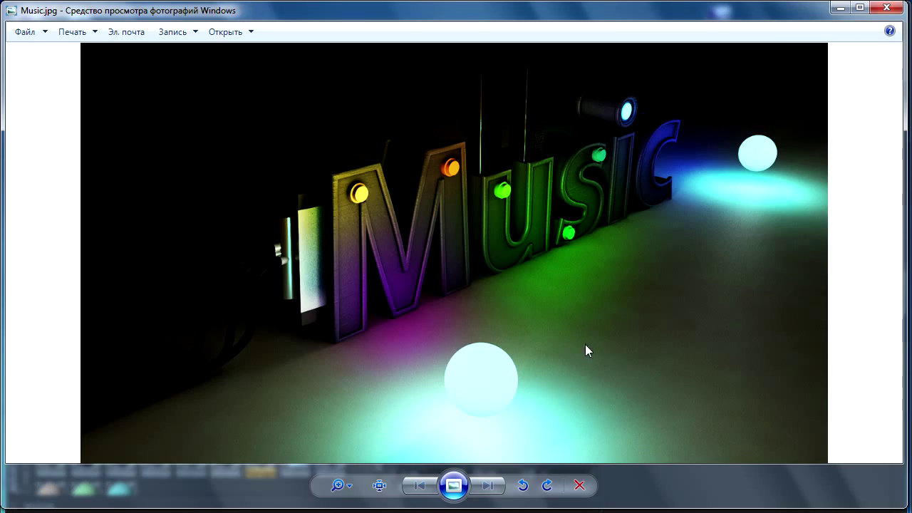
left_click(833, 10)
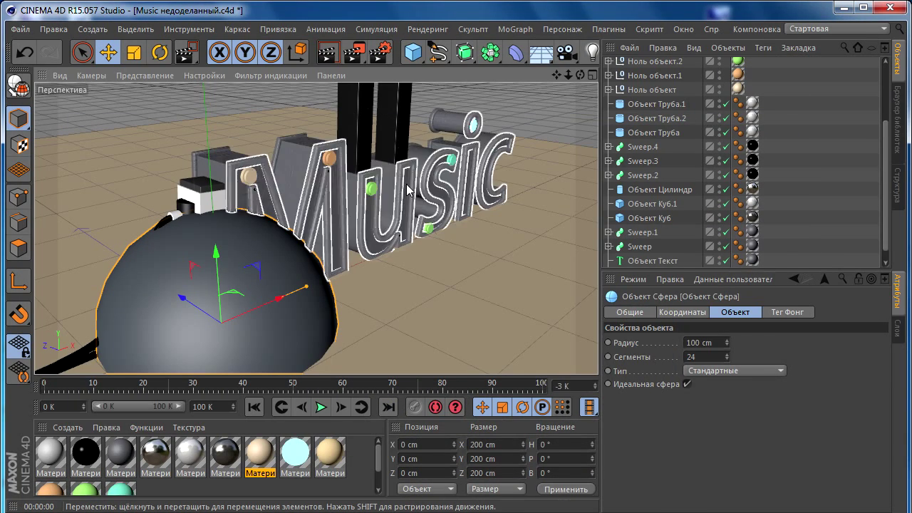
Give the sphere 35 segments.
left_click(108, 51)
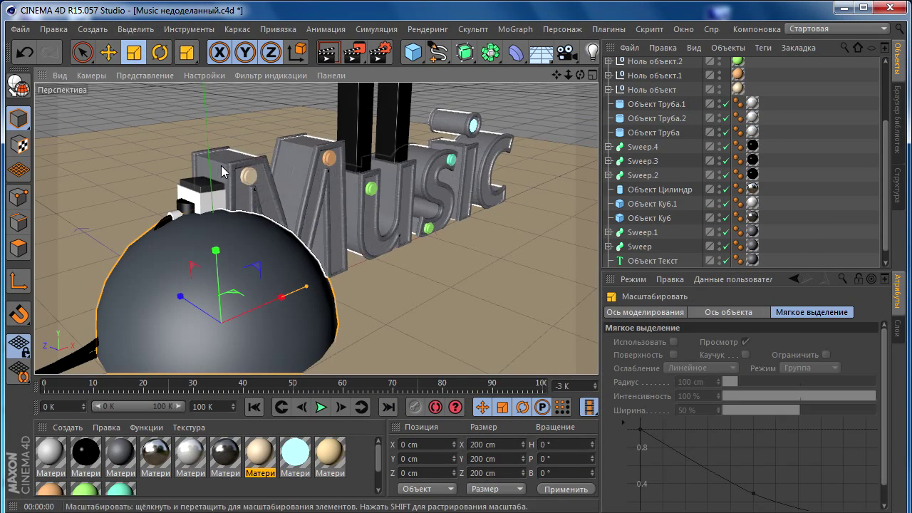
scroll(670, 117, "up", 3)
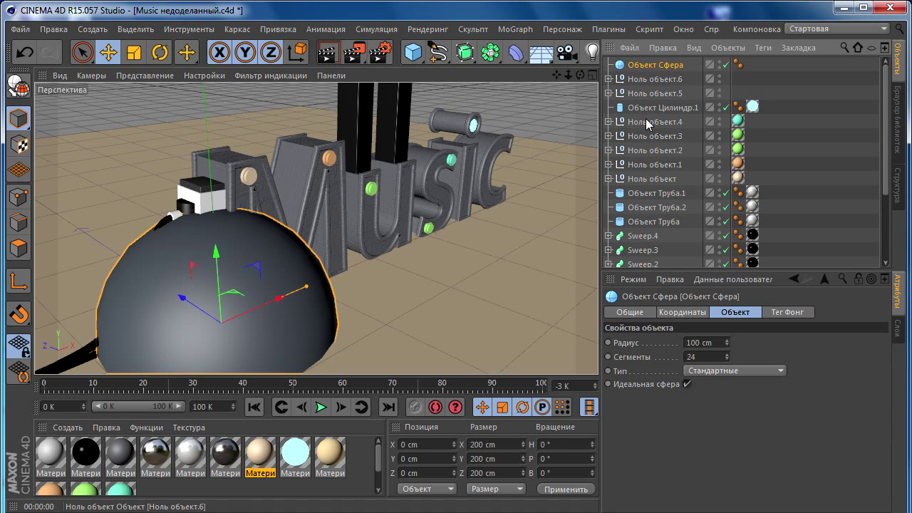
double_click(705, 358)
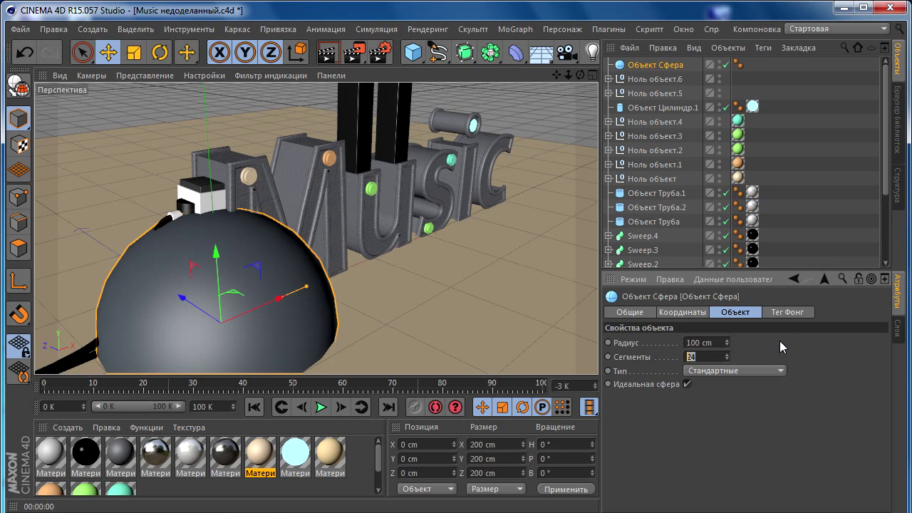
type("35")
key("Return")
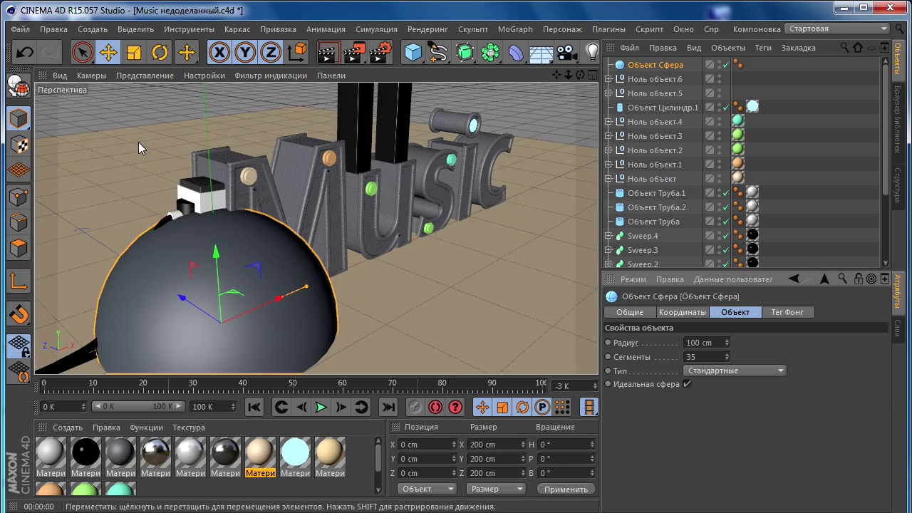
Shrink the sphere to 37.605 cm, move it before the letters, and place a copy right.
left_click(134, 52)
mouse_move(271, 320)
left_mouse_down()
mouse_move(159, 324)
mouse_move(408, 307)
left_mouse_up()
left_click(108, 52)
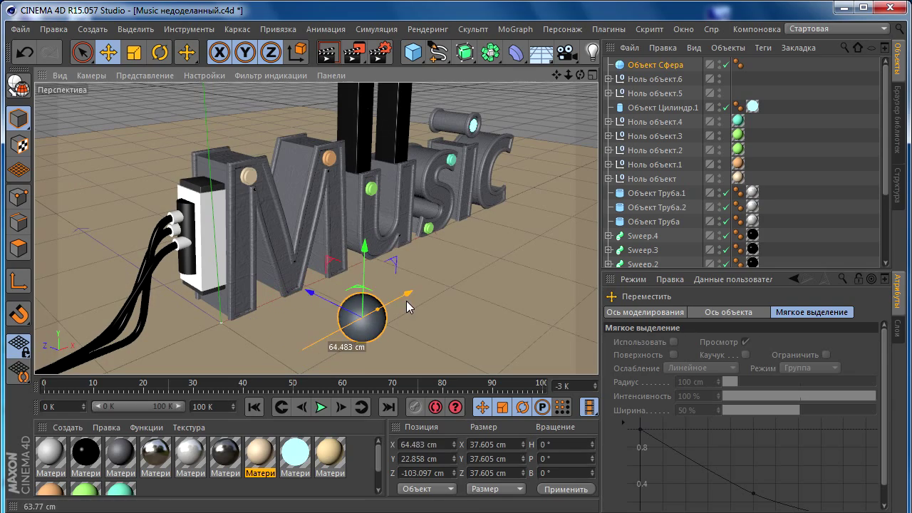
mouse_move(317, 298)
left_mouse_down()
mouse_move(353, 330)
mouse_move(385, 329)
left_mouse_up()
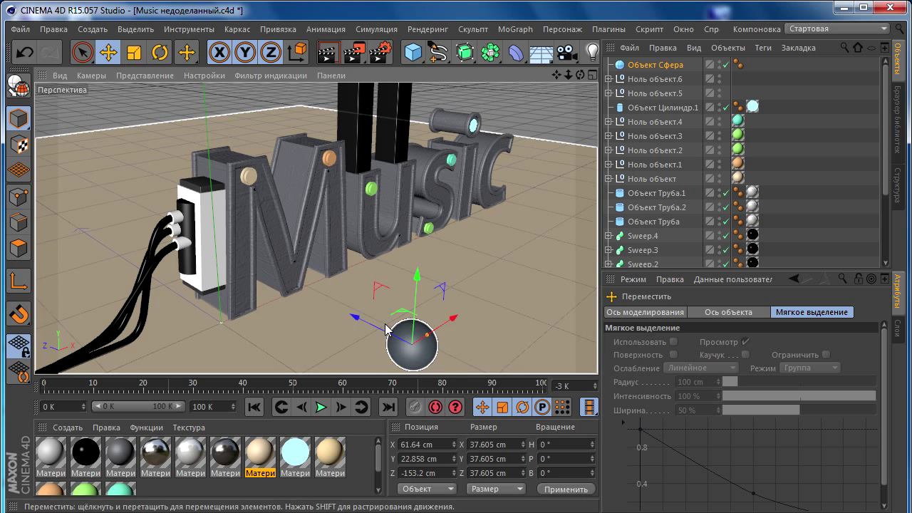
middle_click_drag(385, 314, 356, 327, "alt")
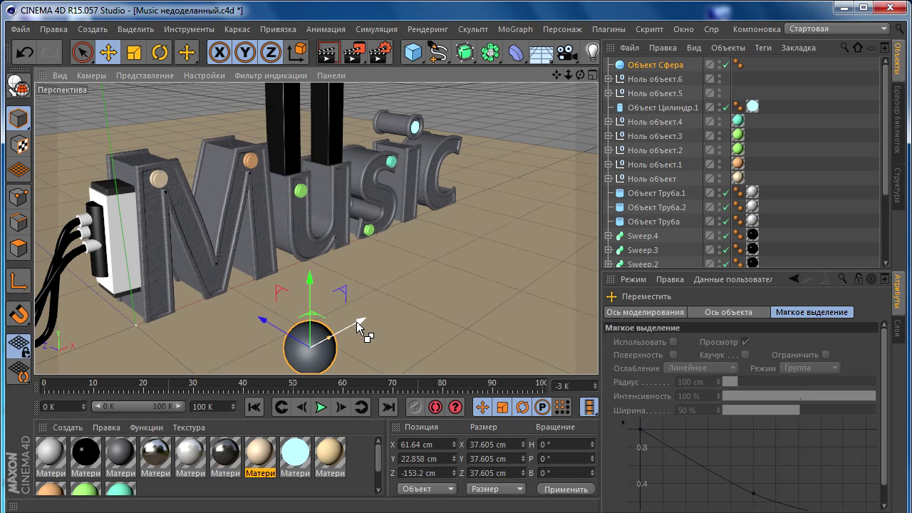
left_click_drag(356, 321, 485, 186, "ctrl")
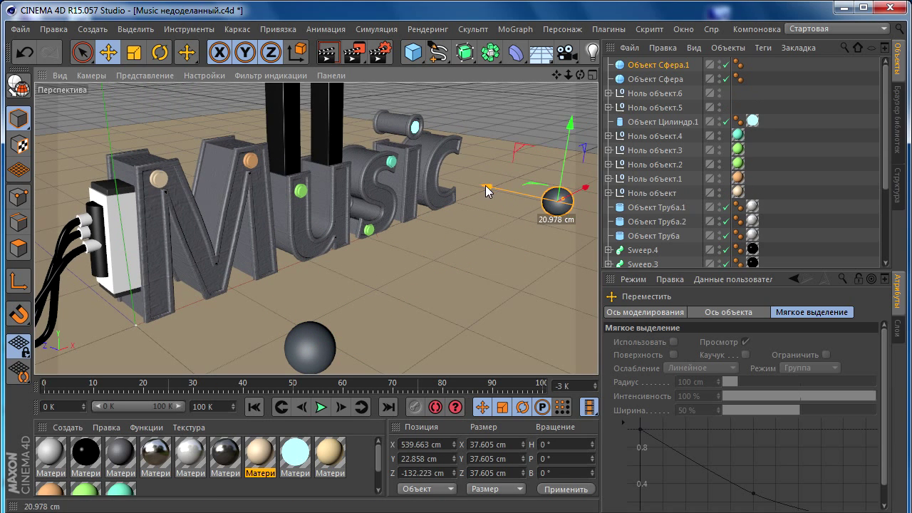
left_click_drag(565, 188, 566, 181)
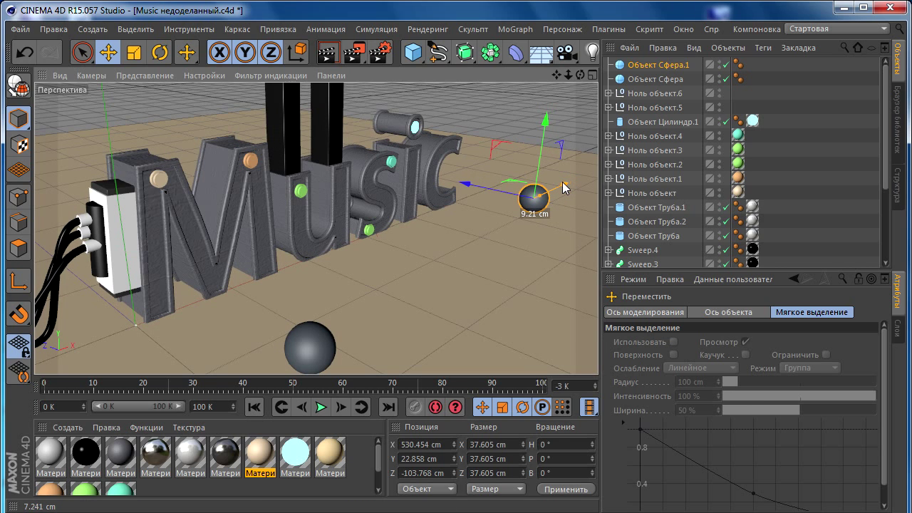
mouse_move(510, 185)
left_mouse_down("alt")
mouse_move(434, 228)
mouse_move(472, 217)
left_mouse_up("alt")
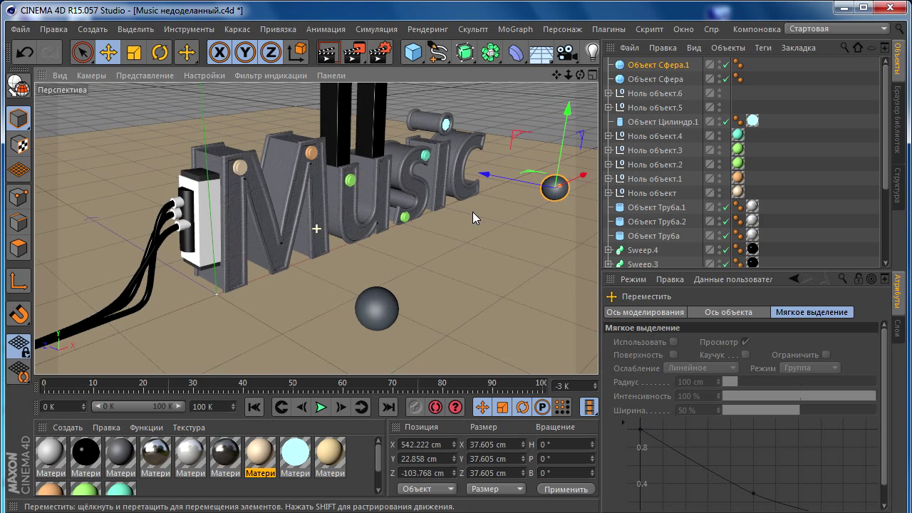
Apply the light cyan material to both spheres.
left_click(293, 456)
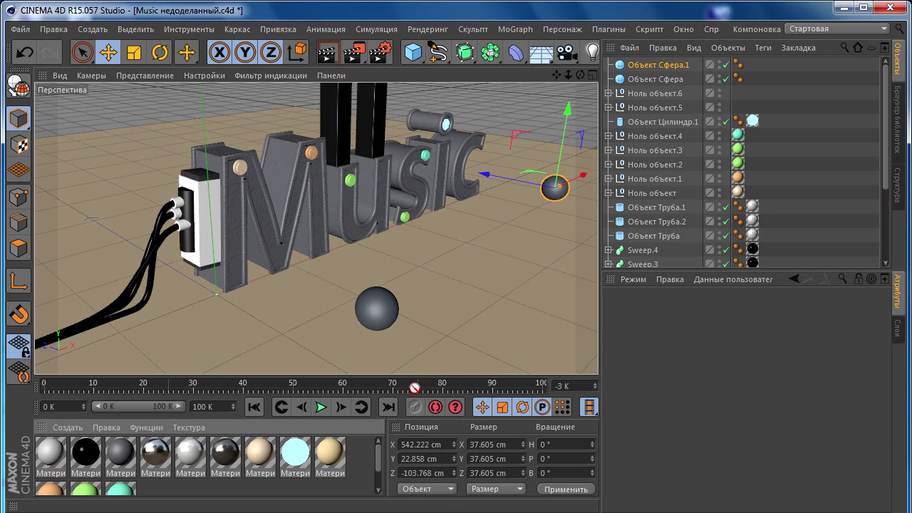
left_click_drag(293, 456, 554, 194)
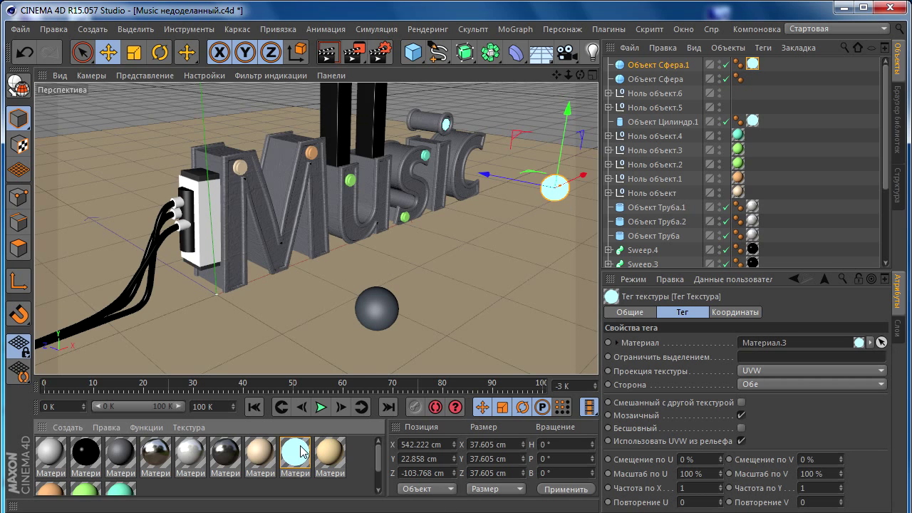
left_click_drag(301, 451, 376, 308)
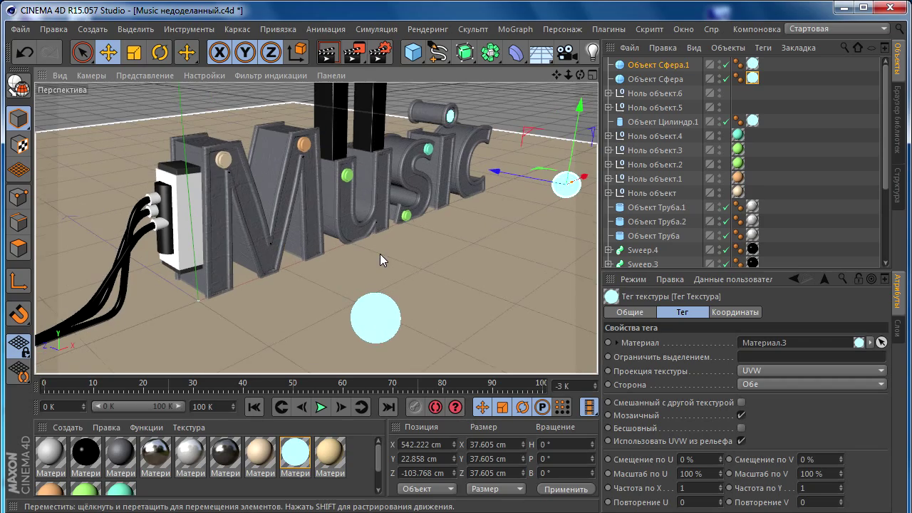
Orbit to a new angle and render a preview region of the viewport.
left_click_drag(397, 249, 374, 246, "alt")
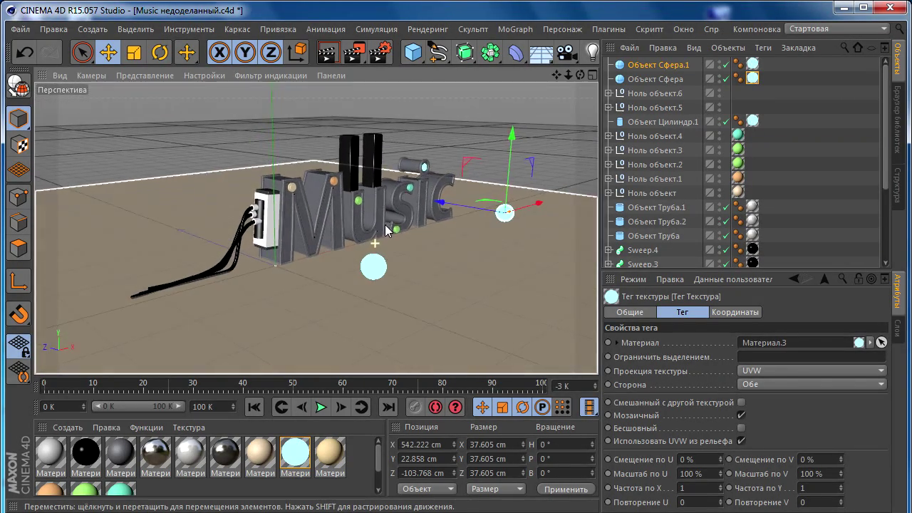
left_click_drag(374, 246, 385, 225, "alt")
left_click_drag(354, 52, 397, 64)
left_click_drag(114, 336, 542, 121)
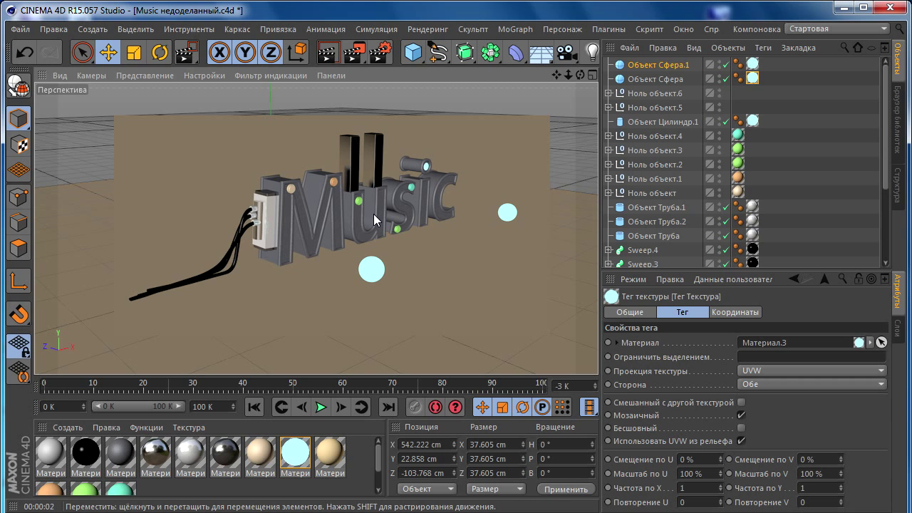
Orbit around the Music model and select the sphere in front of the letters.
scroll(373, 214, "up", 2)
scroll(373, 213, "up", 2)
scroll(373, 214, "up", 2)
scroll(383, 248, "up", 1)
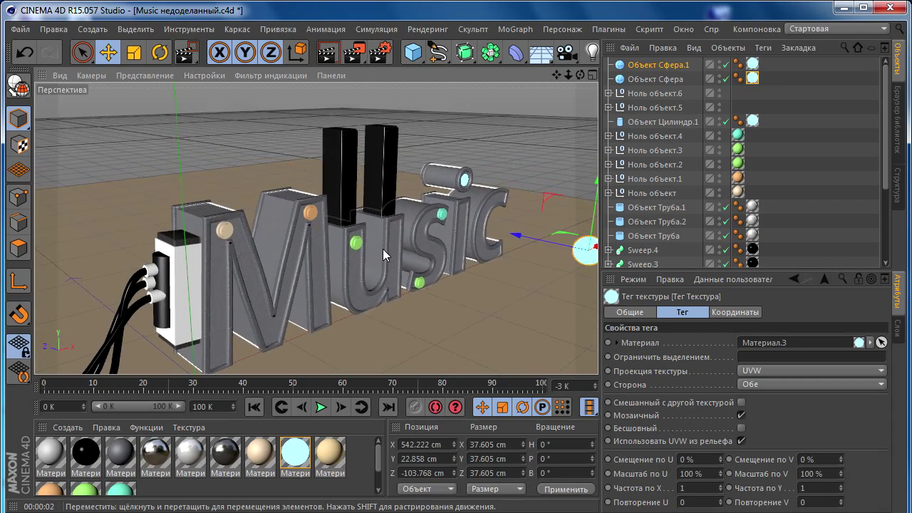
left_click_drag(382, 249, 132, 257, "alt")
scroll(325, 250, "down", 3)
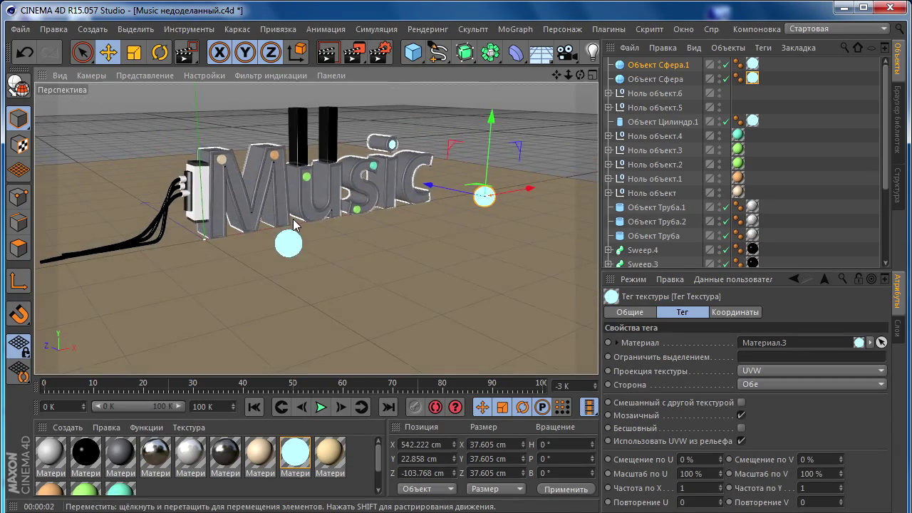
mouse_move(295, 223)
left_mouse_down("alt")
mouse_move(428, 297)
mouse_move(447, 333)
mouse_move(356, 251)
left_mouse_up("alt")
left_click(447, 333)
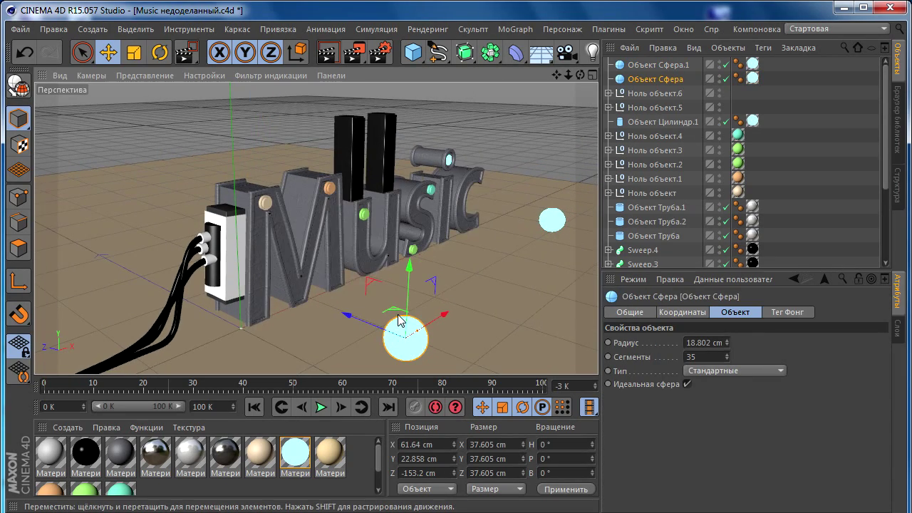
Open the render settings, look at the effects list, then close the window.
left_click(380, 56)
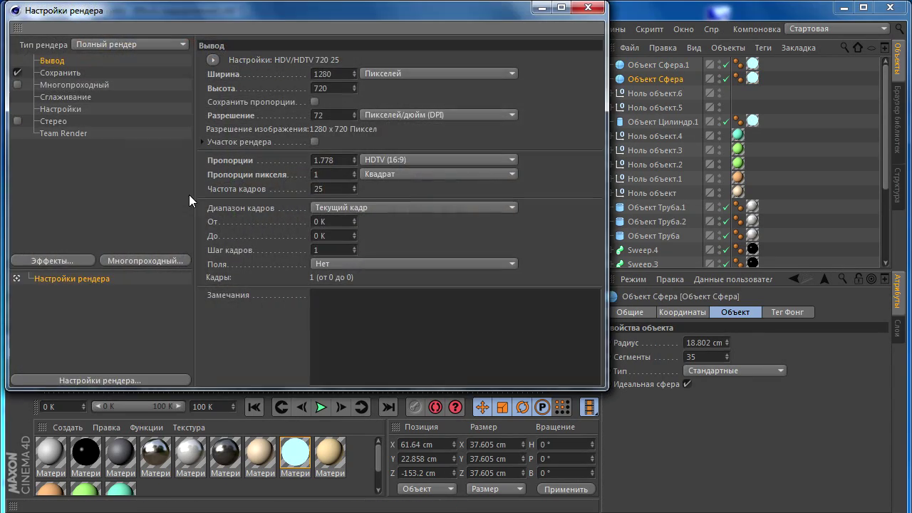
left_click(60, 260)
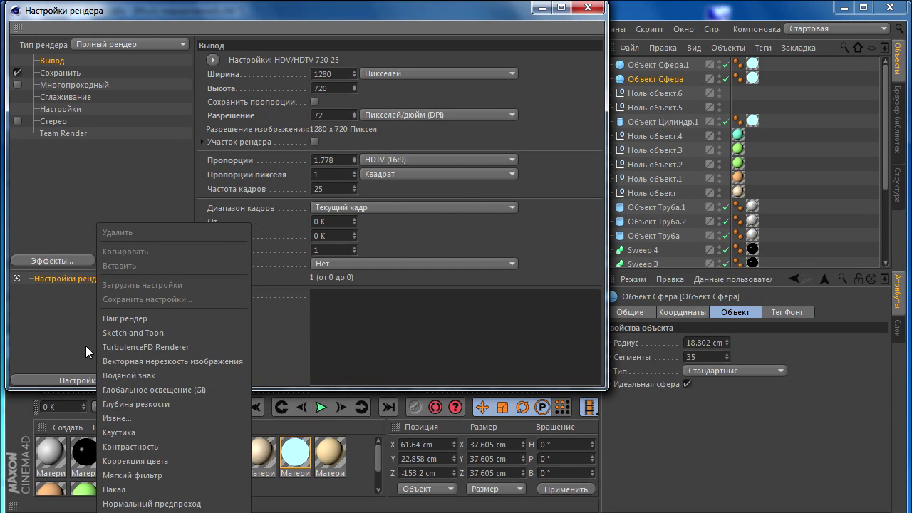
left_click(77, 191)
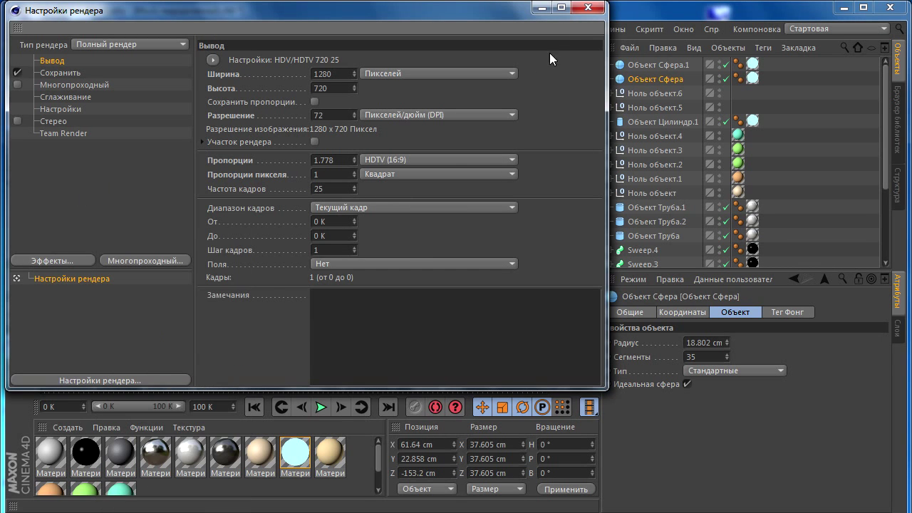
left_click(589, 8)
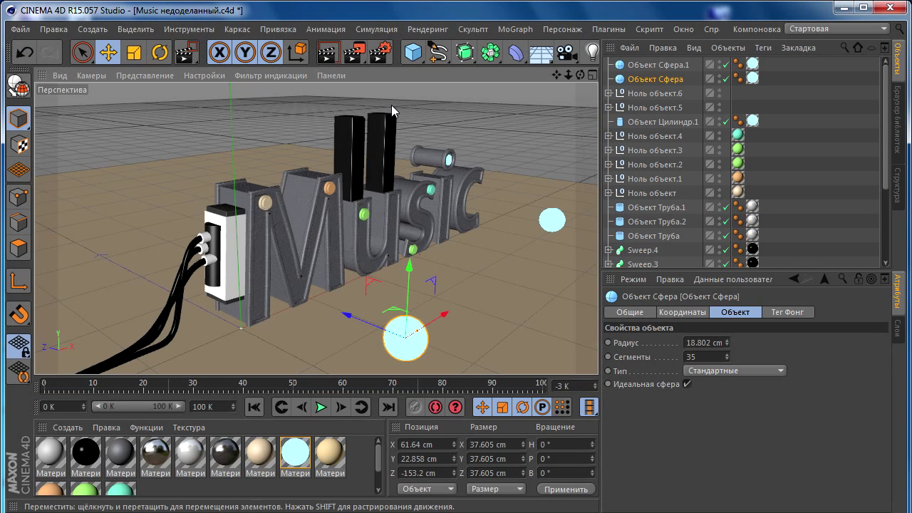
Add a point light and move it out in front of the Music text to the front sphere.
left_click(592, 52)
mouse_move(601, 223)
left_mouse_down()
mouse_move(661, 223)
mouse_move(616, 209)
left_mouse_up()
left_click_drag(205, 312, 200, 334)
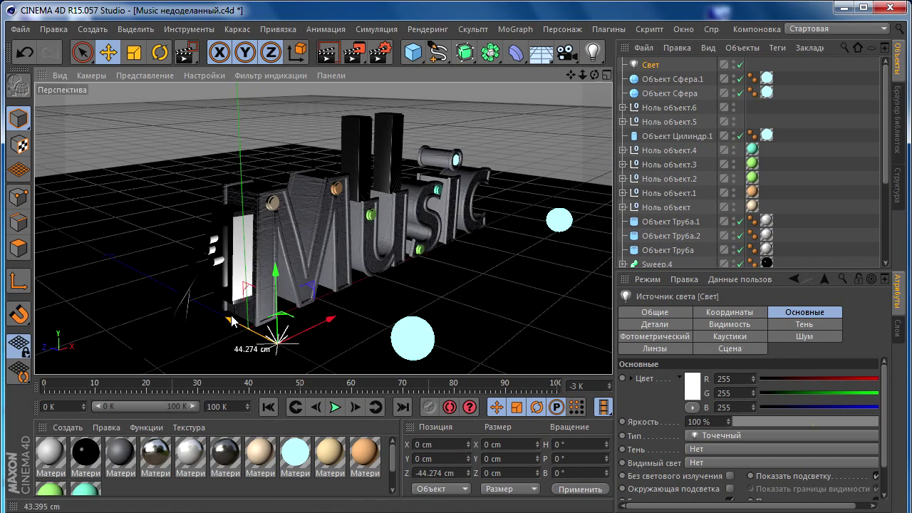
mouse_move(268, 263)
left_mouse_down()
mouse_move(232, 274)
mouse_move(427, 361)
left_mouse_up()
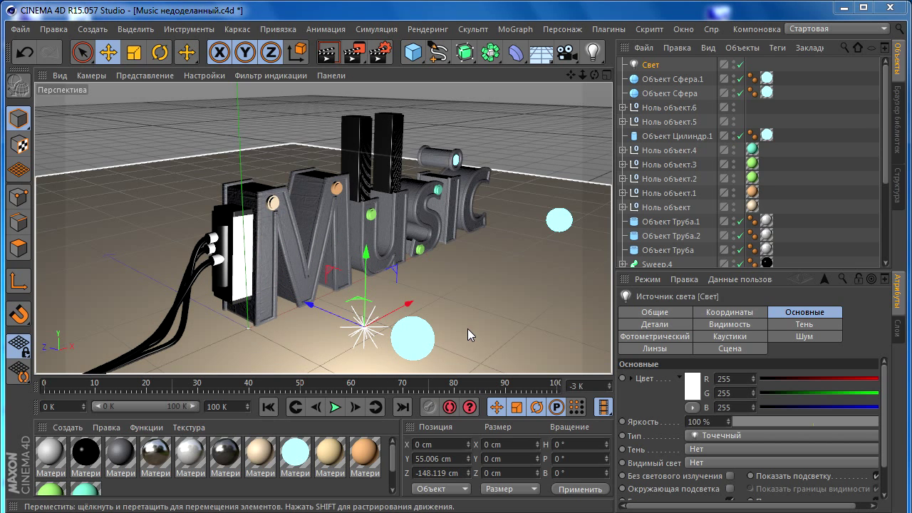
left_click_drag(420, 329, 384, 307, "alt")
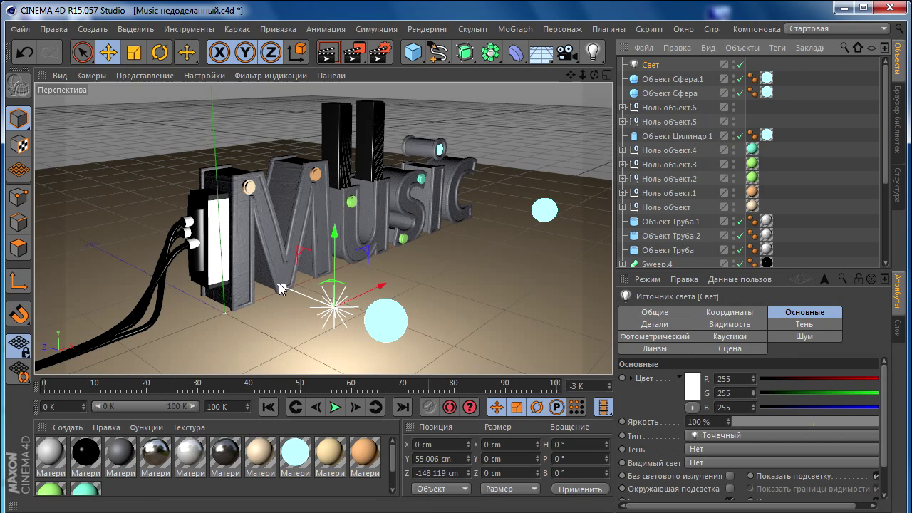
mouse_move(287, 288)
left_mouse_down()
mouse_move(323, 314)
mouse_move(378, 322)
mouse_move(434, 308)
left_mouse_up()
mouse_move(338, 291)
left_mouse_down()
mouse_move(329, 311)
mouse_move(335, 296)
mouse_move(346, 302)
mouse_move(326, 303)
left_mouse_up()
scroll(232, 288, "up", 2)
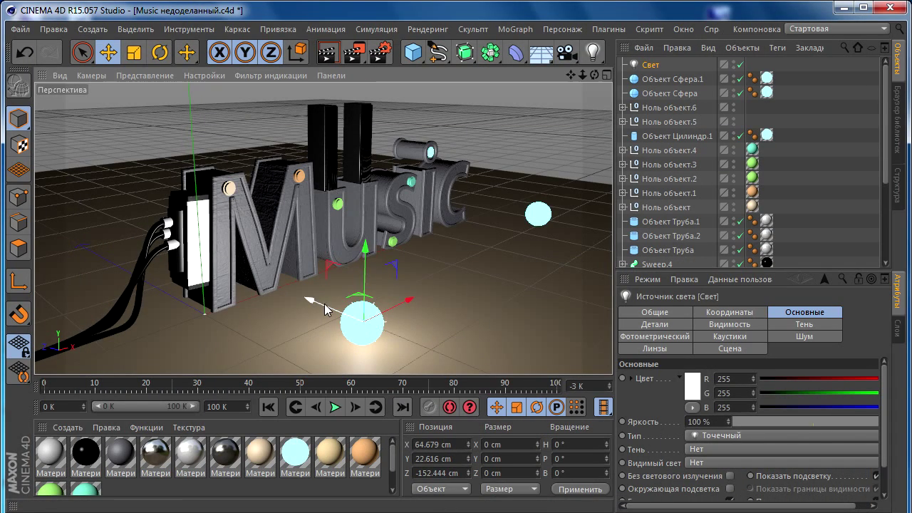
Drag the light into the front sphere, at 64.679, 22.616, −129.174 cm.
mouse_move(324, 307)
left_mouse_down()
mouse_move(298, 307)
mouse_move(296, 297)
left_mouse_up()
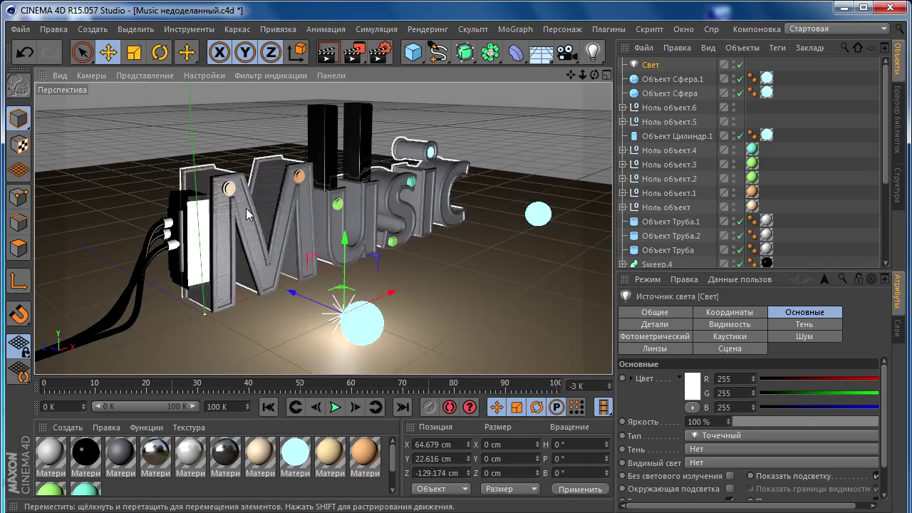
Reframe the view and give the light a faint warm yellow tint.
left_click_drag(232, 250, 285, 232, "alt")
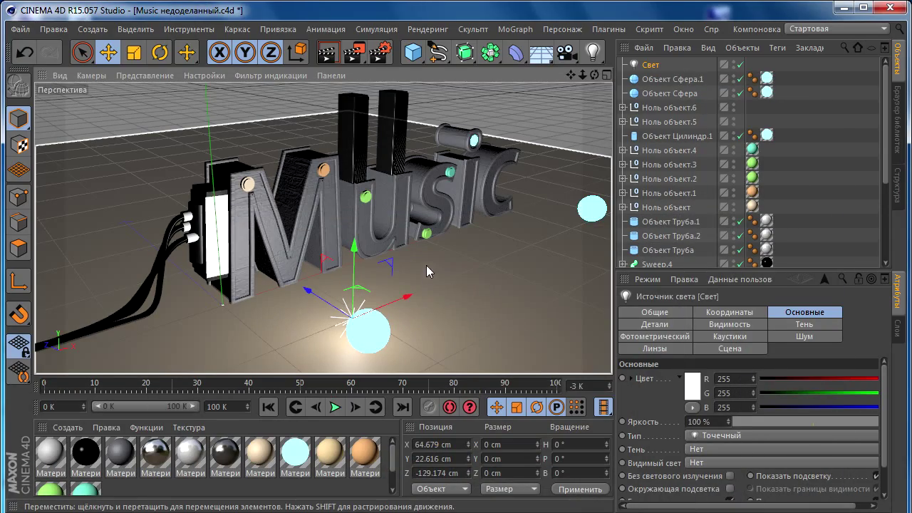
middle_click_drag(428, 264, 360, 275, "alt")
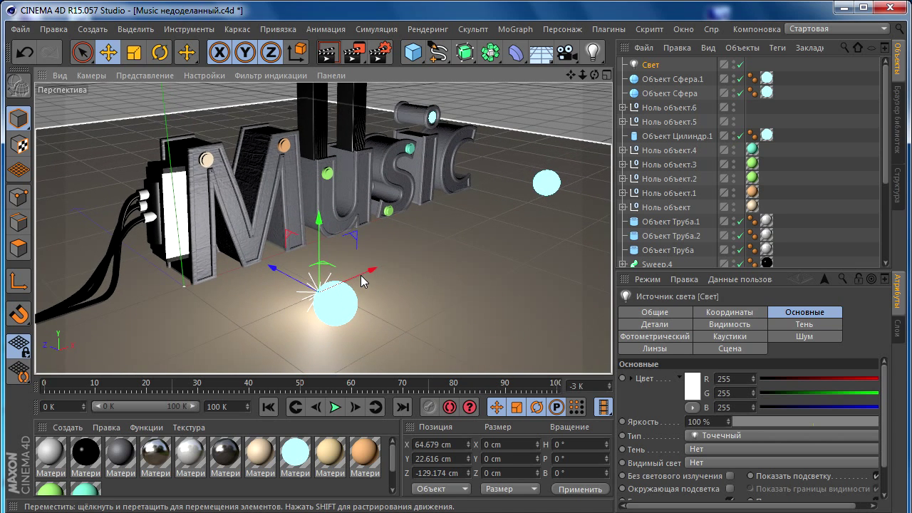
left_click(695, 380)
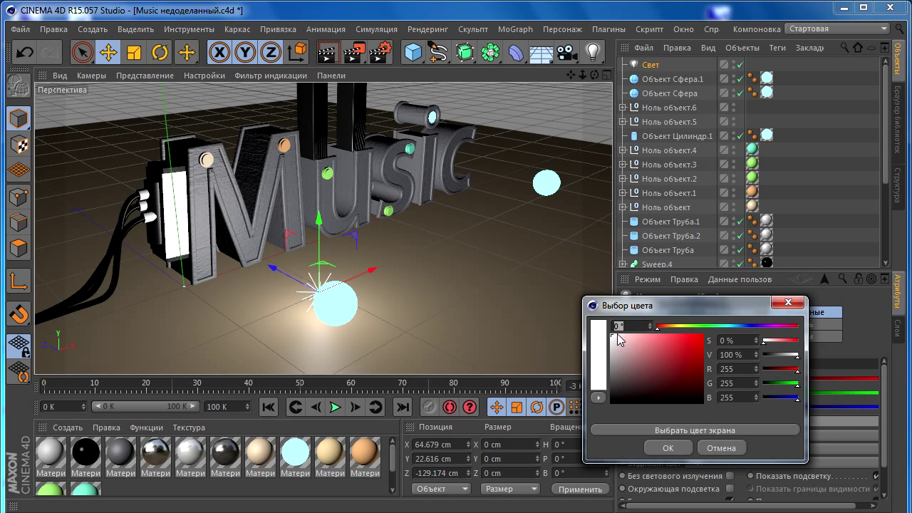
left_click_drag(677, 328, 675, 328)
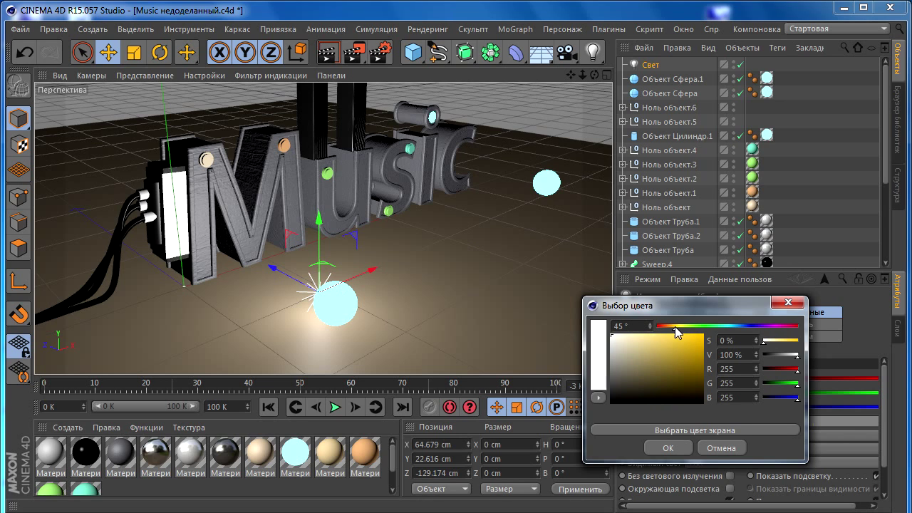
left_click_drag(617, 336, 618, 335)
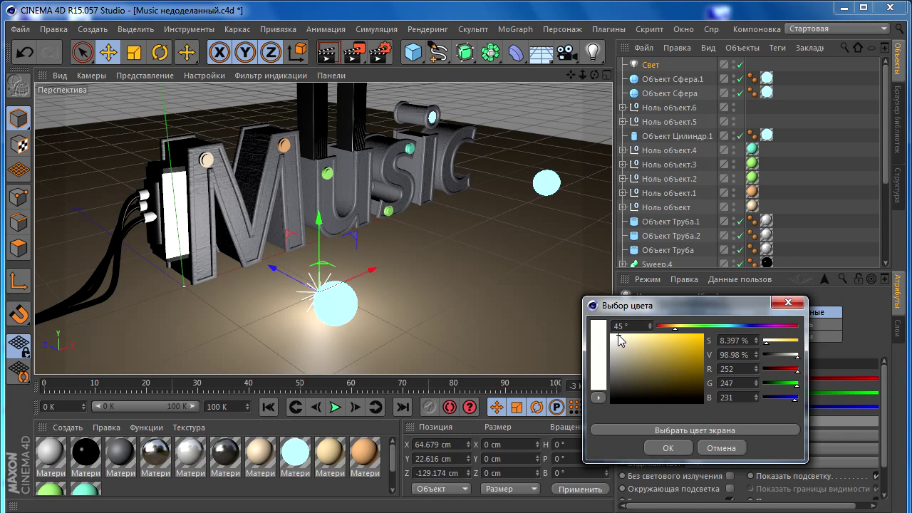
left_click(667, 448)
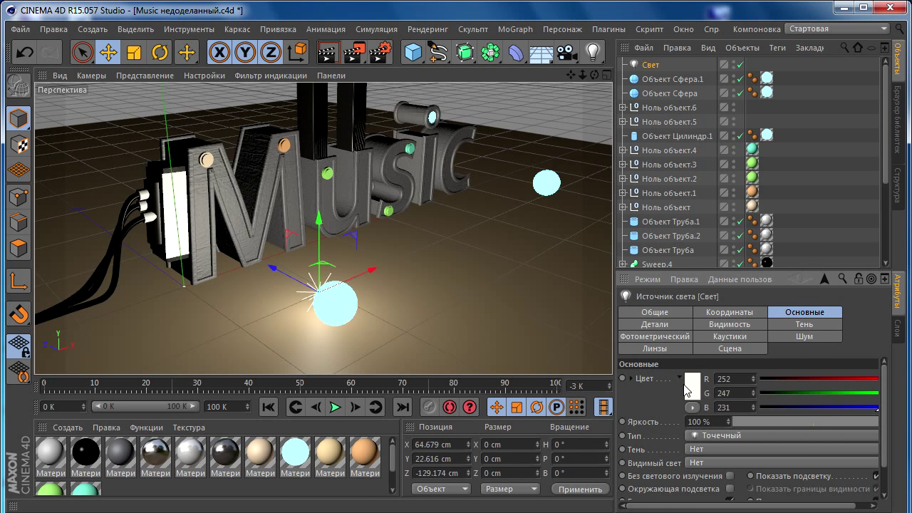
Refine the light to warm cream (RGB 249, 244, 228) and Ctrl-drag a copy rightward.
left_click(691, 389)
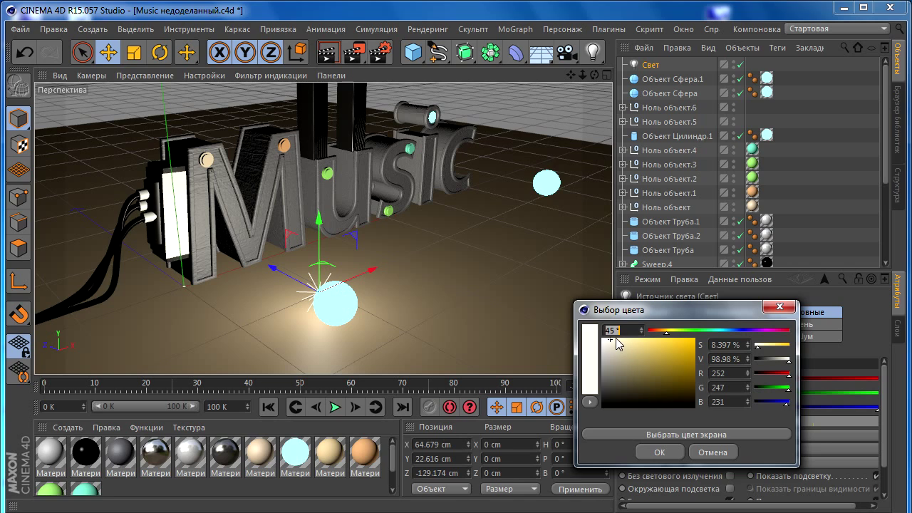
left_click(613, 340)
left_click(645, 451)
left_click(691, 396)
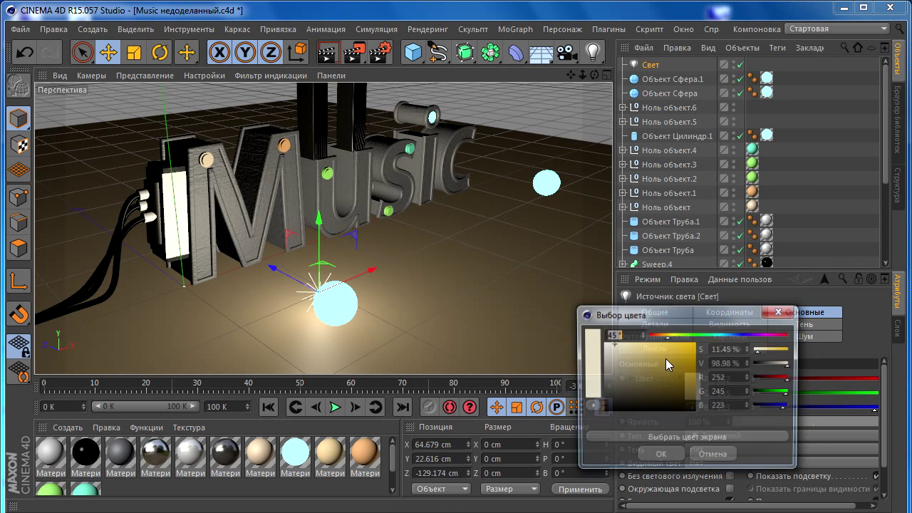
left_click(611, 346)
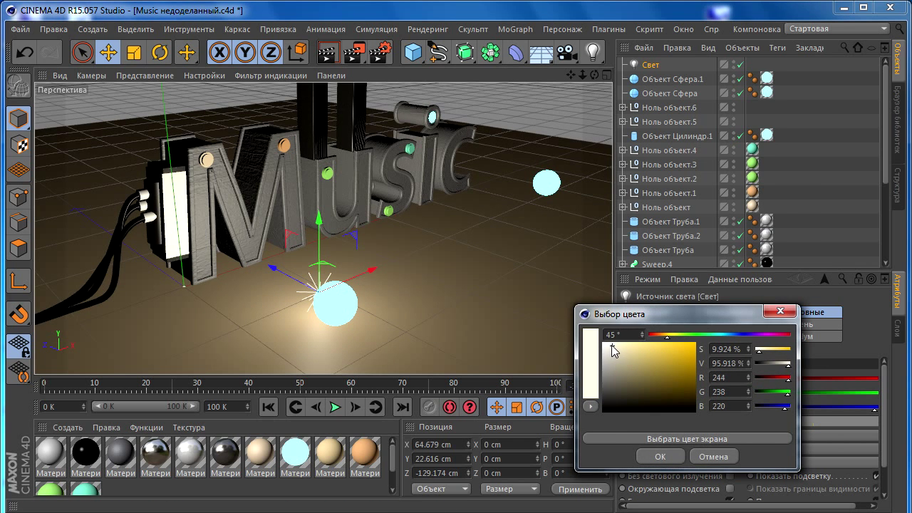
left_click(657, 450)
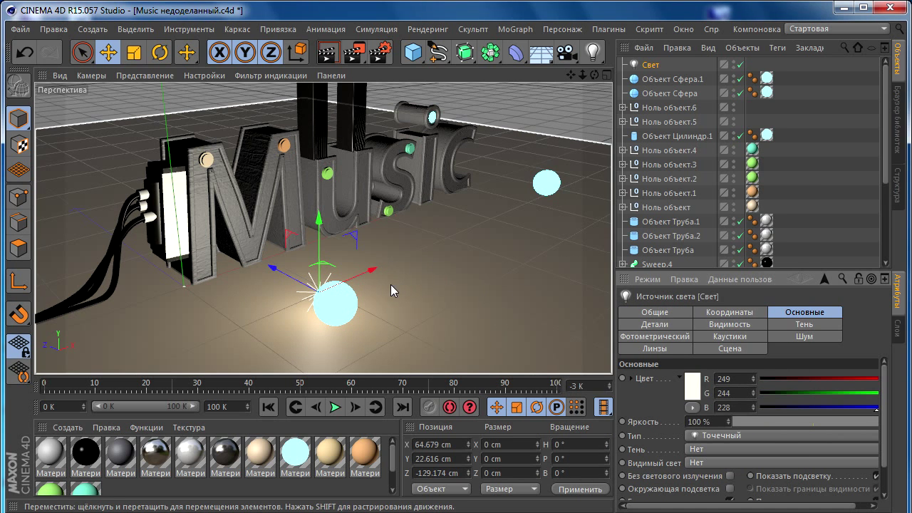
mouse_move(372, 265)
left_mouse_down("ctrl")
mouse_move(564, 184)
mouse_move(492, 175)
left_mouse_up("ctrl")
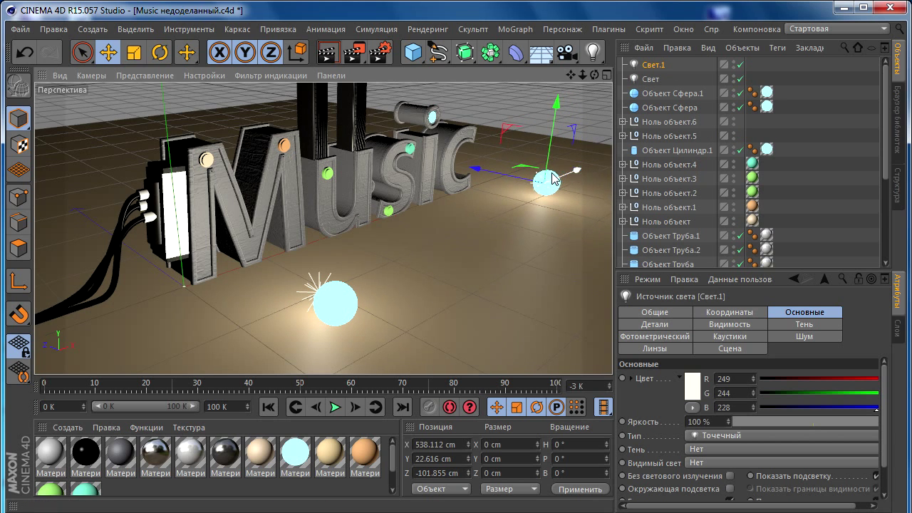
Select both spheres and raise them slightly along Y.
left_click(547, 181)
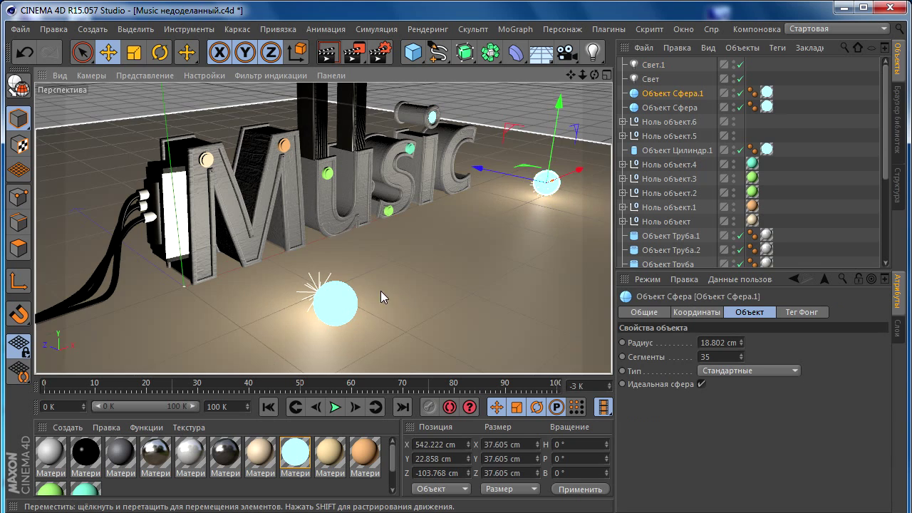
left_click(348, 314, "shift")
left_click_drag(479, 150, 479, 145)
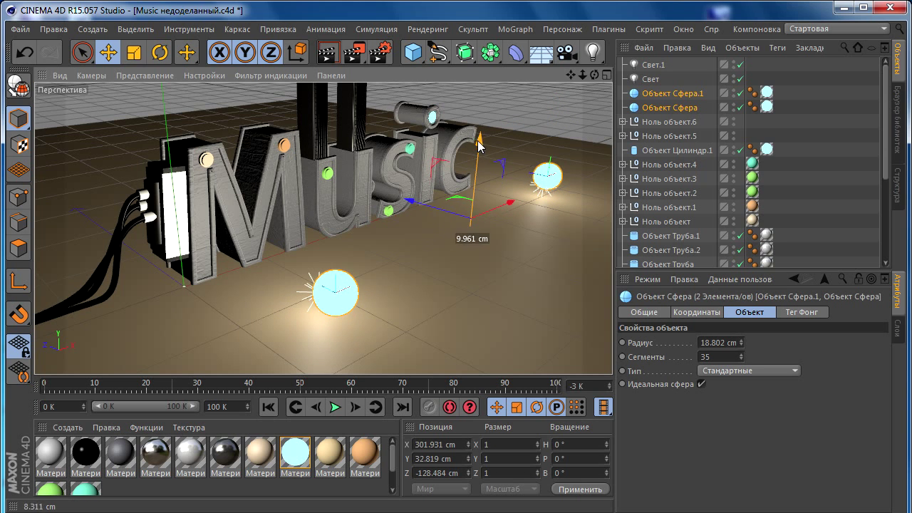
Tint the copied light Свет.1 pale blue (RGB 221, 228, 249).
left_click(649, 66)
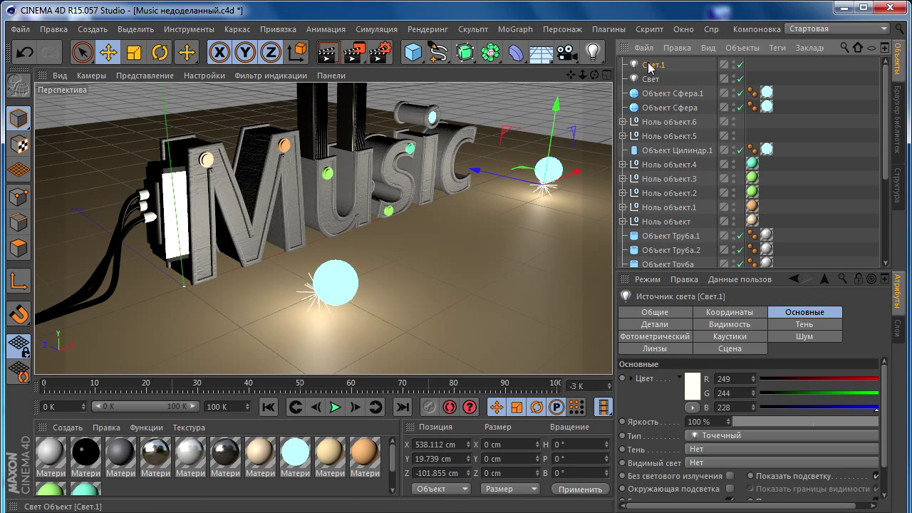
left_click(691, 385)
mouse_move(674, 328)
left_mouse_down()
mouse_move(750, 332)
mouse_move(736, 332)
left_mouse_up()
left_click_drag(617, 340, 613, 339)
left_click(652, 447)
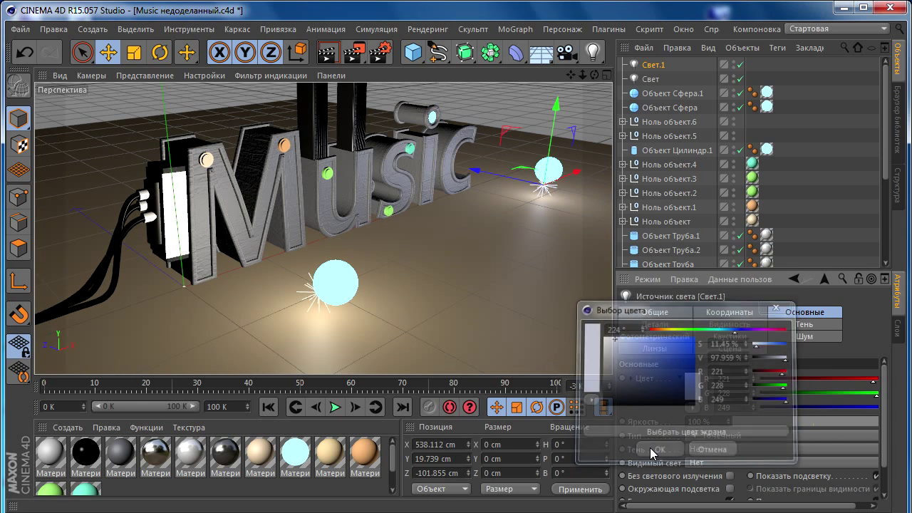
mouse_move(392, 196)
left_mouse_down("alt")
mouse_move(362, 208)
mouse_move(413, 228)
left_mouse_up("alt")
Add Ambient Occlusion and Global Illumination effects to the render settings.
left_click(379, 52)
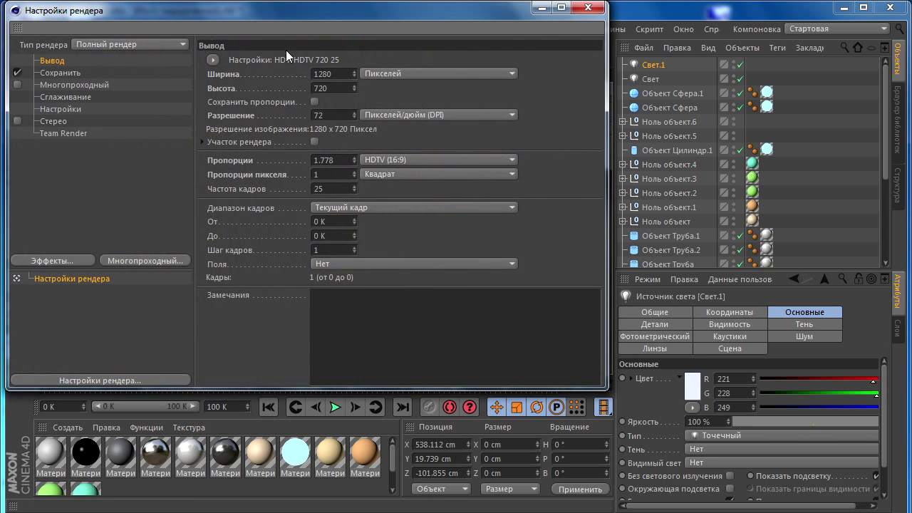
left_click(57, 259)
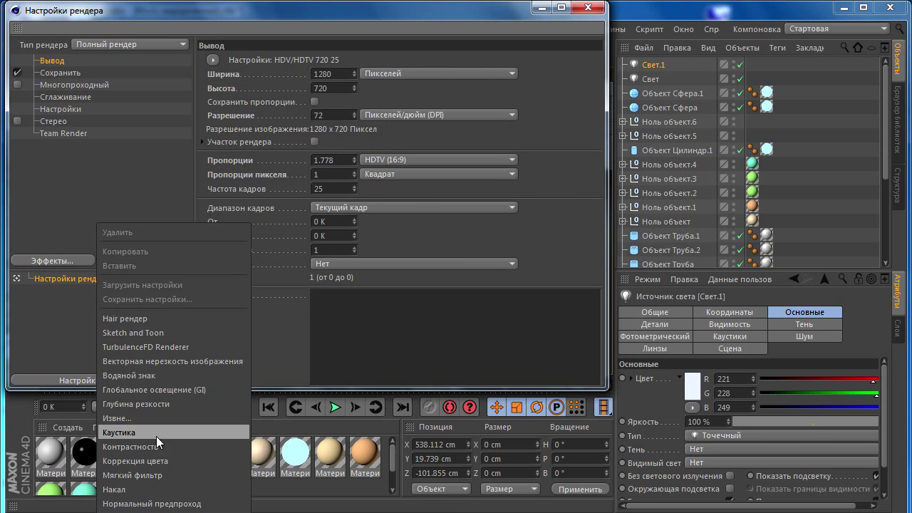
left_click(160, 502)
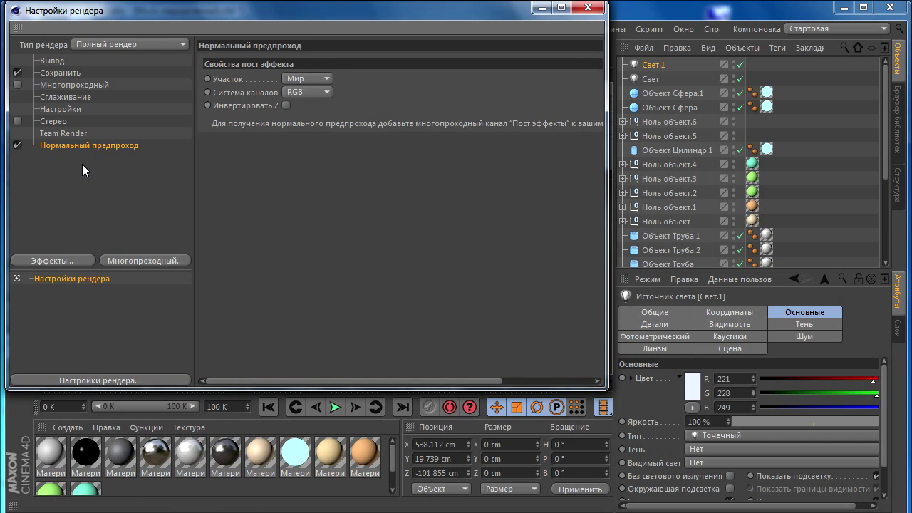
key("Delete")
left_click(66, 258)
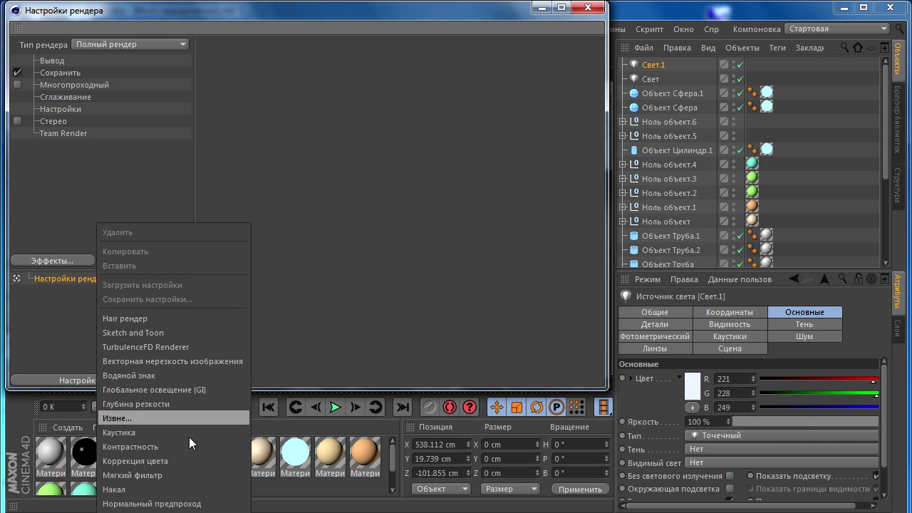
left_click(164, 509)
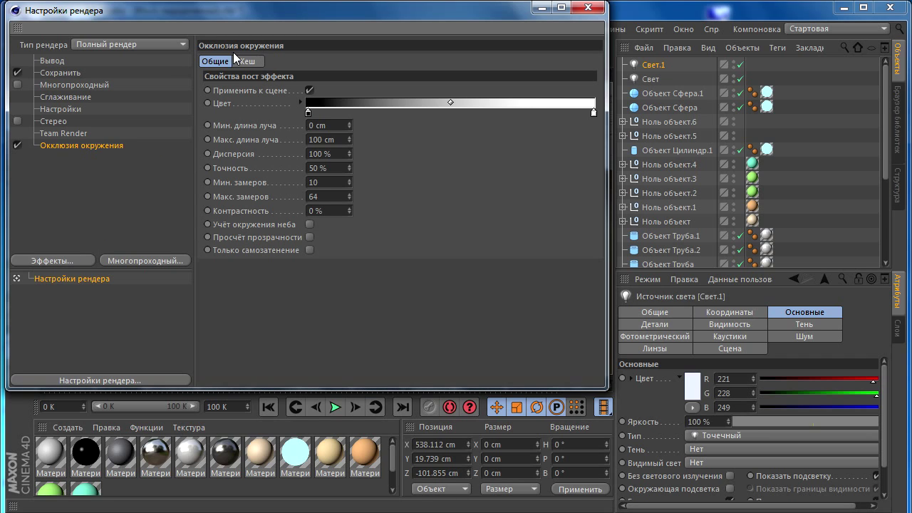
left_click(73, 263)
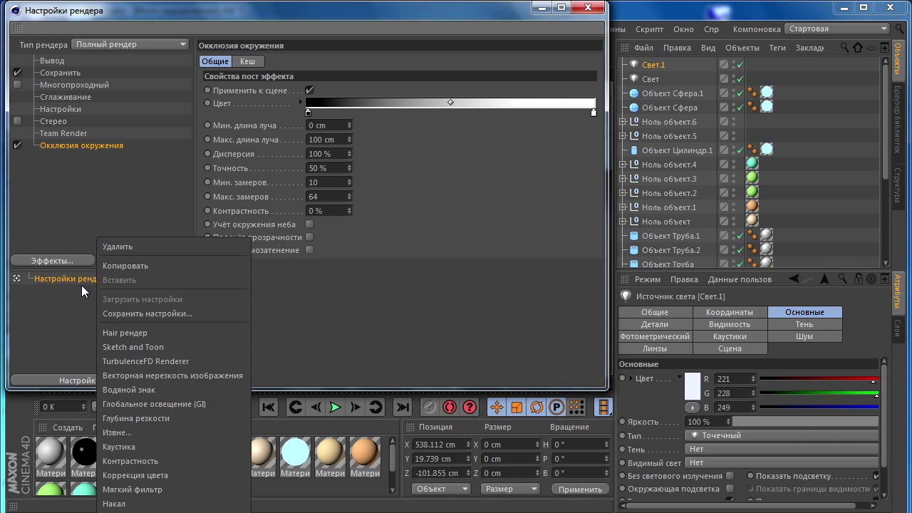
left_click(127, 404)
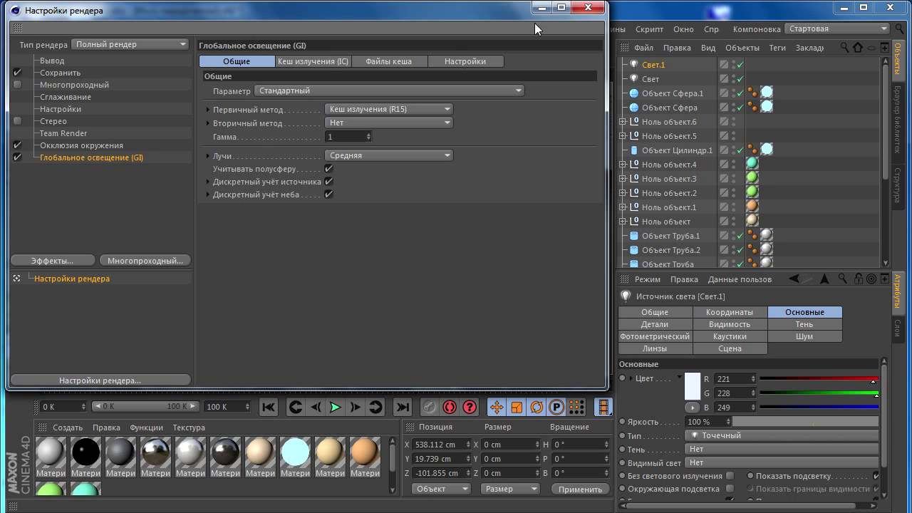
Review the Вывод and Сохранить settings, then close Render Settings.
left_click(64, 62)
left_click(63, 71)
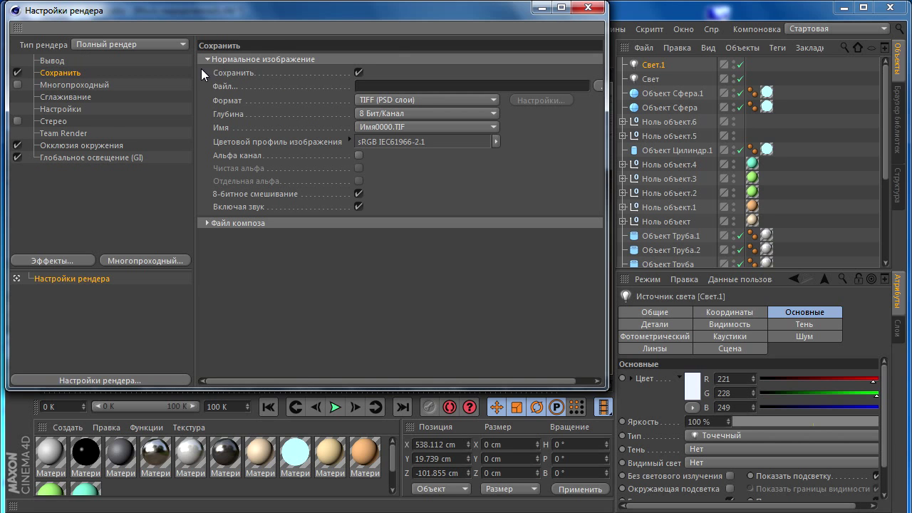
left_click(588, 8)
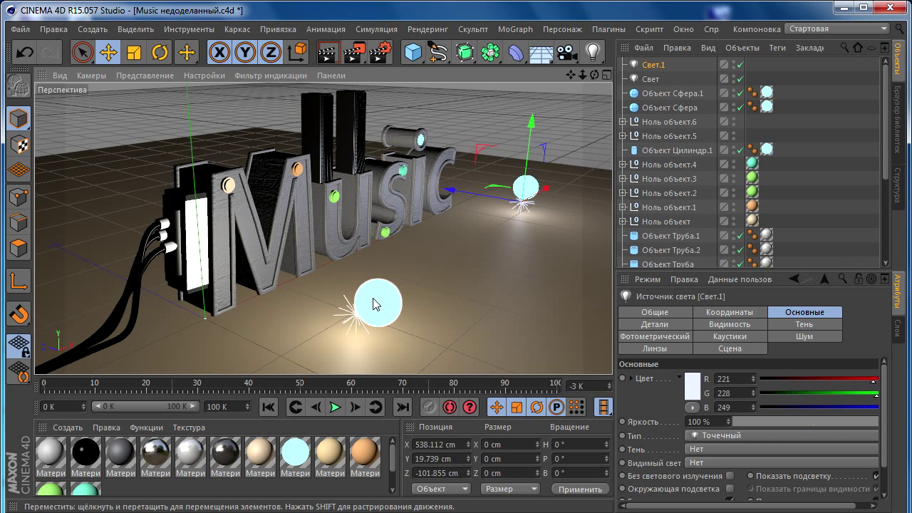
Orbit and zoom the perspective view to take in the whole Music scene.
mouse_move(313, 228)
left_mouse_down("alt")
mouse_move(342, 232)
mouse_move(311, 218)
mouse_move(323, 158)
left_mouse_up("alt")
left_click(356, 56)
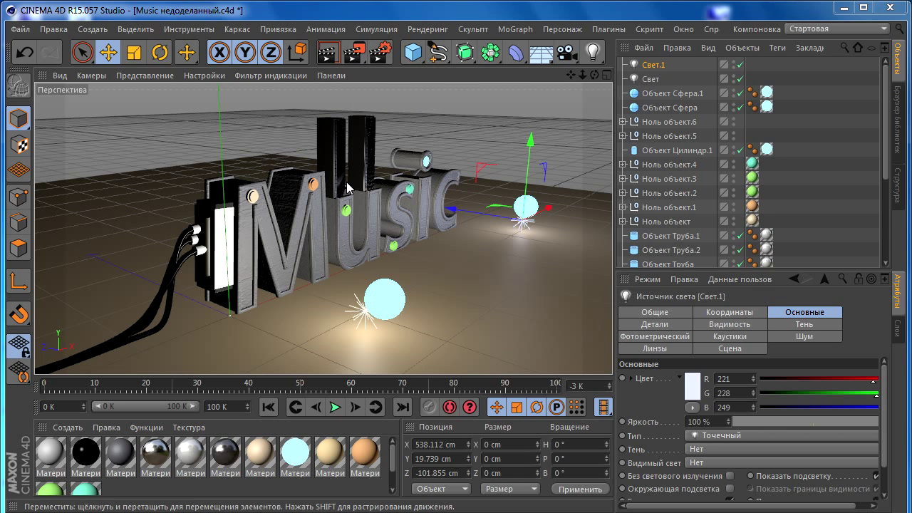
left_click(349, 189)
left_click_drag(349, 188, 359, 227, "alt")
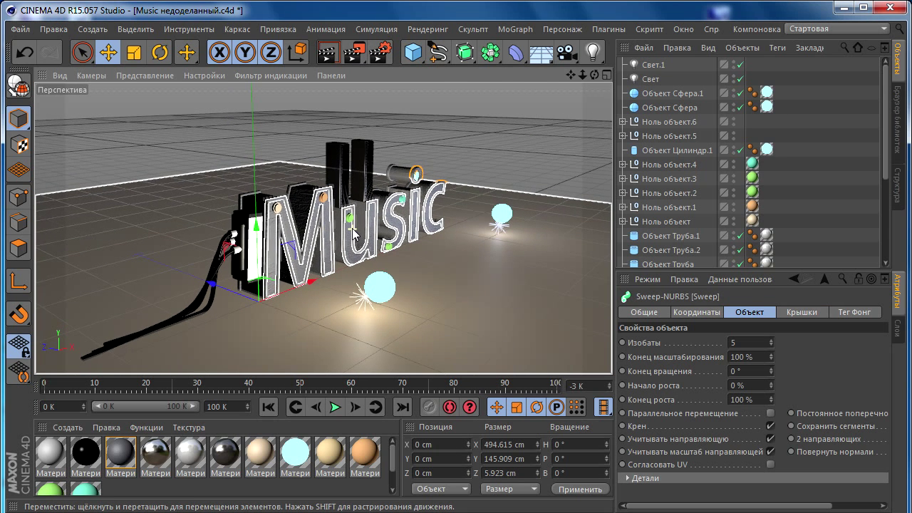
scroll(377, 233, "up", 1)
scroll(380, 234, "up", 1)
Tilt onto the text and region-render most of the viewport with Рендер фрагмента.
mouse_move(380, 234)
left_mouse_down("alt")
mouse_move(380, 243)
mouse_move(361, 84)
left_mouse_up("alt")
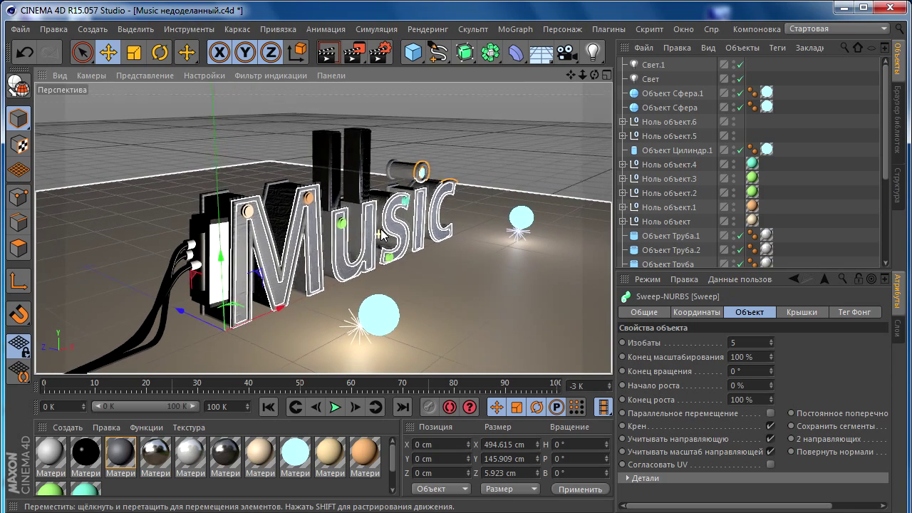
left_click_drag(354, 53, 420, 72)
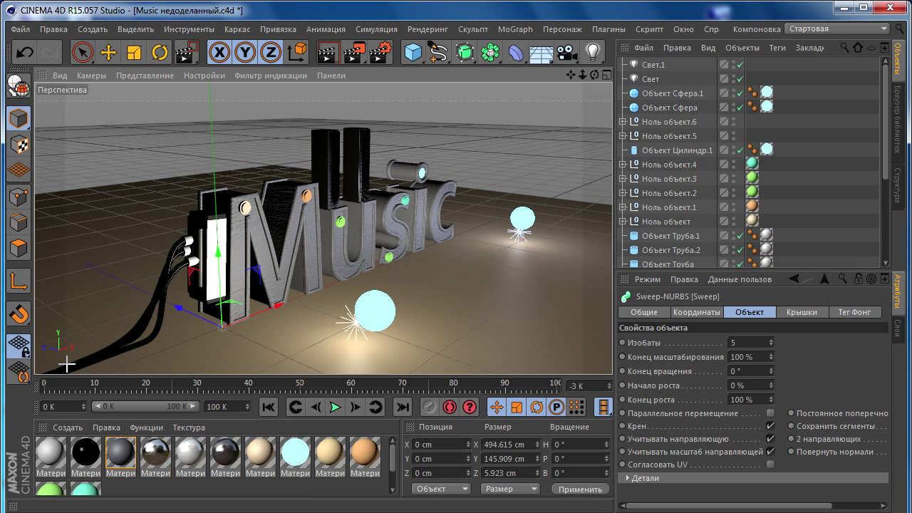
left_click_drag(66, 364, 601, 95)
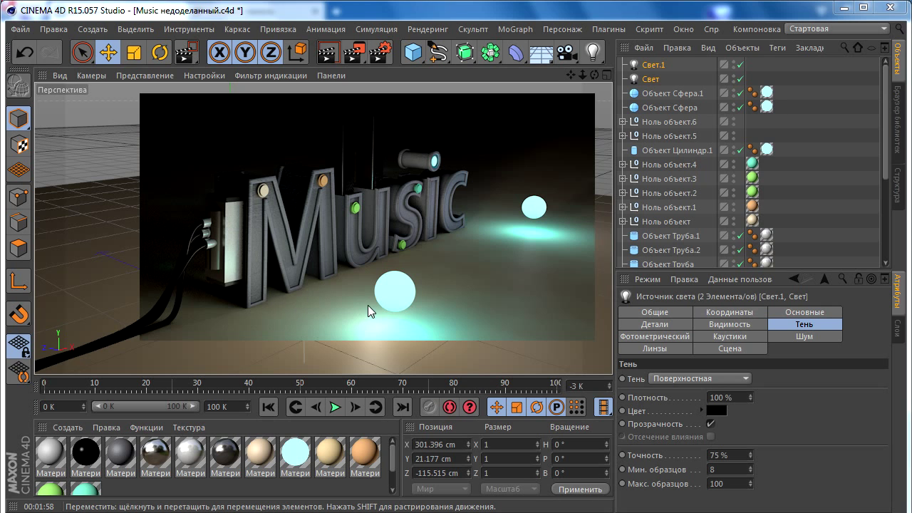
Select lights Свет and Свет.1 together and keep their shadow type as Поверхностная.
left_click(470, 290)
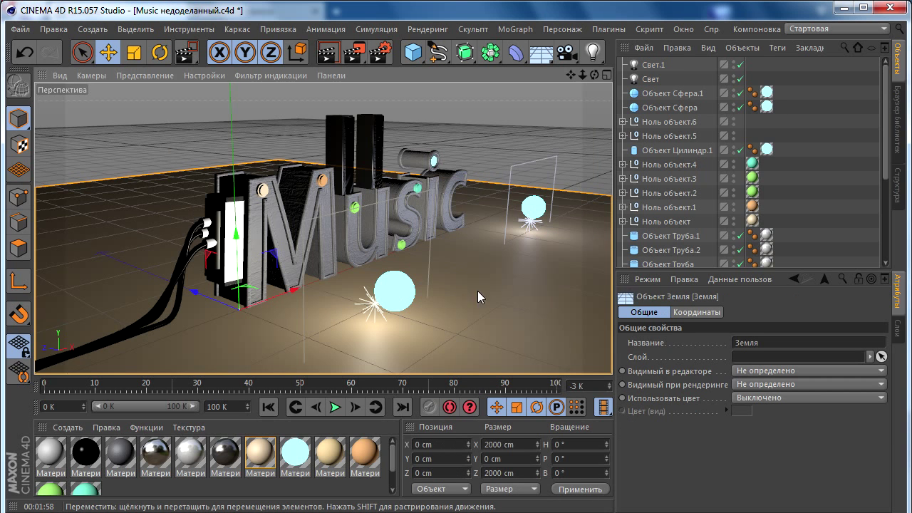
left_click(652, 79)
left_click(654, 65, "ctrl")
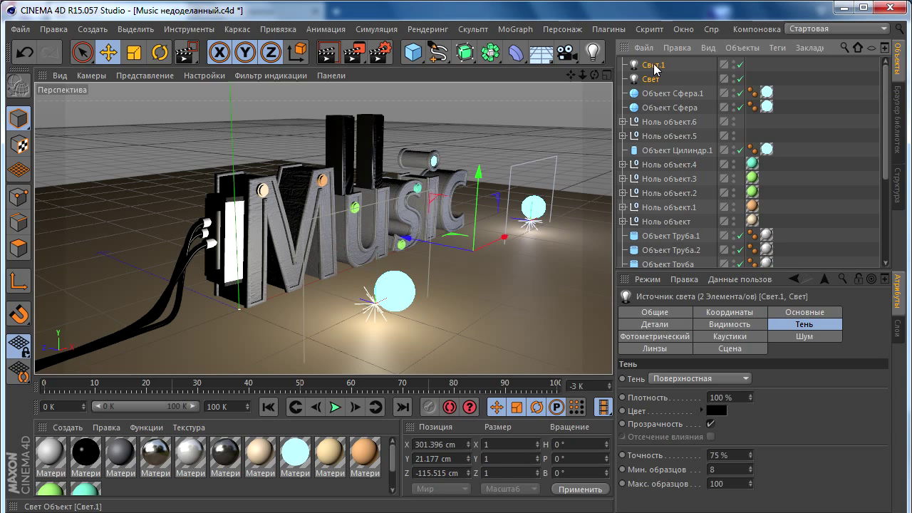
left_click(654, 66, "ctrl")
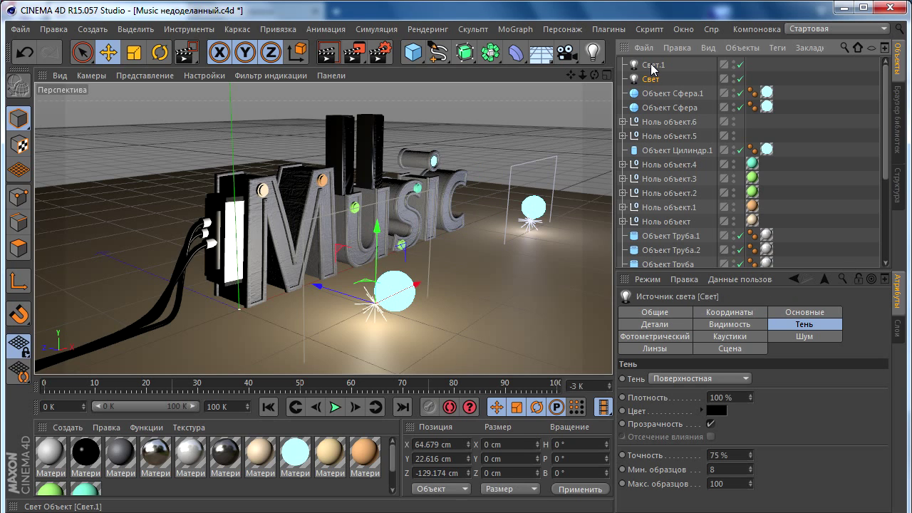
left_click(653, 65, "ctrl")
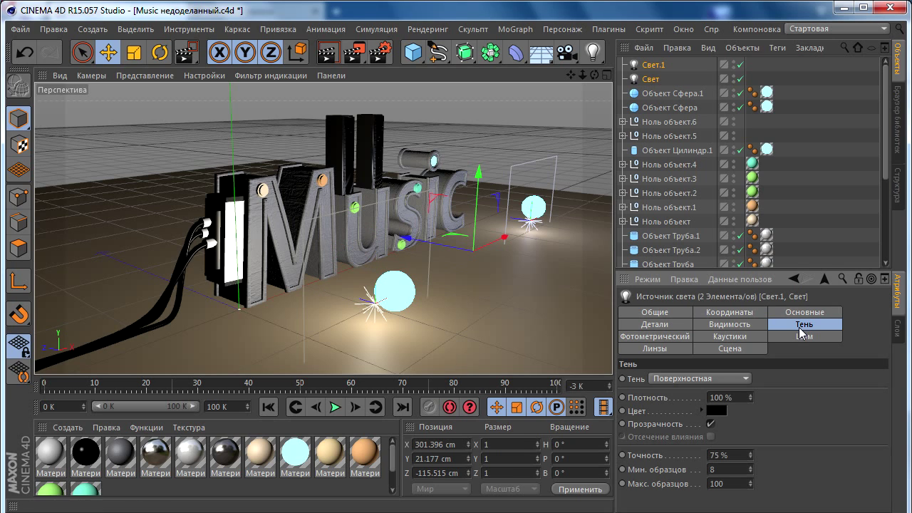
left_click(698, 378)
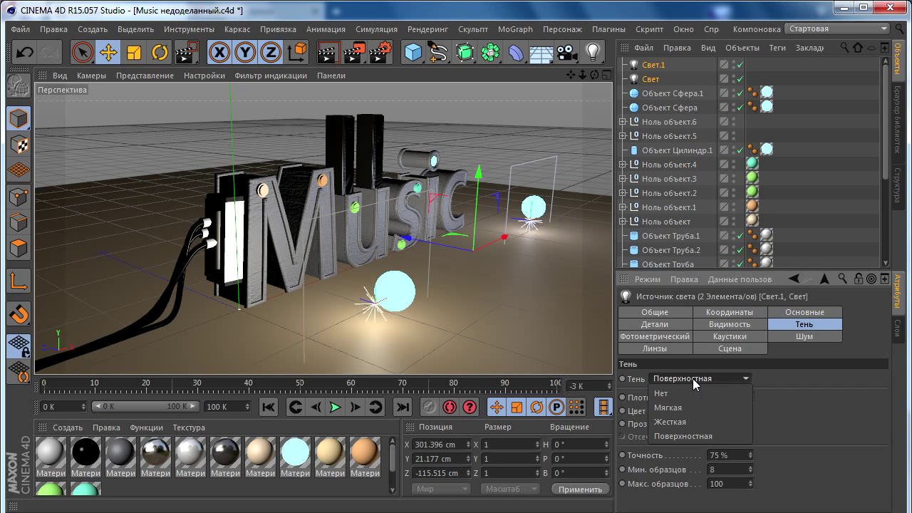
left_click(674, 436)
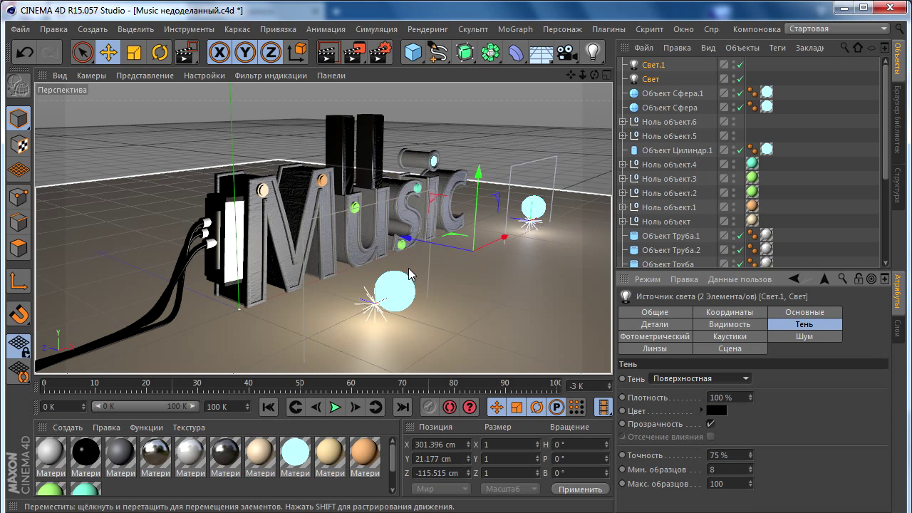
Slide Объект Сфера along Z to -171.971 cm and orbit to check the framing.
left_click(650, 108)
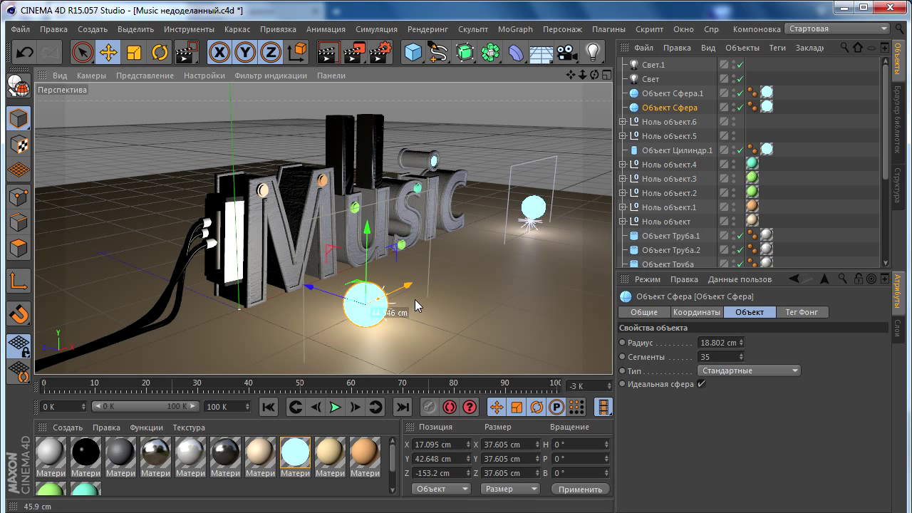
mouse_move(406, 303)
left_mouse_down()
mouse_move(431, 303)
mouse_move(419, 298)
left_mouse_up()
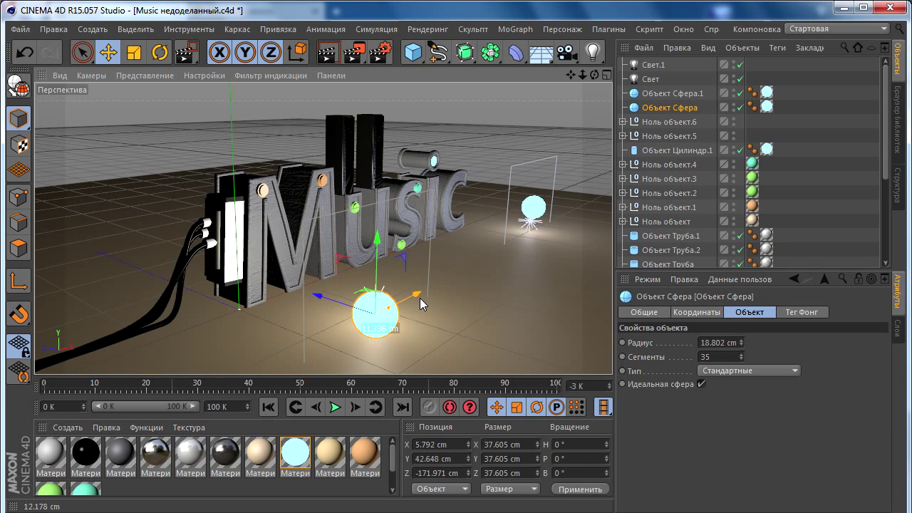
mouse_move(447, 243)
left_mouse_down("alt")
mouse_move(451, 229)
mouse_move(465, 253)
mouse_move(468, 245)
left_mouse_up("alt")
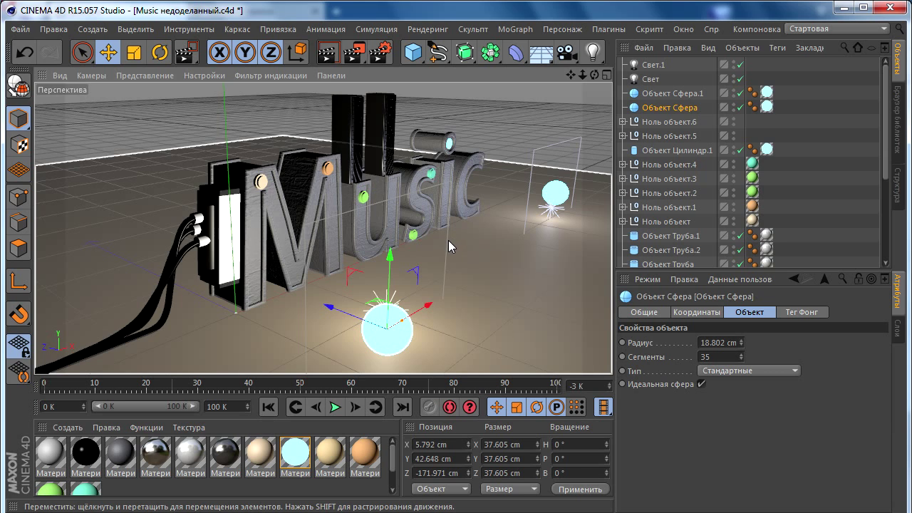
left_click_drag(448, 240, 440, 244, "alt")
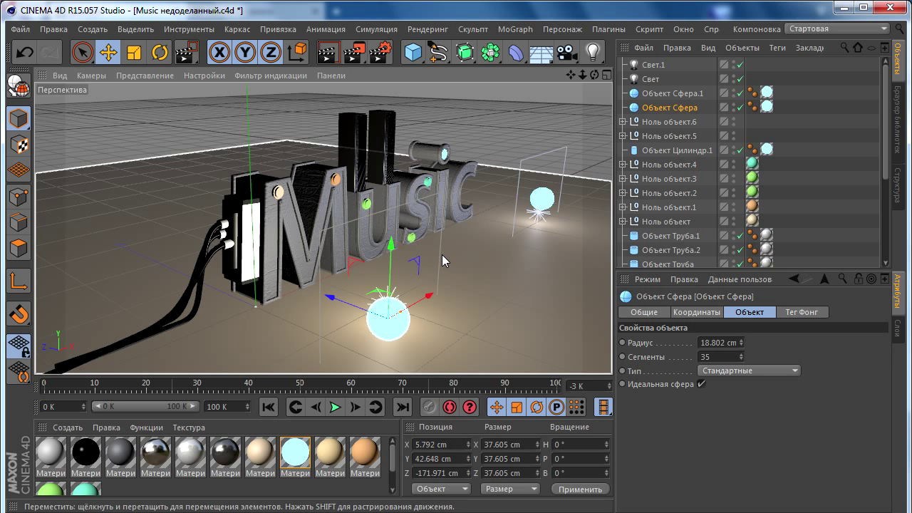
mouse_move(441, 257)
left_mouse_down("alt")
mouse_move(439, 265)
mouse_move(425, 229)
left_mouse_up("alt")
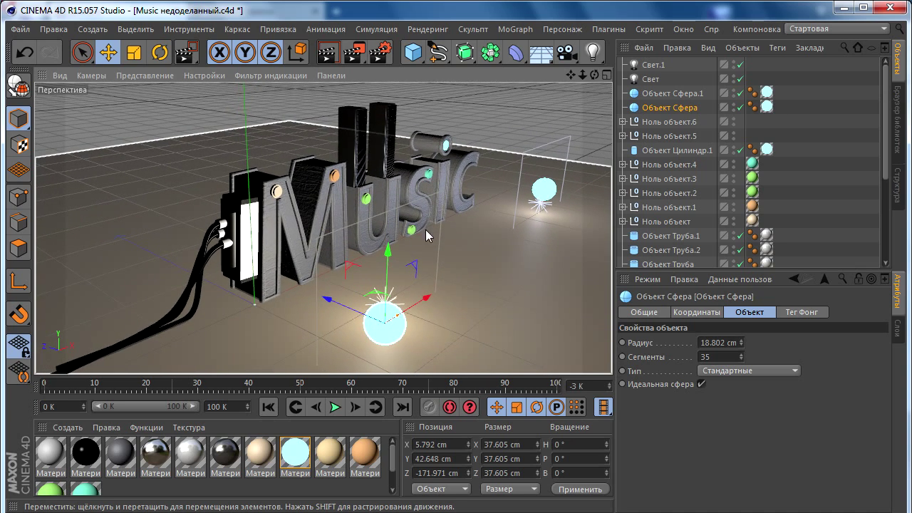
left_click(377, 54)
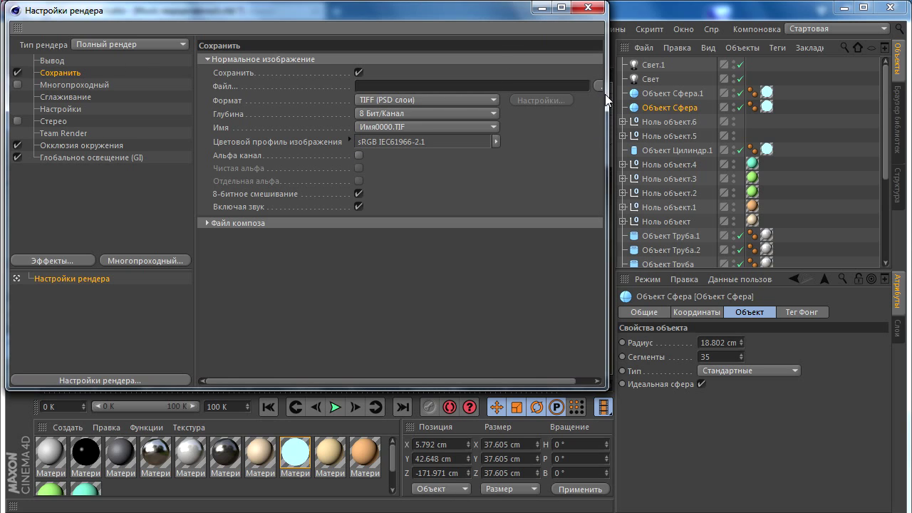
left_click_drag(605, 94, 674, 97)
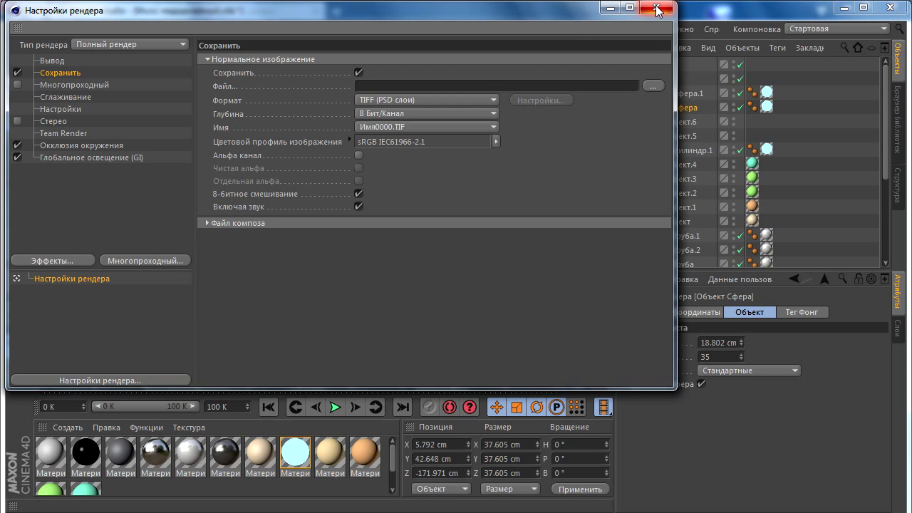
left_click(442, 100)
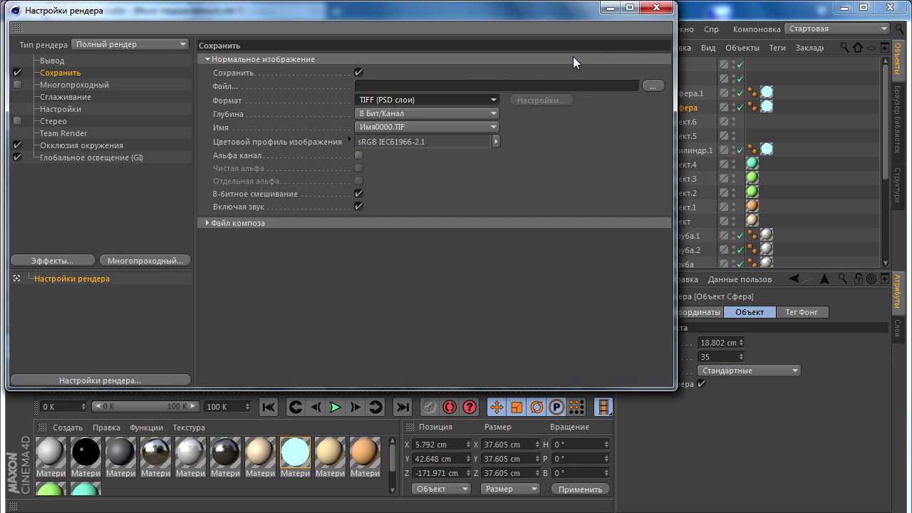
left_click(653, 9)
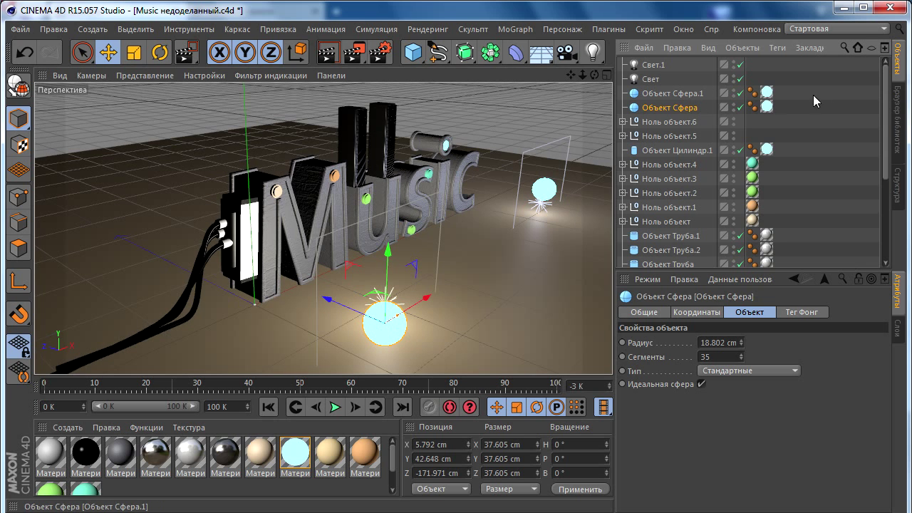
mouse_move(886, 123)
left_mouse_down()
mouse_move(878, 175)
mouse_move(860, 119)
left_mouse_up()
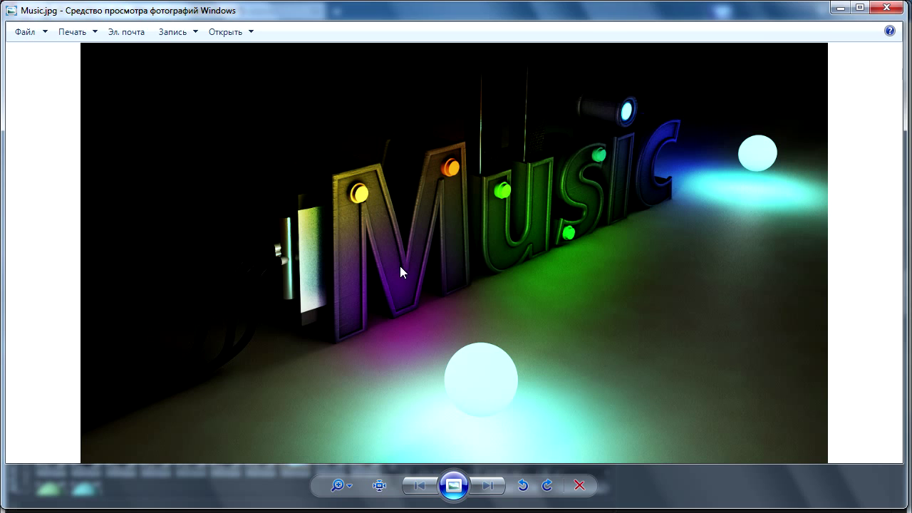
left_click(841, 8)
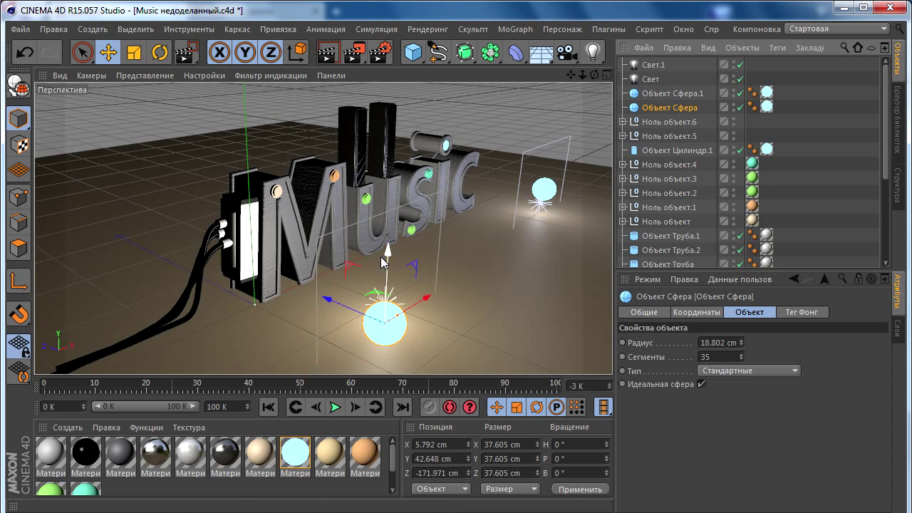
Render the scene to the Picture Viewer and start saving the second render.
left_click(359, 57)
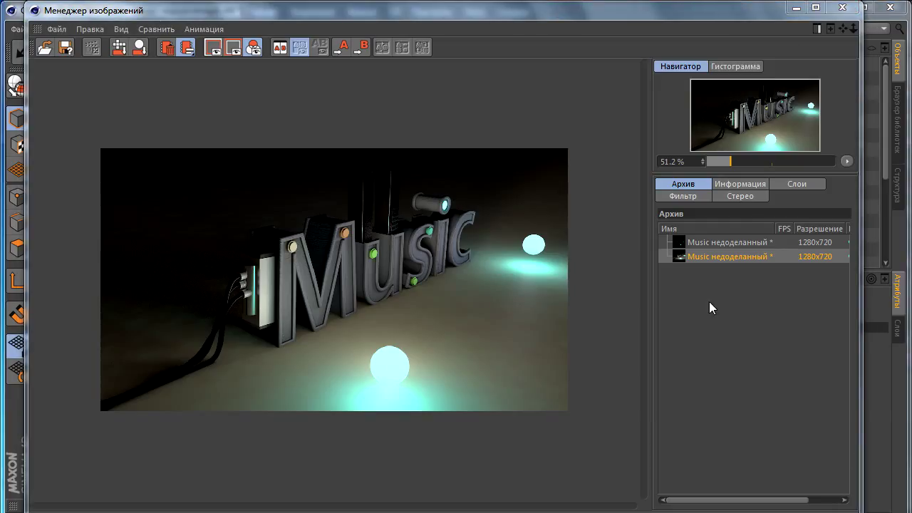
right_click(730, 258)
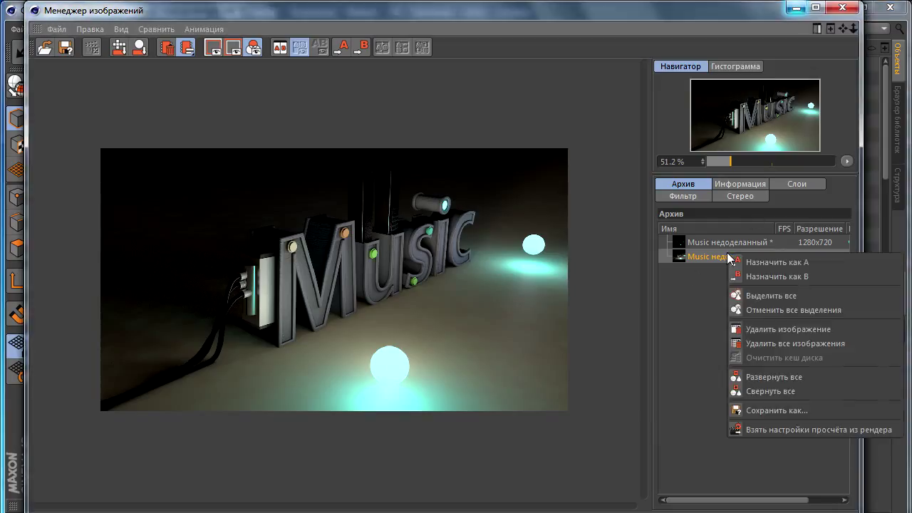
left_click(783, 409)
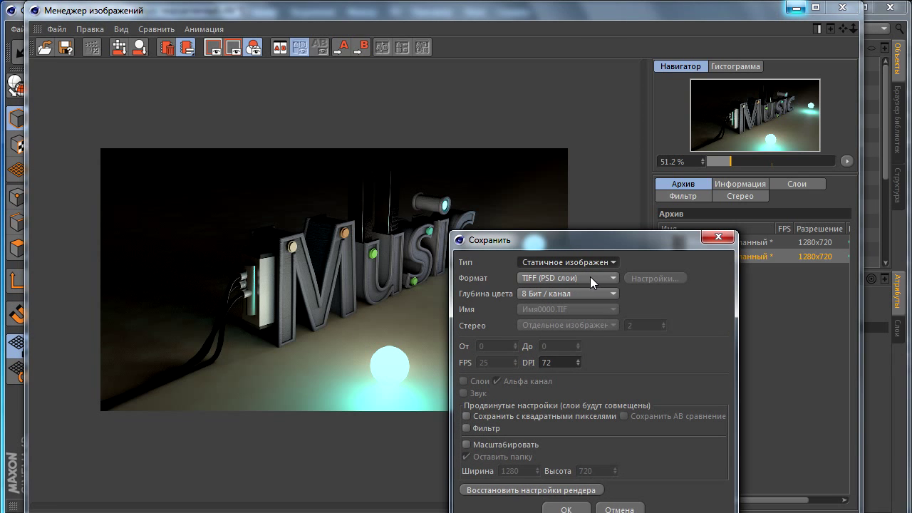
Save it as JPEG at quality 100 to the desktop as Music недоделанный.jpg.
left_click(590, 277)
left_click(560, 350)
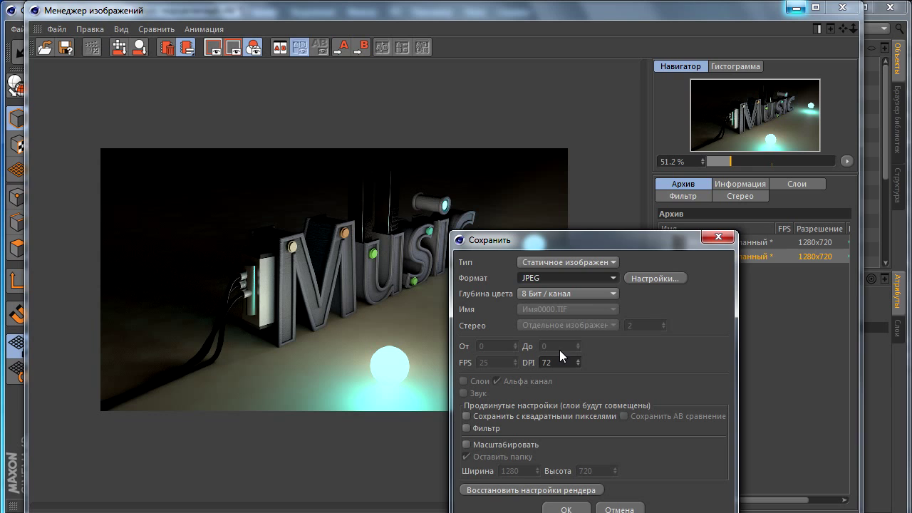
left_click(655, 278)
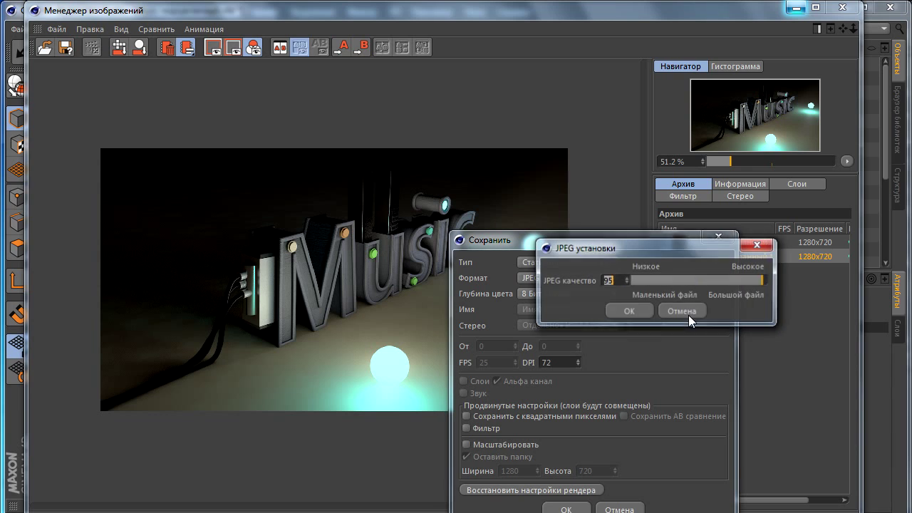
left_click(630, 311)
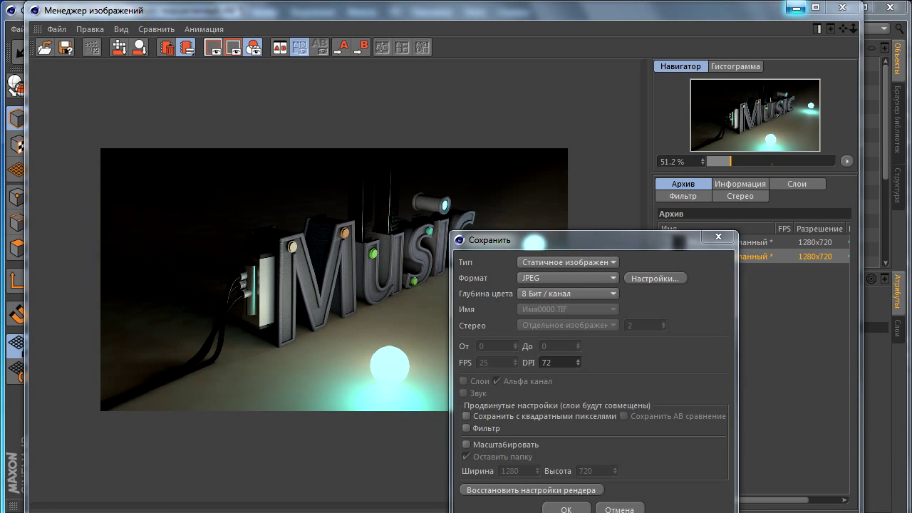
left_click(565, 510)
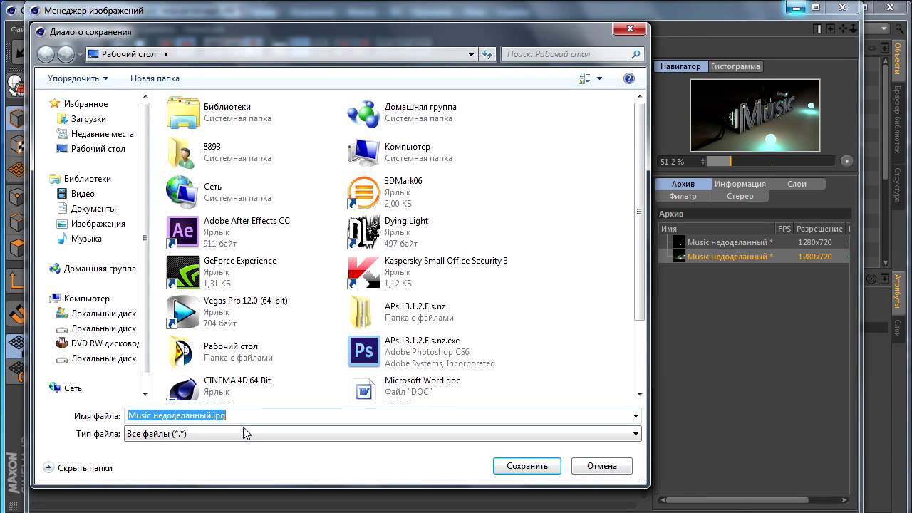
left_click(526, 467)
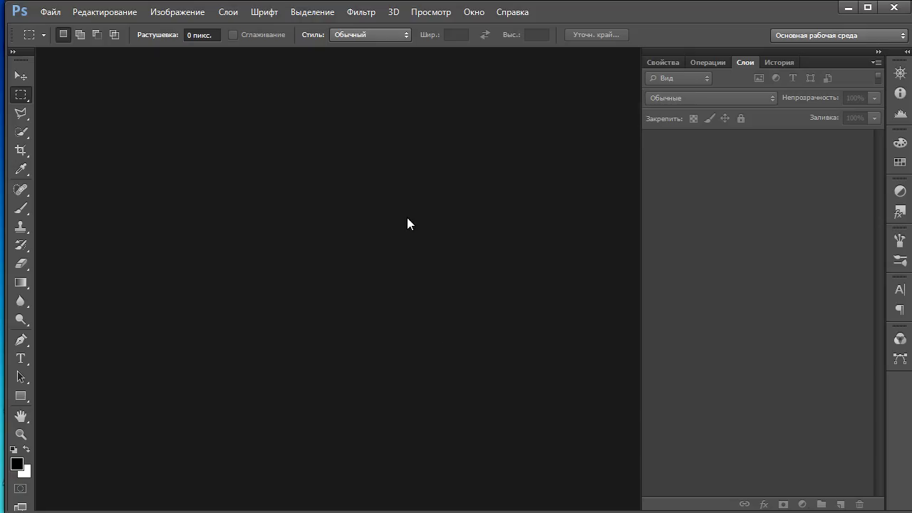
Open Music недоделанный.jpg from the desktop, dock its window and select the Move tool.
left_click(53, 12)
left_click(70, 40)
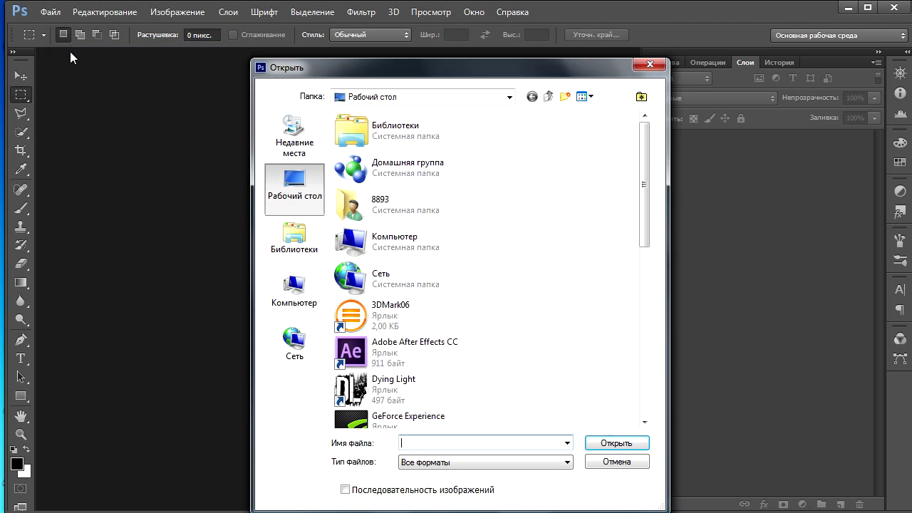
left_click_drag(648, 203, 644, 405)
left_click(413, 296)
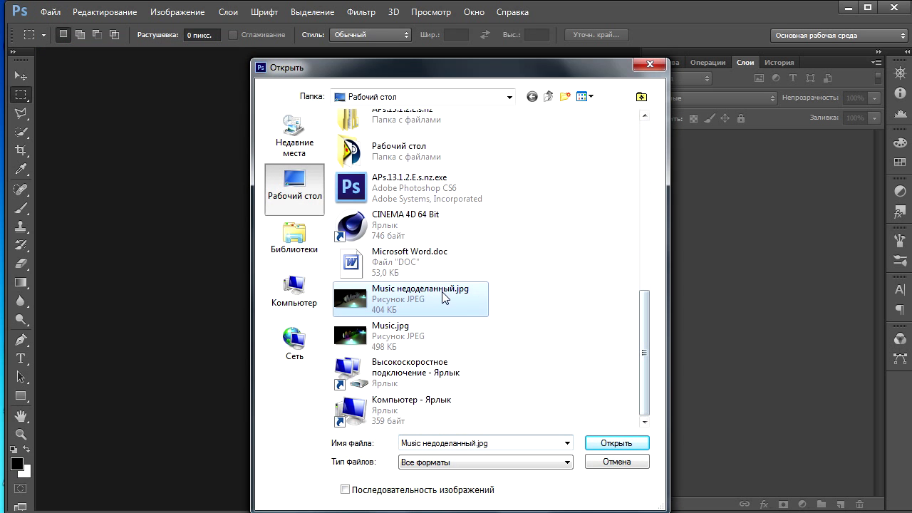
left_click(617, 443)
left_click_drag(224, 60, 250, 52)
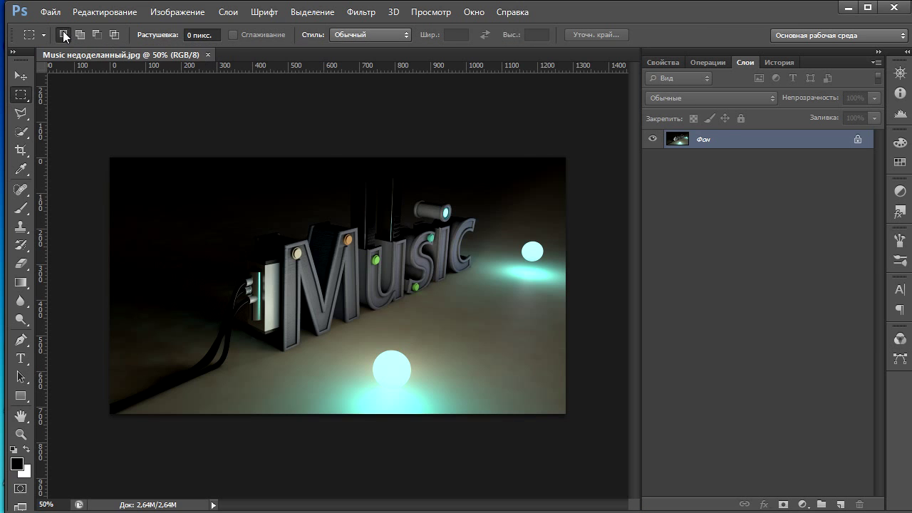
left_click(21, 76)
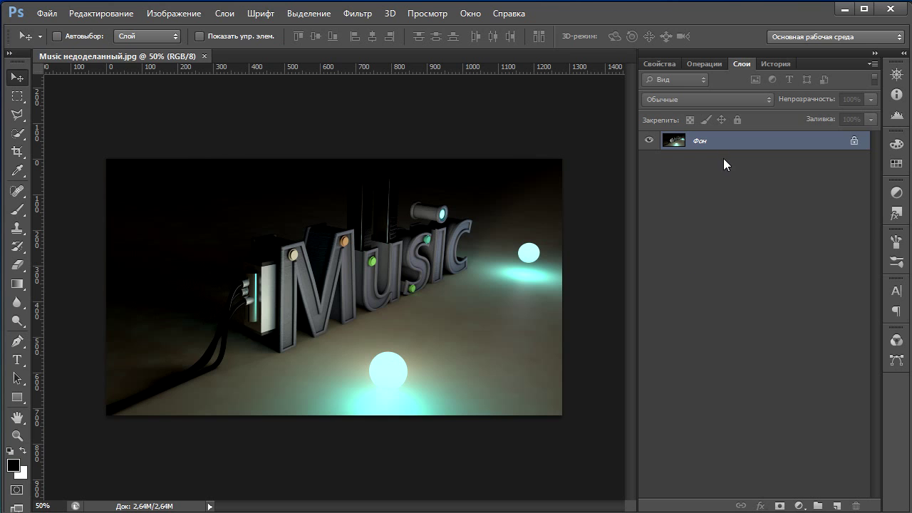
left_click(470, 13)
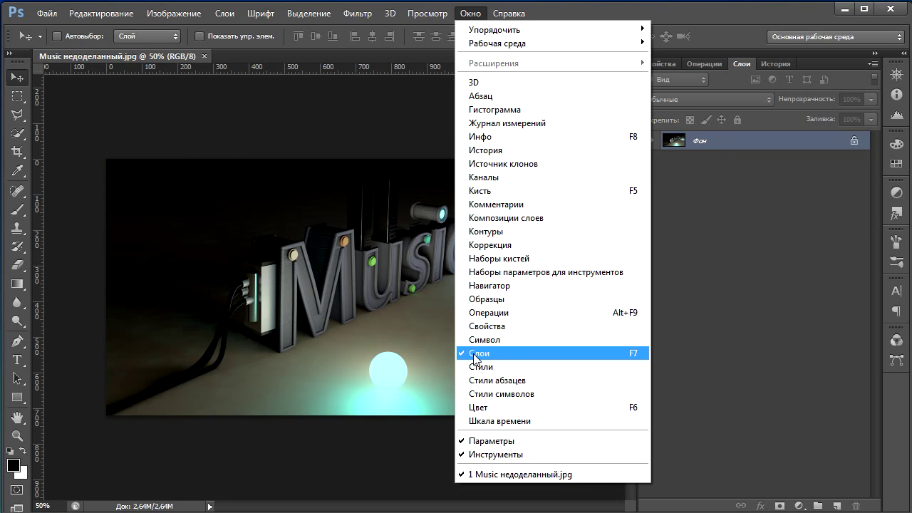
left_click(736, 264)
left_click_drag(835, 60, 891, 386)
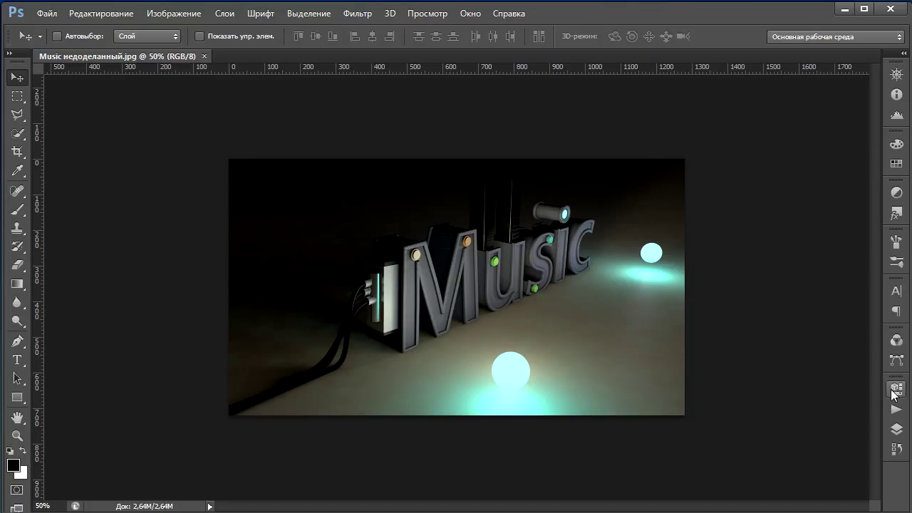
left_click(897, 429)
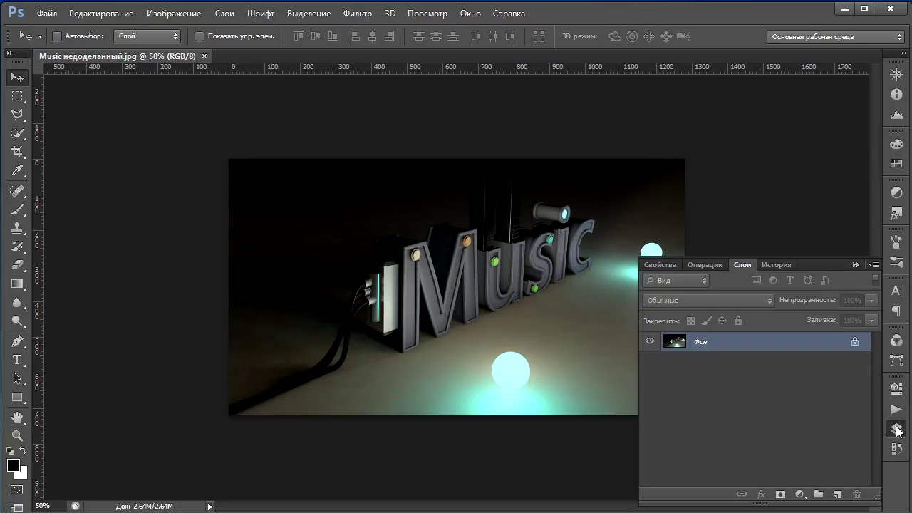
mouse_move(825, 260)
left_mouse_down()
mouse_move(821, 174)
mouse_move(817, 265)
mouse_move(877, 70)
left_mouse_up()
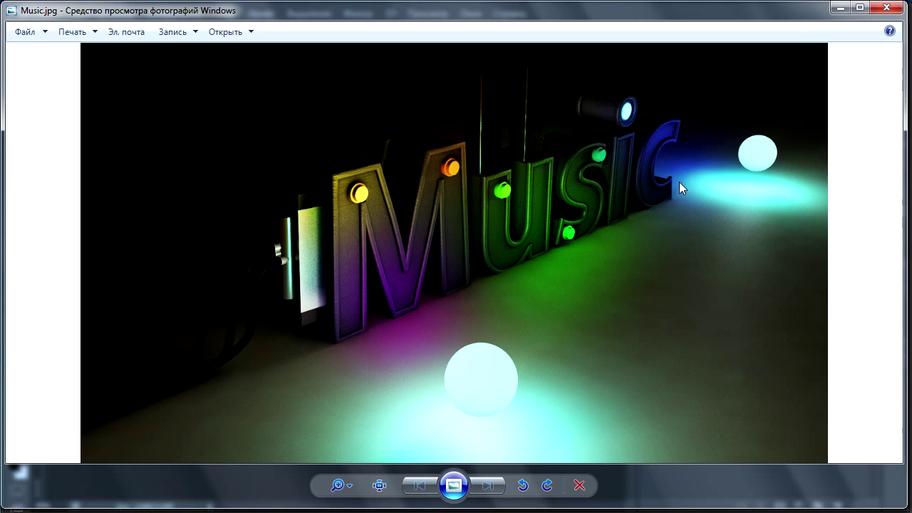
left_click(842, 10)
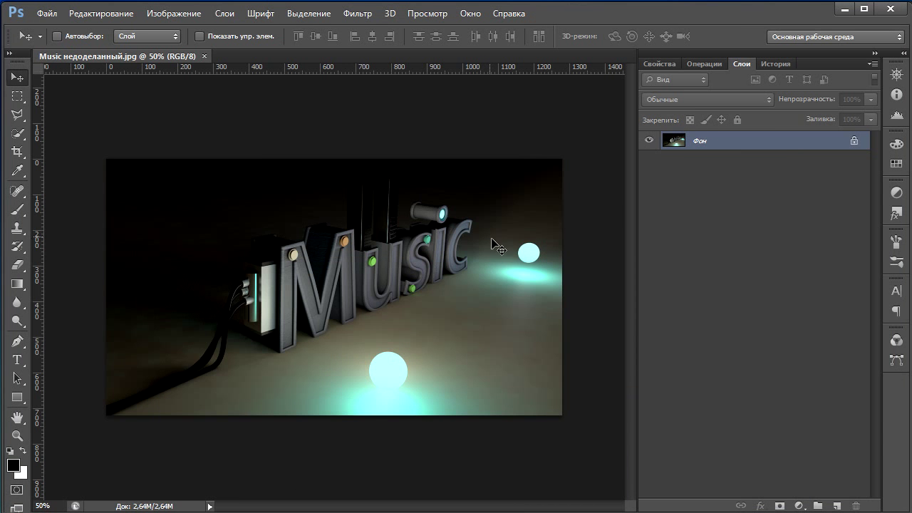
scroll(428, 265, "up", 1, "alt")
scroll(453, 274, "up", 1, "alt")
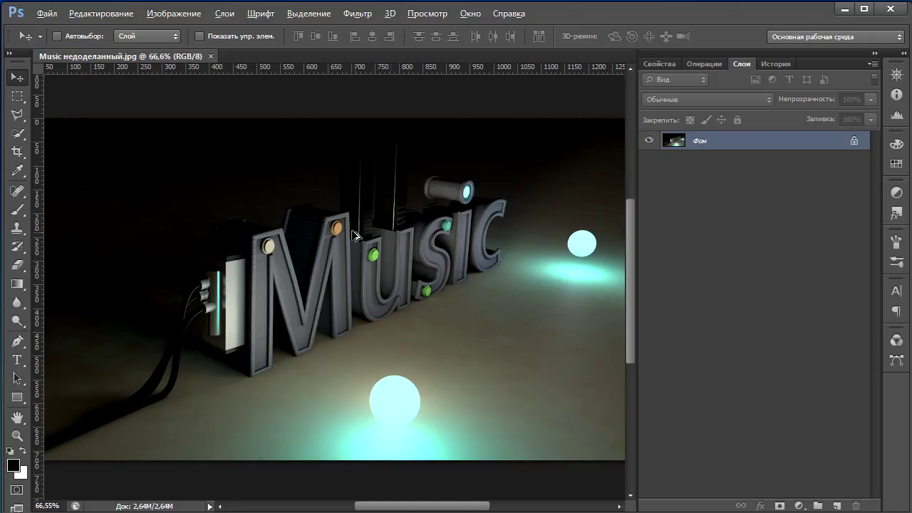
scroll(285, 280, "down", 1, "alt")
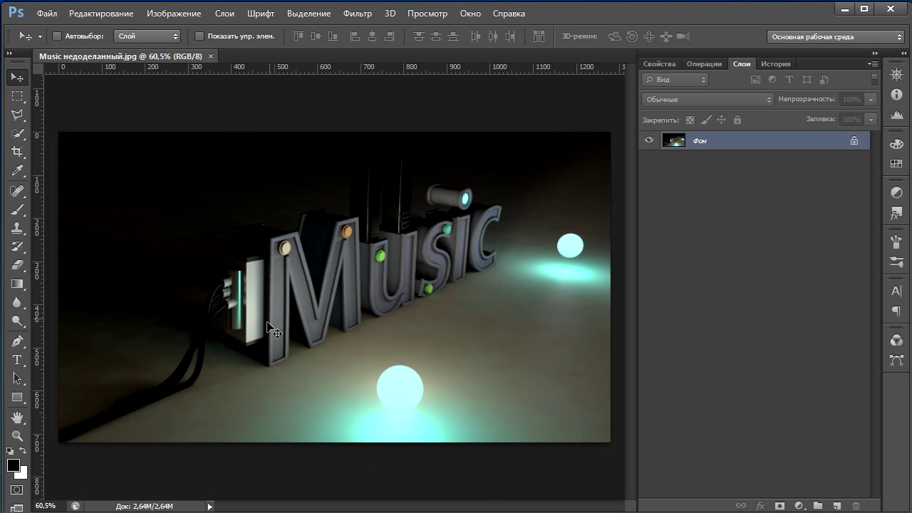
scroll(265, 331, "up", 1, "alt")
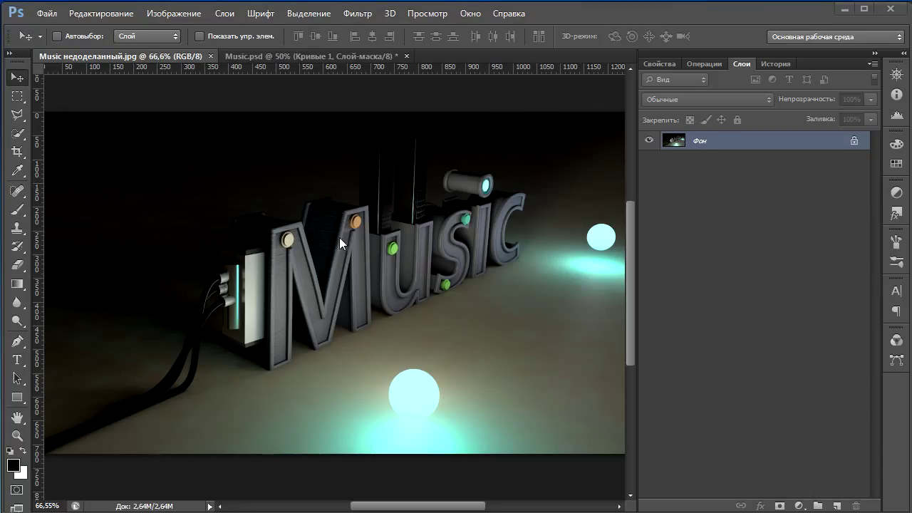
Set up a soft round Brush at 171 px with a medium green foreground colour.
left_click(19, 211)
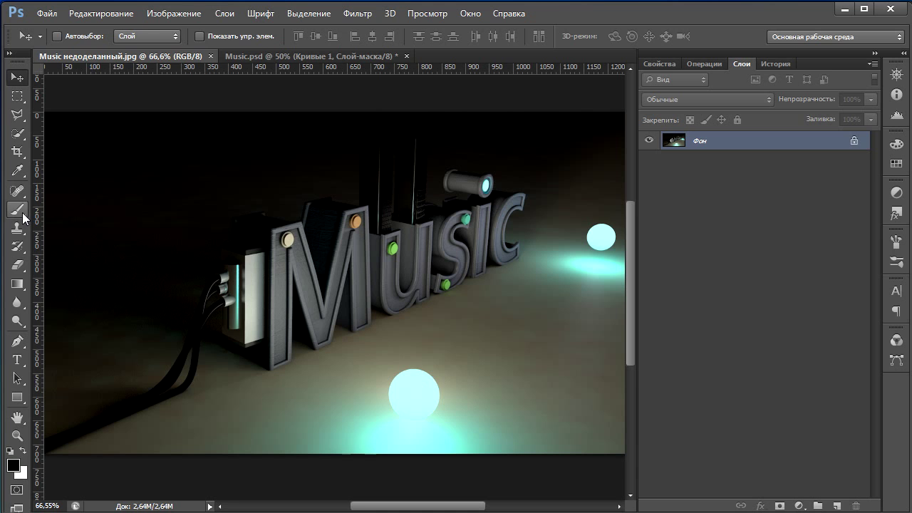
left_click(22, 214)
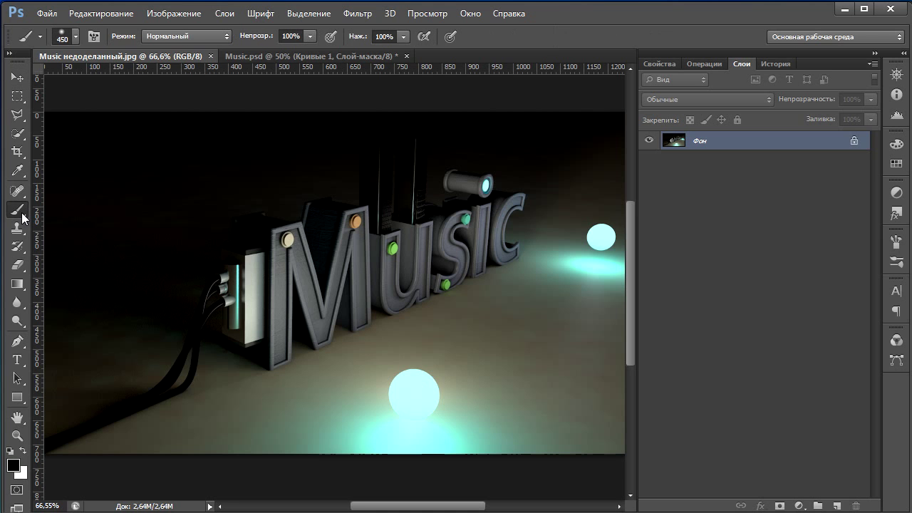
left_click(76, 39)
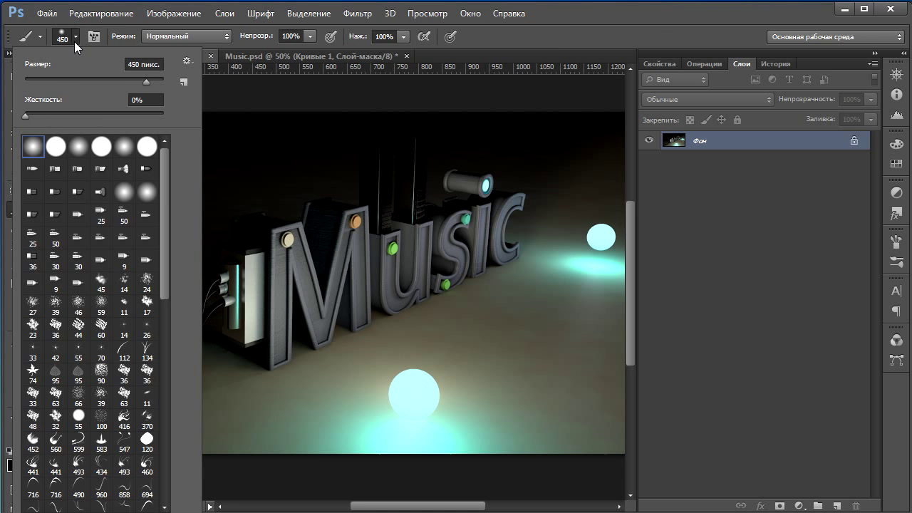
left_click(66, 38)
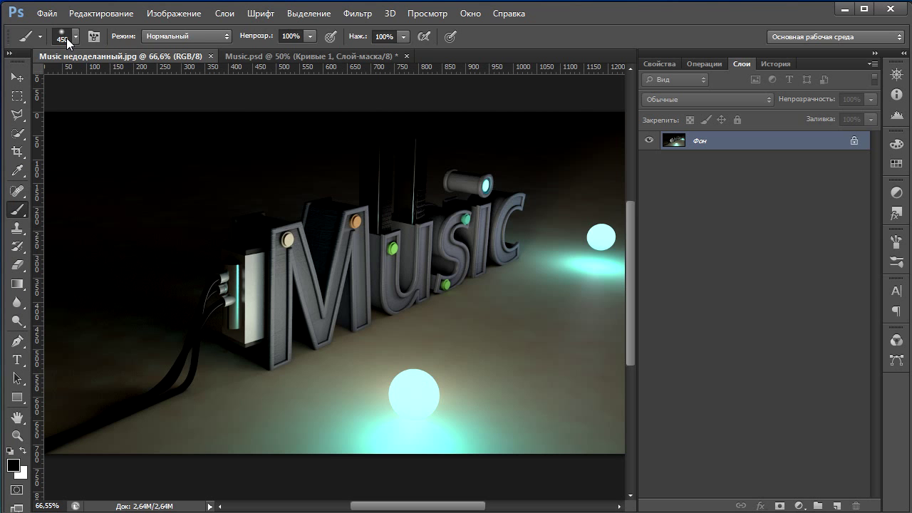
left_click(63, 38)
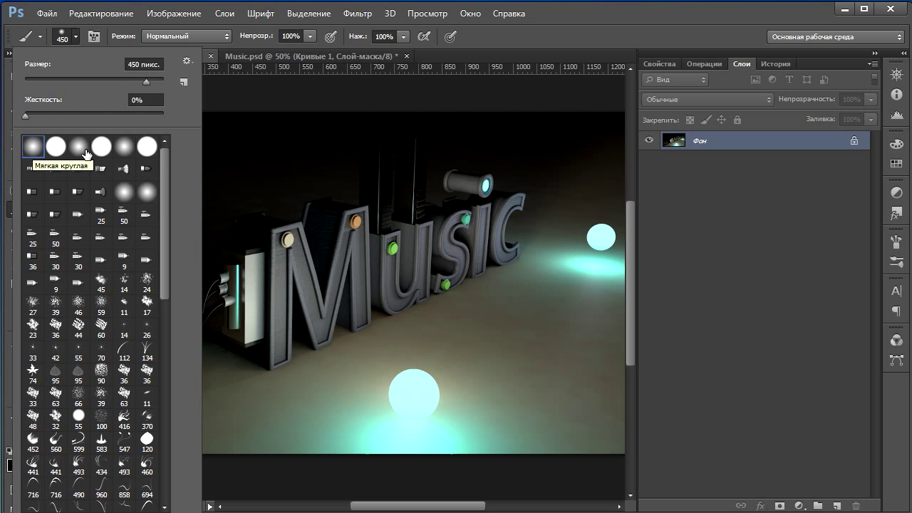
left_click(352, 236)
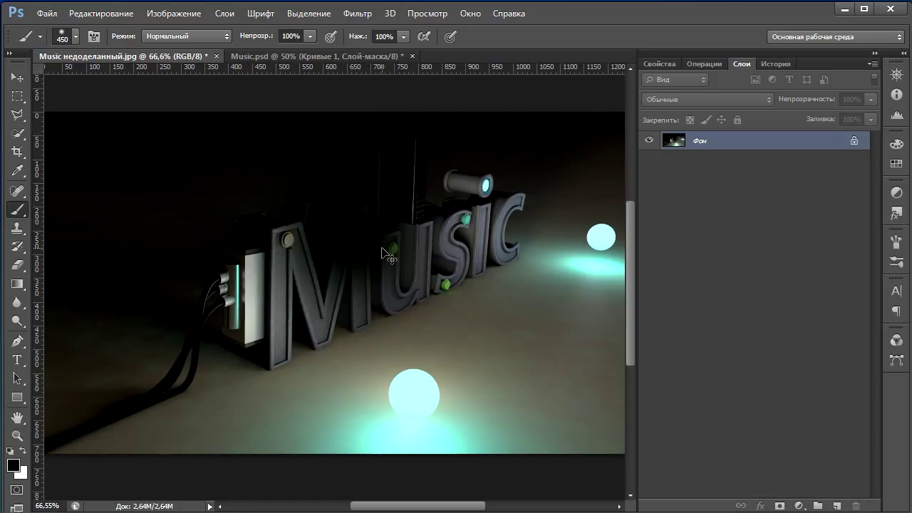
key("ctrl+z")
key("ctrl+z")
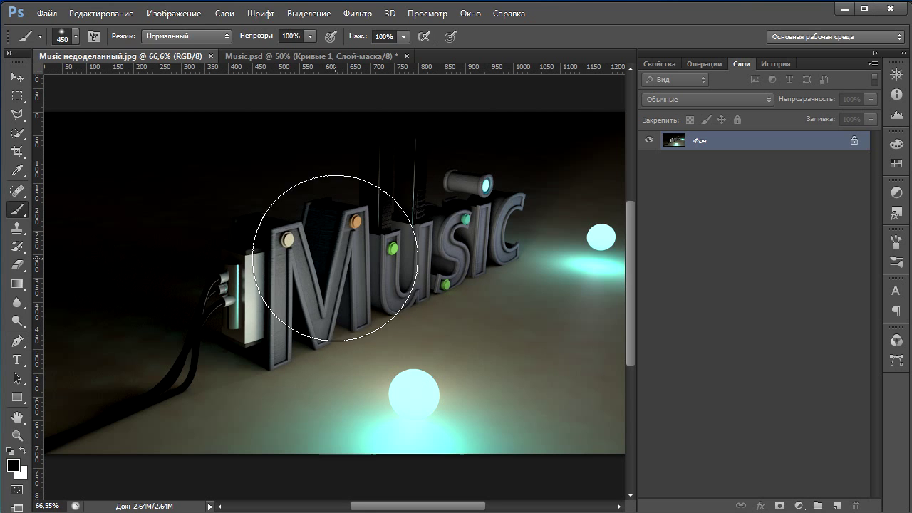
key("alt")
key("alt")
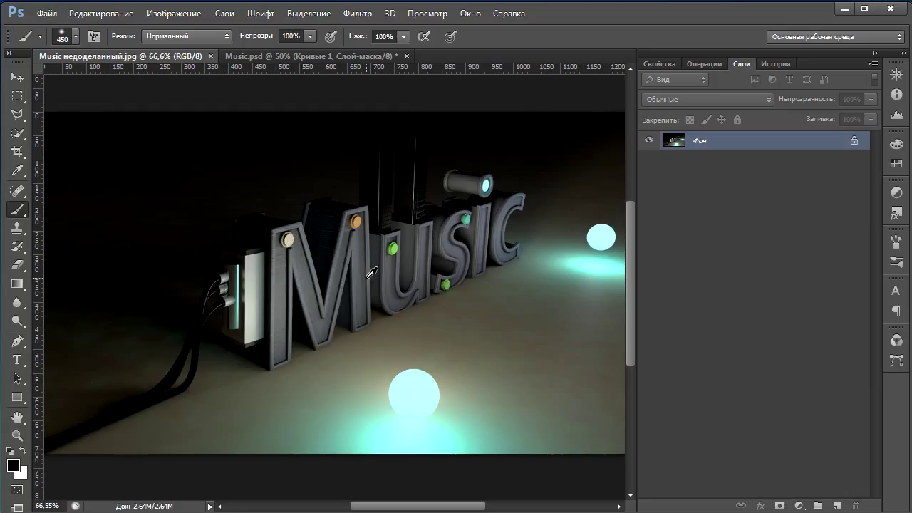
right_click_drag(444, 251, 351, 298, "alt")
left_click(15, 467)
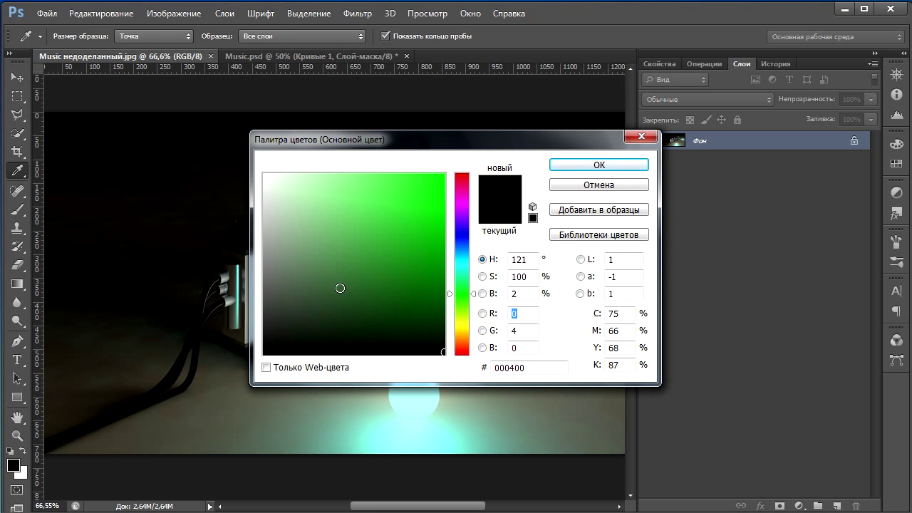
left_click_drag(436, 228, 367, 231)
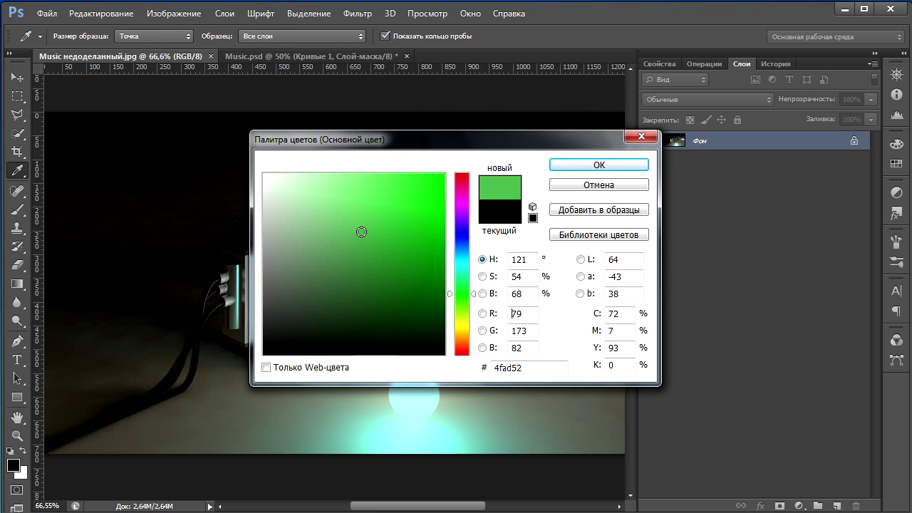
left_click(570, 168)
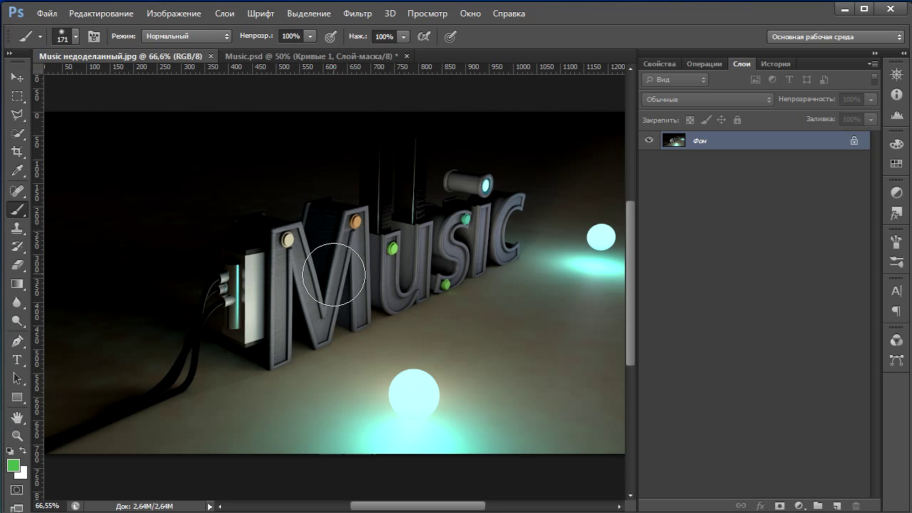
Add a new empty layer above Фон and glance at the coloured Music.jpg reference render.
left_click(837, 506)
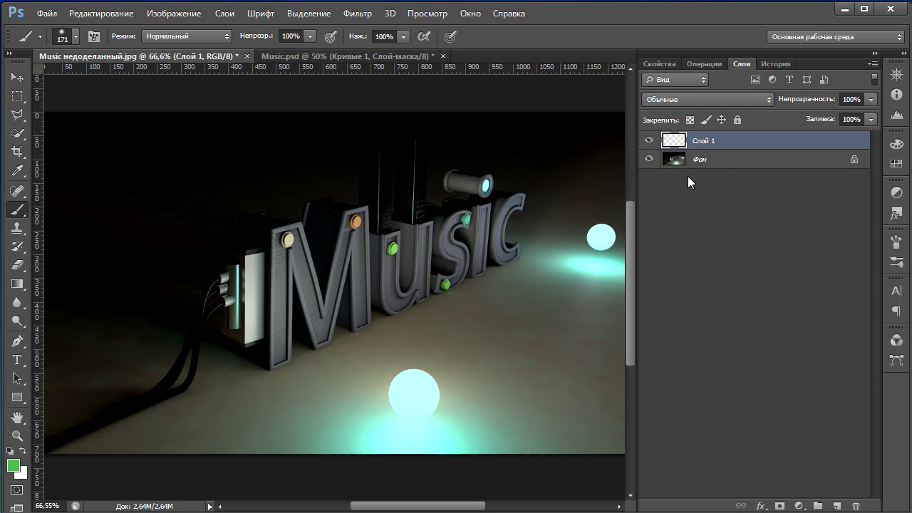
left_click(17, 264)
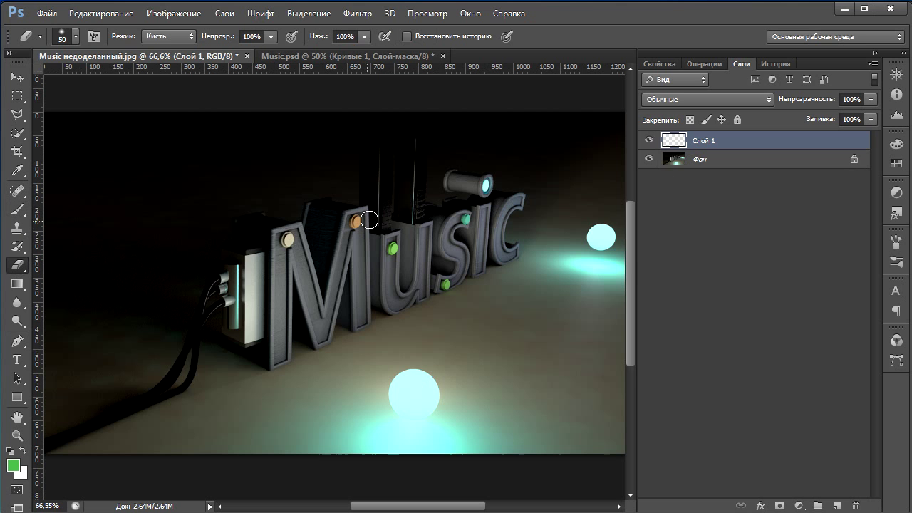
left_click(726, 164)
left_click_drag(449, 229, 446, 277)
key("ctrl+z")
left_click(18, 209)
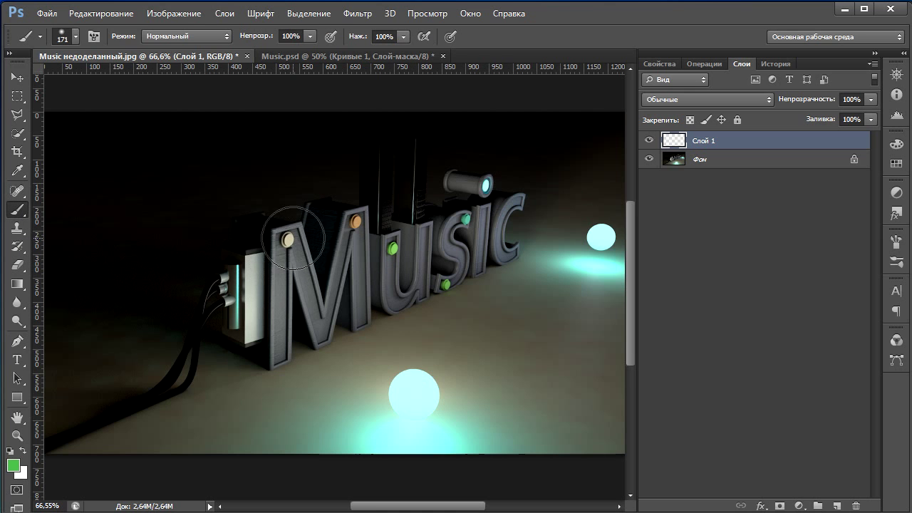
scroll(397, 265, "up", 1, "alt")
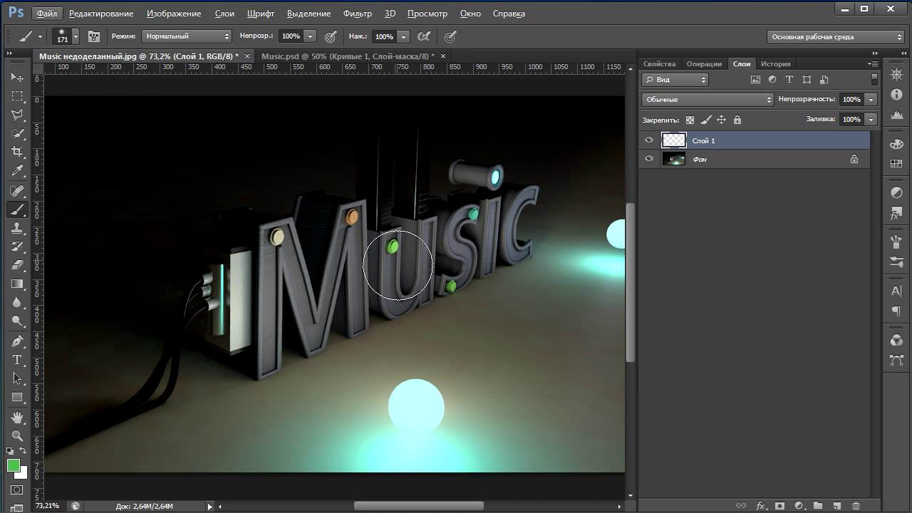
key("alt+Tab")
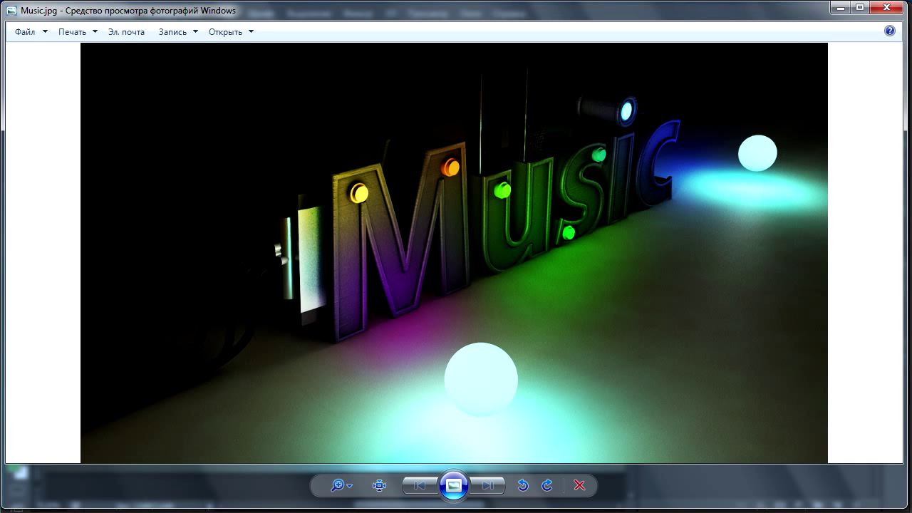
key("alt+Tab")
Paint a soft green glow over the u and a light yellow glow at the M's top left.
mouse_move(414, 267)
left_mouse_down()
mouse_move(432, 284)
mouse_move(422, 269)
left_mouse_up()
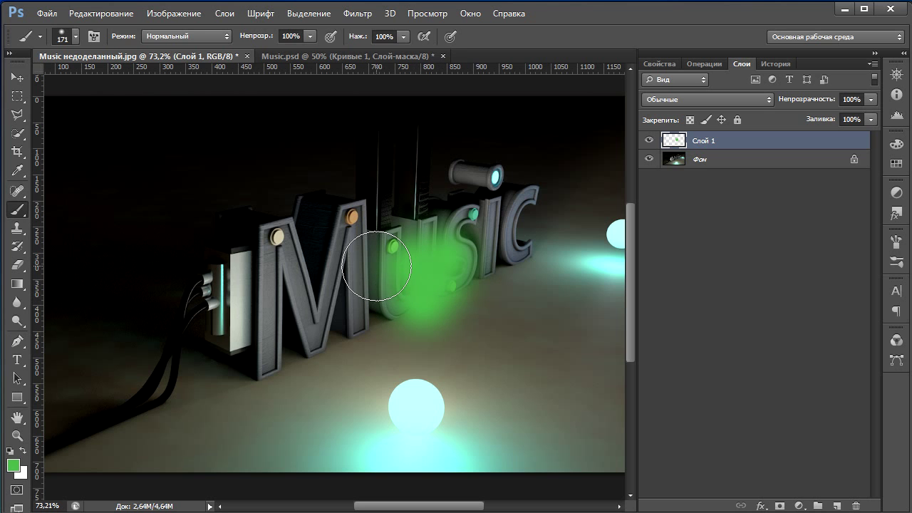
left_click(12, 466)
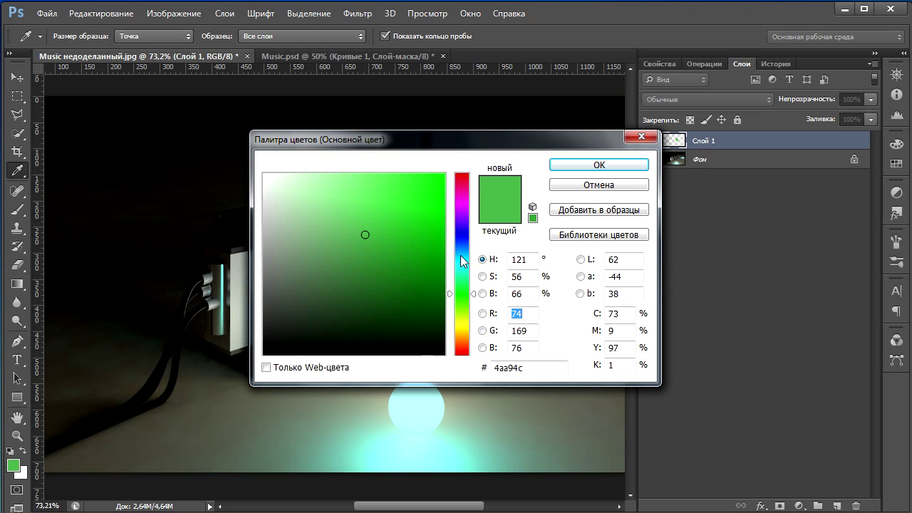
left_click(462, 242)
left_click_drag(462, 243, 466, 331)
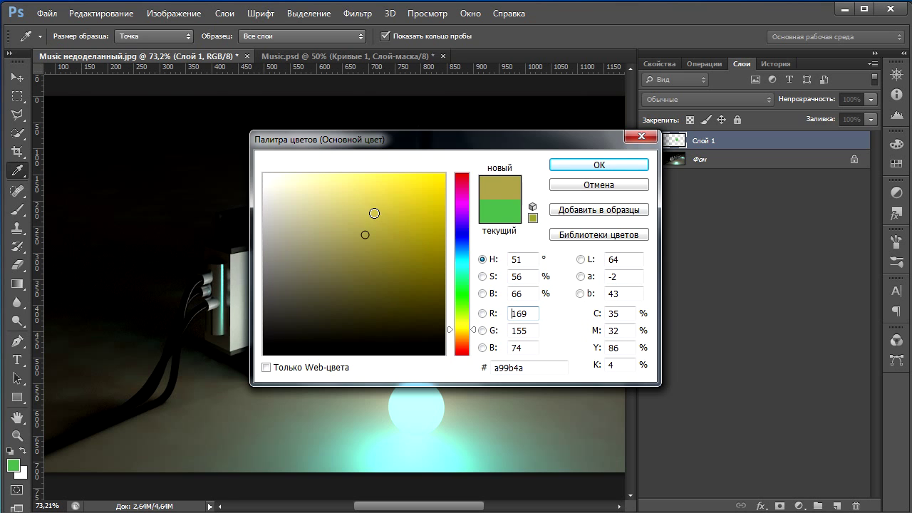
left_click_drag(371, 214, 365, 200)
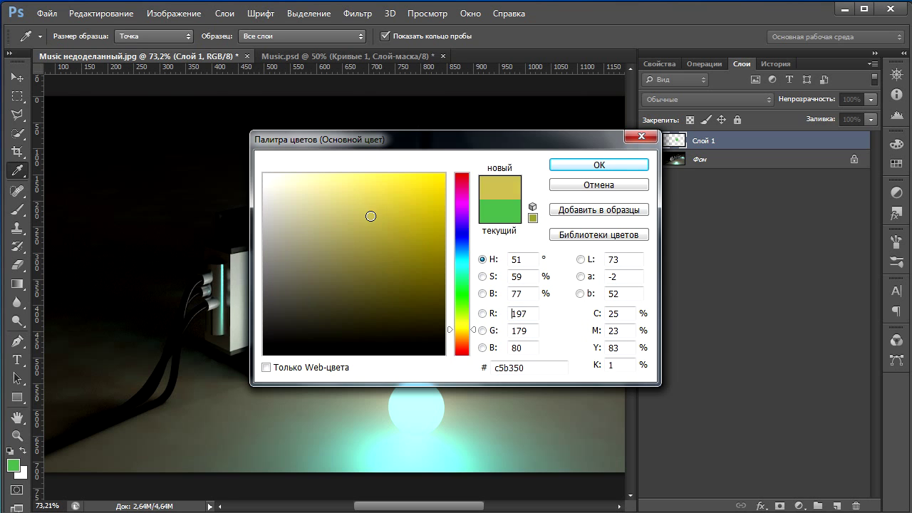
left_click(577, 165)
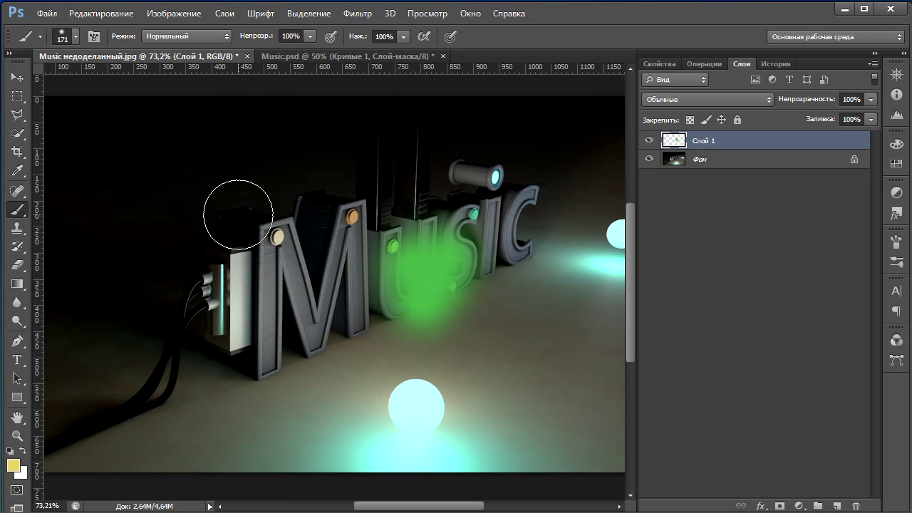
left_click_drag(238, 214, 260, 236)
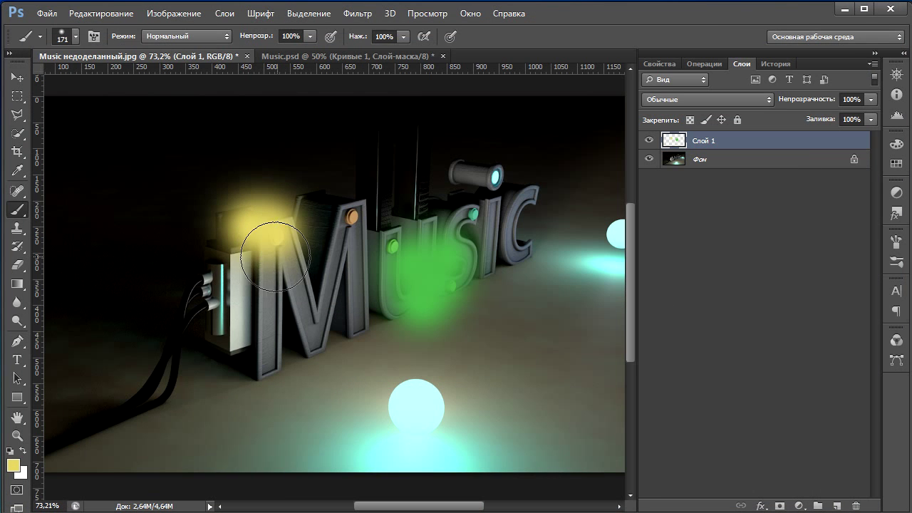
Paint a purple glow below the M and a light-blue glow over the c and cylinder.
left_click(13, 465)
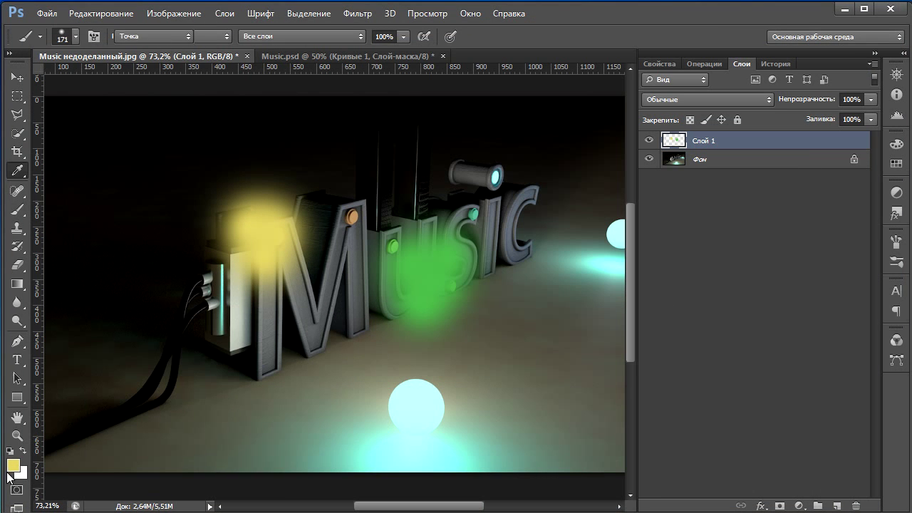
mouse_move(458, 248)
left_mouse_down()
mouse_move(462, 208)
mouse_move(460, 218)
left_mouse_up()
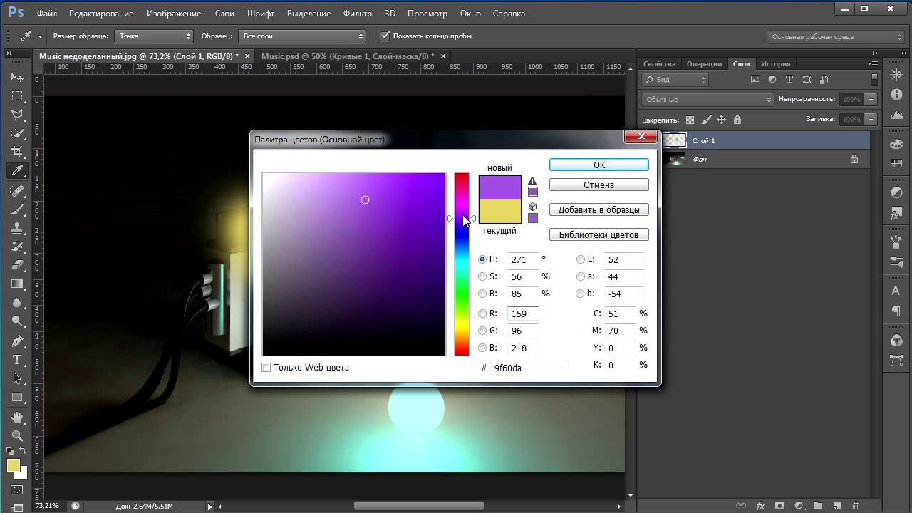
left_click(628, 164)
mouse_move(264, 367)
left_mouse_down()
mouse_move(347, 342)
mouse_move(330, 366)
left_mouse_up()
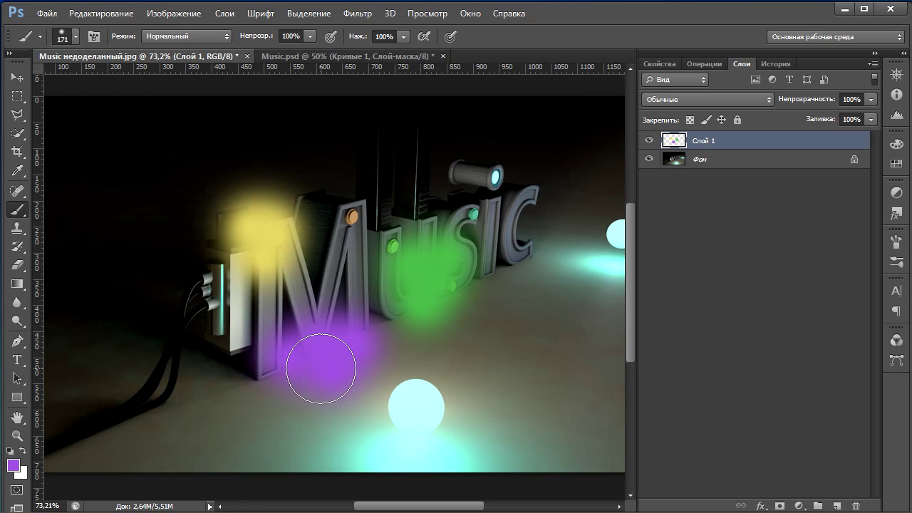
scroll(409, 281, "down", 2, "alt")
scroll(412, 276, "down", 1, "alt")
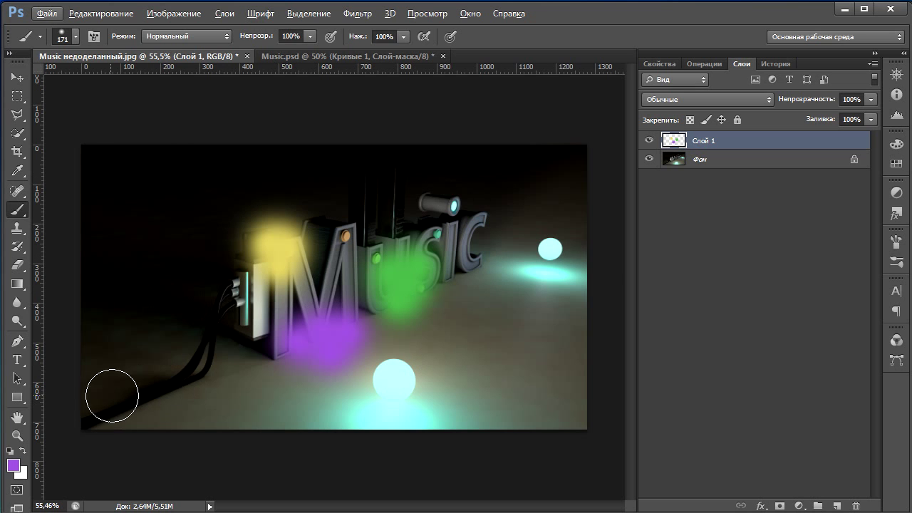
scroll(449, 228, "up", 1, "alt")
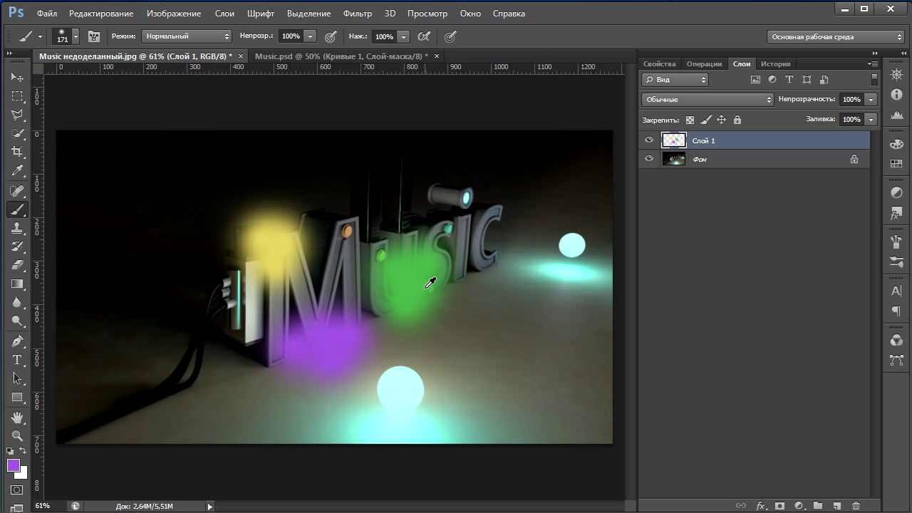
left_click(13, 465)
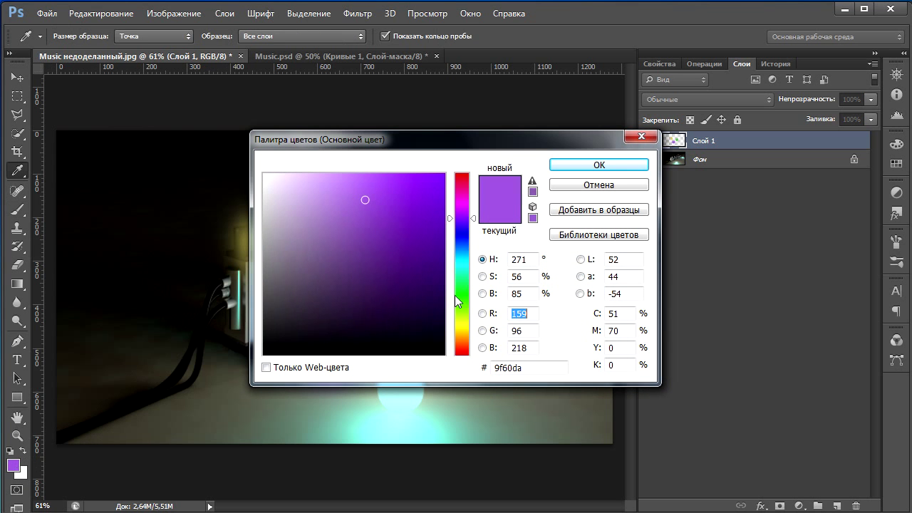
left_click_drag(458, 253, 461, 250)
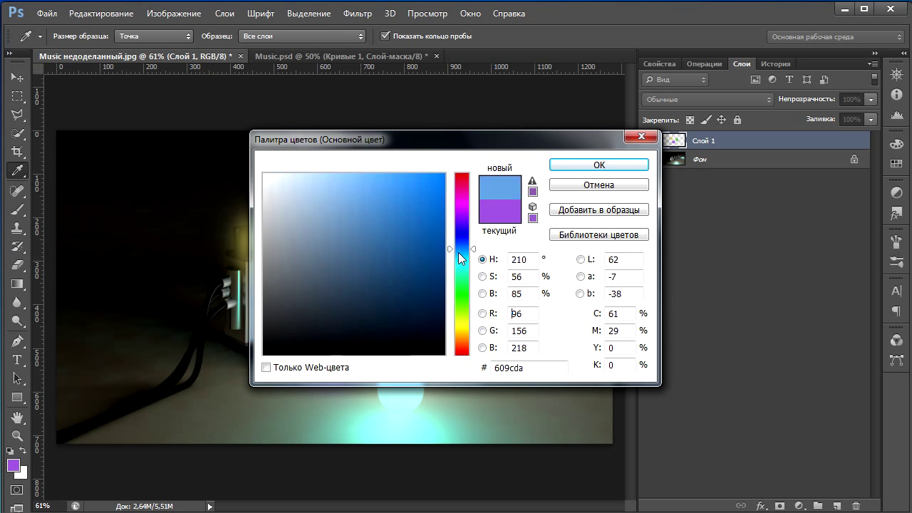
left_click(599, 165)
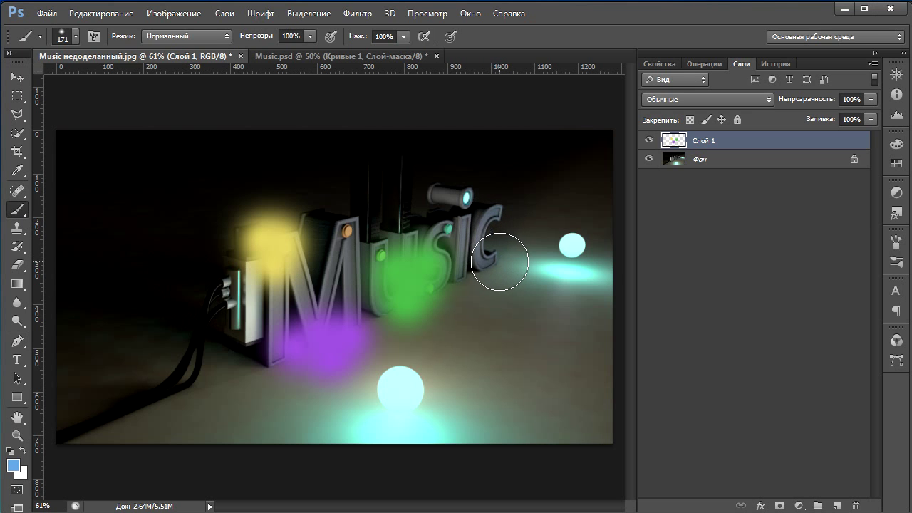
left_click_drag(499, 271, 472, 212)
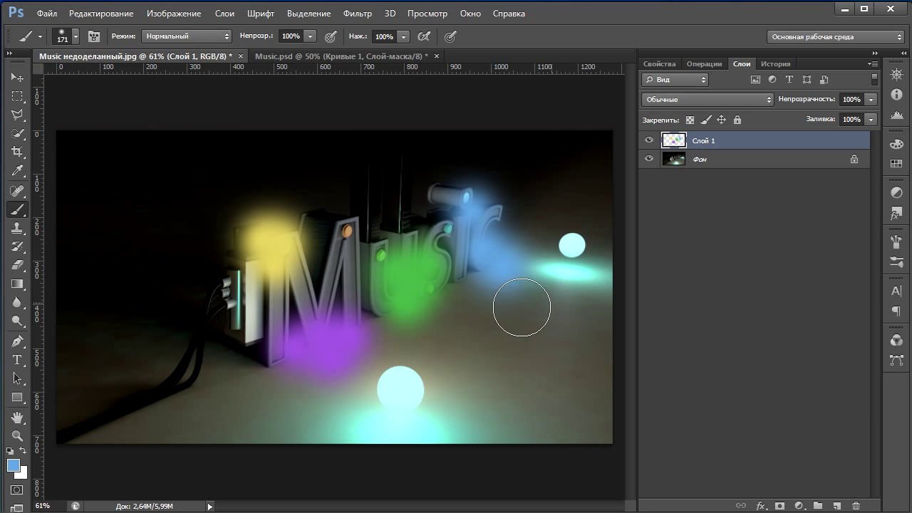
Apply a Gaussian Blur of about 37.4 px radius to the glows on Слой 1.
left_click(355, 15)
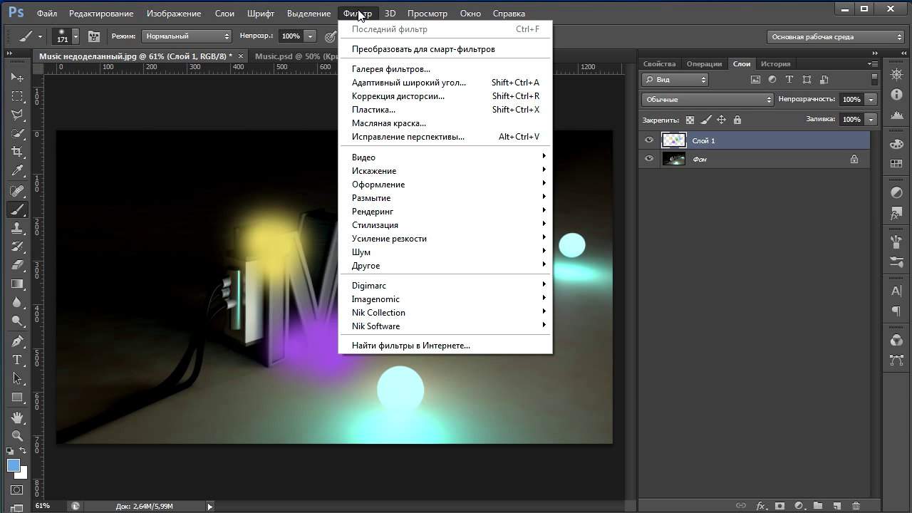
mouse_move(371, 197)
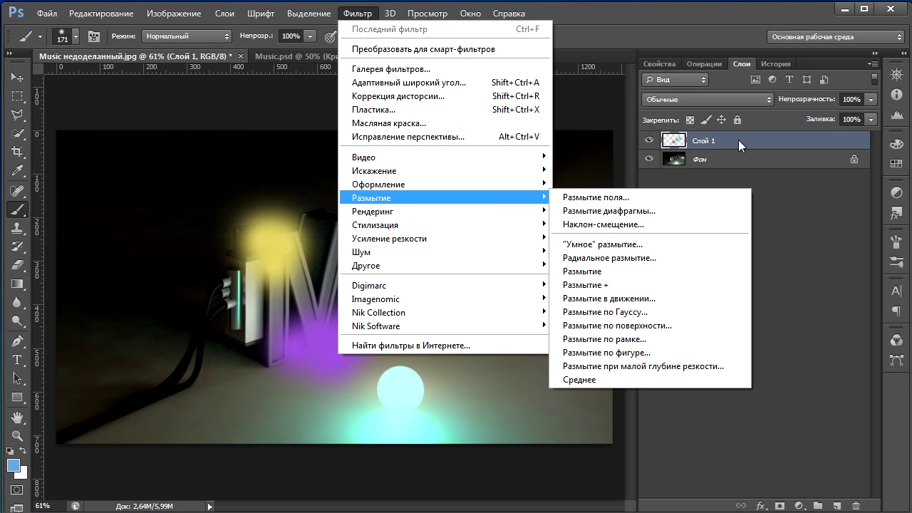
left_click(720, 201)
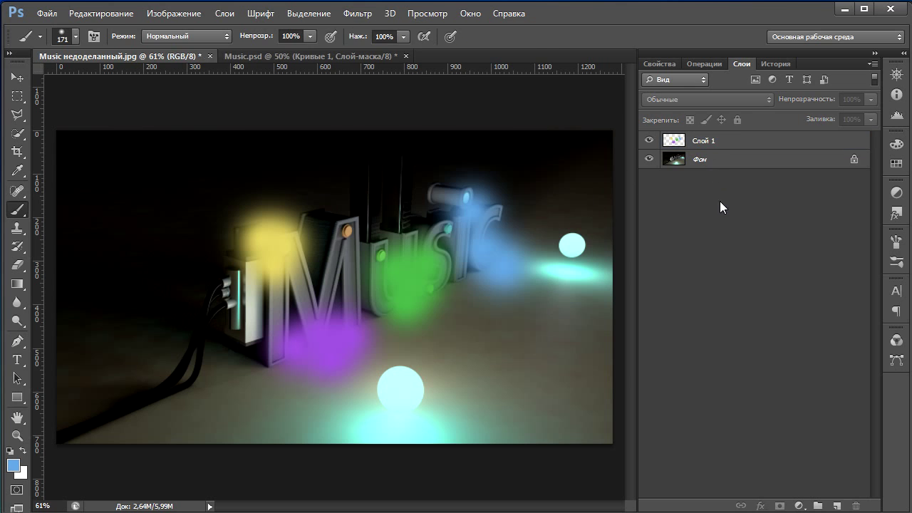
double_click(715, 141)
key("Return")
left_click(358, 14)
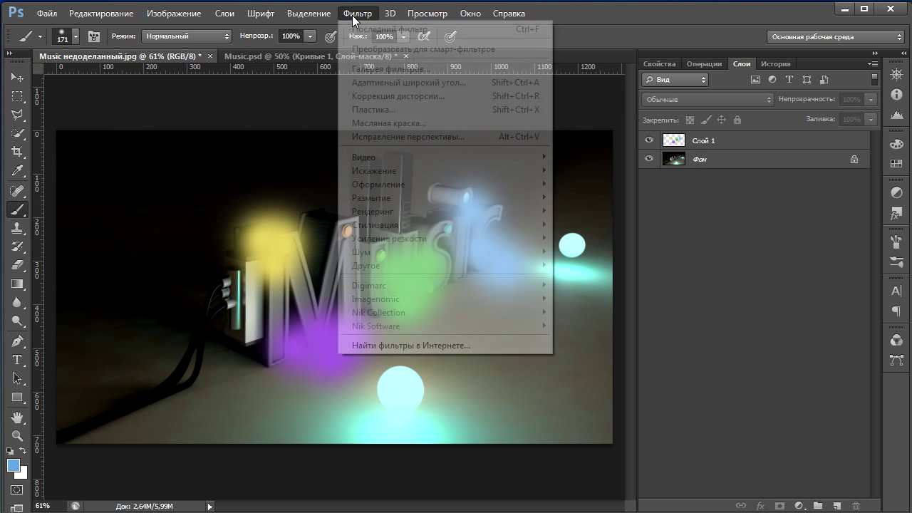
key("Escape")
left_click(358, 14)
mouse_move(399, 197)
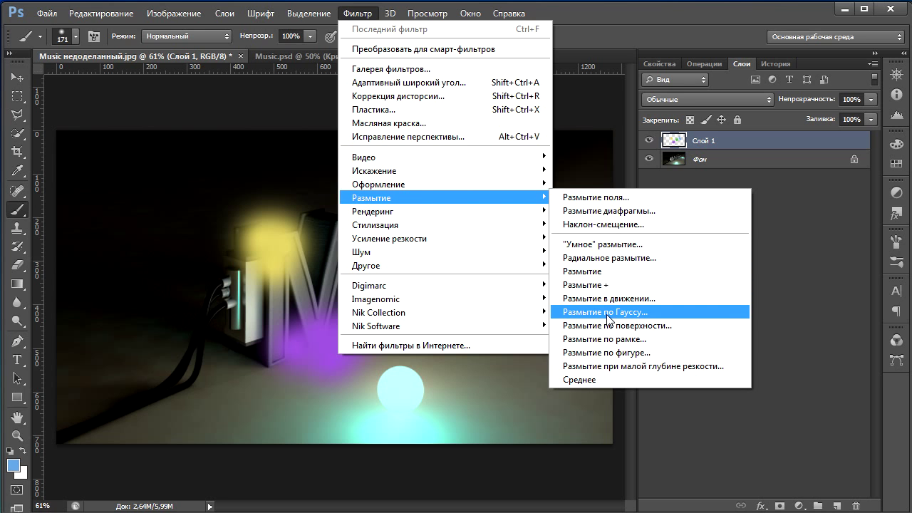
left_click(609, 319)
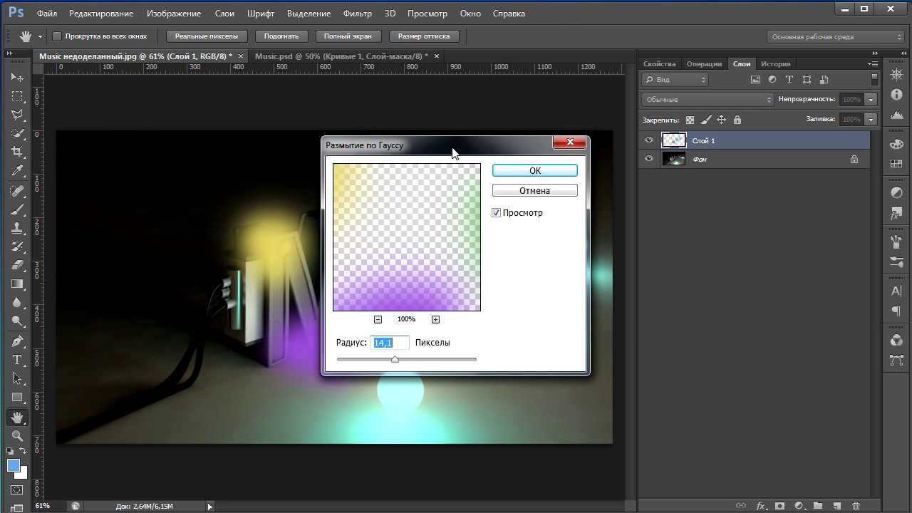
mouse_move(452, 152)
left_mouse_down()
mouse_move(682, 175)
mouse_move(674, 201)
left_mouse_up()
mouse_move(620, 412)
left_mouse_down()
mouse_move(596, 412)
mouse_move(628, 412)
left_mouse_up()
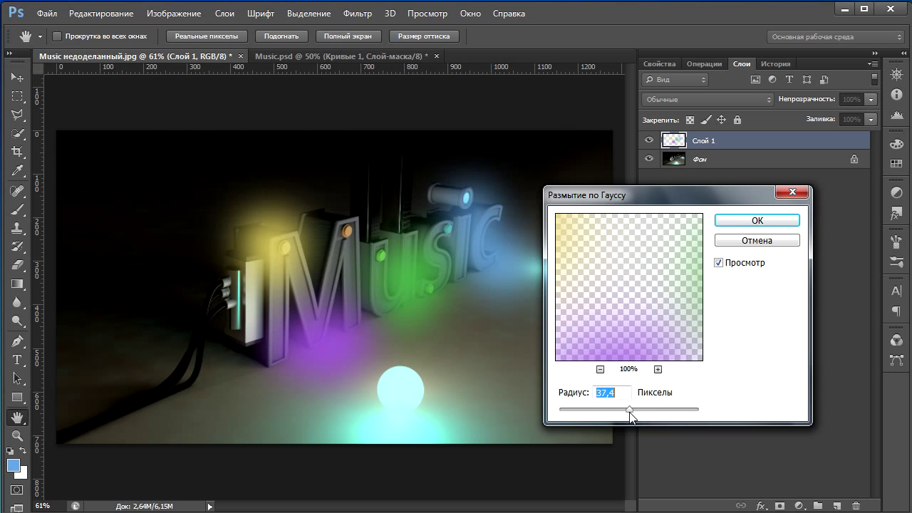
left_click(734, 221)
key("b")
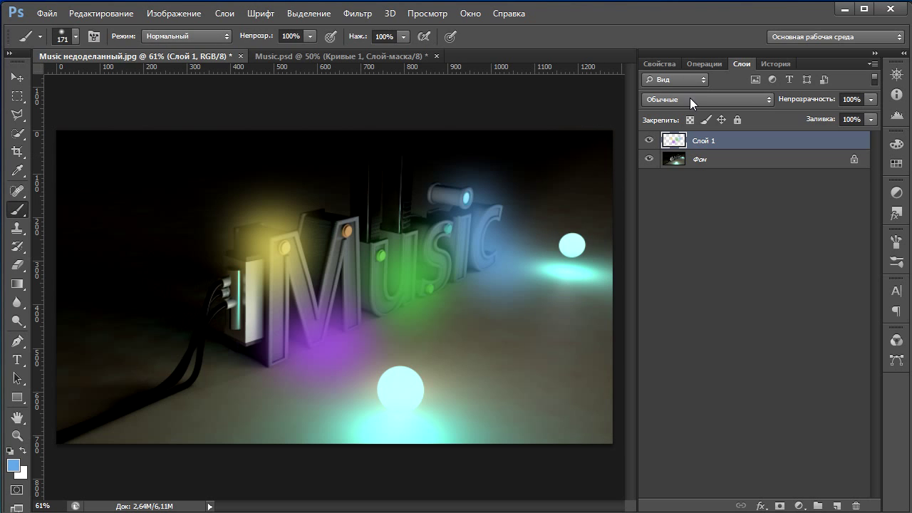
Switch Слой 1's blend mode to Перекрытие (Overlay).
left_click(689, 97)
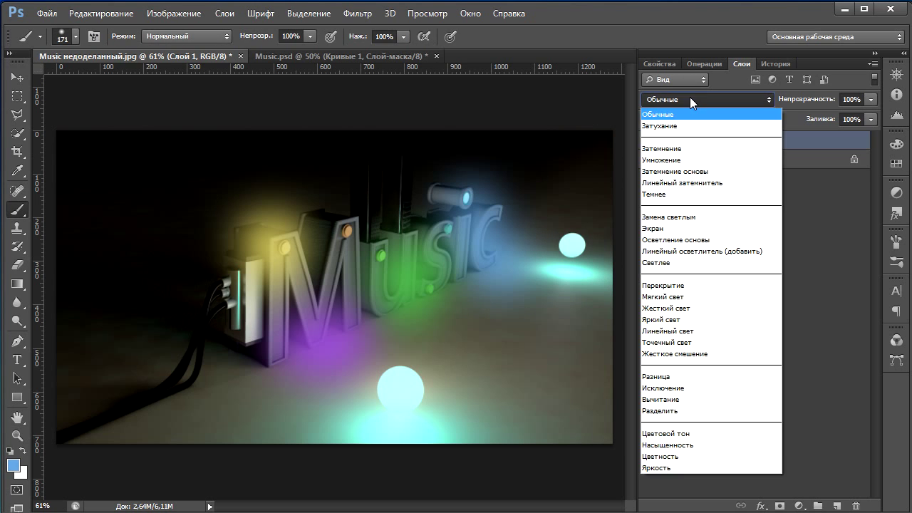
left_click(690, 97)
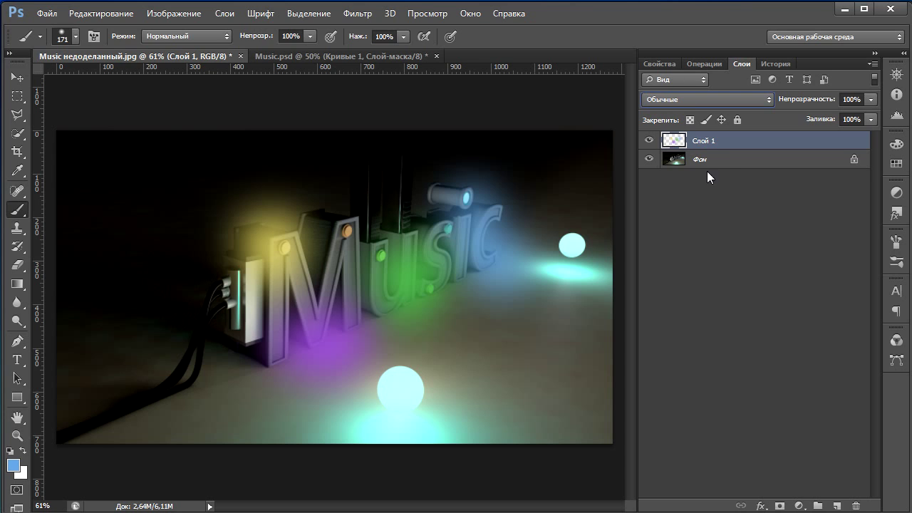
left_click(681, 98)
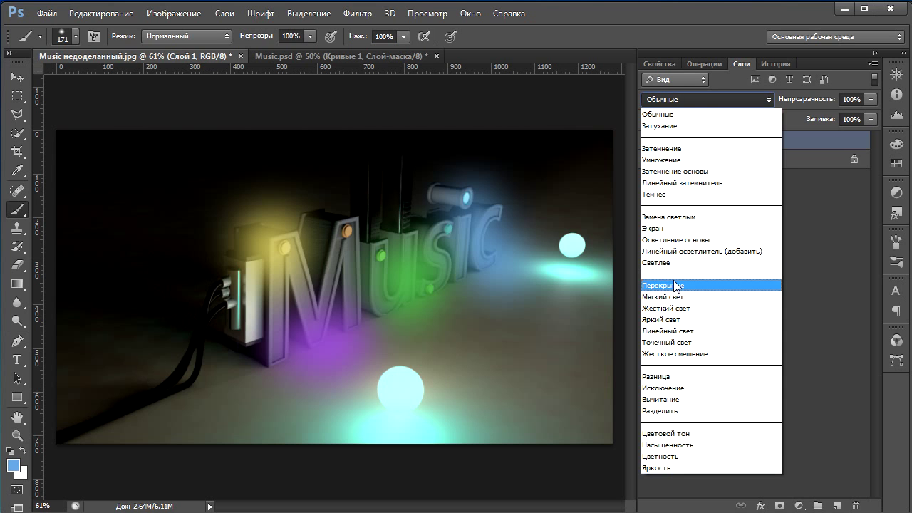
left_click(777, 285)
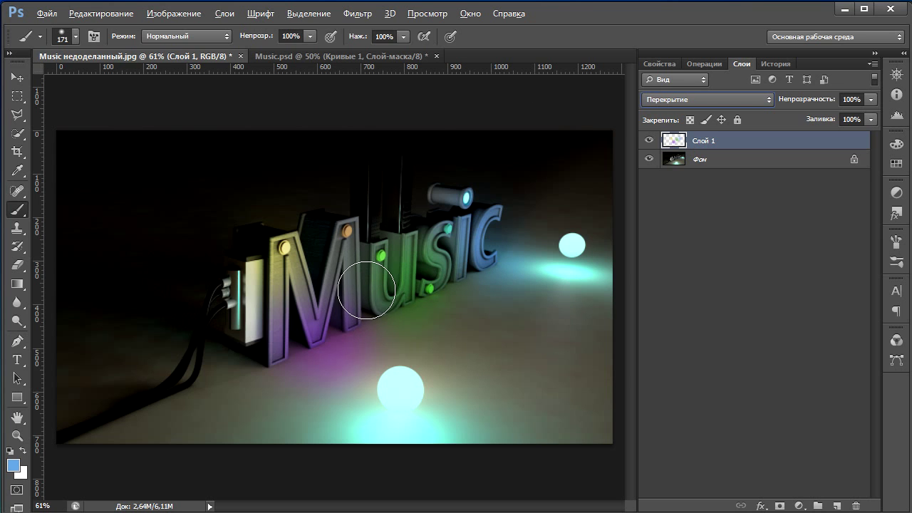
Try Color Dodge, Linear Dodge and neighbouring blend modes on Слой 1, settling on Overlay.
key("shift+alt+d")
key("shift+alt+w")
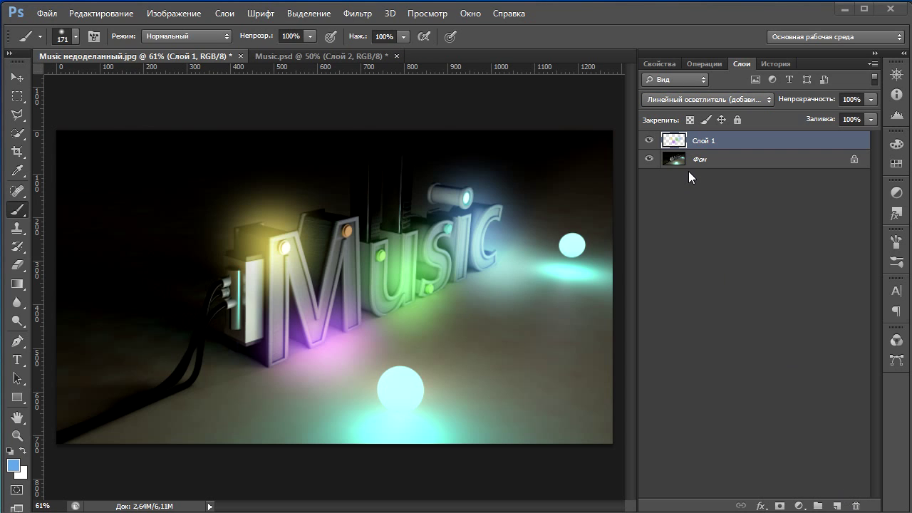
left_click(691, 99)
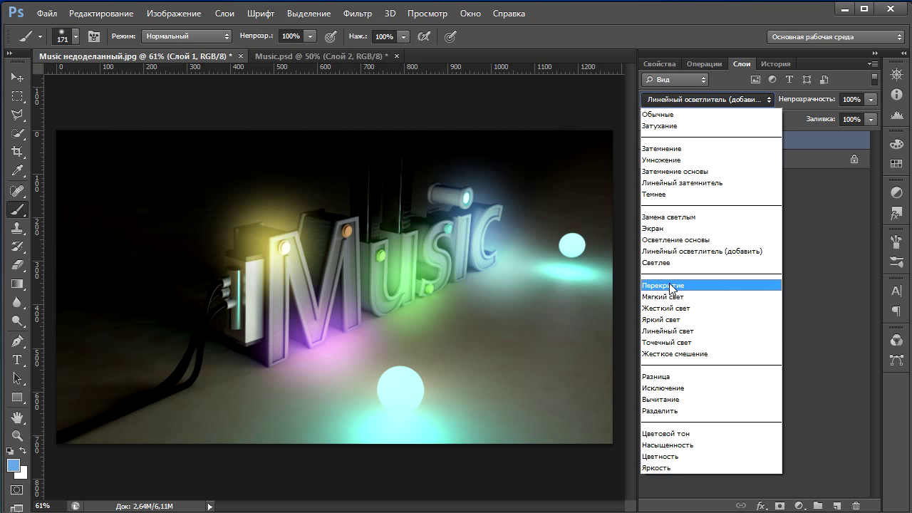
left_click(672, 286)
key("Up")
key("Up")
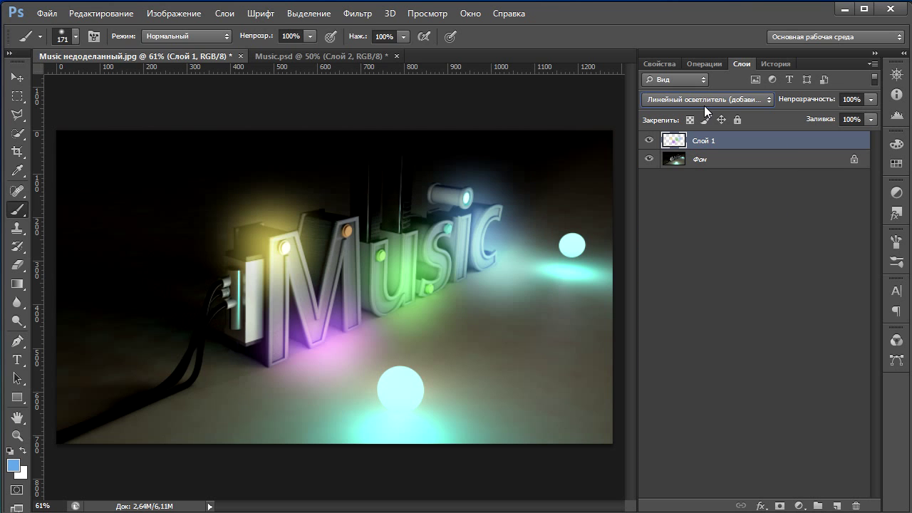
key("Up")
key("Up")
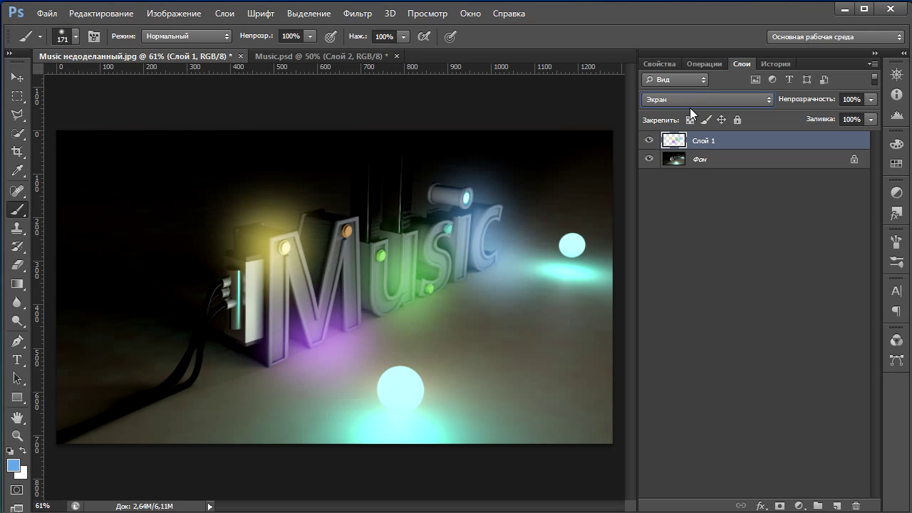
key("Up")
key("Up")
key("Up")
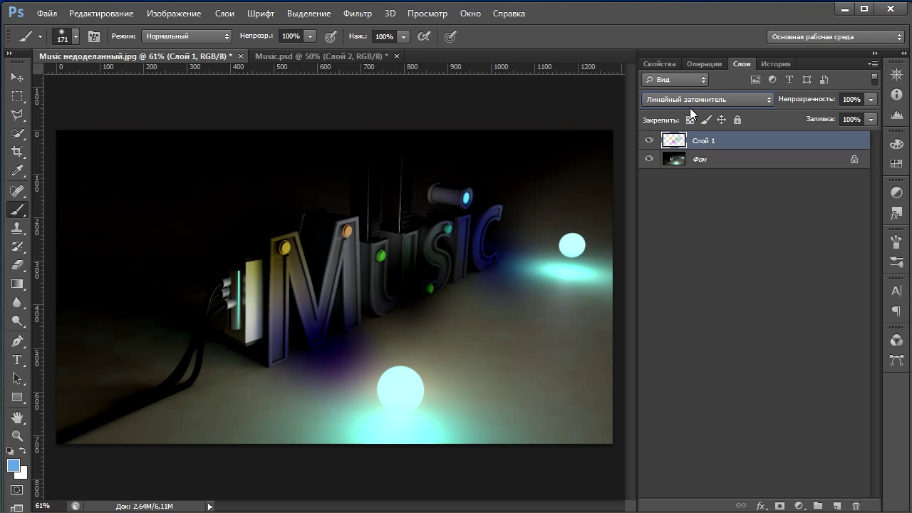
key("Up")
left_click(693, 99)
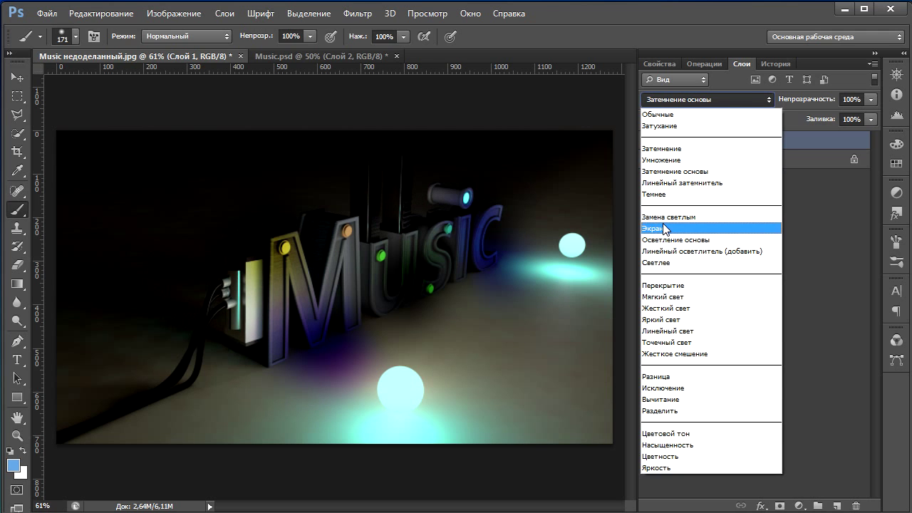
left_click(662, 285)
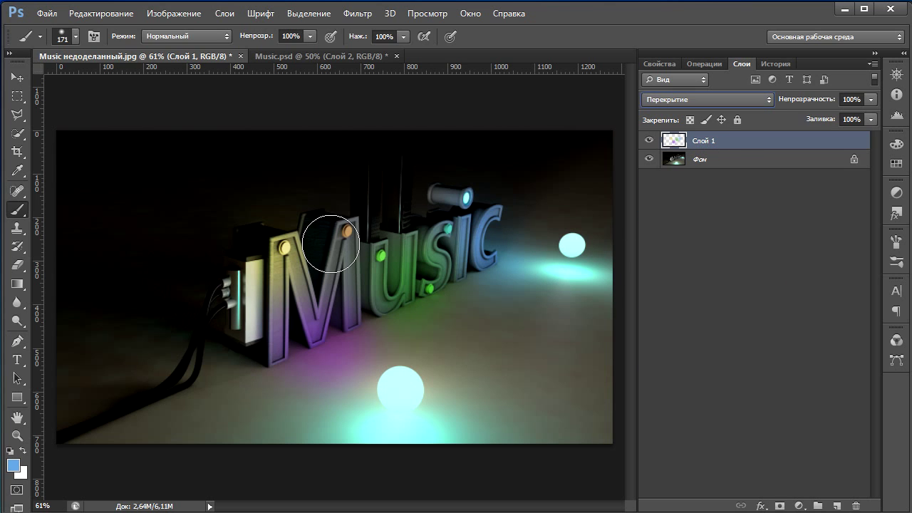
Paint green over the 'usic' letters and cycle Слой 1 back to Normal blending.
left_click_drag(403, 288, 465, 270)
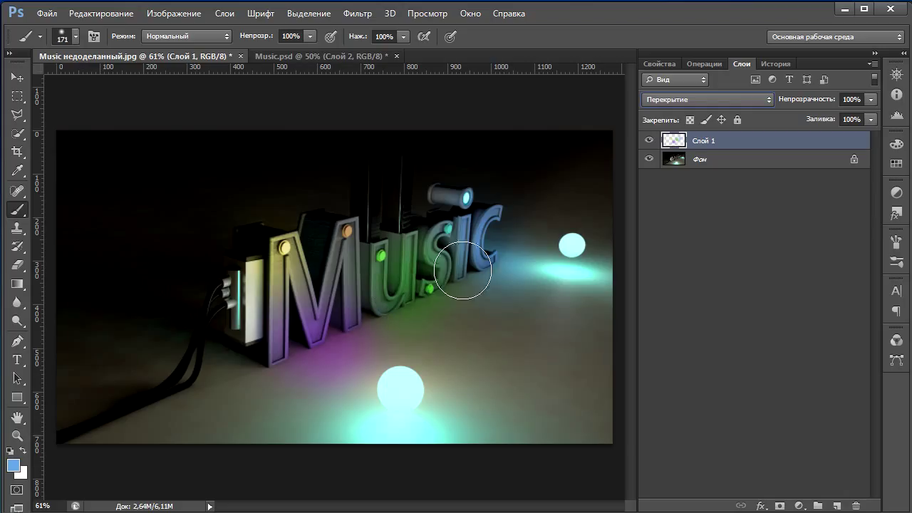
left_click(716, 270)
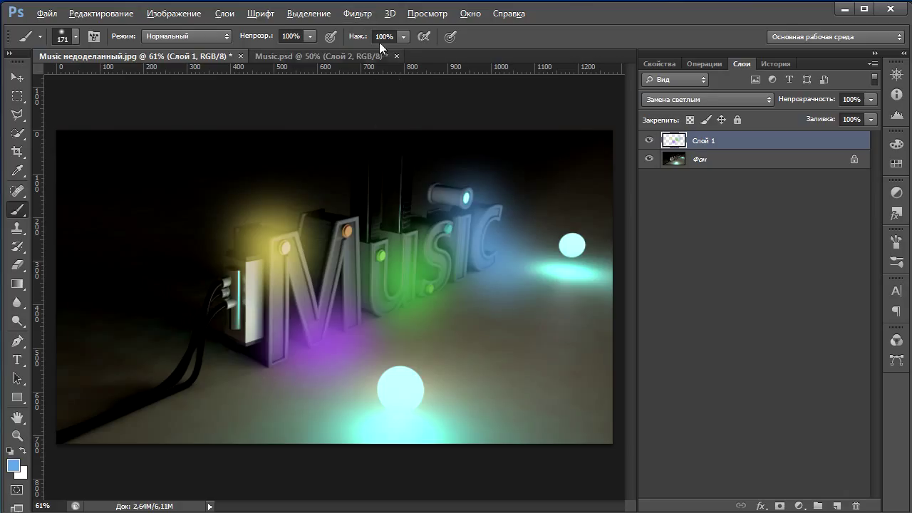
key("Down")
key("Down")
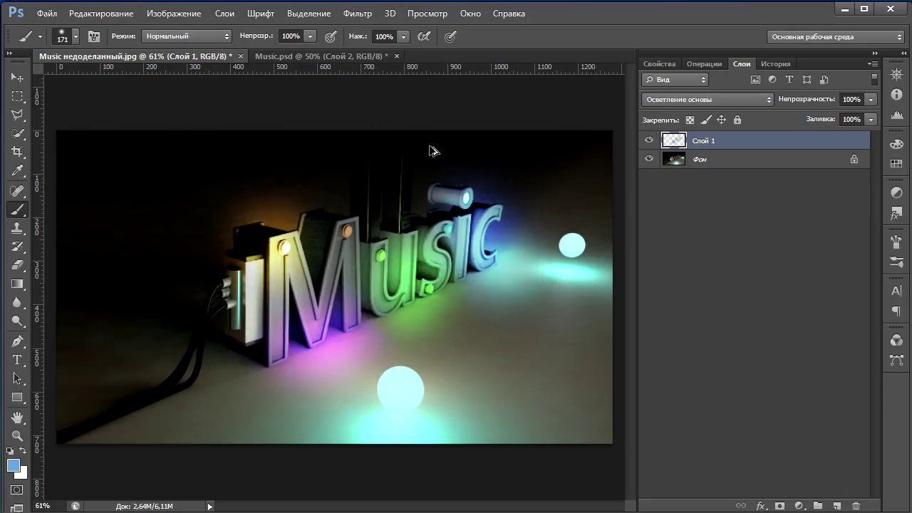
key("Down")
key("Down")
key("Down")
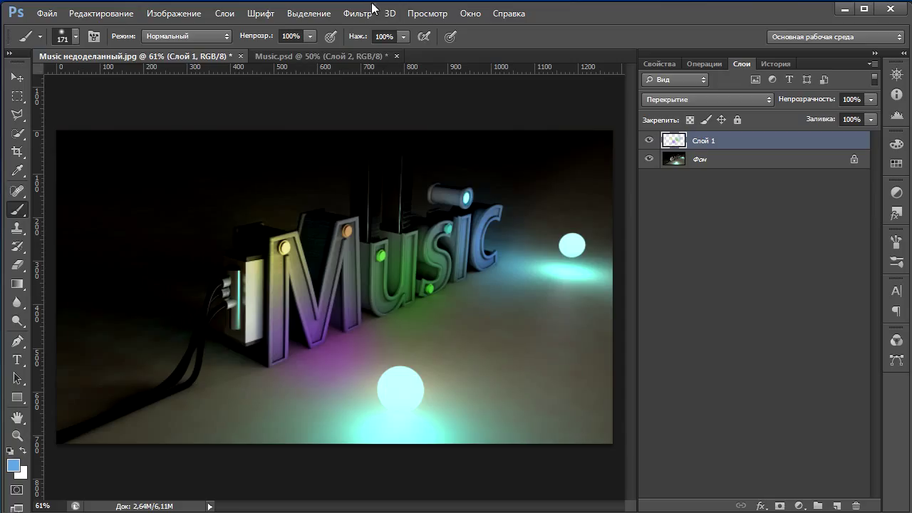
key("alt")
key("Up")
key("Up")
key("Up")
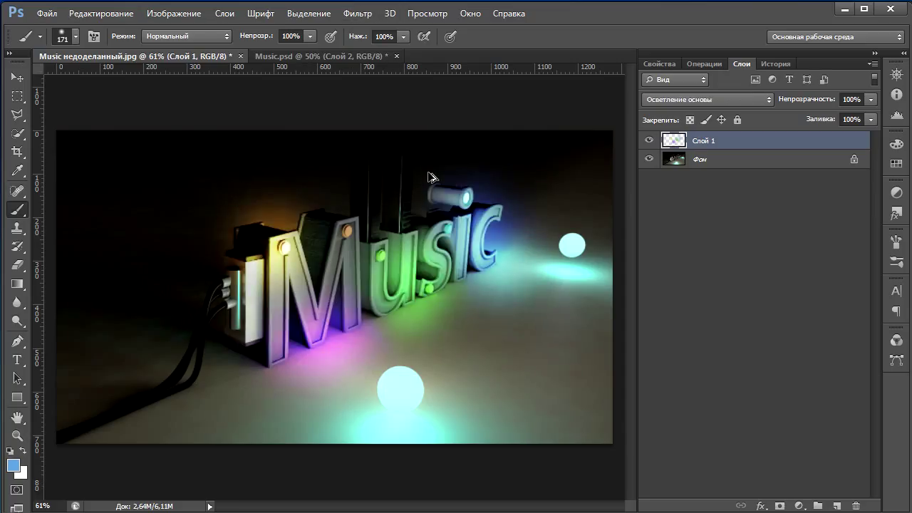
key("Down")
key("Down")
key("Down")
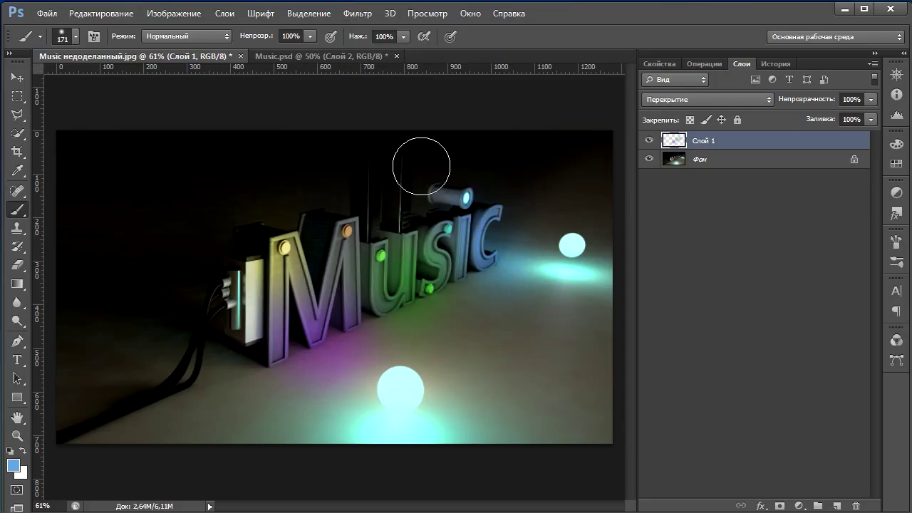
key("Up")
key("Home")
key("ctrl+z")
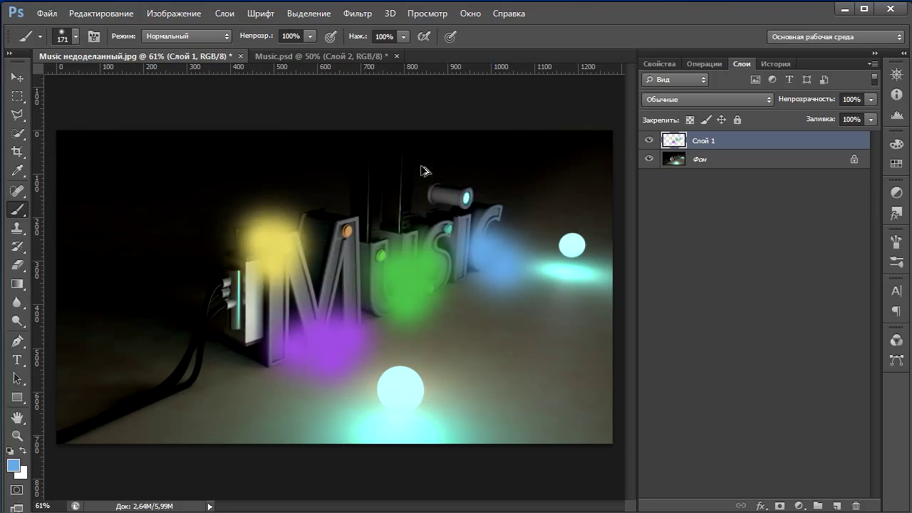
Paint blue glow above 'sic' and apply a Gaussian Blur of about 7.8 px.
left_click(484, 214)
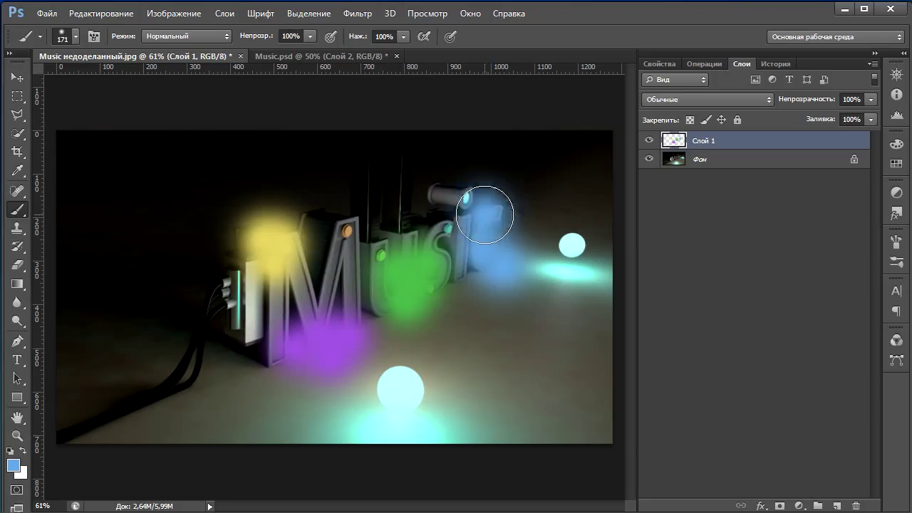
mouse_move(485, 213)
left_mouse_down()
mouse_move(499, 228)
mouse_move(456, 193)
left_mouse_up()
left_click(357, 12)
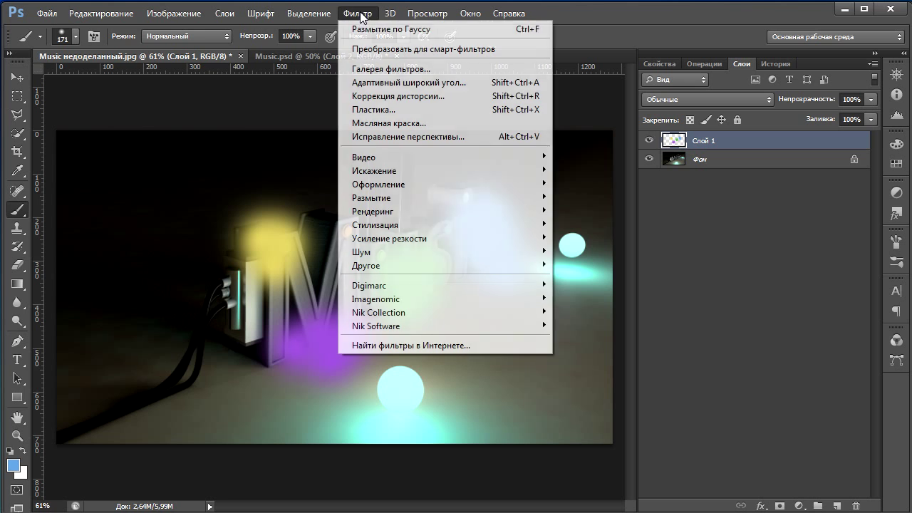
mouse_move(442, 198)
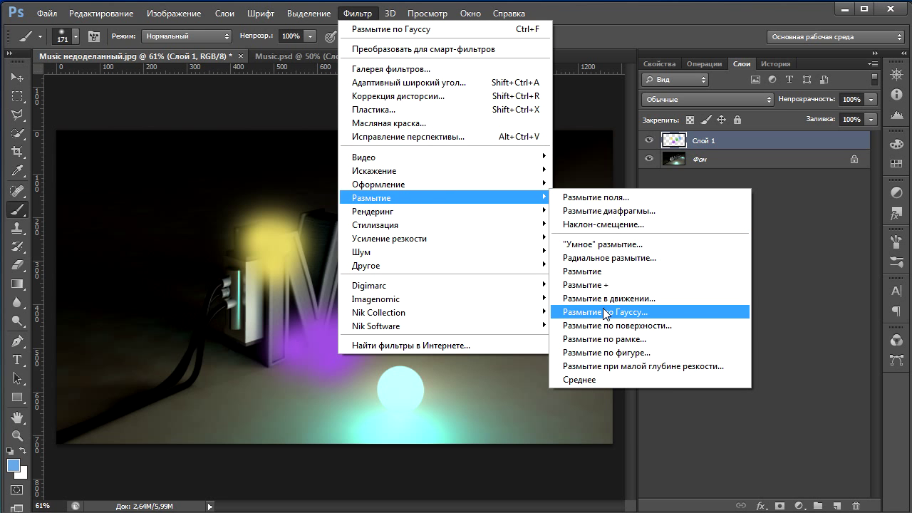
left_click(605, 312)
left_click(610, 412)
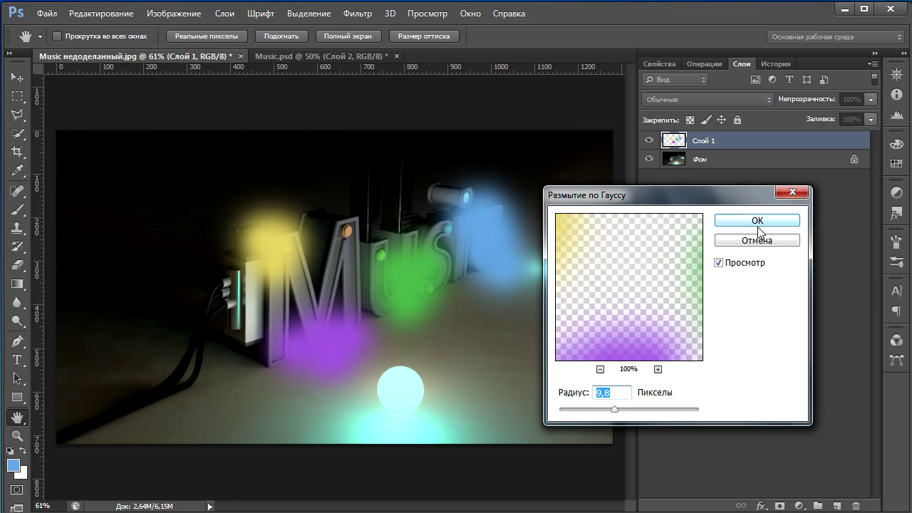
left_click(752, 222)
Try Screen blending, then set Слой 1 to Overlay and reselect it with the Move tool.
left_click(693, 100)
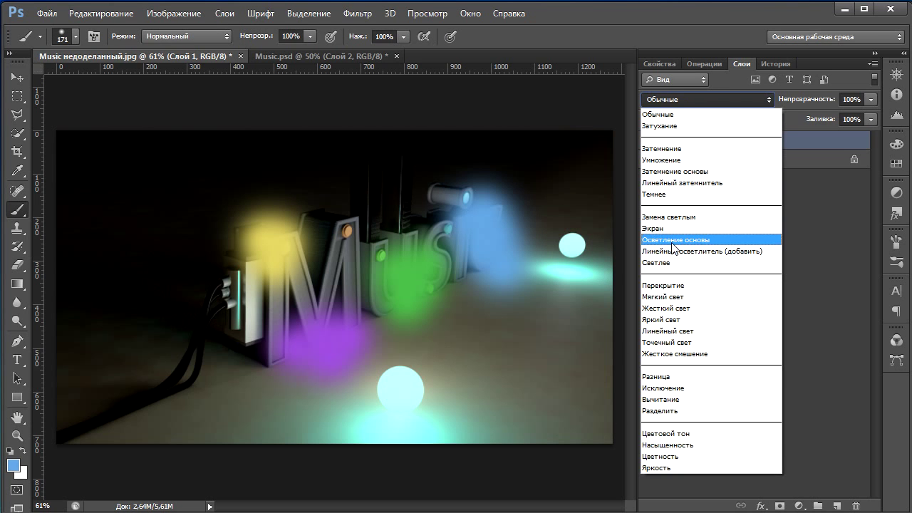
left_click(666, 225)
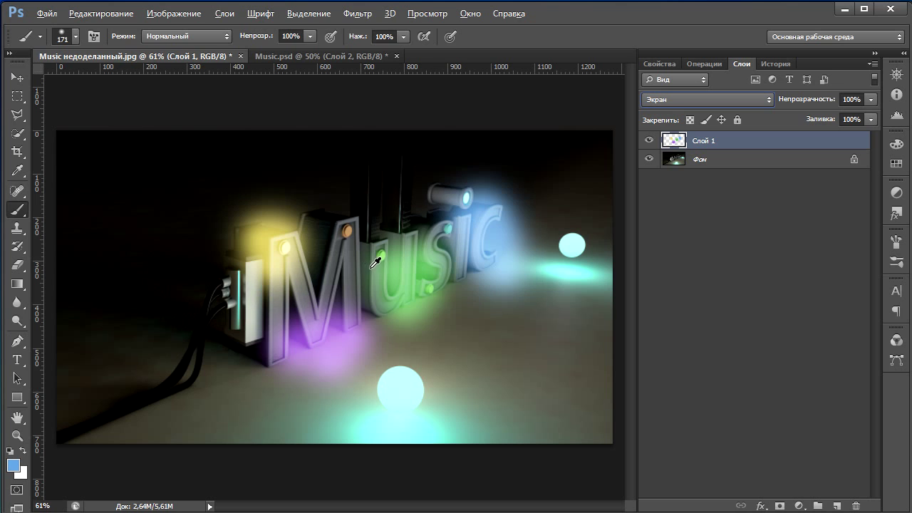
left_click(684, 100)
left_click(672, 263)
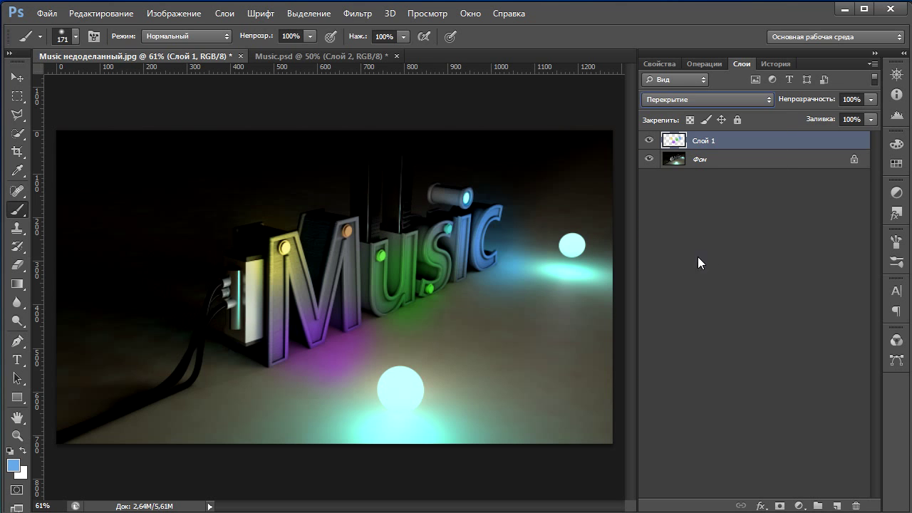
left_click(706, 233)
left_click(17, 77)
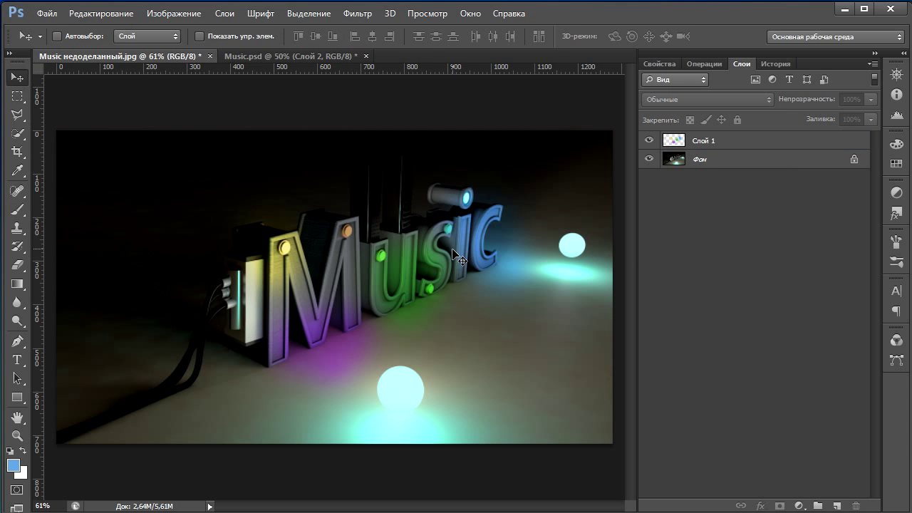
left_click(728, 147)
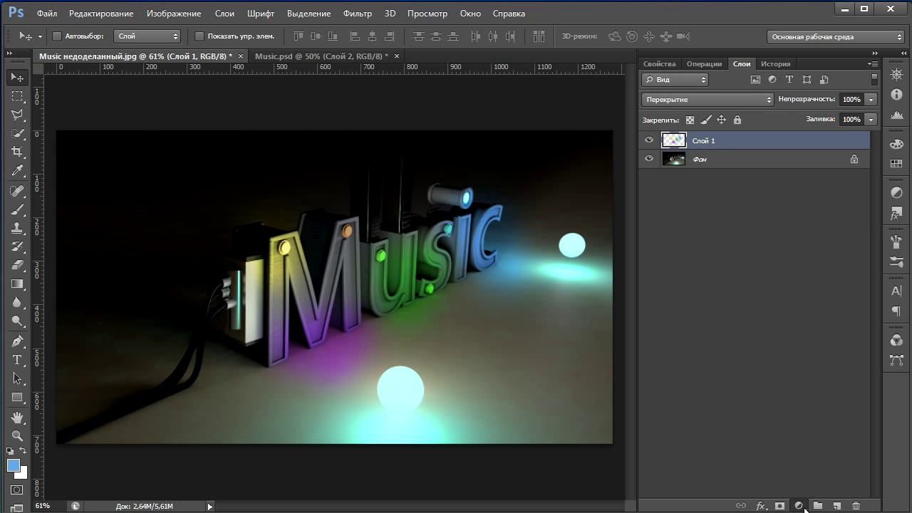
Add a Curves adjustment layer shaped into an S-curve, mapping input 162 to 202.
left_click(798, 506)
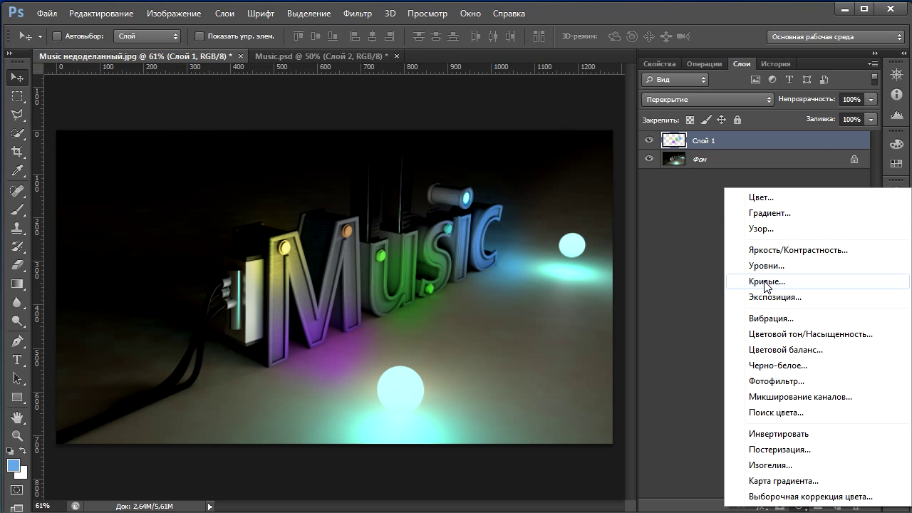
left_click(766, 282)
mouse_move(772, 232)
left_mouse_down()
mouse_move(773, 242)
mouse_move(814, 176)
mouse_move(799, 163)
mouse_move(810, 175)
left_mouse_up()
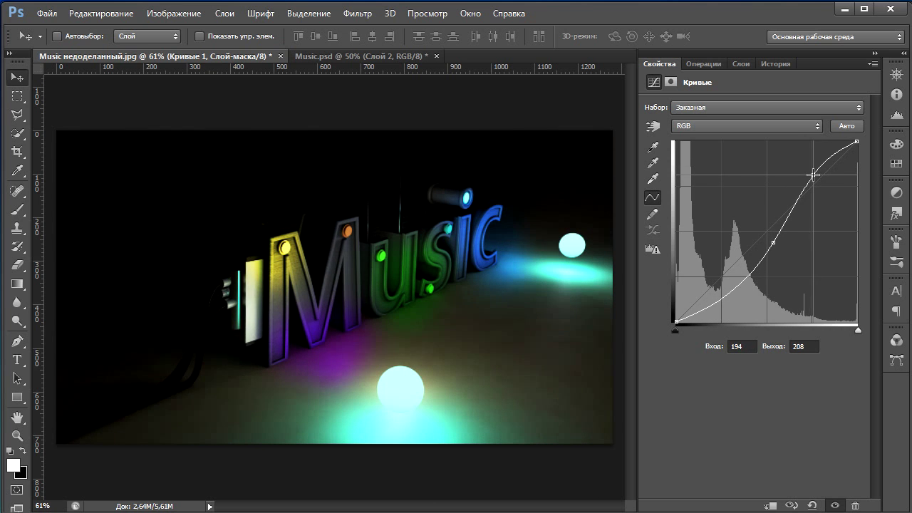
left_click_drag(772, 244, 719, 301)
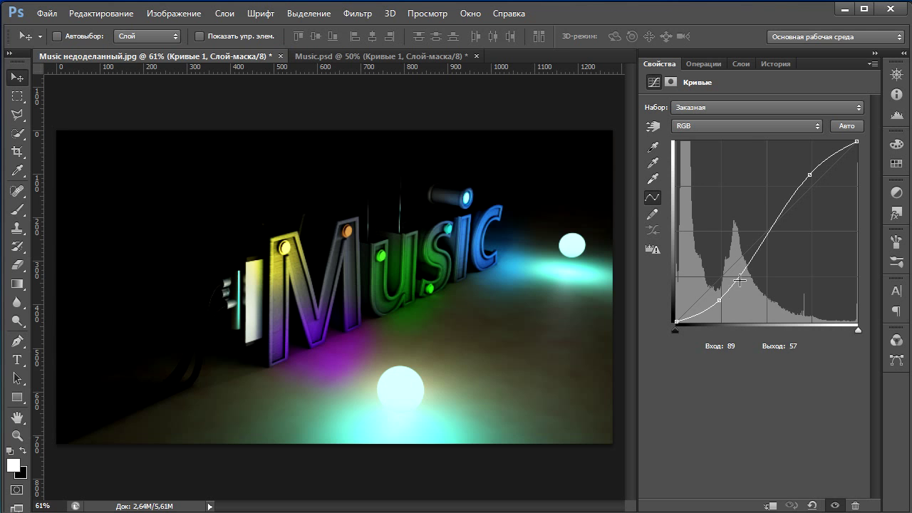
left_click_drag(719, 301, 759, 261)
left_click_drag(810, 175, 805, 167)
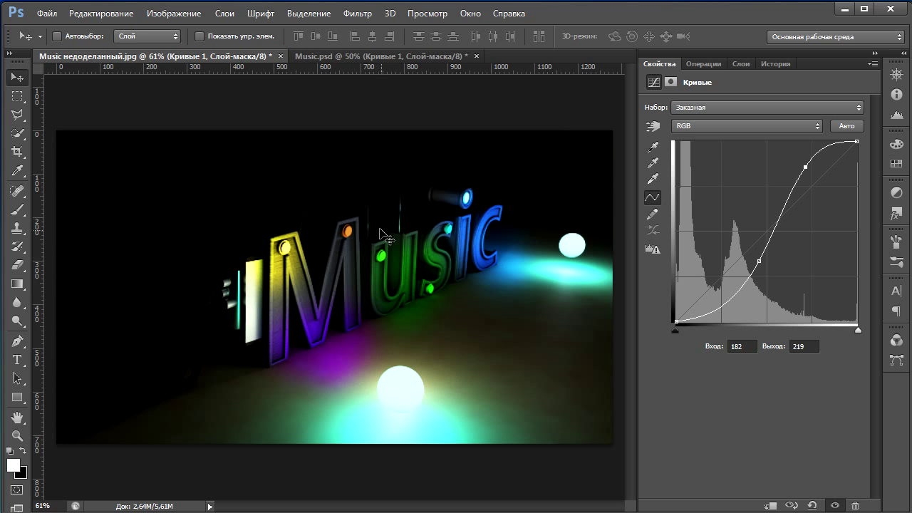
left_click_drag(760, 258, 761, 255)
mouse_move(805, 167)
left_mouse_down()
mouse_move(813, 168)
mouse_move(767, 165)
left_mouse_up()
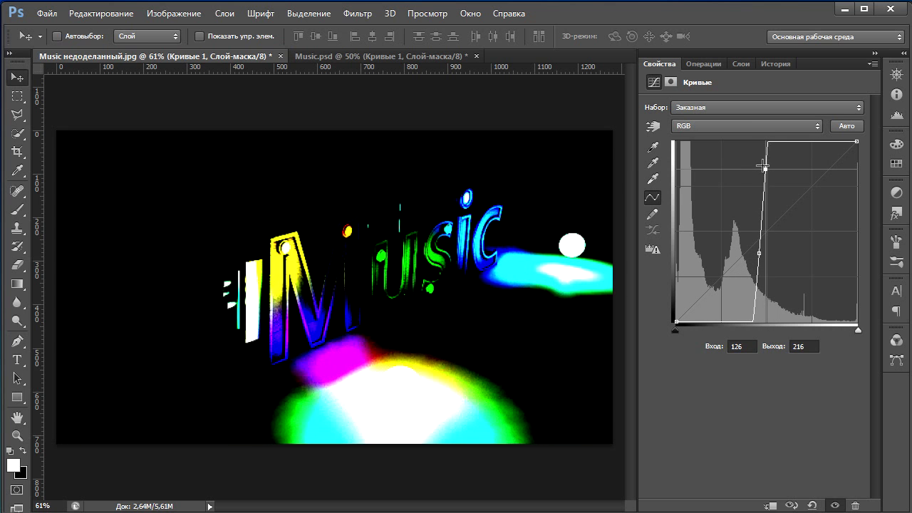
left_click_drag(767, 166, 790, 179)
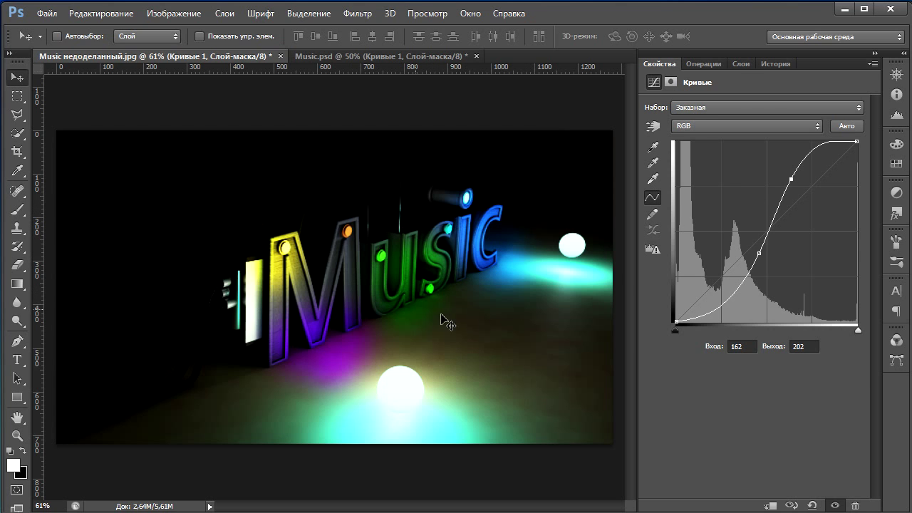
On Слой 1, paint blue glow over the c and i, undoing the trial floor strokes.
left_click(741, 63)
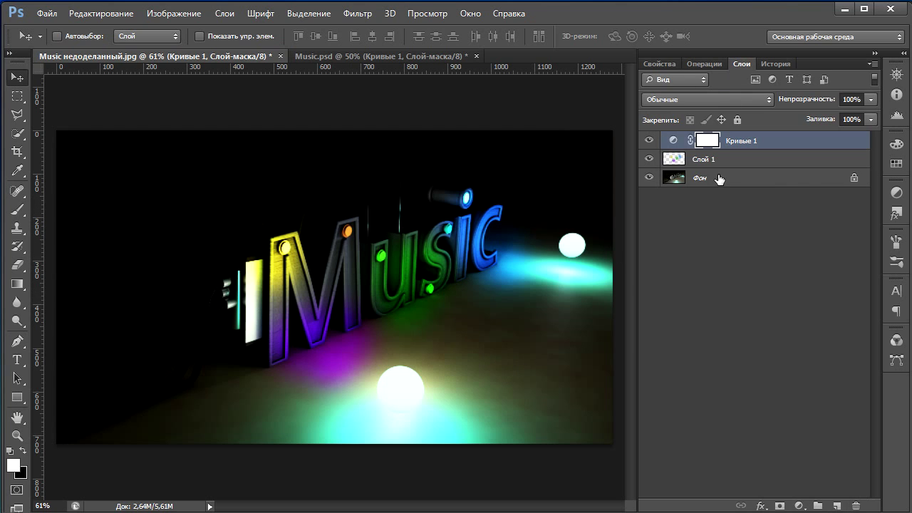
left_click(723, 160)
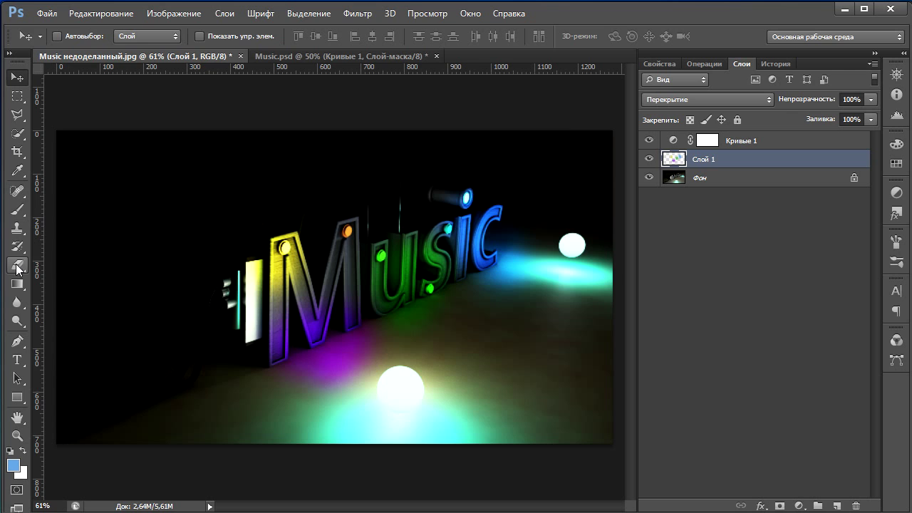
left_click(23, 210)
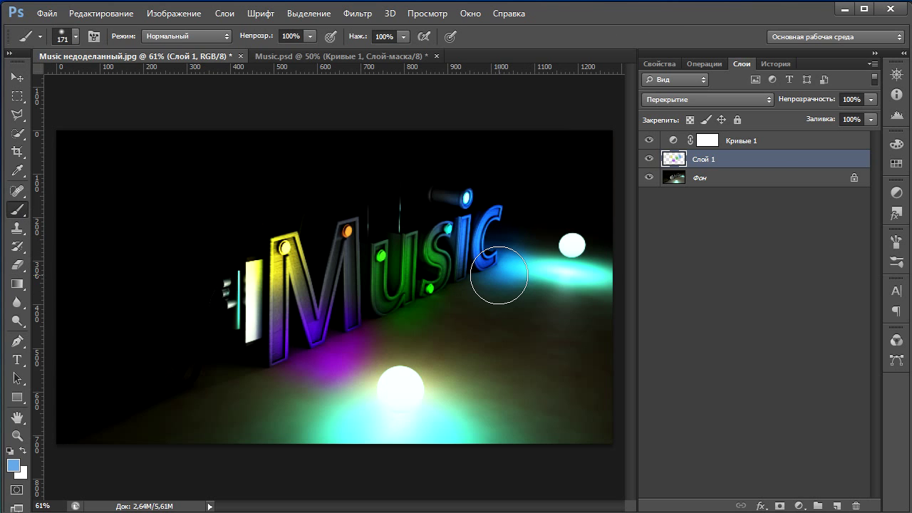
left_click_drag(499, 275, 466, 260)
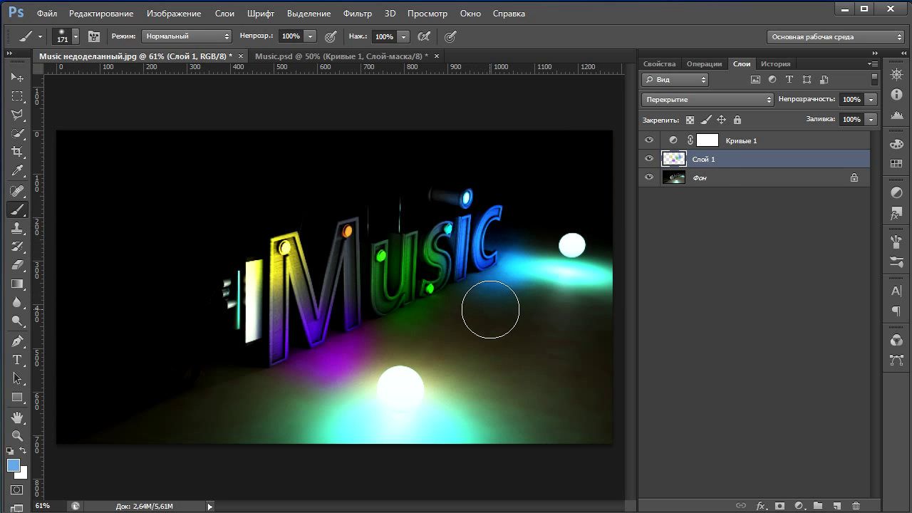
left_click_drag(489, 309, 531, 303)
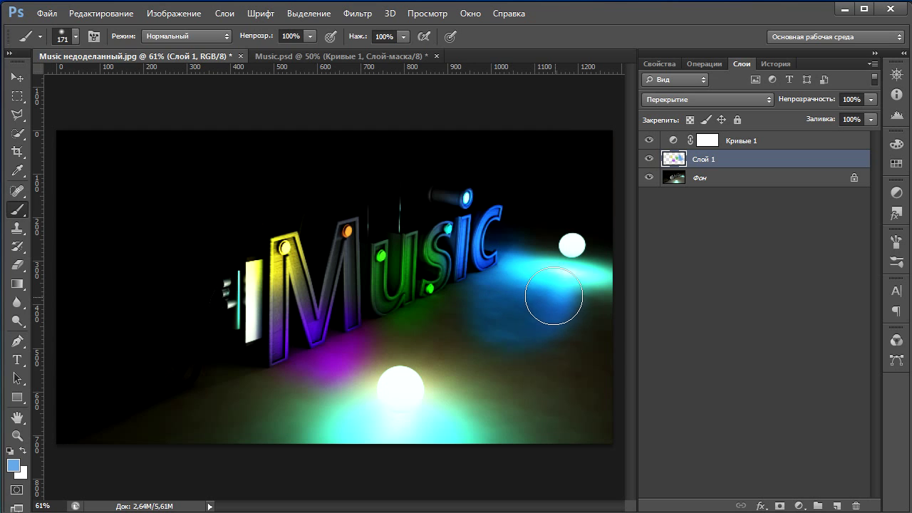
key("ctrl+z")
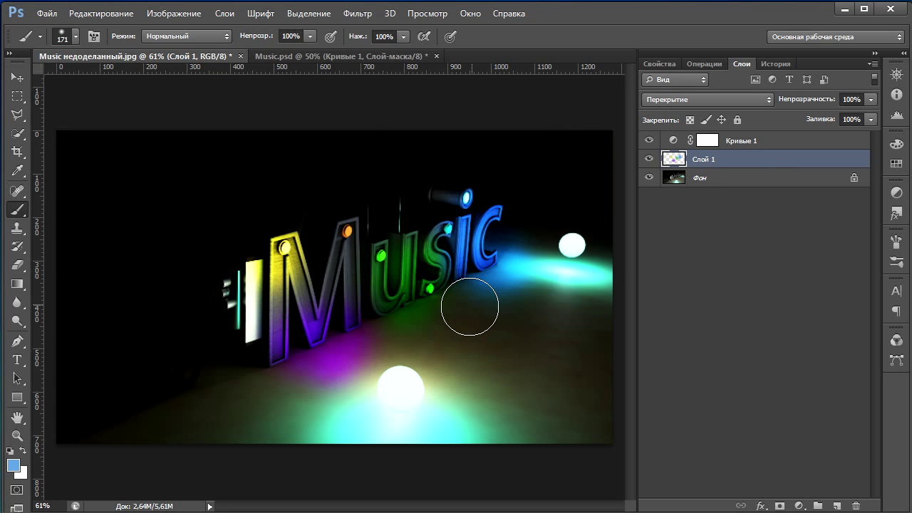
left_click_drag(470, 306, 334, 356)
key("ctrl+z")
mouse_move(470, 321)
left_mouse_down()
mouse_move(539, 319)
mouse_move(491, 362)
mouse_move(619, 359)
left_mouse_up()
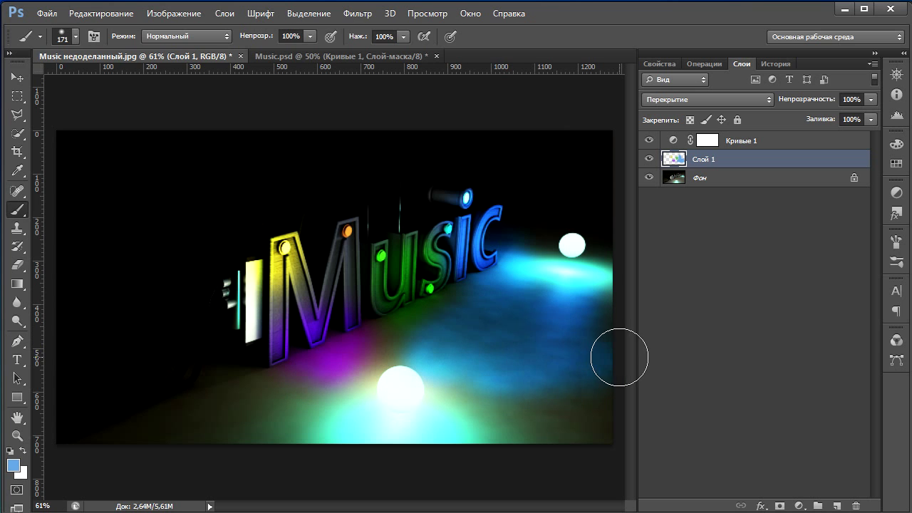
key("ctrl+z")
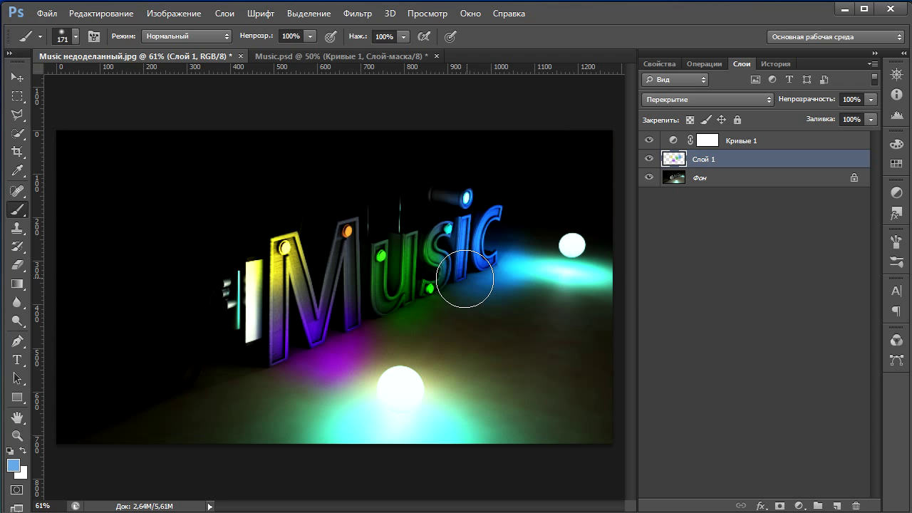
Pick a green paint colour and paint a green glow over the u and s.
left_click(13, 465)
left_click_drag(461, 278, 461, 303)
left_click(384, 207)
left_click(378, 211)
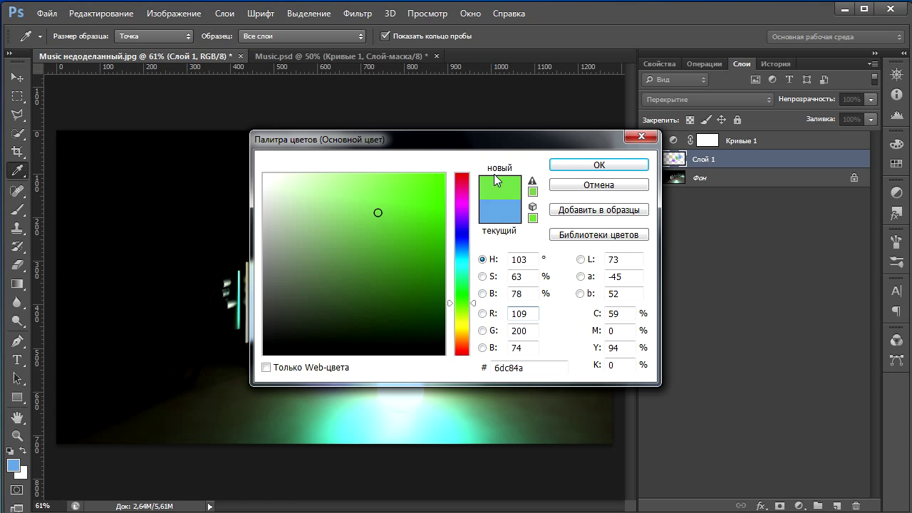
left_click(599, 164)
left_click_drag(421, 297, 467, 275)
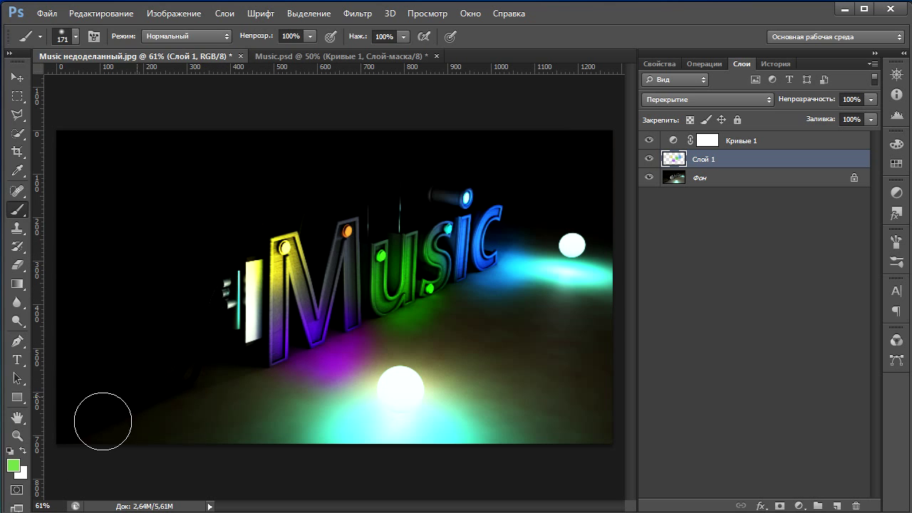
Try yellow and warm orange-yellow, then set the paint colour to blue 4b60cf (RGB 75, 96, 207).
left_click(13, 465)
left_click_drag(458, 290, 459, 324)
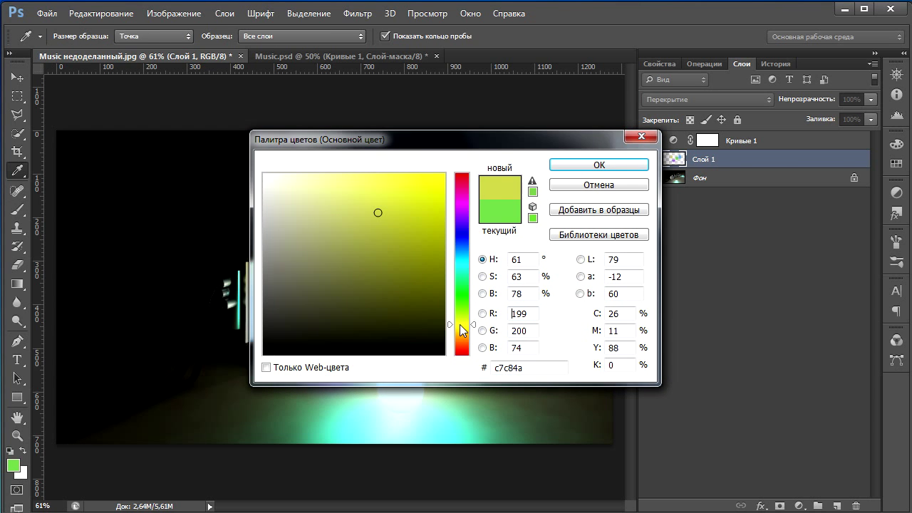
left_click_drag(376, 206, 379, 207)
left_click(553, 167)
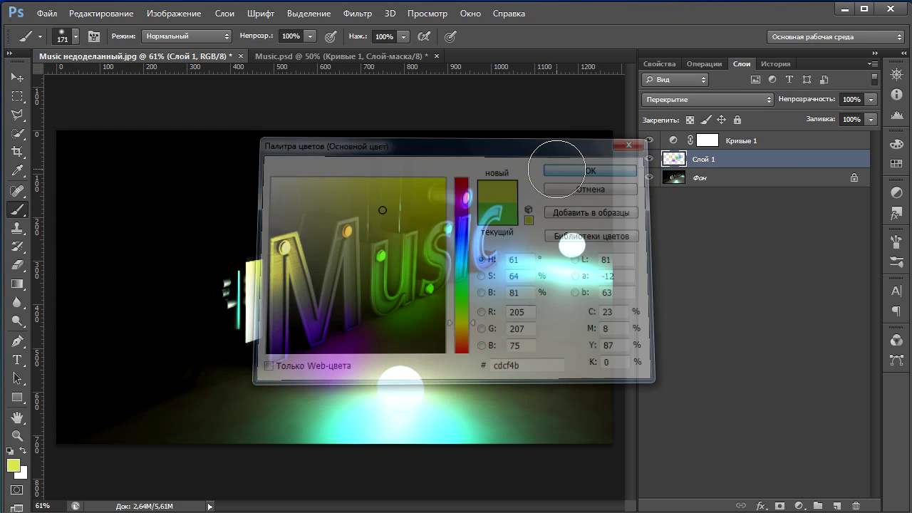
left_click(13, 465)
left_click_drag(462, 325, 462, 330)
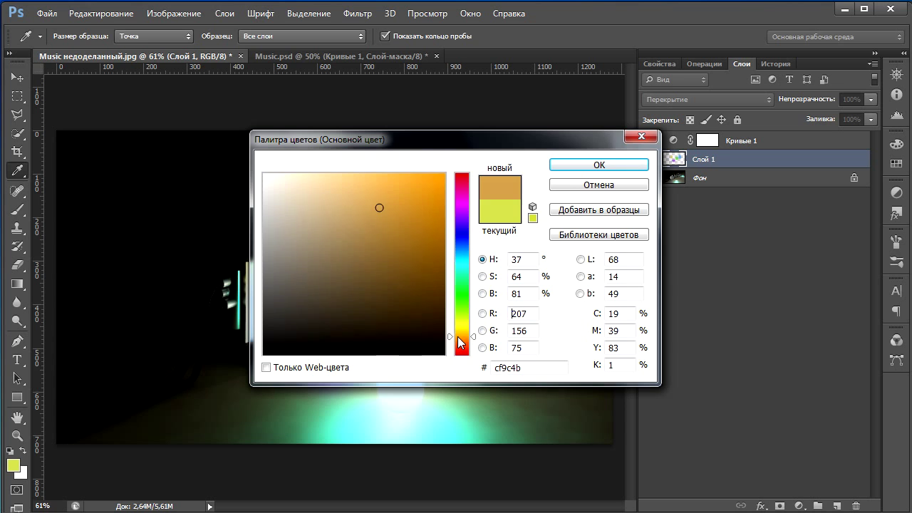
left_click(597, 165)
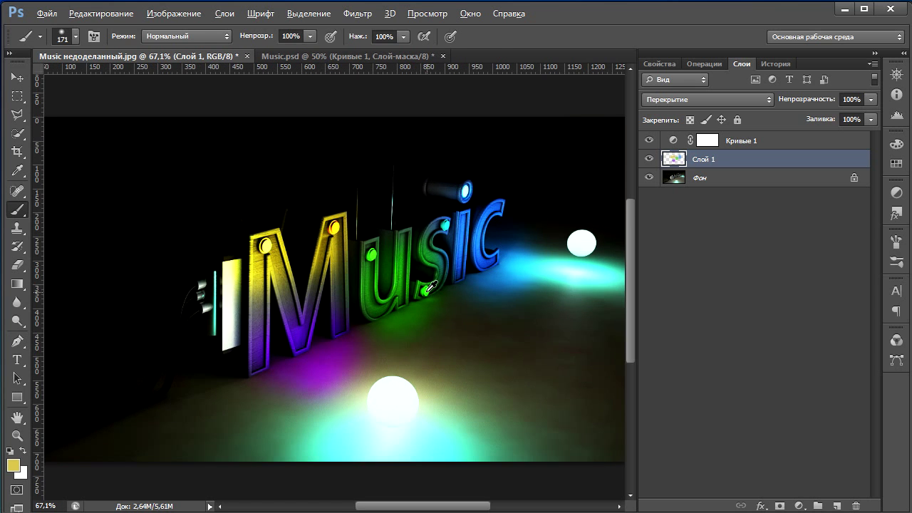
key("alt")
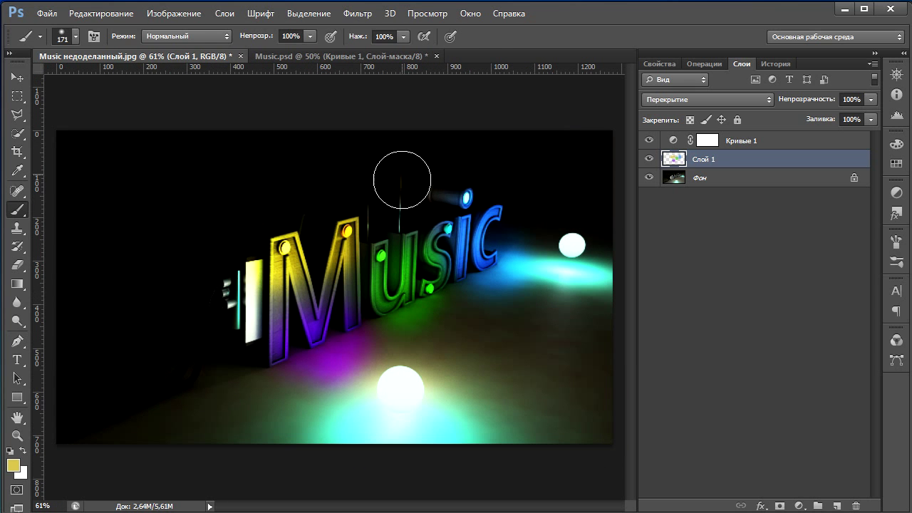
left_click(13, 465)
left_click_drag(459, 330, 461, 239)
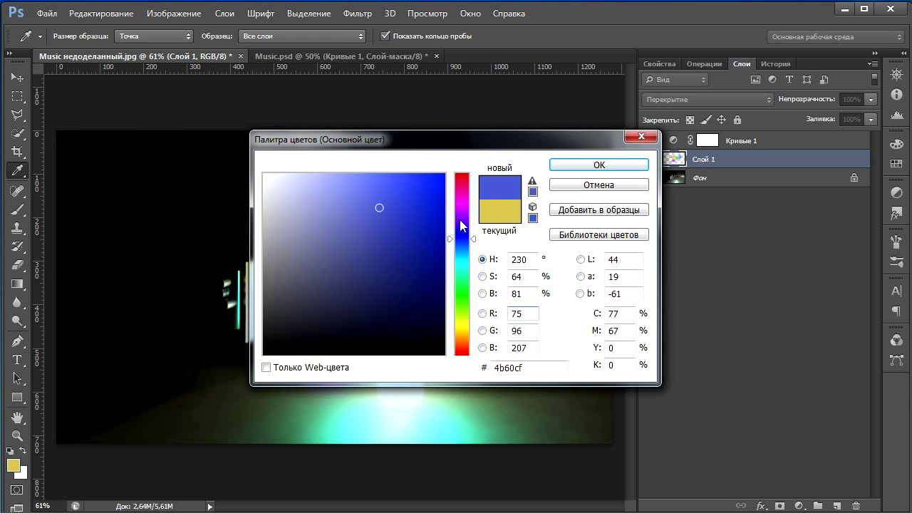
left_click(568, 168)
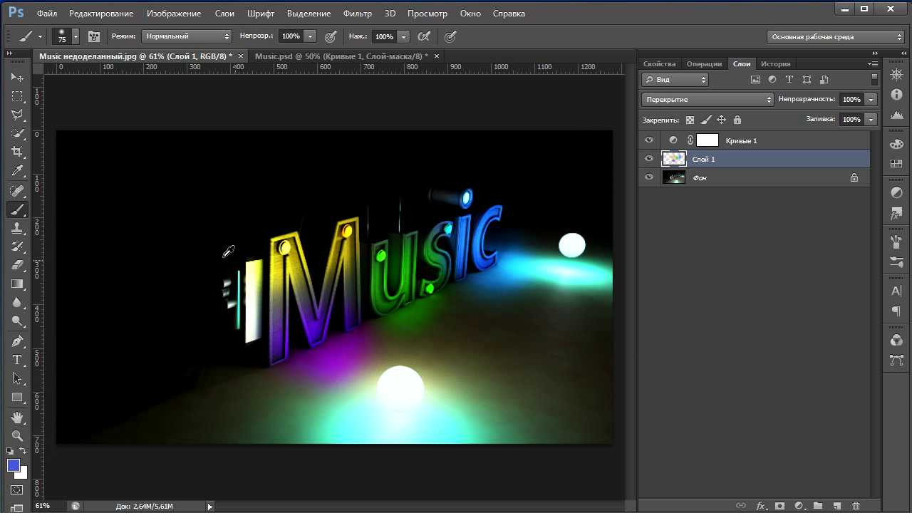
Paint a thin blue light streak vertically above the 'u'.
scroll(228, 251, "up", 3, "alt")
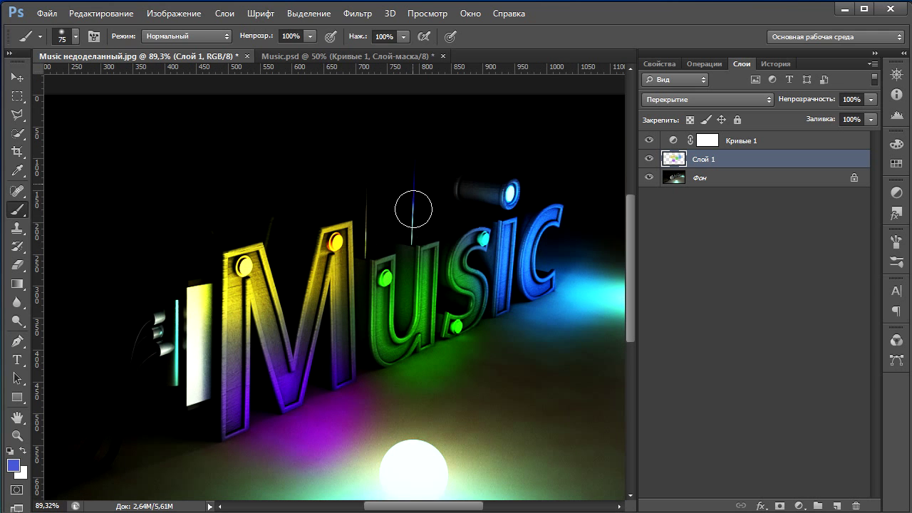
left_click_drag(363, 158, 360, 243)
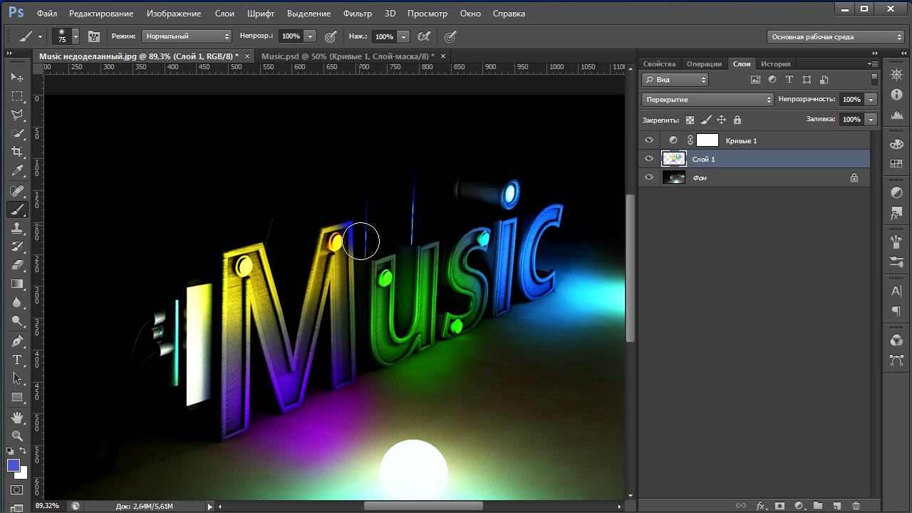
scroll(361, 243, "down", 2, "alt")
scroll(368, 268, "down", 1, "alt")
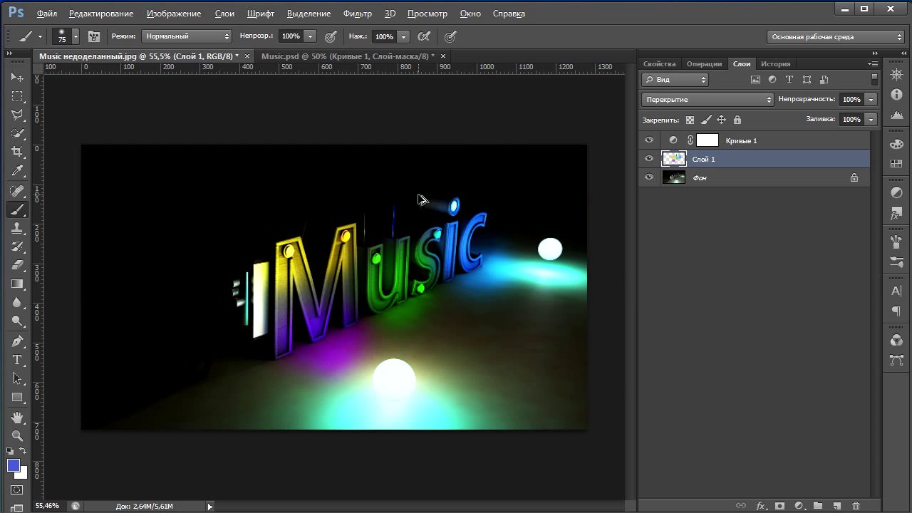
Switch the paint colour to white and paint over the white bar left of the 'M'.
left_click(23, 472)
left_click(627, 164)
left_click(23, 449)
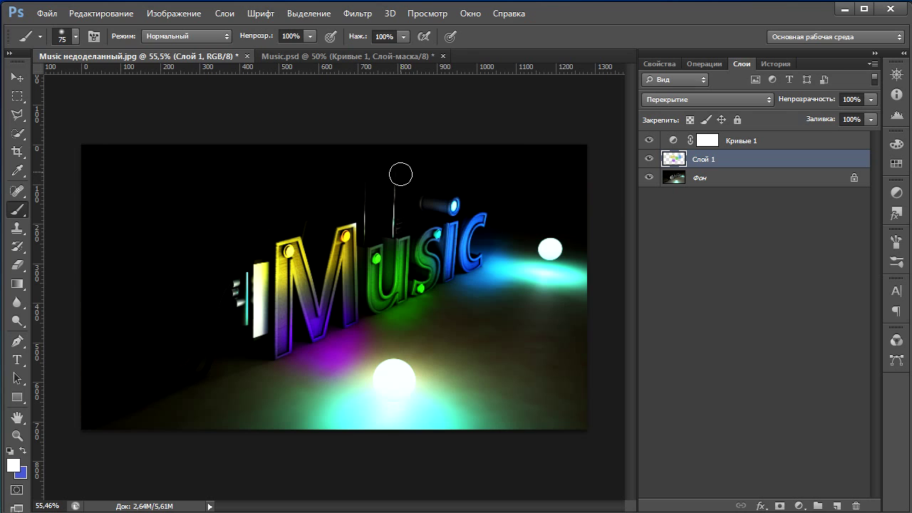
left_click_drag(299, 263, 265, 321)
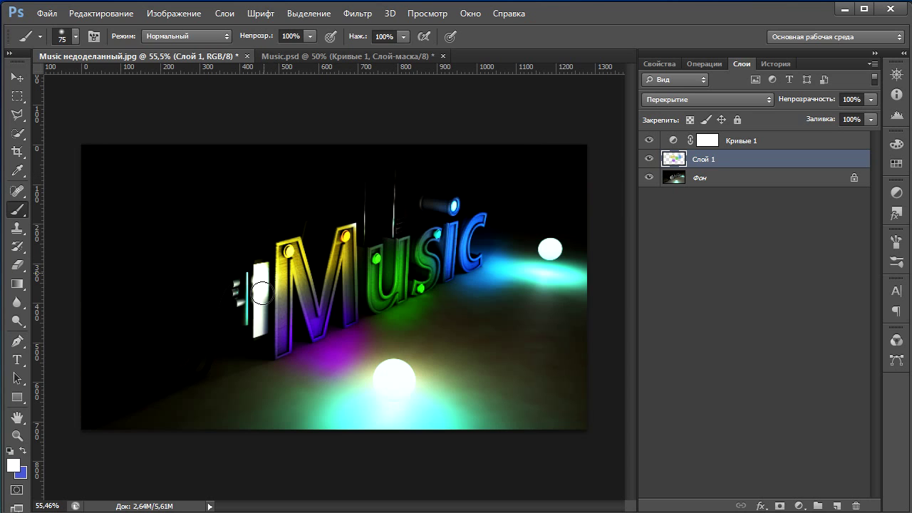
Reset colours, shrink the brush to 33 px, and brighten the white panel left of the 'M'.
left_click(11, 452)
scroll(253, 285, "up", 1, "alt")
scroll(255, 279, "up", 1, "alt")
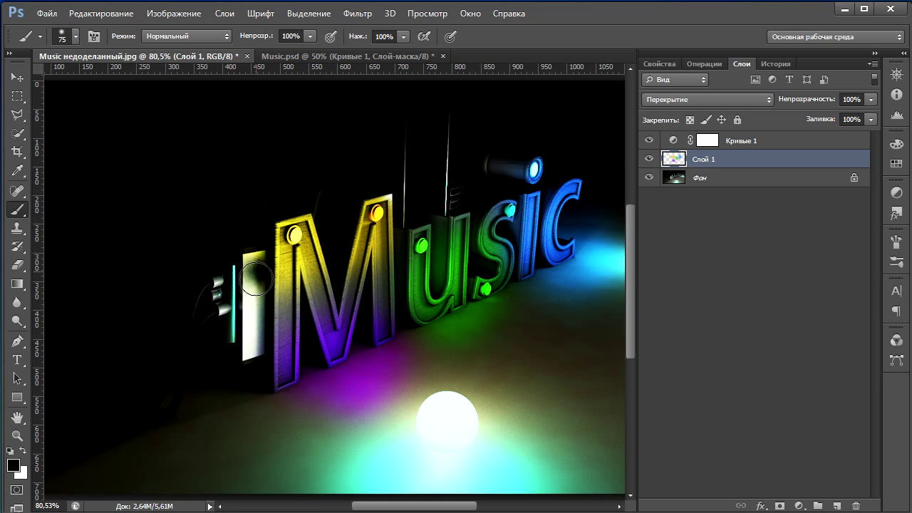
right_click_drag(253, 295, 264, 263, "alt")
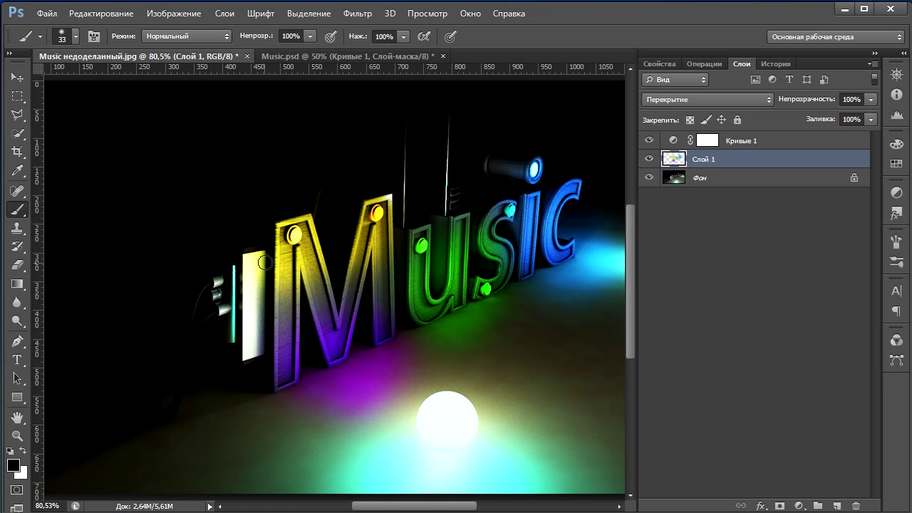
left_click_drag(264, 262, 261, 283)
Undo a dark 105 px stroke on the panel's right edge and deselect layer Слой 1.
right_click_drag(257, 290, 283, 290, "alt")
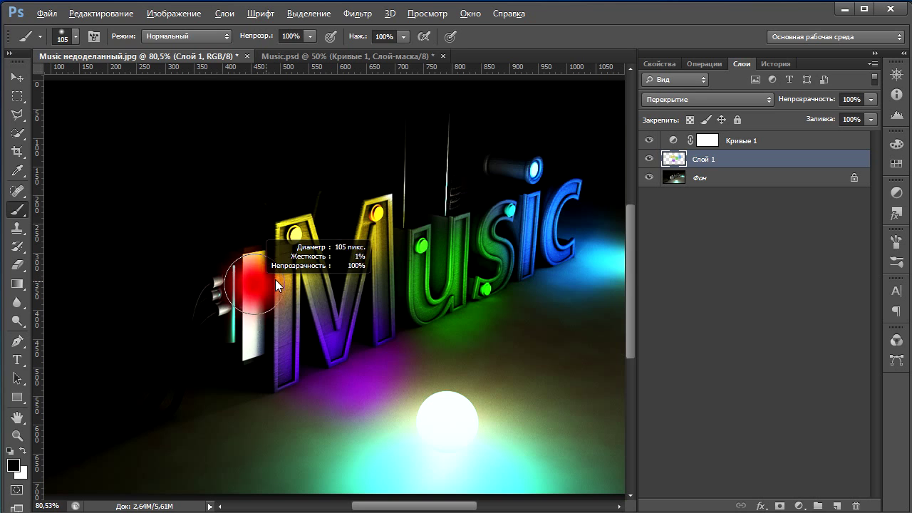
left_click_drag(270, 274, 288, 300)
key("ctrl+z")
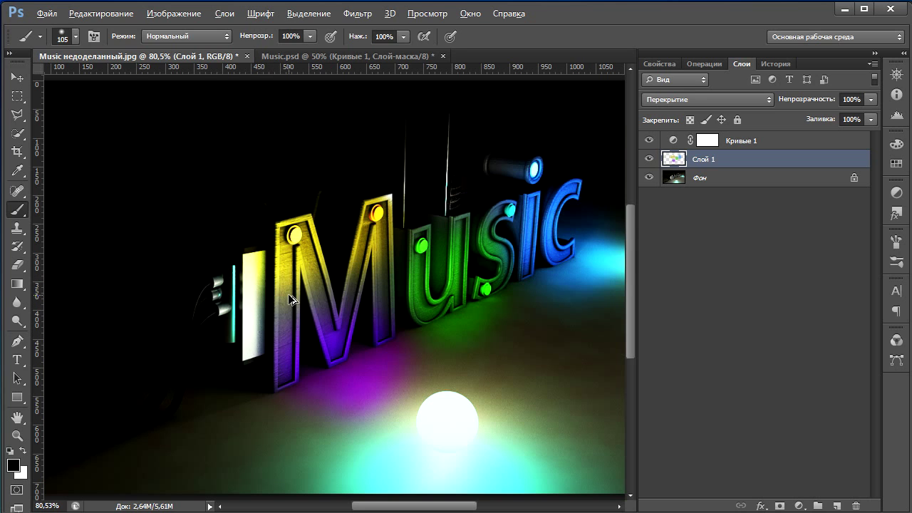
left_click(662, 227)
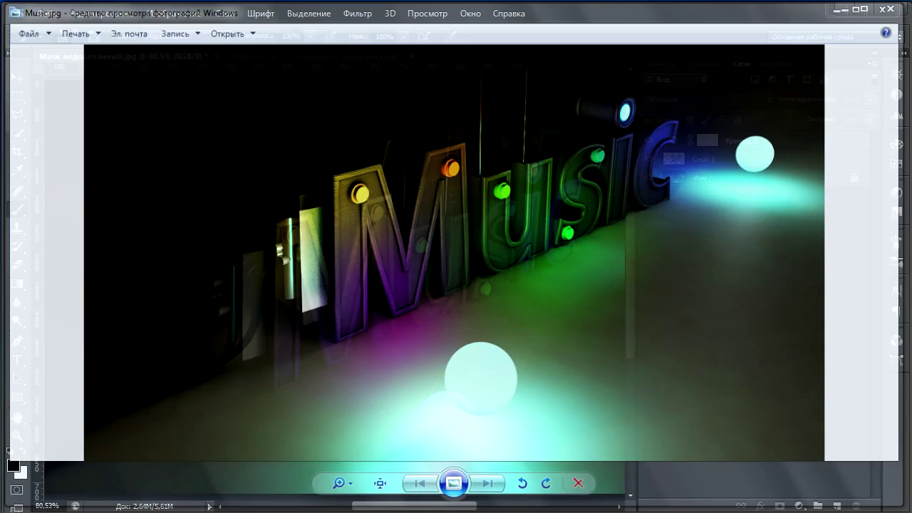
key("alt")
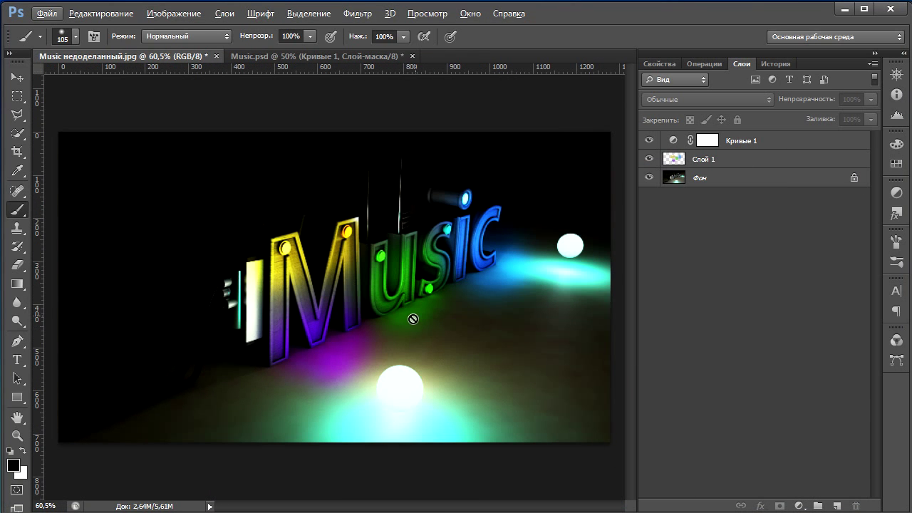